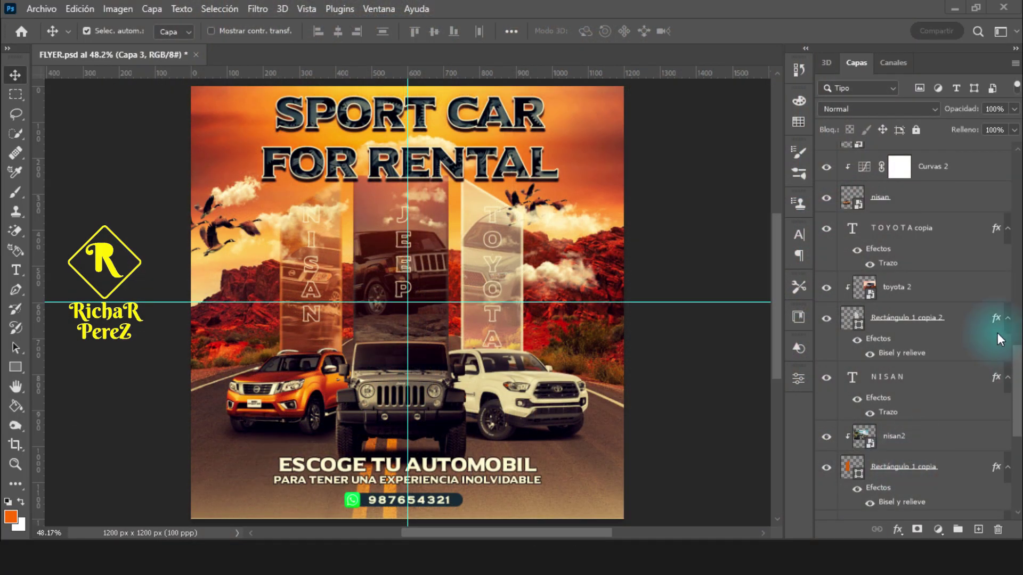
- Create a 1200×1200 px, 100 ppi document named 'FLYER ALQUILER' and fit it on screen
left_click(42, 9)
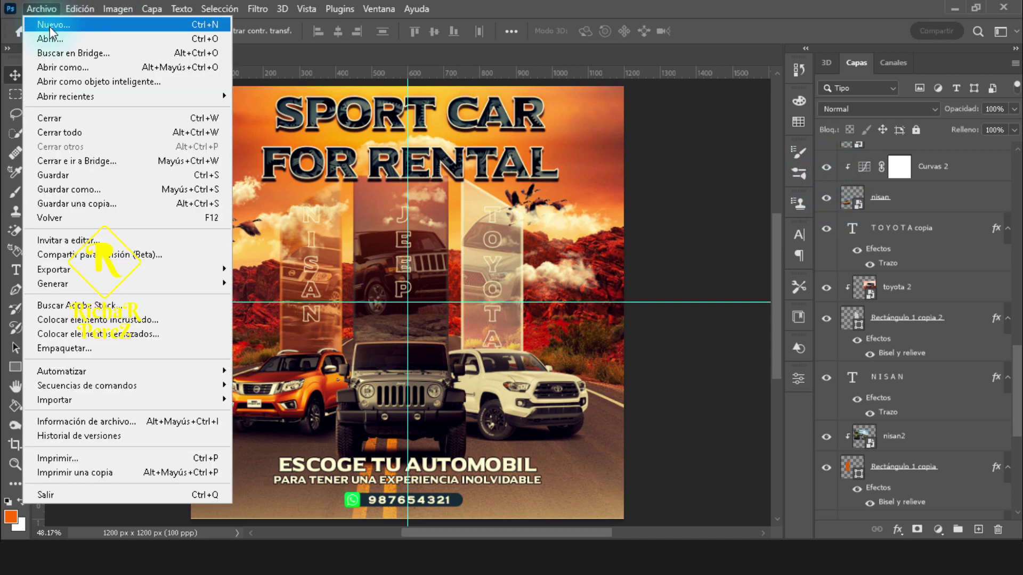
left_click(50, 28)
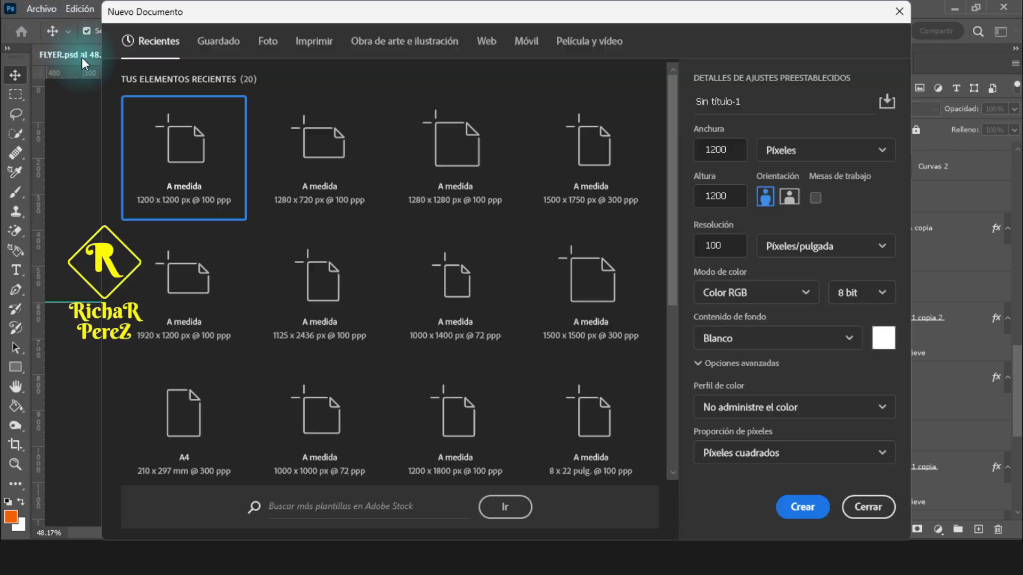
double_click(751, 108)
type("FL")
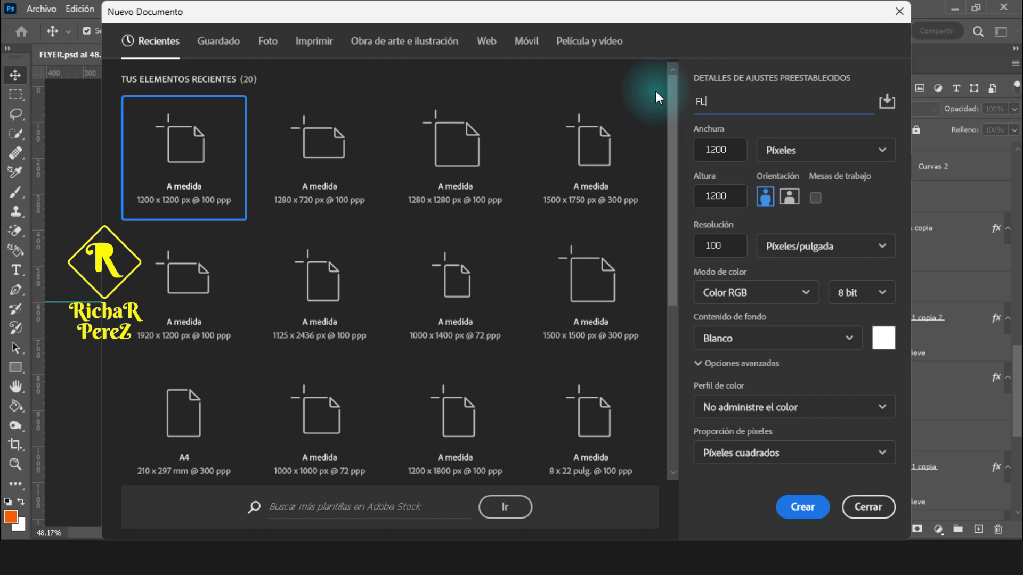
type("YER ALQU")
type("I")
type("LER")
left_click(715, 150)
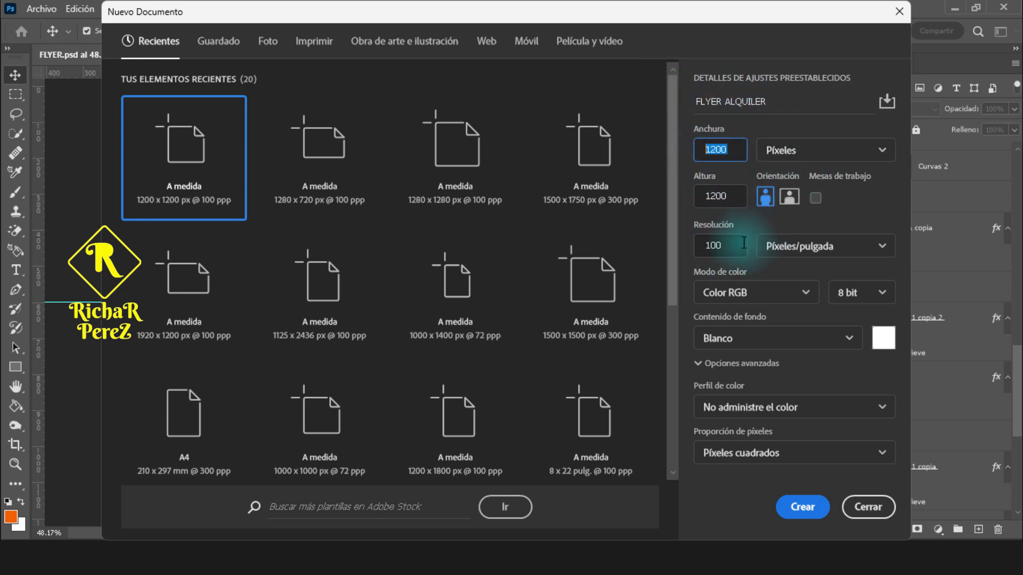
left_click(714, 246)
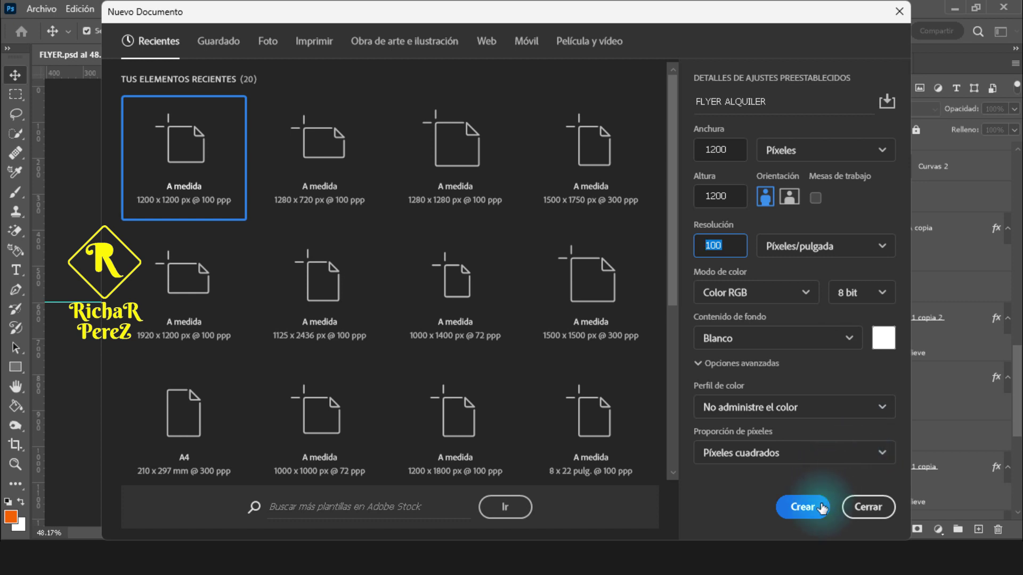
left_click(803, 507)
key("ctrl+0")
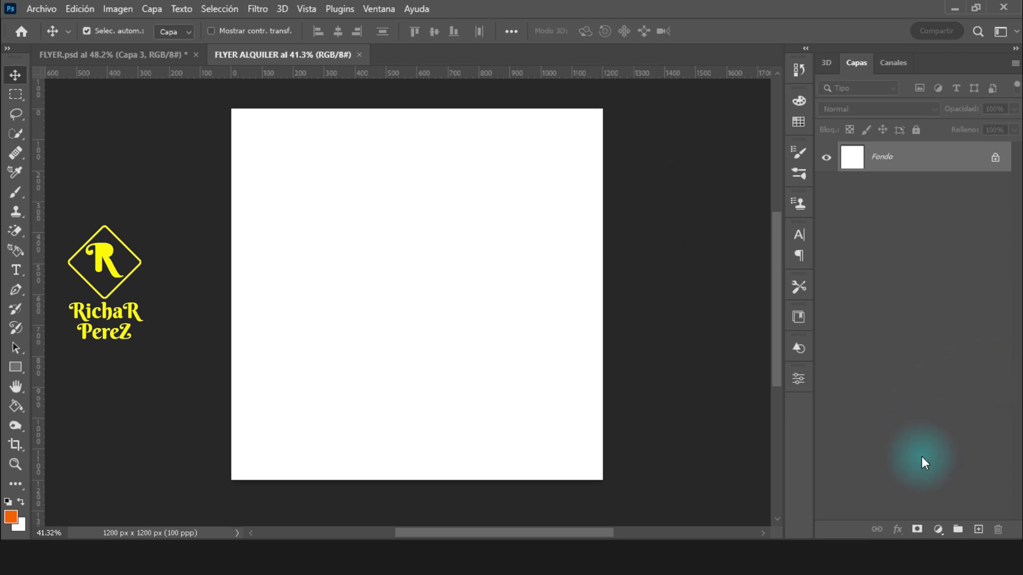
- Add a #cfcdcd light grey solid colour fill layer covering the canvas
left_click(936, 528)
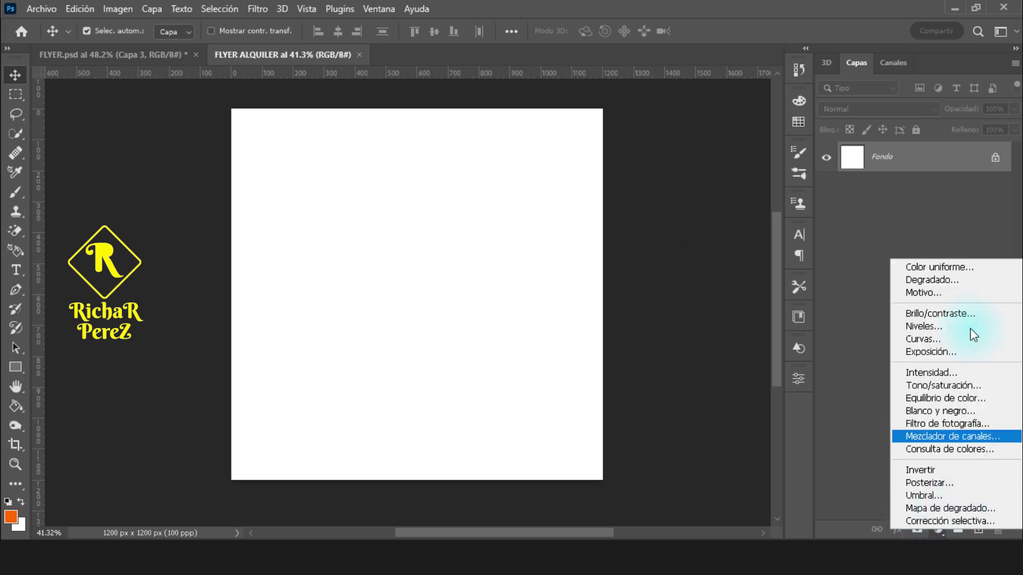
left_click(938, 266)
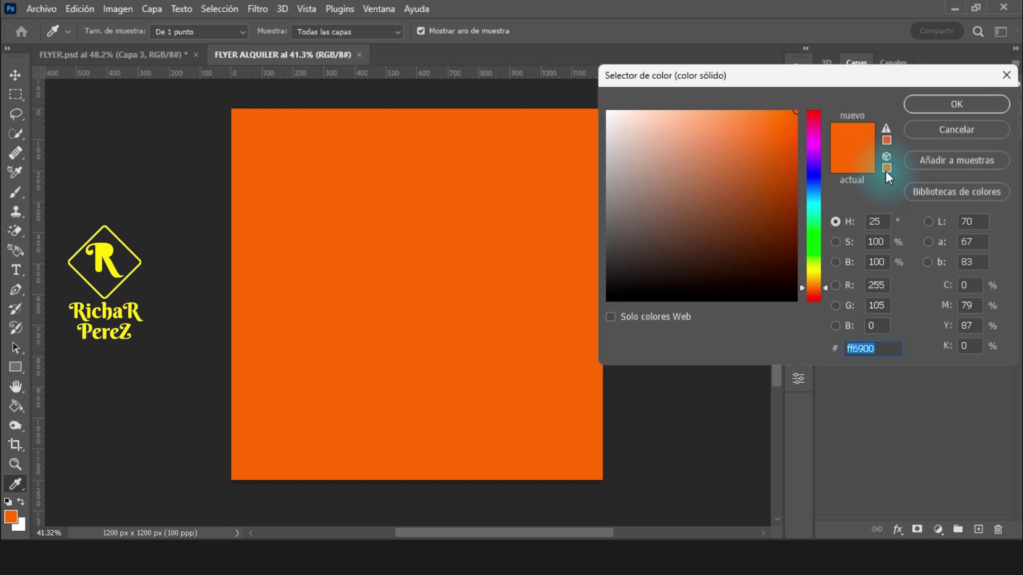
type("c")
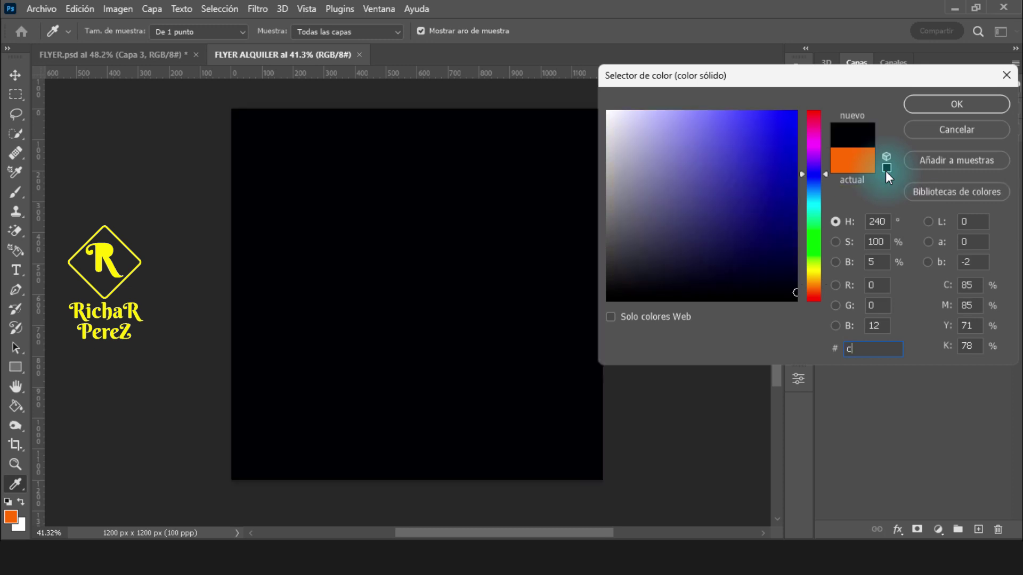
type("fc")
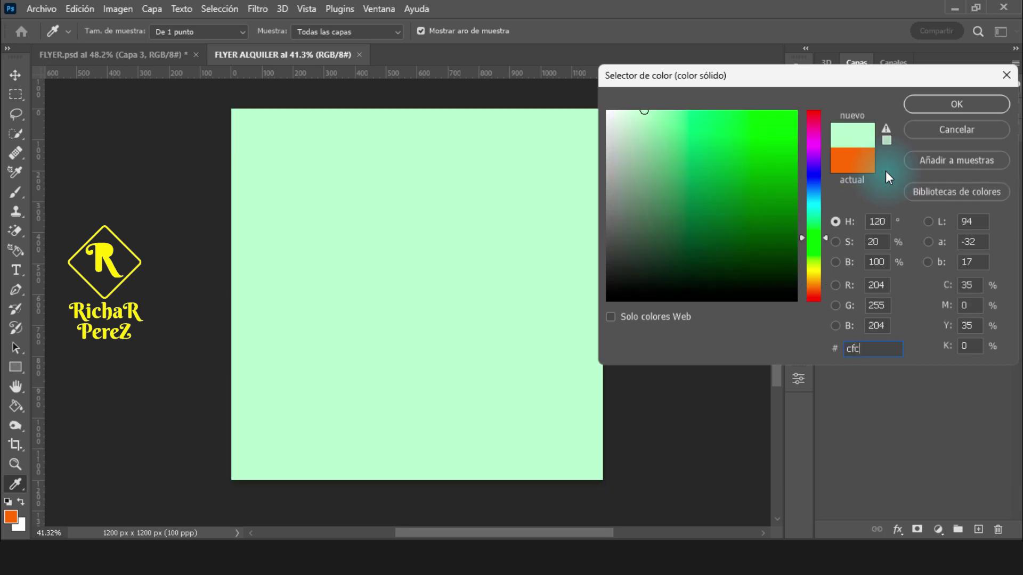
type("dc")
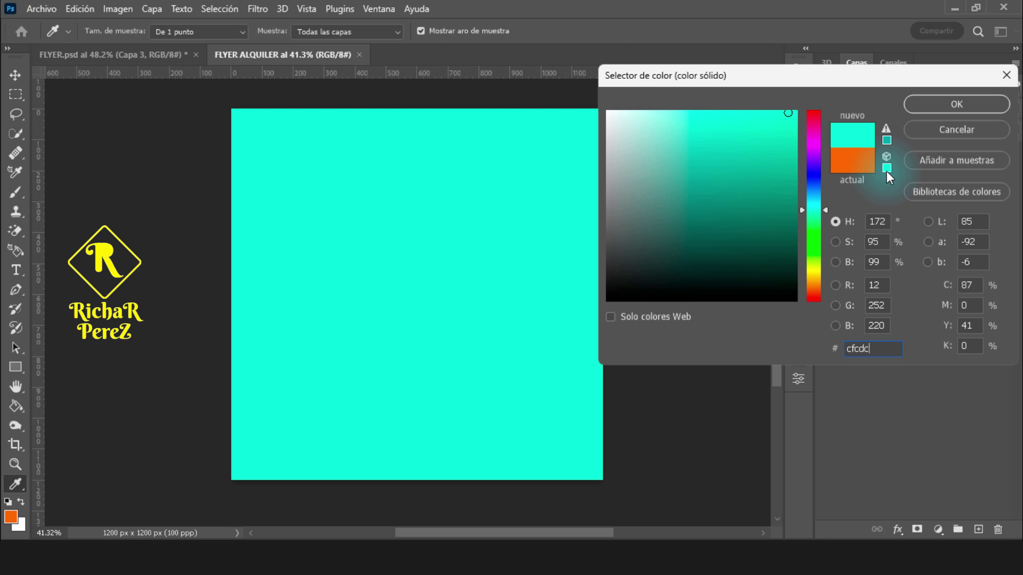
type("d")
left_click(980, 103)
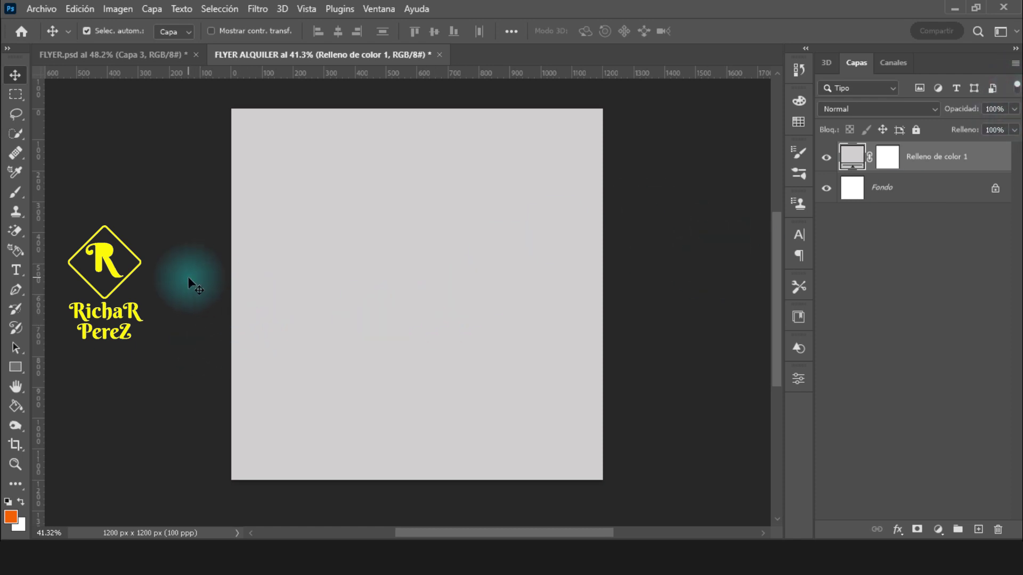
key("ctrl")
left_click_drag(184, 287, 170, 292)
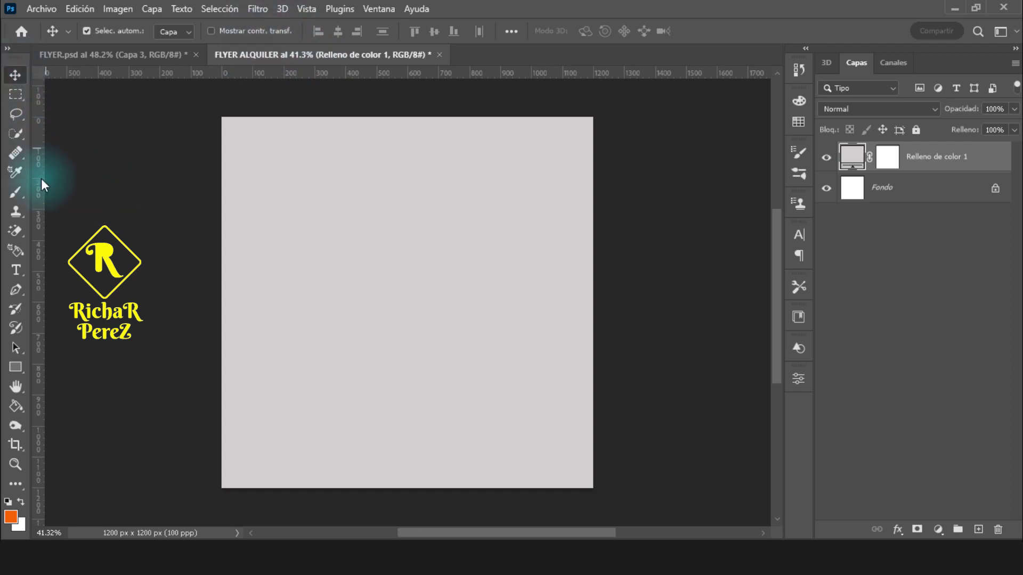
- Place vertical and horizontal guides through the canvas centre and lock them
left_click_drag(40, 177, 407, 256)
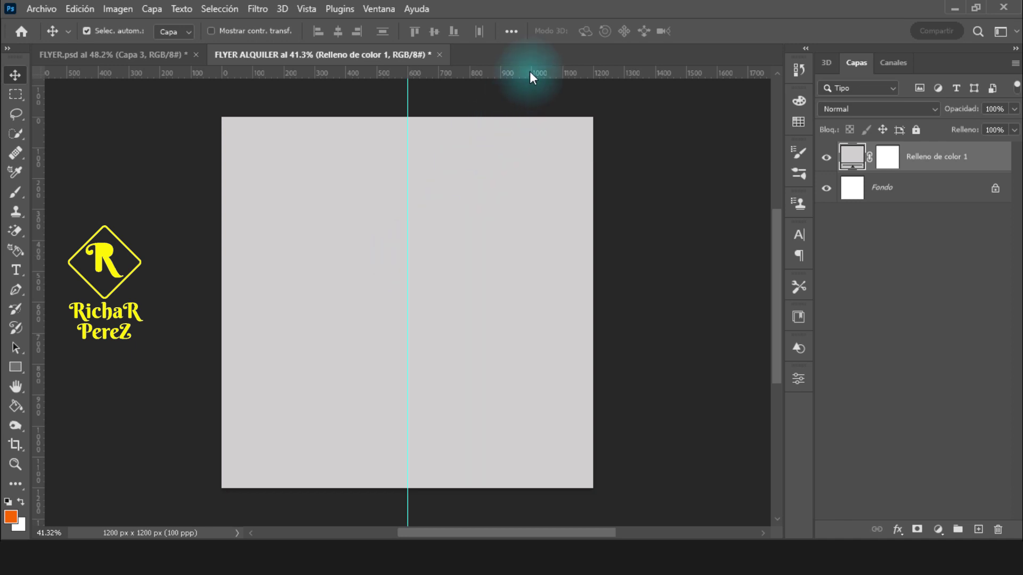
left_click_drag(531, 74, 569, 303)
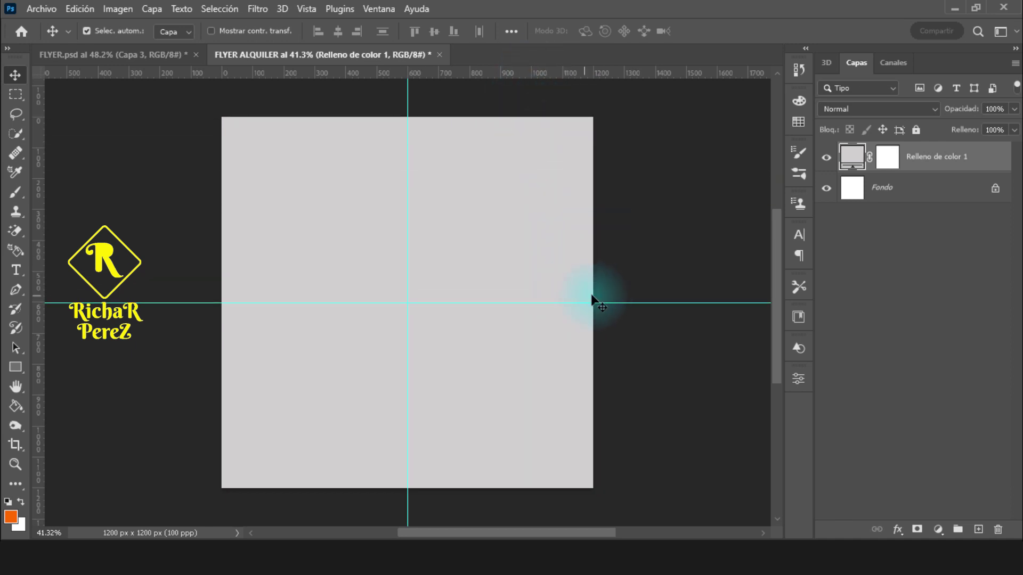
left_click(306, 10)
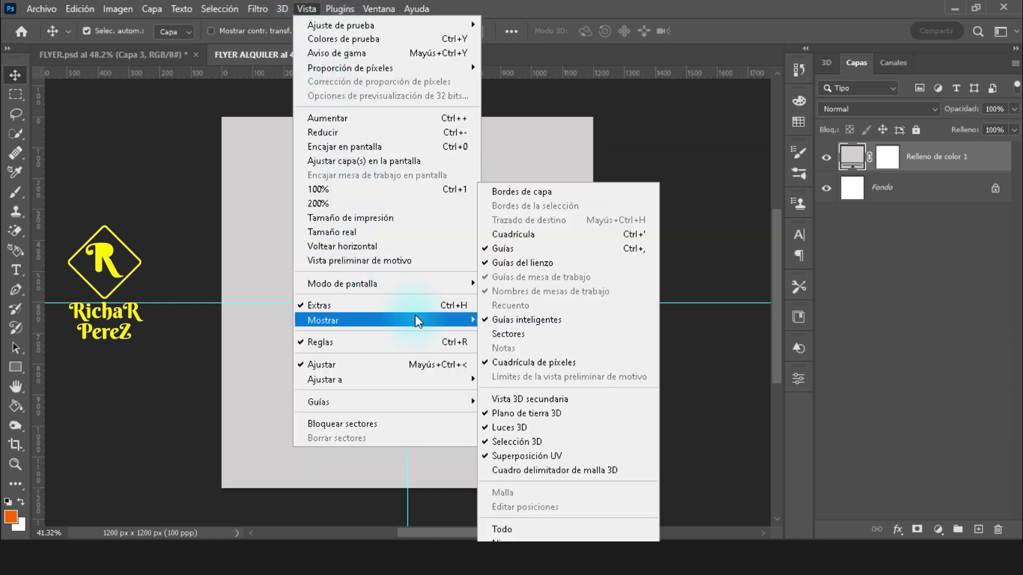
mouse_move(384, 401)
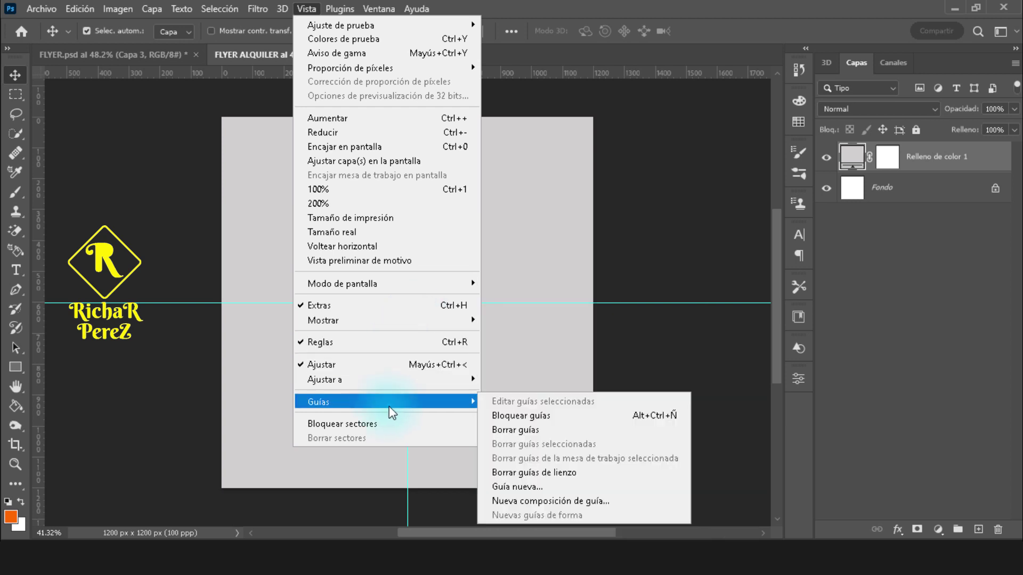
left_click(571, 421)
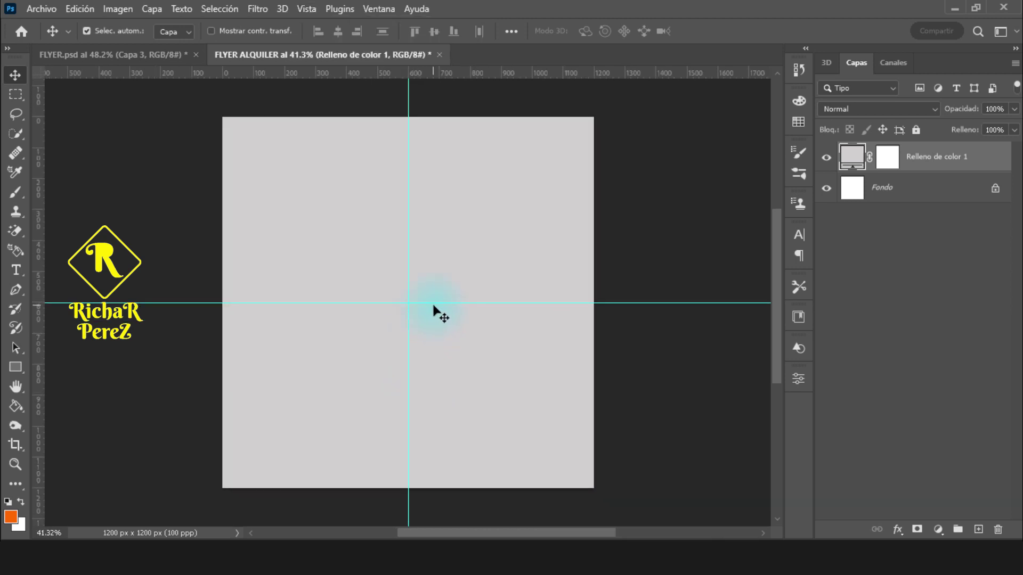
scroll(554, 341, "down", 1, "alt")
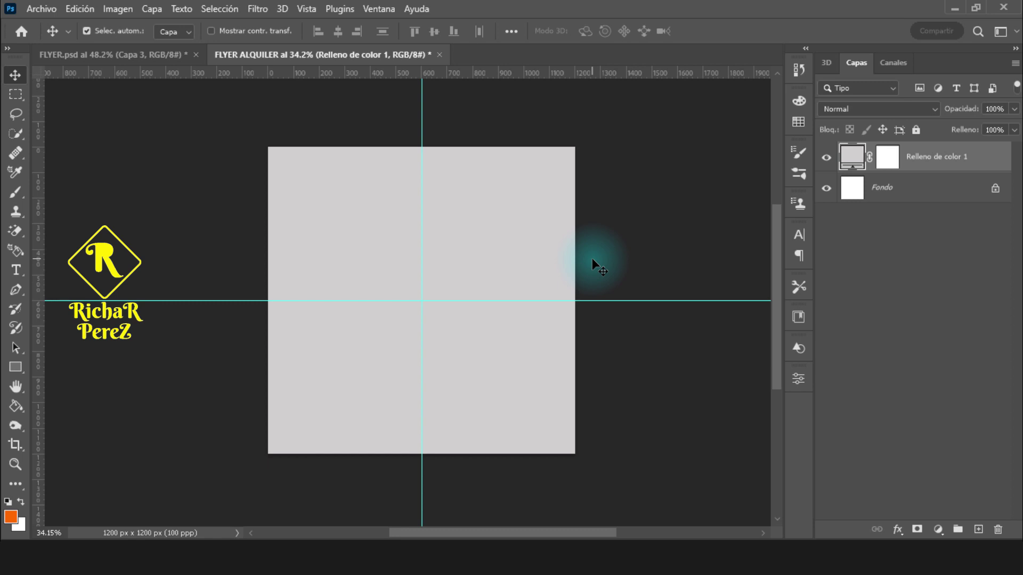
scroll(357, 311, "down", 1, "alt")
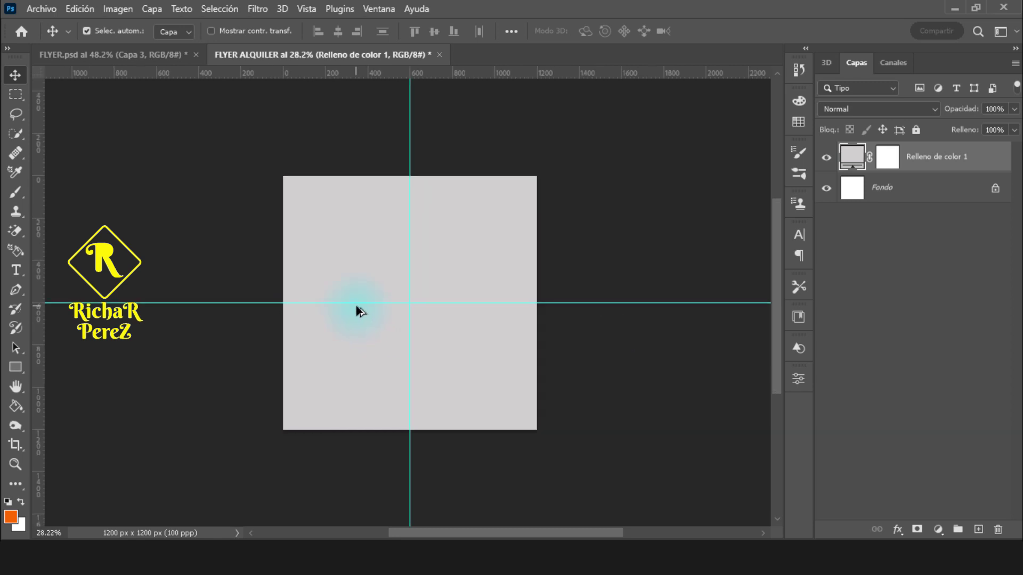
scroll(357, 309, "up", 1, "alt")
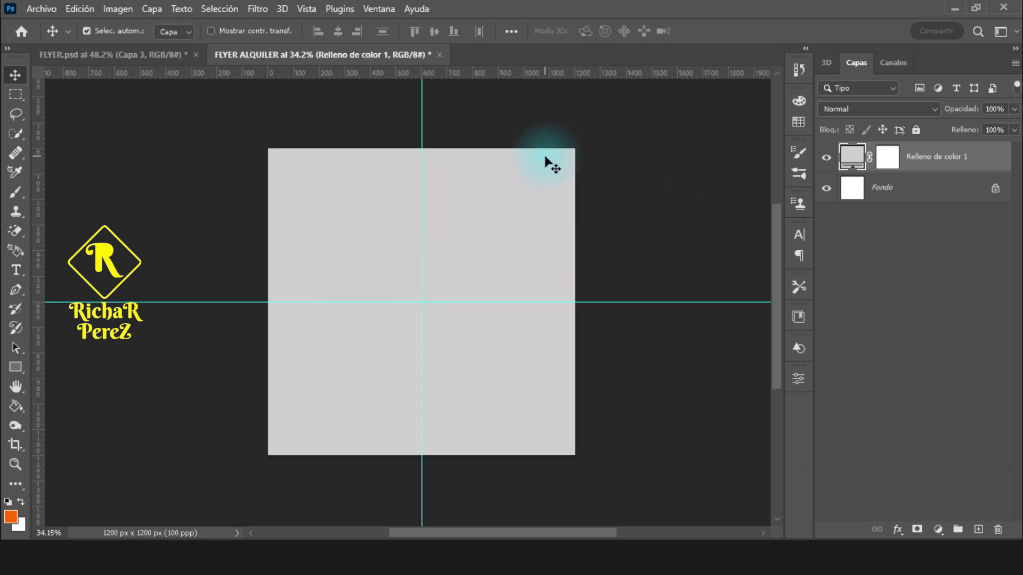
- Embed the fondo desert road photo and stretch it to fill the canvas height
left_click(41, 8)
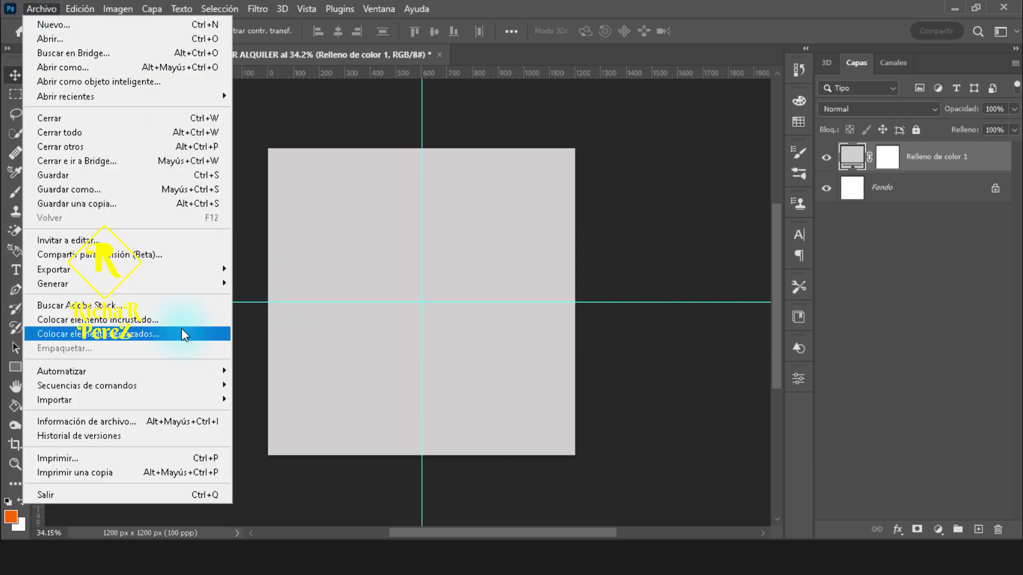
left_click(168, 319)
left_click(344, 152)
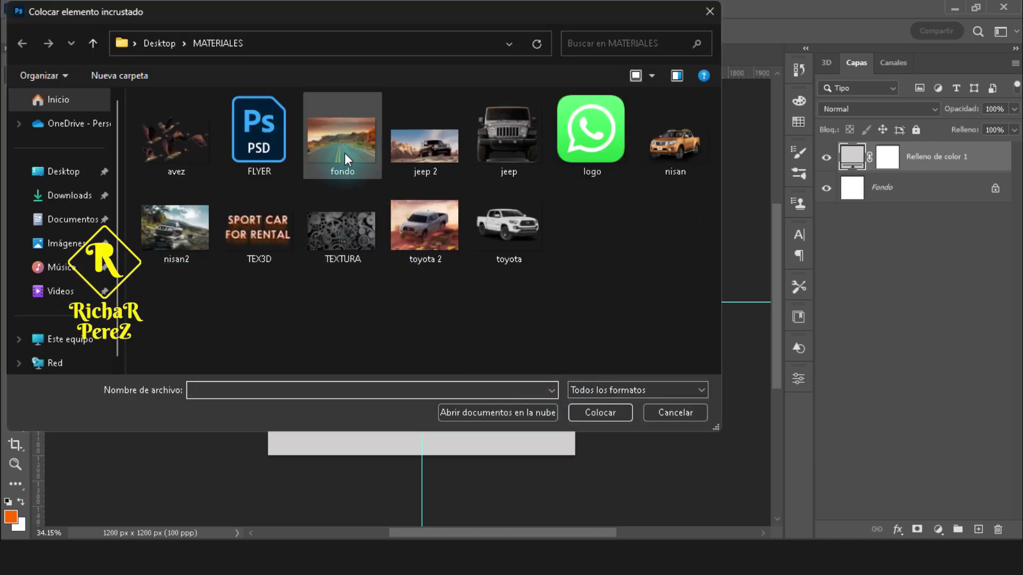
left_click(600, 413)
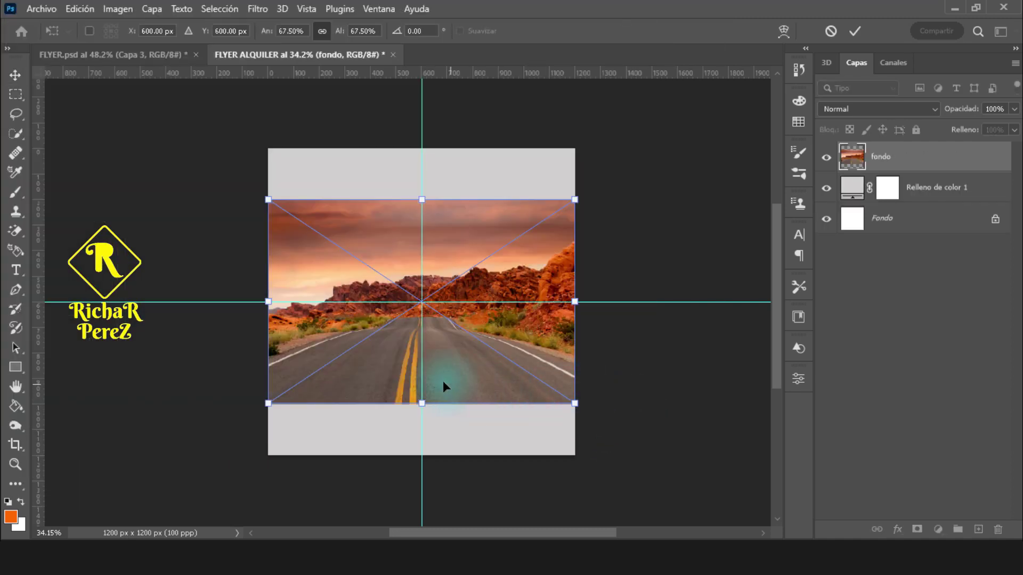
left_click_drag(422, 403, 419, 458)
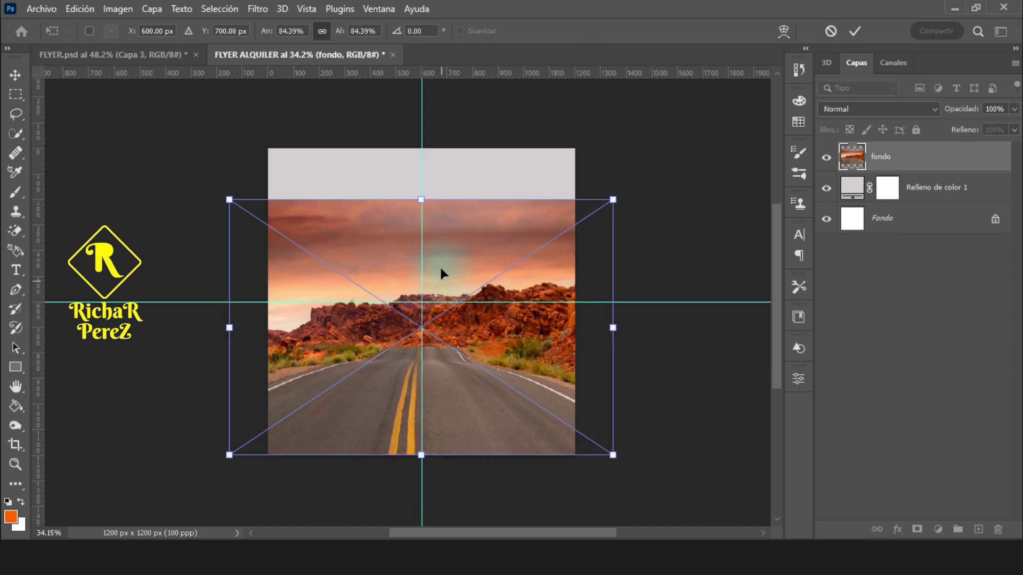
left_click_drag(421, 200, 423, 144)
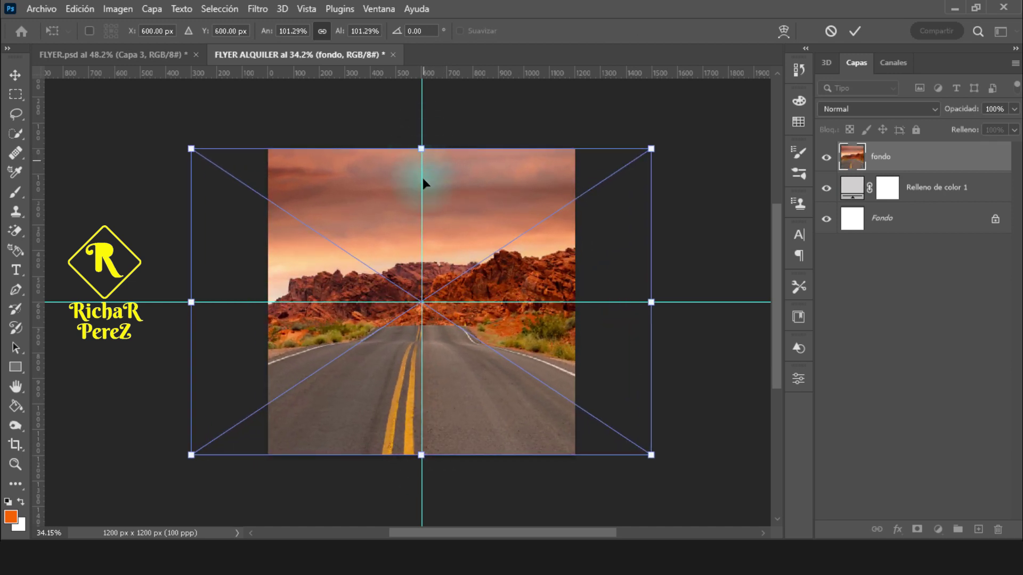
key("Return")
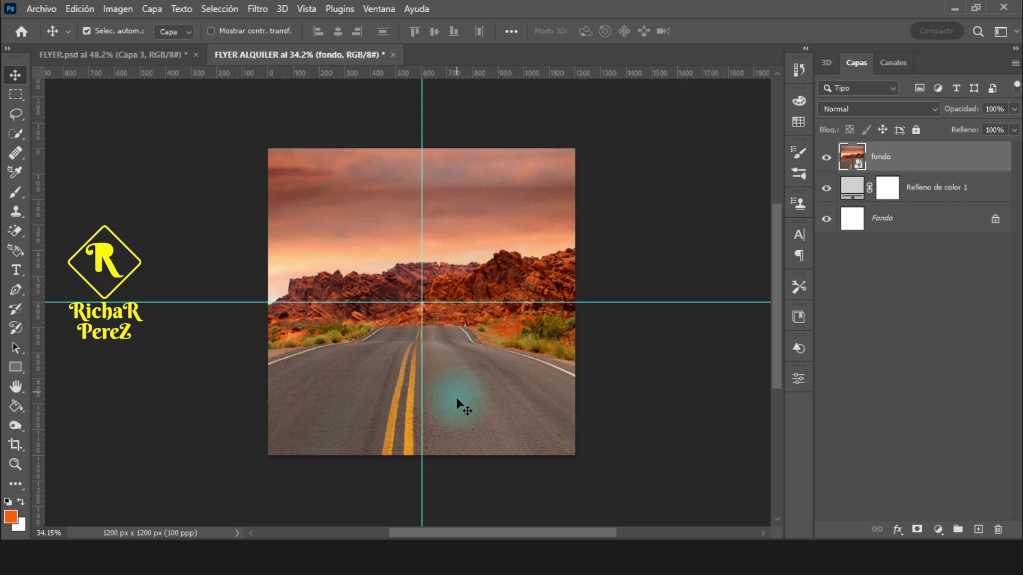
scroll(463, 401, "up", 2)
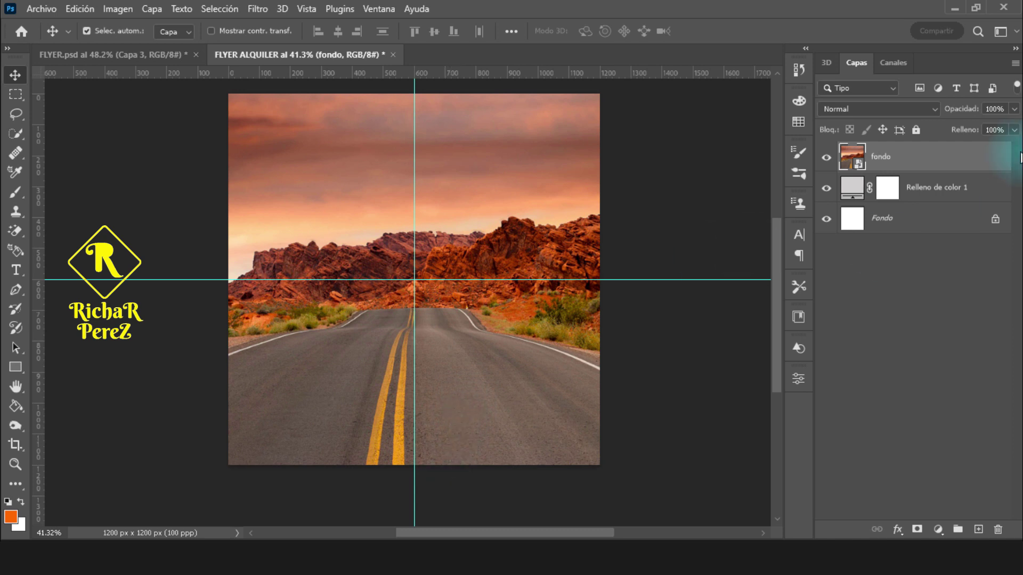
left_click(939, 530)
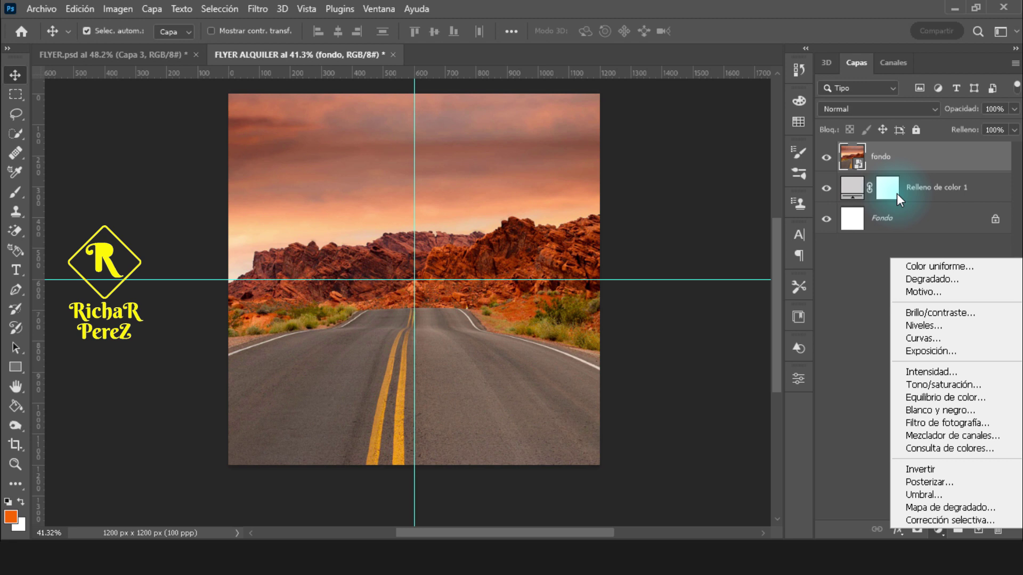
- Add a Curves adjustment clipped to fondo that darkens the photo's midtones
left_click(928, 341)
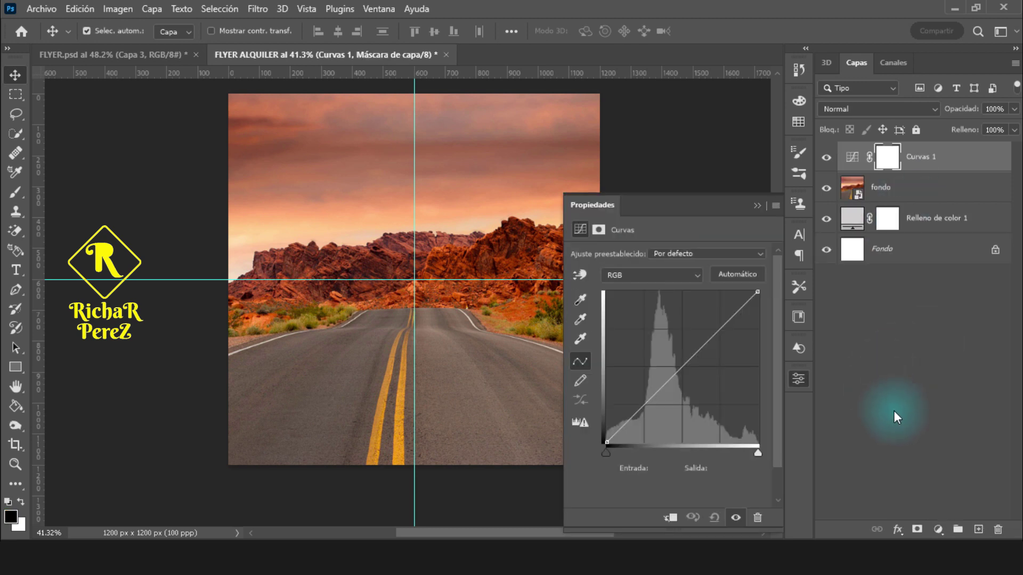
left_click(670, 517)
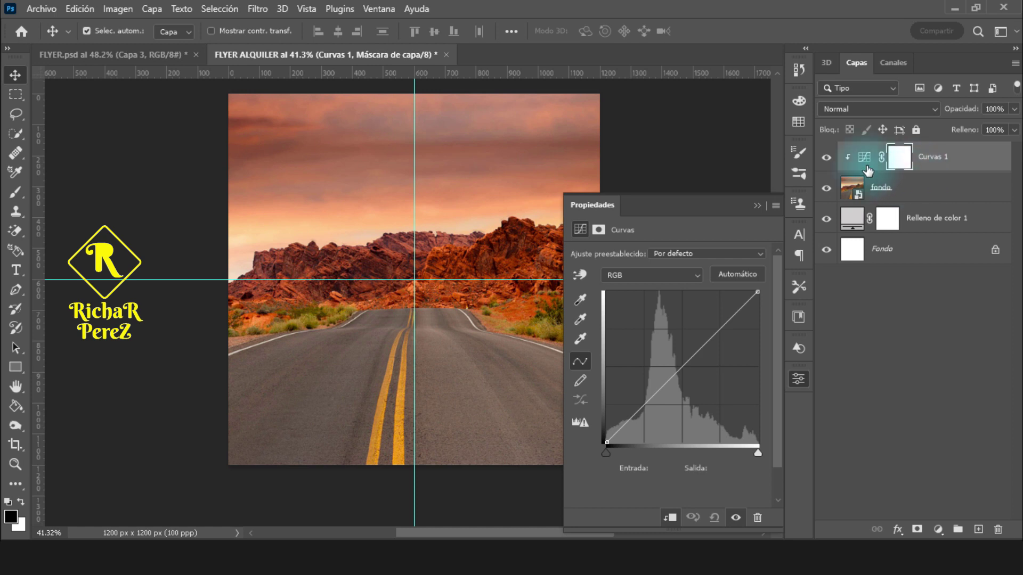
left_click_drag(650, 400, 662, 405)
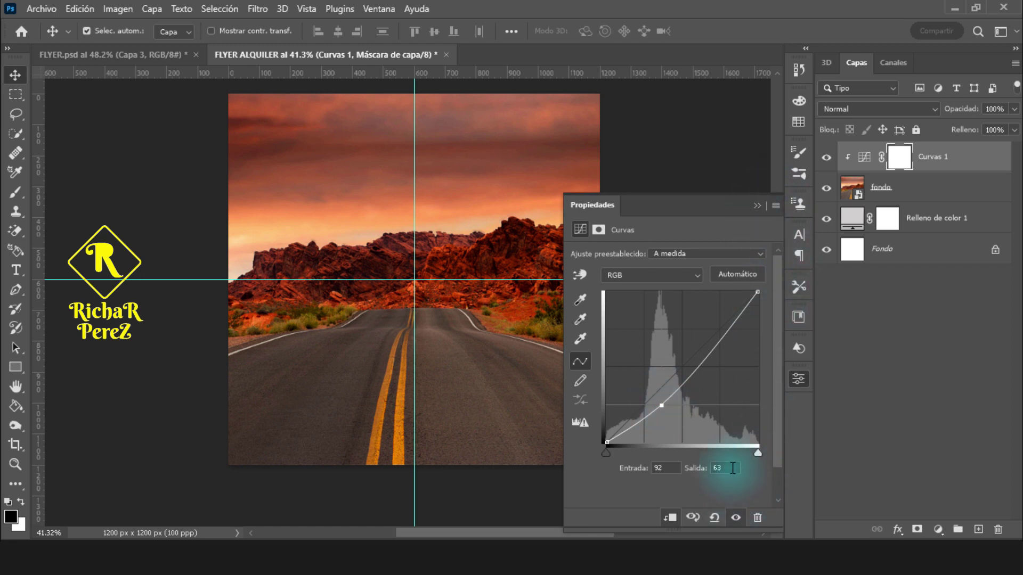
left_click(756, 207)
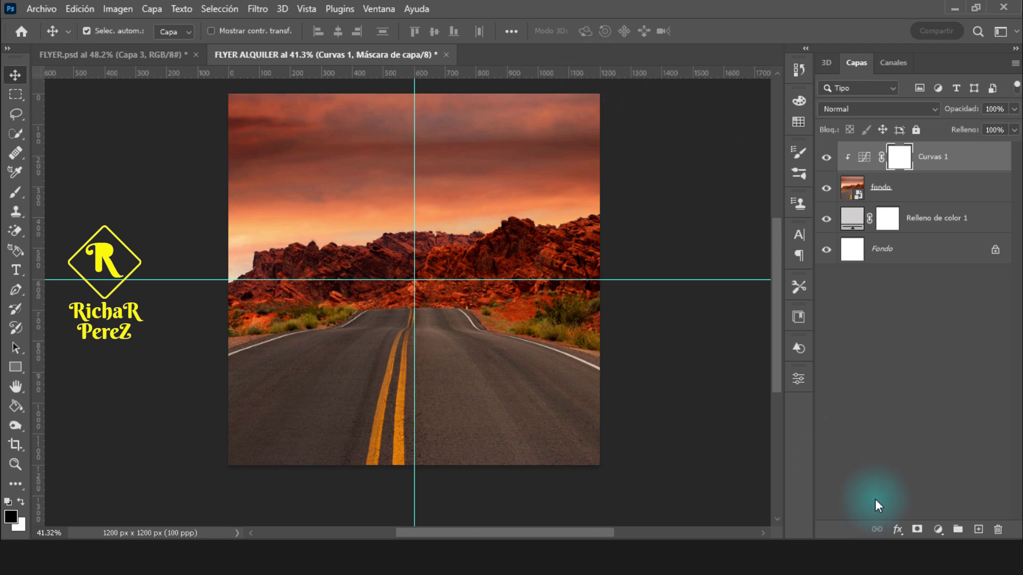
- On a new layer, paint a large soft #ff6900 orange dab with a ~1143 px brush
left_click(978, 529)
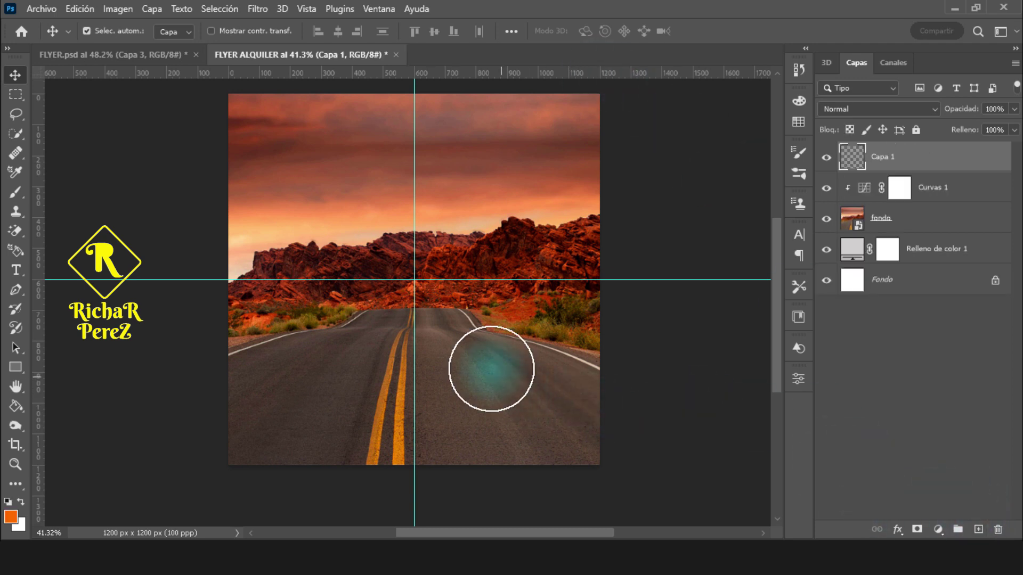
key("b")
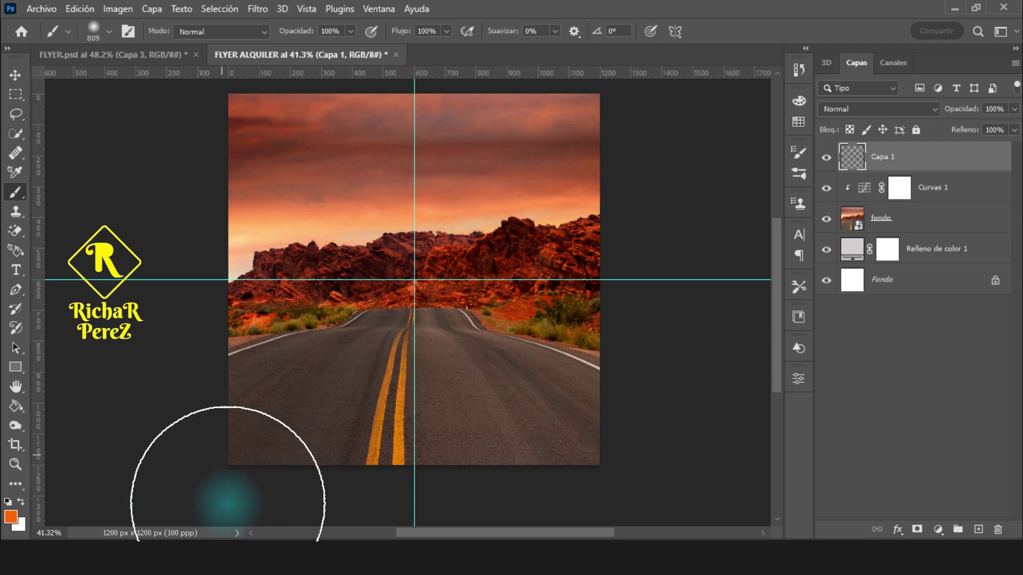
left_click(10, 515)
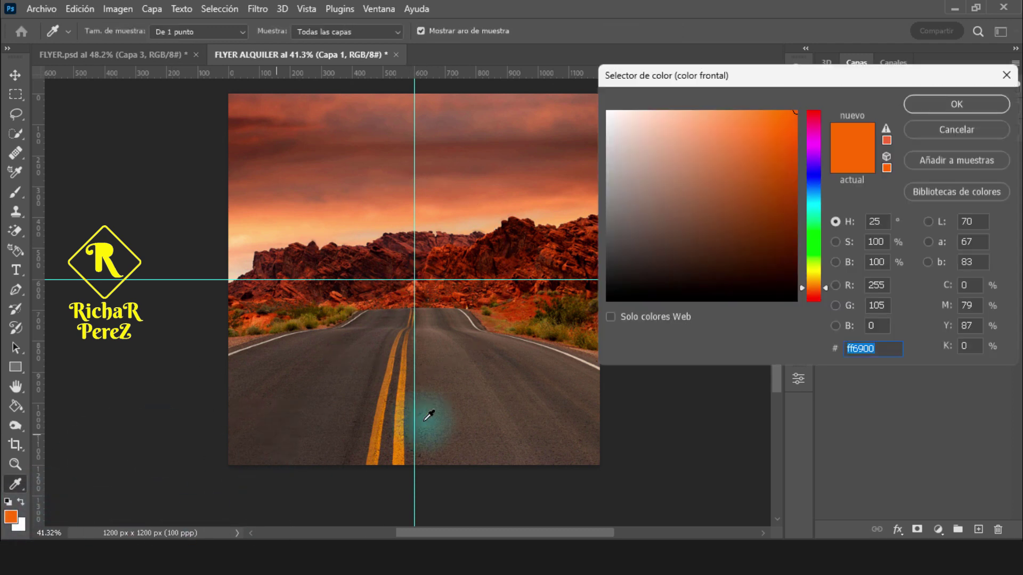
left_click(890, 348)
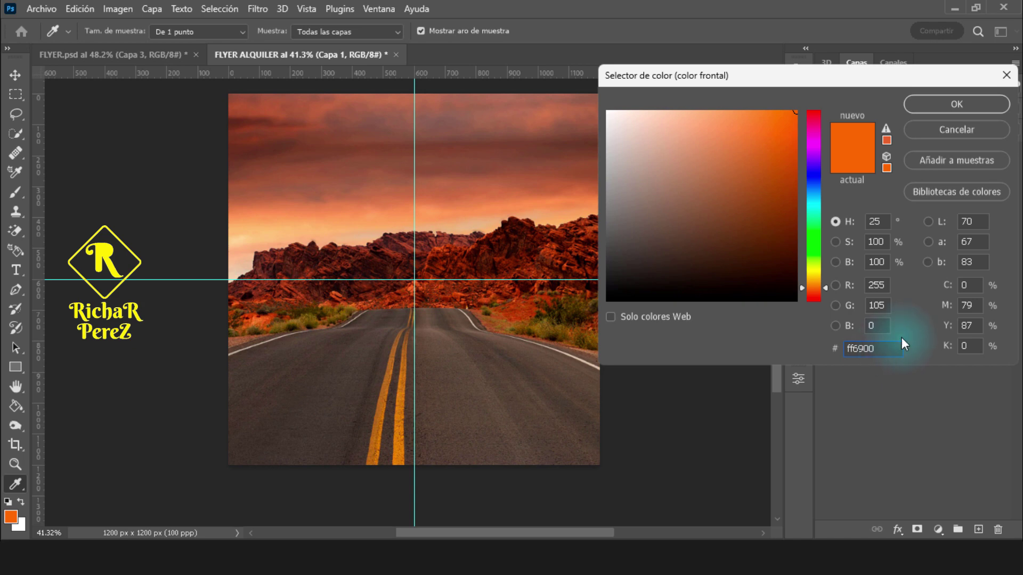
left_click(966, 110)
key("b")
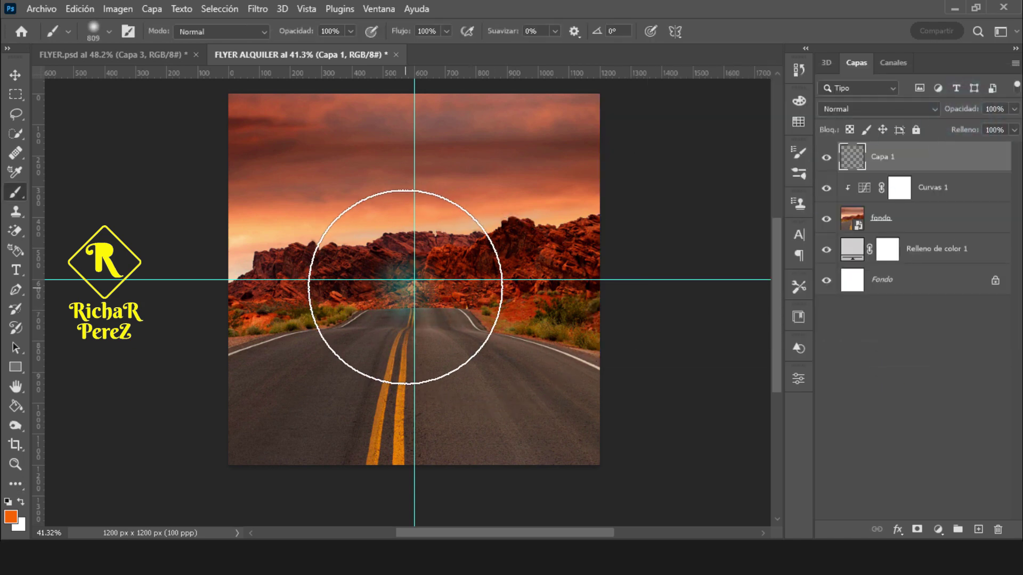
left_click_drag(436, 290, 417, 267)
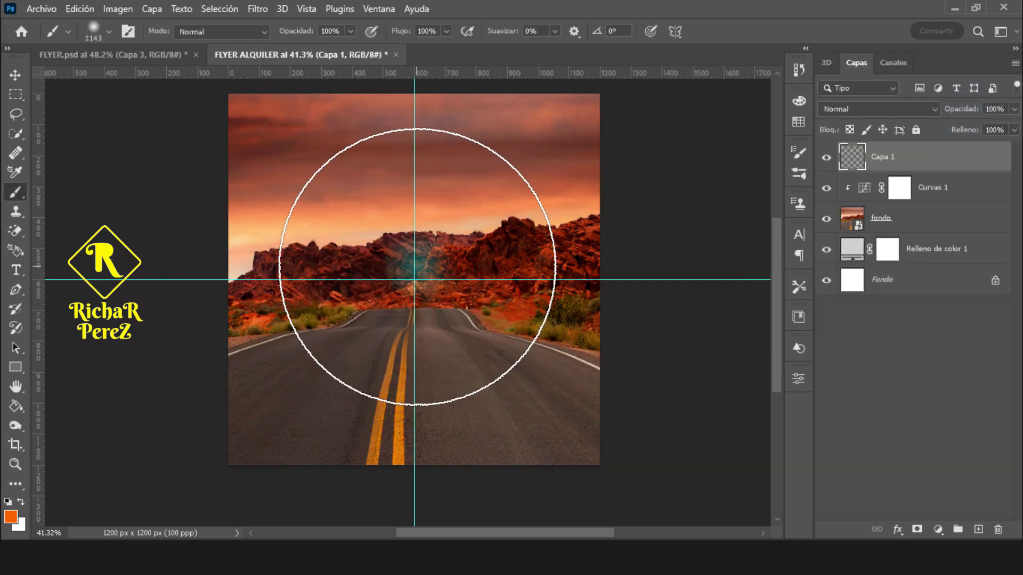
left_click(417, 267)
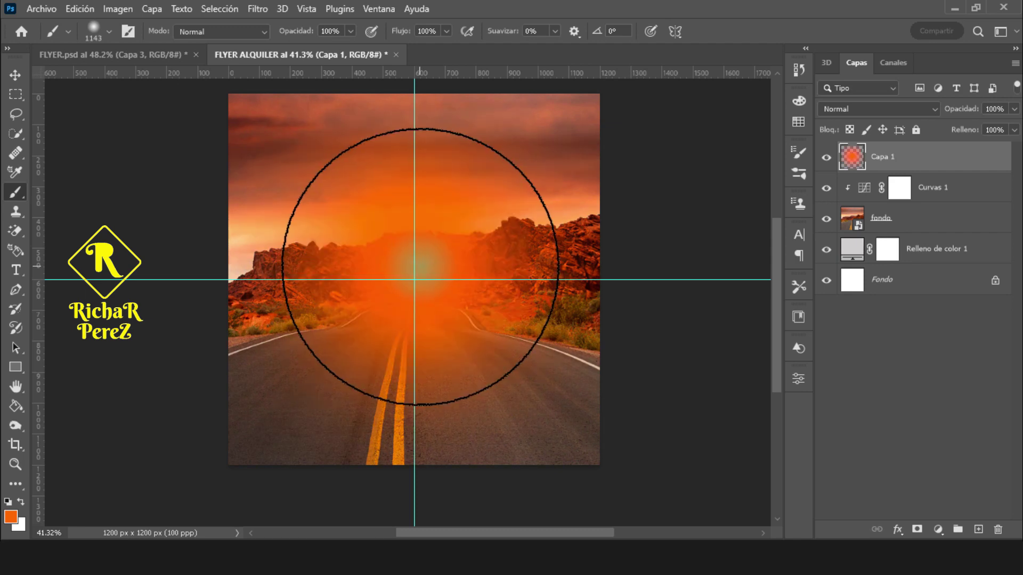
- Set the orange glow layer to Trama blending and move it up toward the horizon
left_click(900, 107)
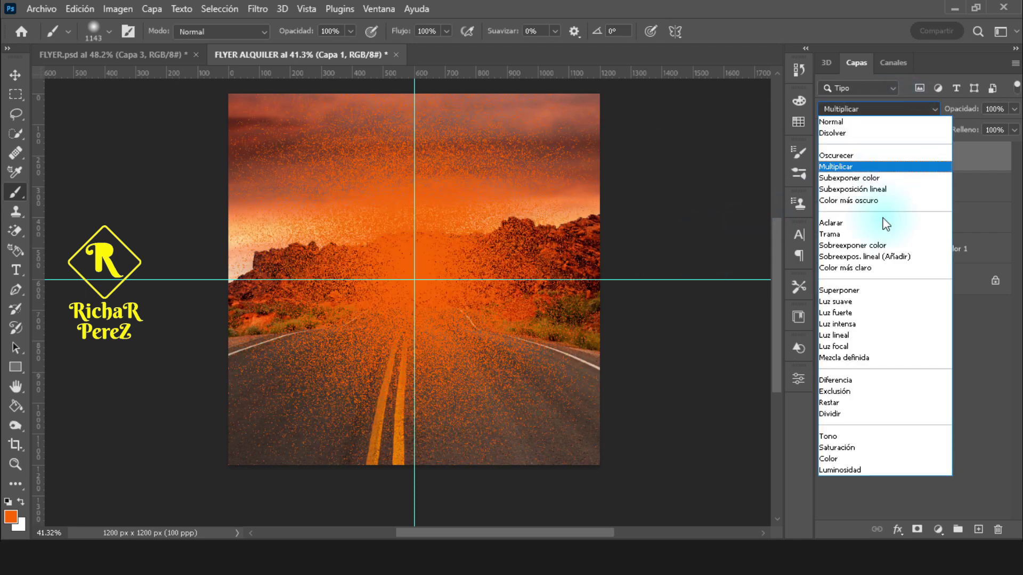
left_click(842, 233)
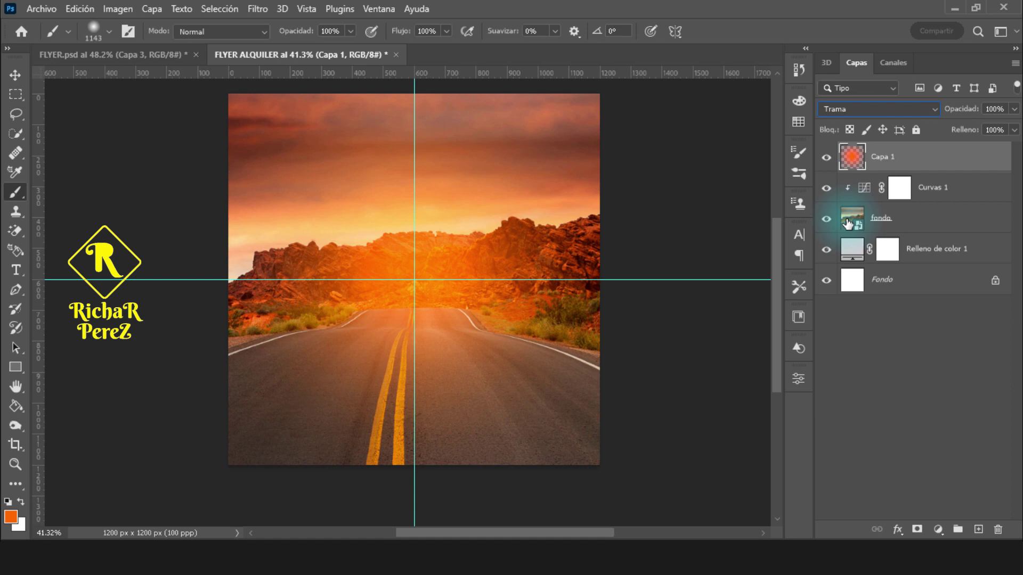
key("ctrl+t")
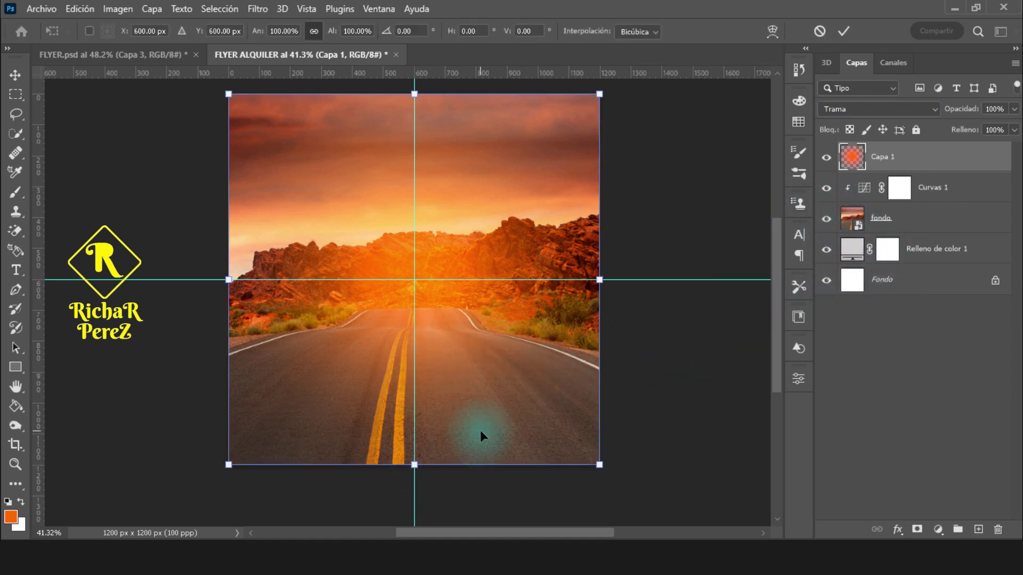
left_click_drag(480, 430, 451, 320)
key("Return")
- Commit the glow transform, compare the layer on and off, and shrink the brush to ~861 px
key("b")
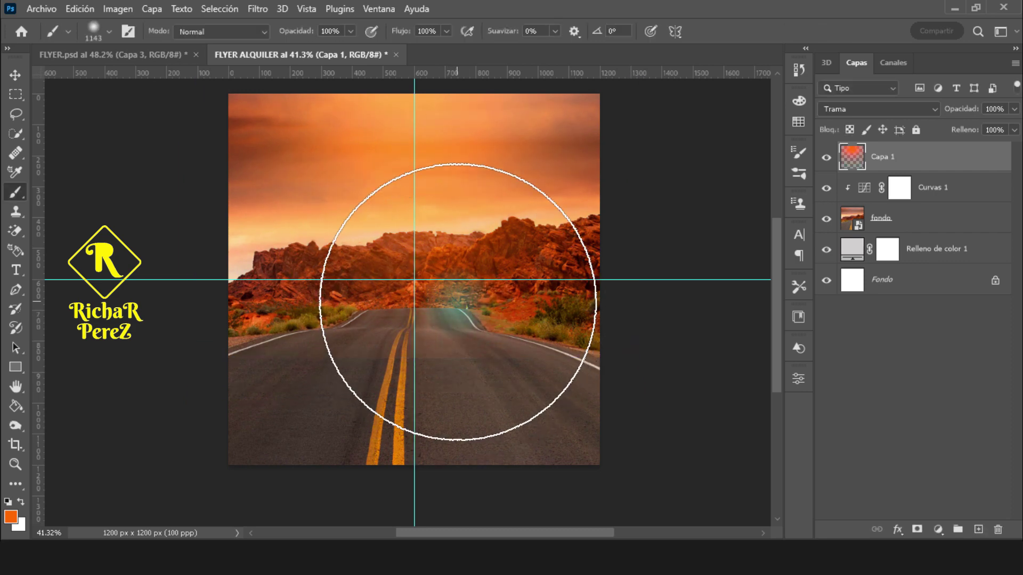
left_click(985, 272)
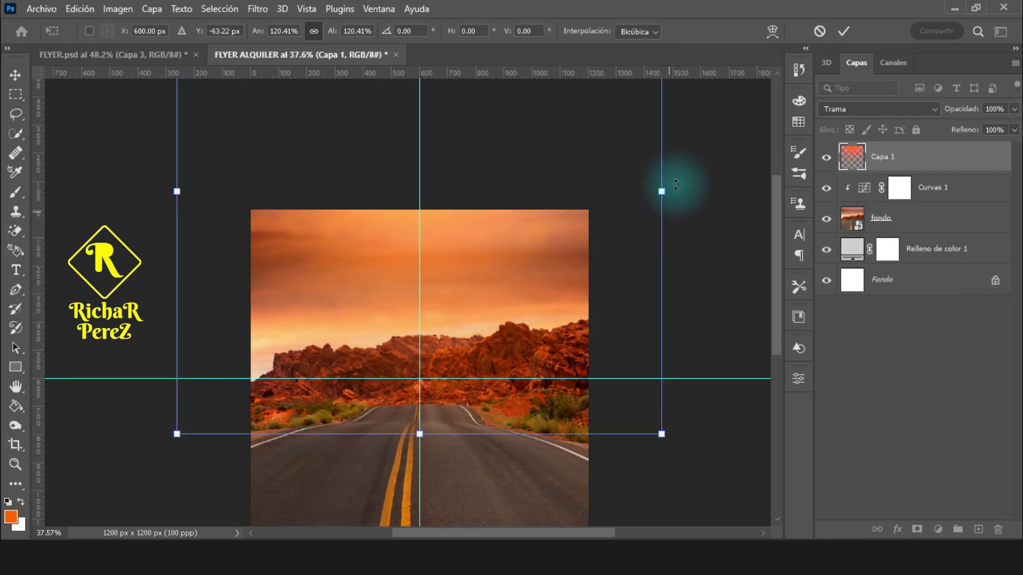
key("Return")
key("b")
scroll(411, 388, "down", 5)
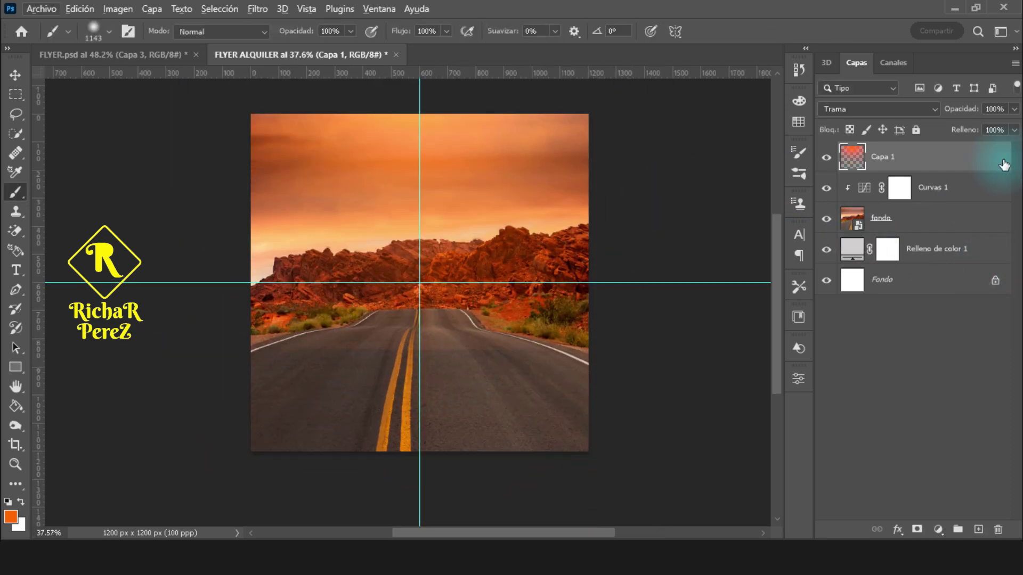
left_click(826, 157)
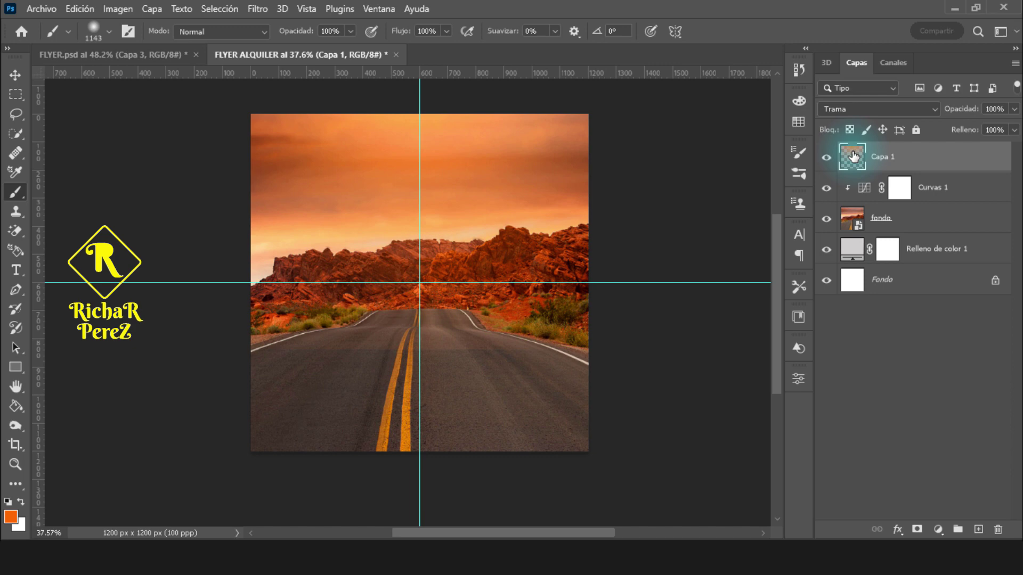
left_click_drag(408, 319, 426, 316)
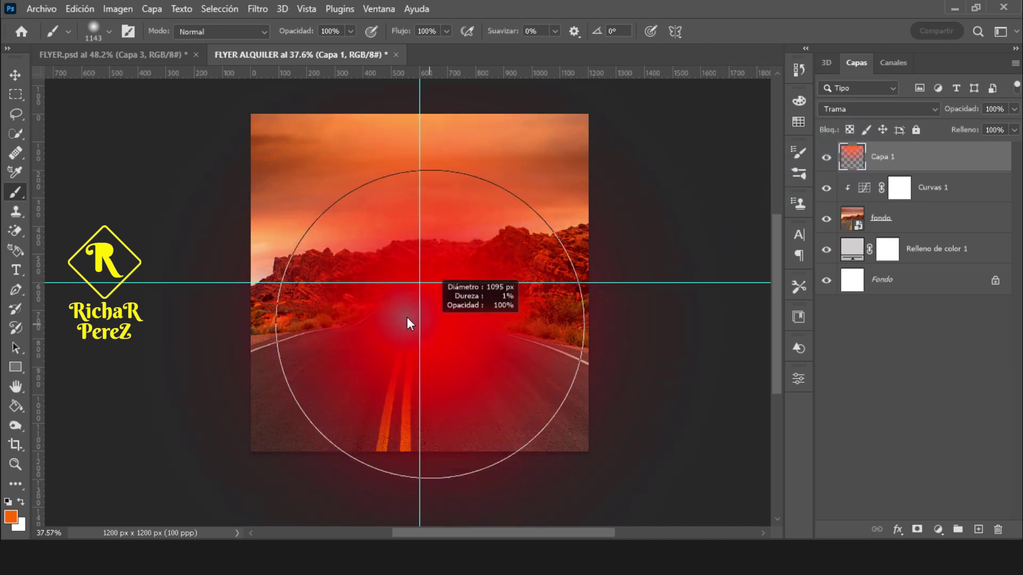
scroll(426, 316, "up", 2)
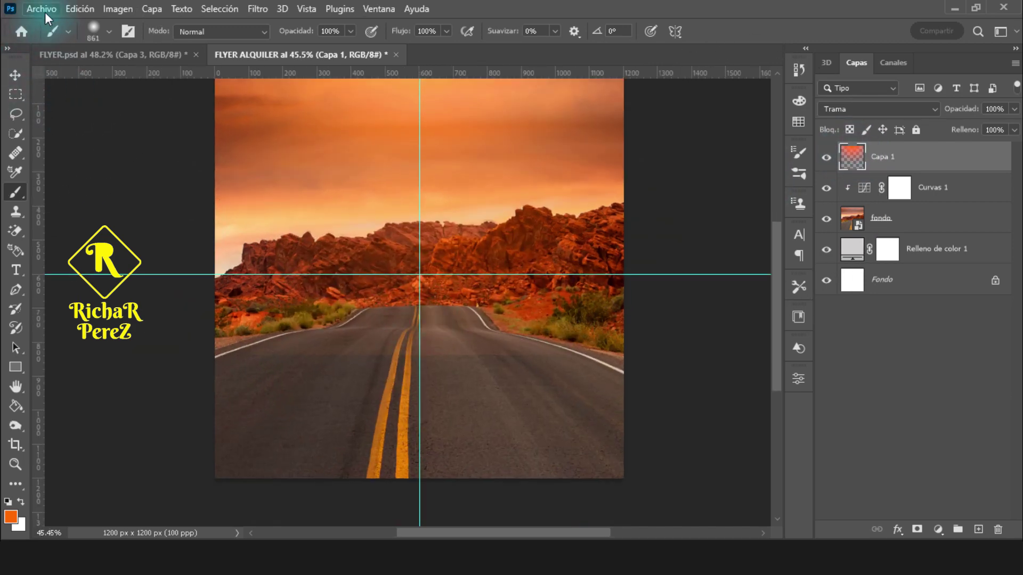
left_click(45, 12)
- Embed the nisan pickup, shrink it to about 40%, and move it onto the road's left side
left_click(157, 318)
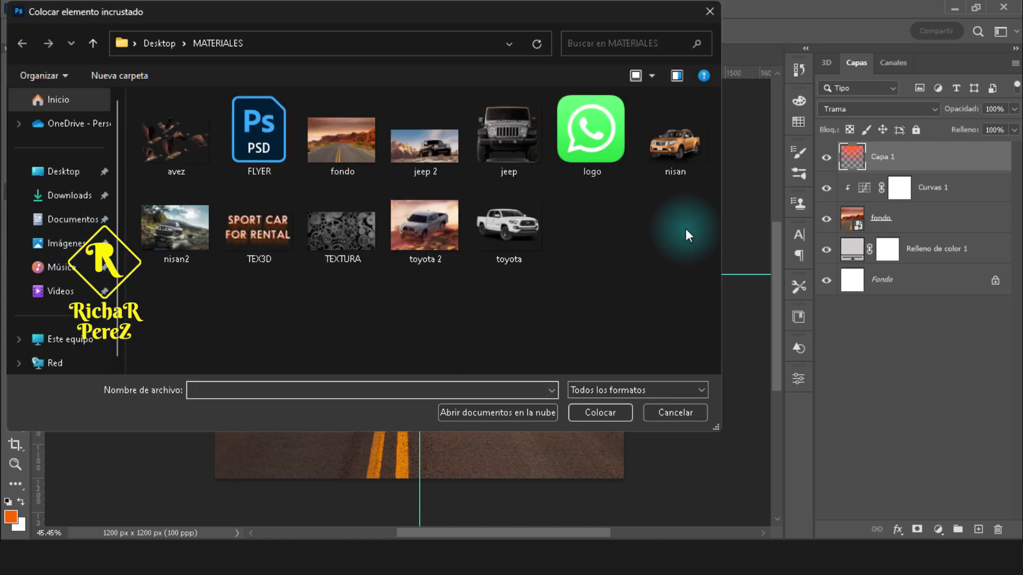
key("n")
left_click(600, 419)
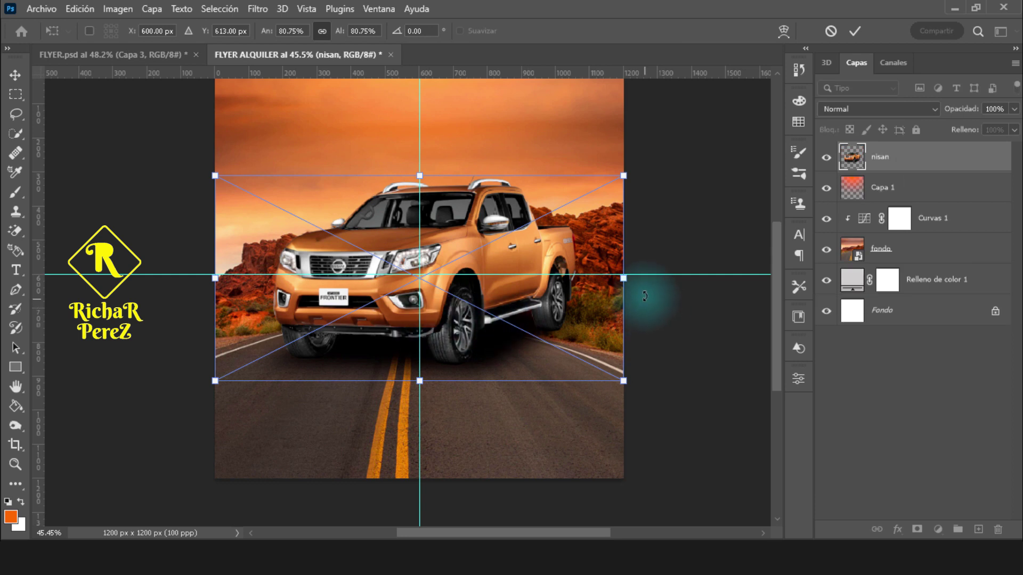
left_click_drag(629, 283, 419, 278)
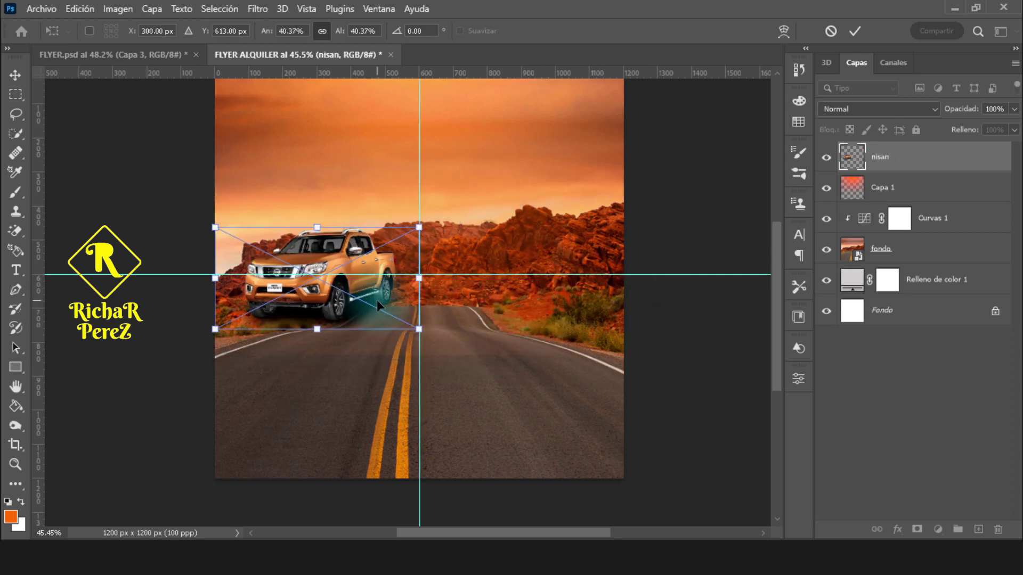
left_click_drag(378, 312, 390, 366)
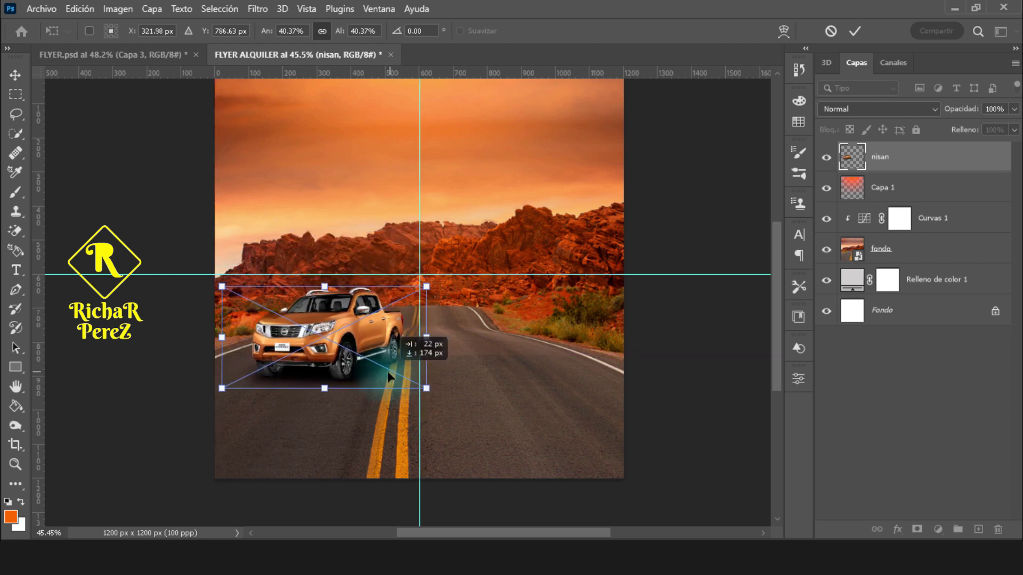
left_click_drag(391, 366, 388, 373)
- Scale the Nissan down to about a third, nudge it left, and commit
scroll(336, 397, "up", 2)
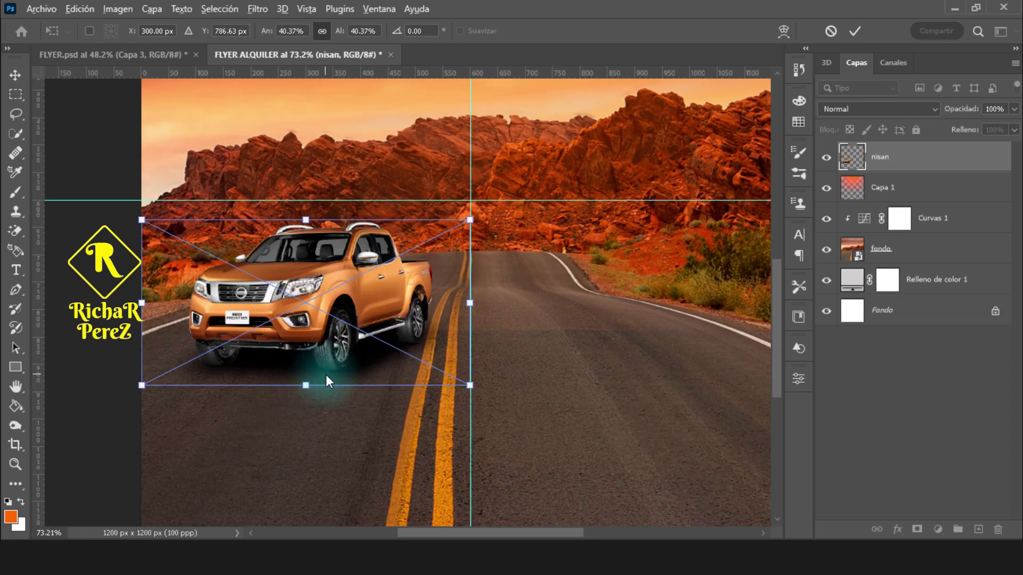
scroll(326, 375, "down", 1)
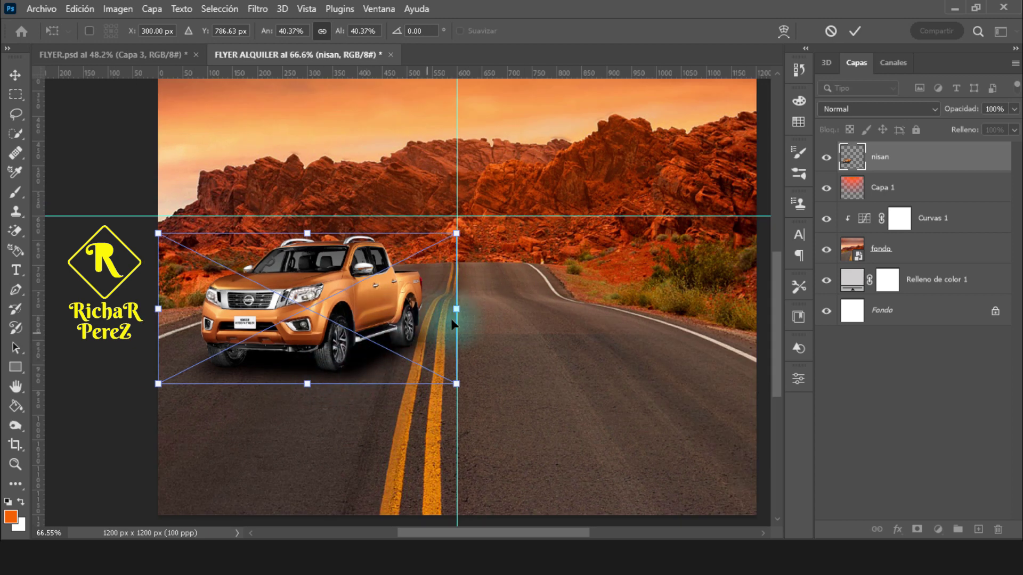
left_click_drag(158, 309, 217, 309)
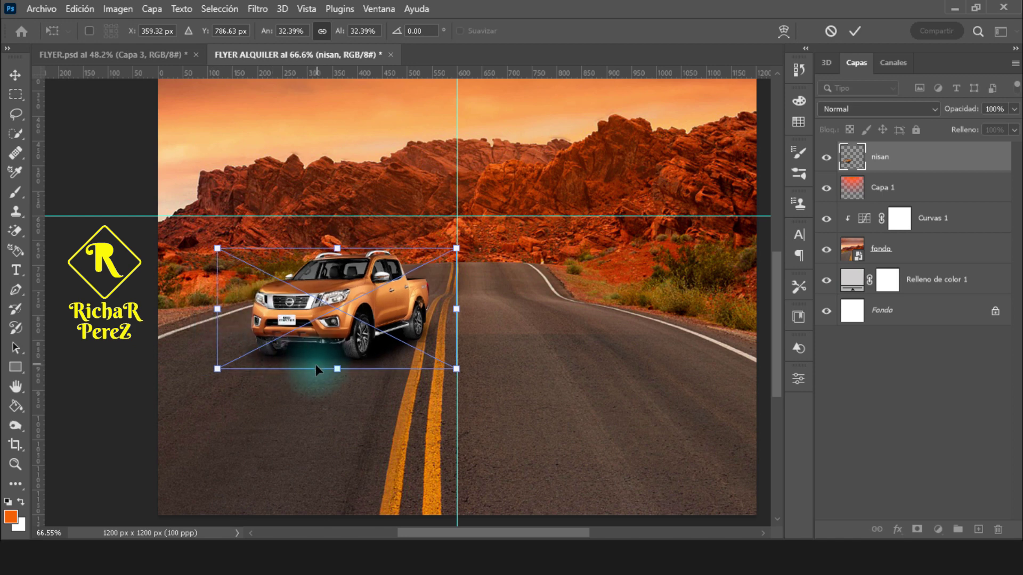
key("Left")
key("Left")
key("Left")
key("Left")
key("Left")
key("Left")
key("Left")
key("Left")
key("Left")
key("Left")
key("Left")
key("Left")
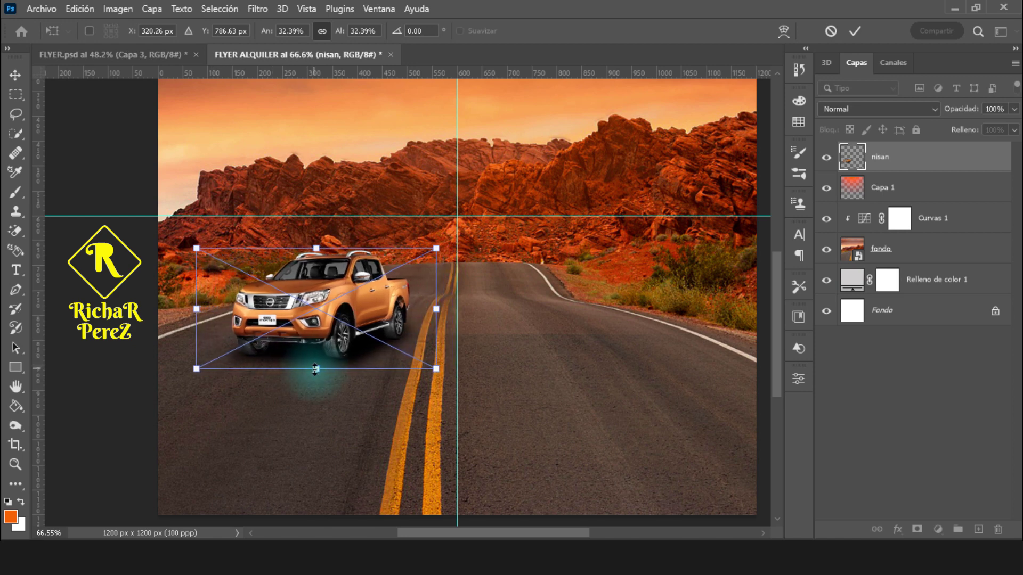
key("Left")
key("Left")
key("Left")
key("Return")
key("b")
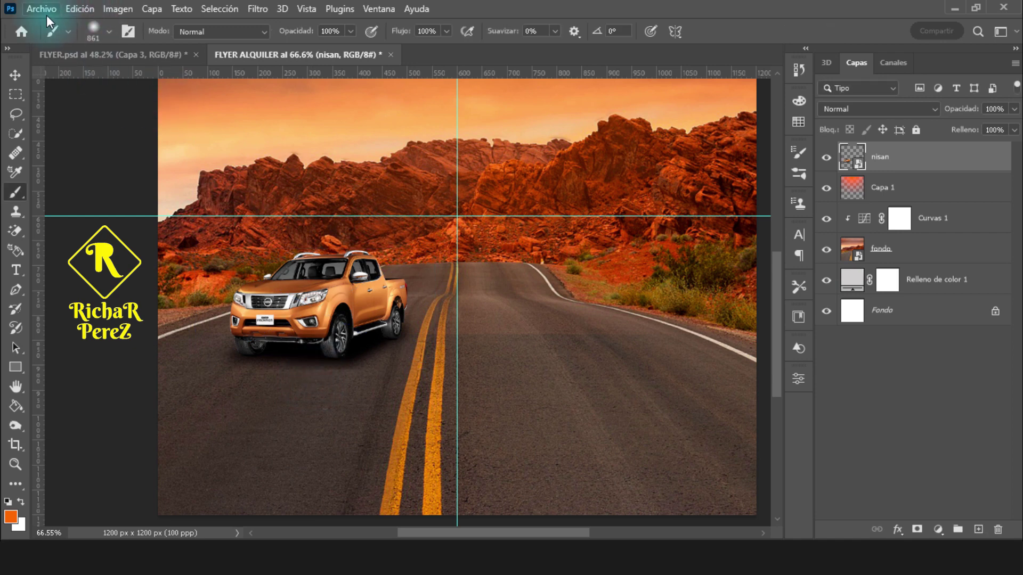
left_click(47, 15)
- Embed the toyota pickup, scale it to about half, and place it right of the Nissan
left_click(169, 320)
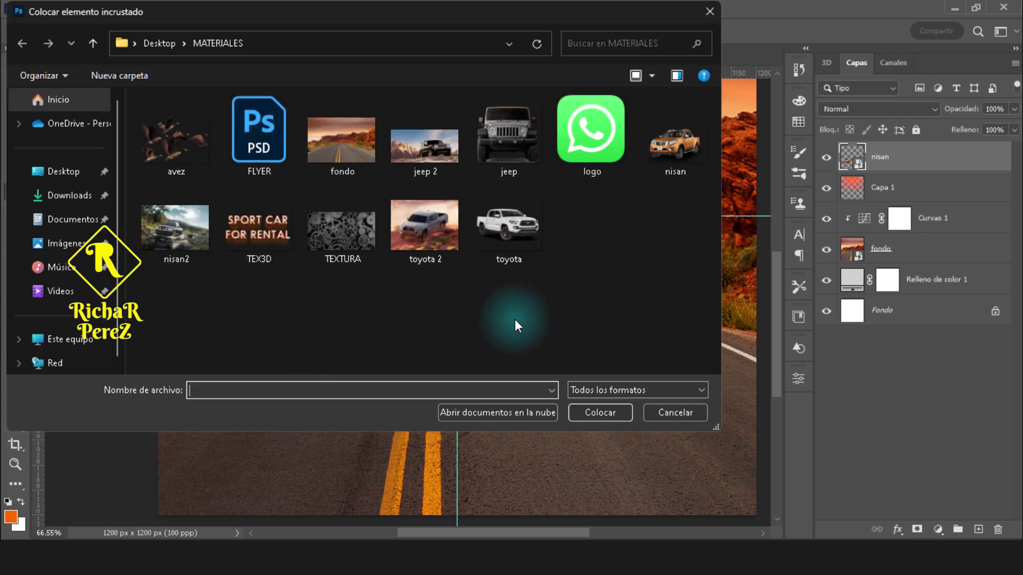
left_click(525, 250)
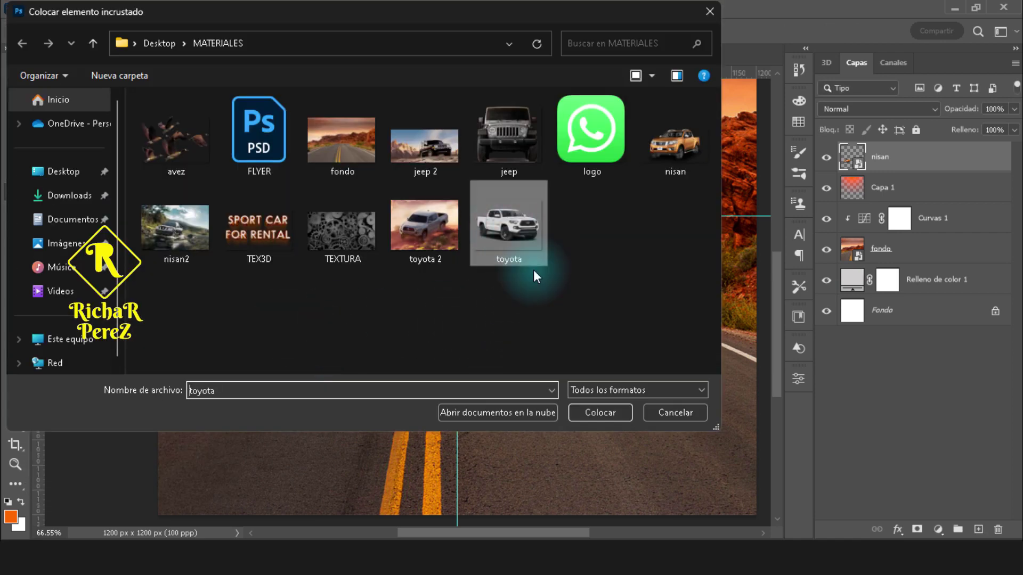
left_click(599, 412)
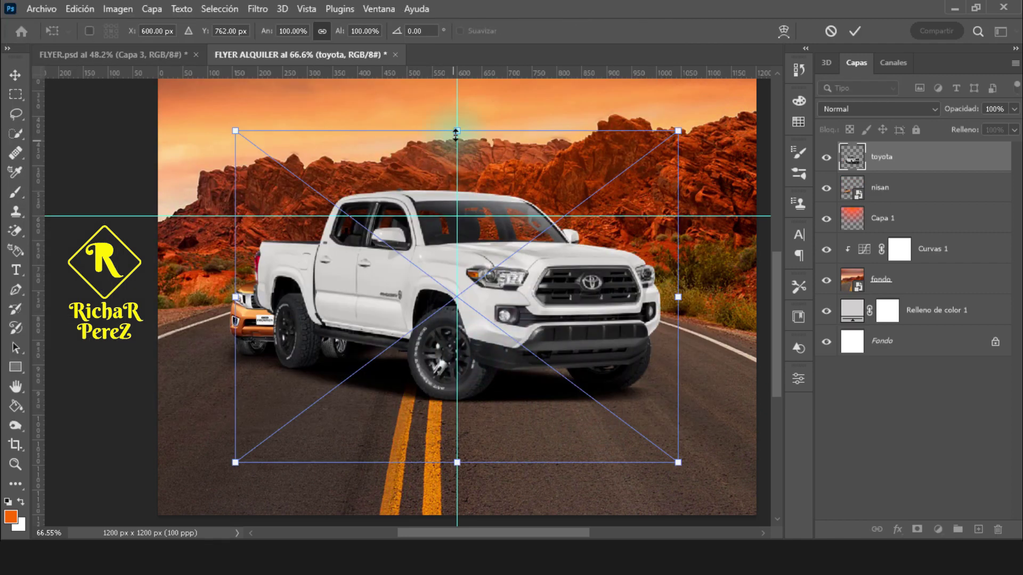
left_click_drag(456, 132, 457, 261)
left_click_drag(484, 384, 549, 331)
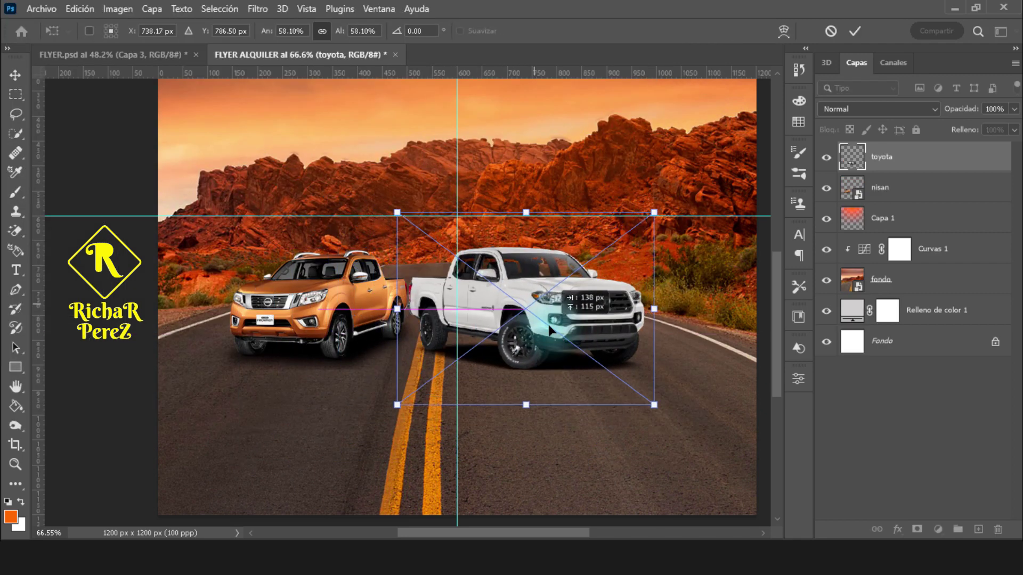
left_click_drag(526, 212, 526, 234)
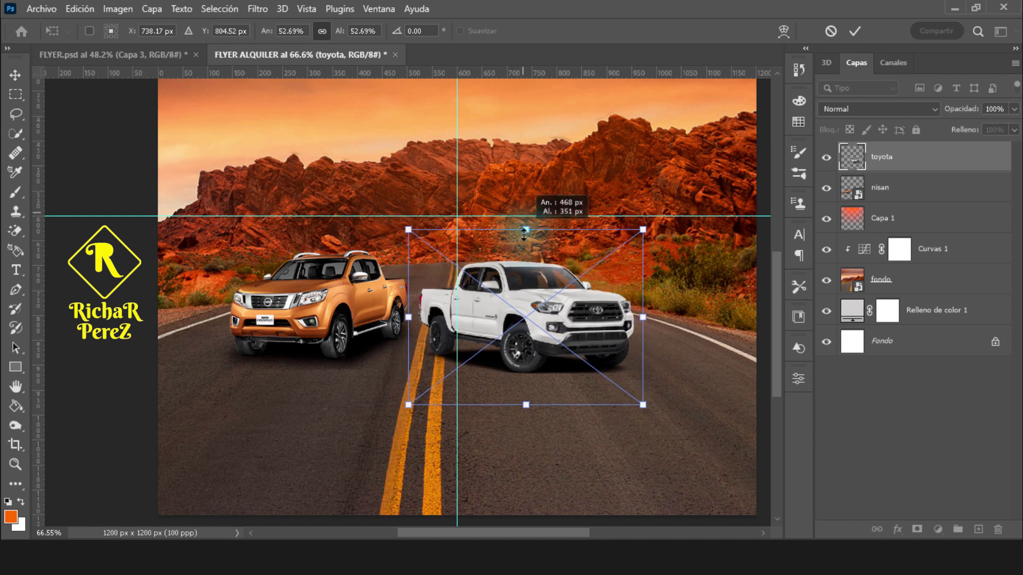
left_click_drag(554, 330, 584, 319)
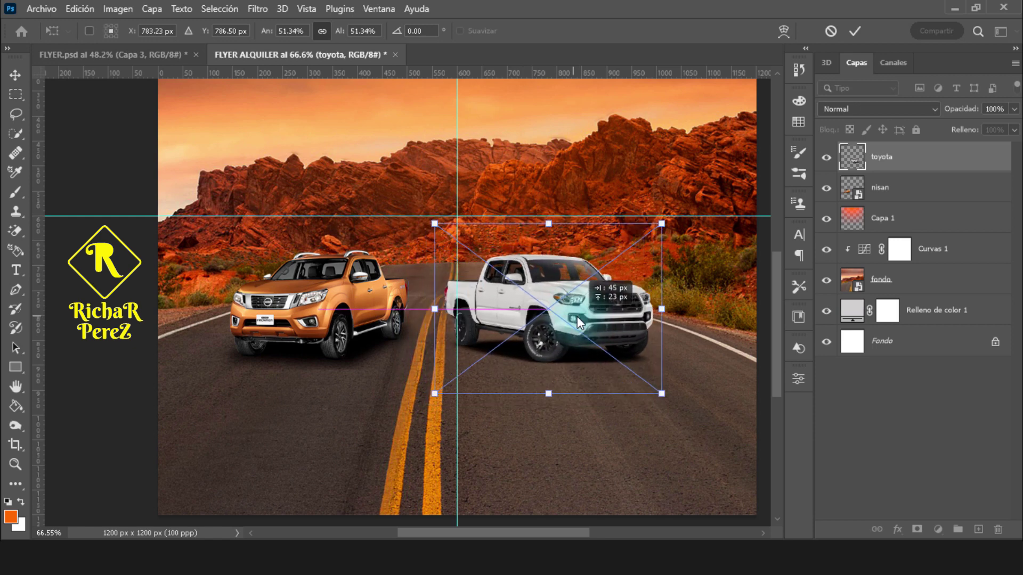
key("Return")
key("b")
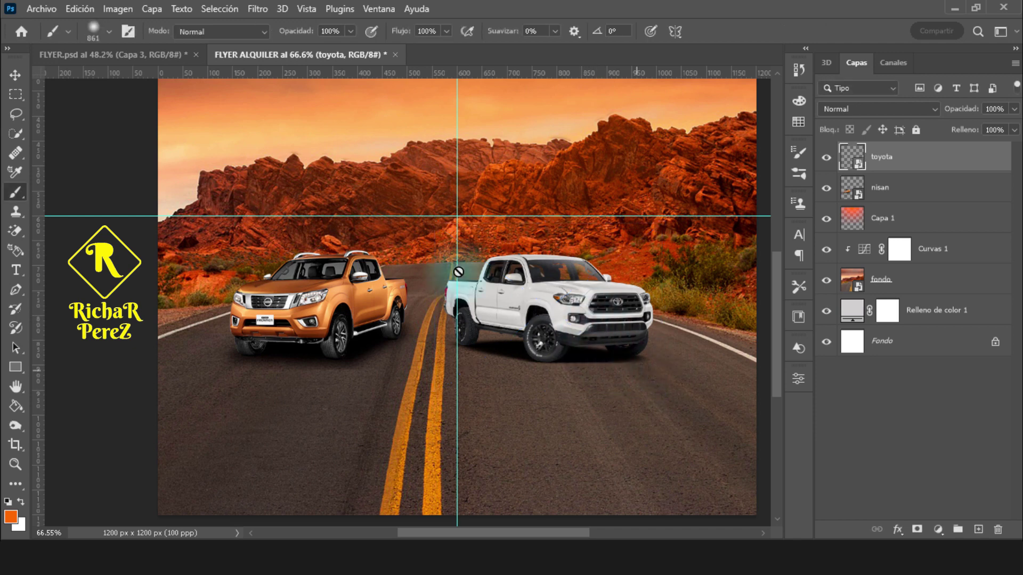
left_click(41, 9)
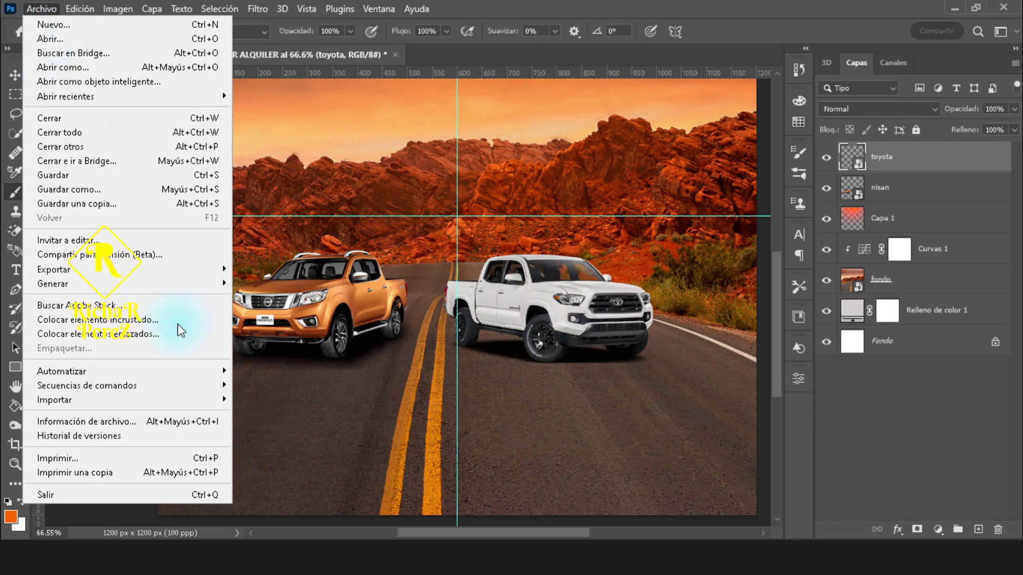
- Embed the jeep, scale it to about 46%, and centre it between the two trucks
left_click(178, 319)
left_click(509, 155)
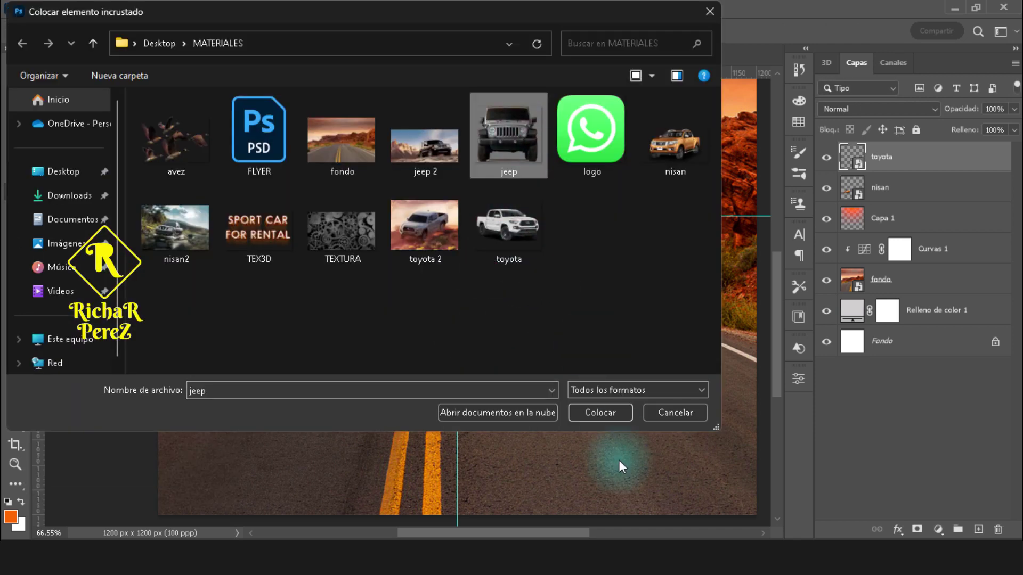
left_click(600, 413)
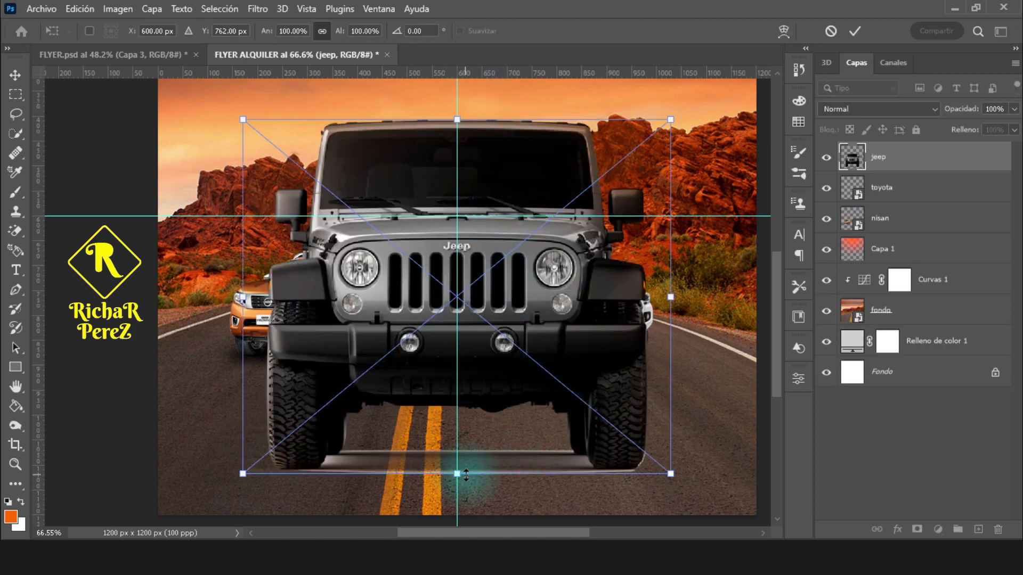
left_click_drag(466, 474, 466, 281)
left_click_drag(479, 240, 480, 345)
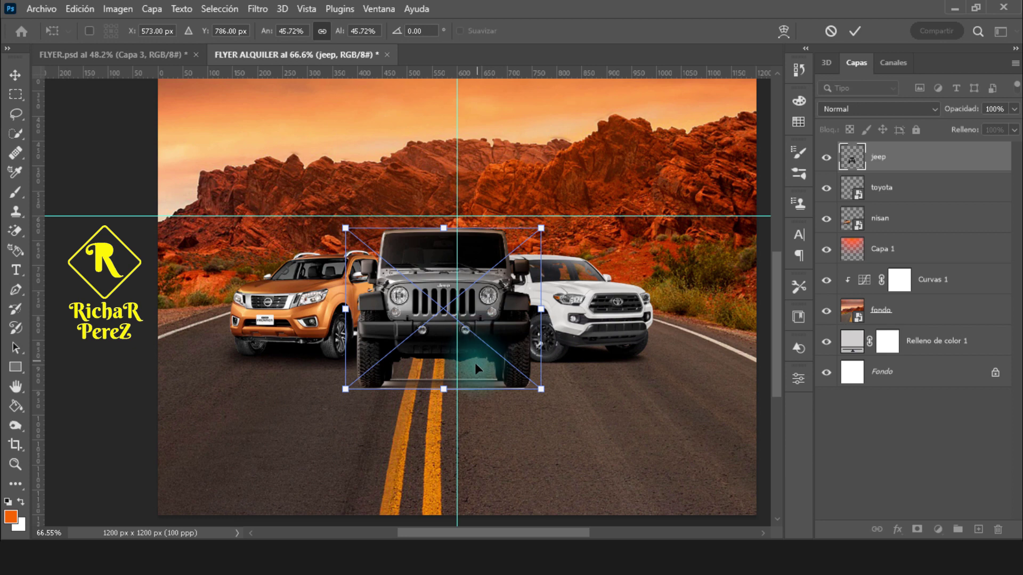
left_click_drag(437, 362, 449, 361)
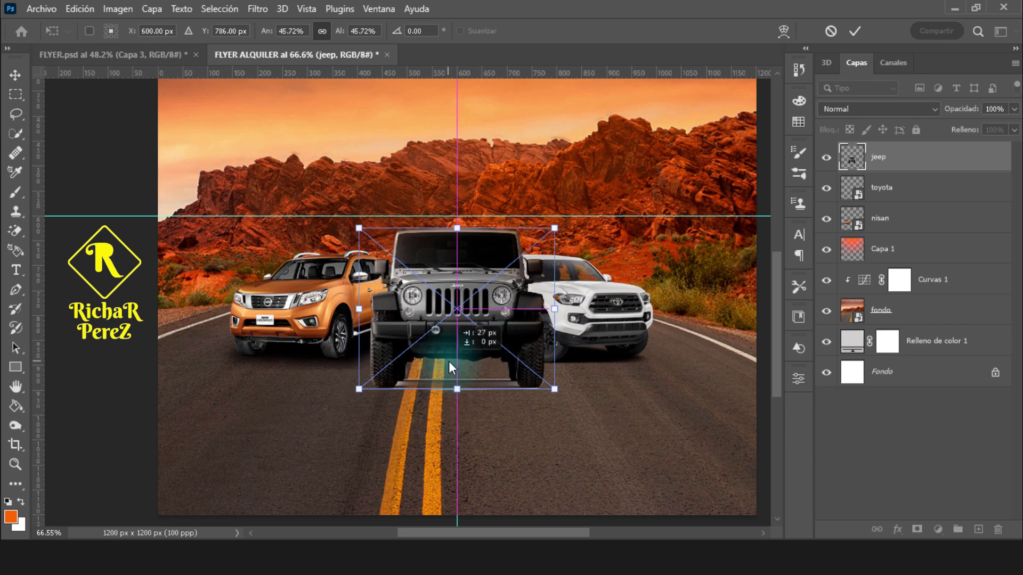
key("Return")
- Shift the Toyota further right and check the jeep layer's visibility
left_click(582, 308)
key("ctrl+t")
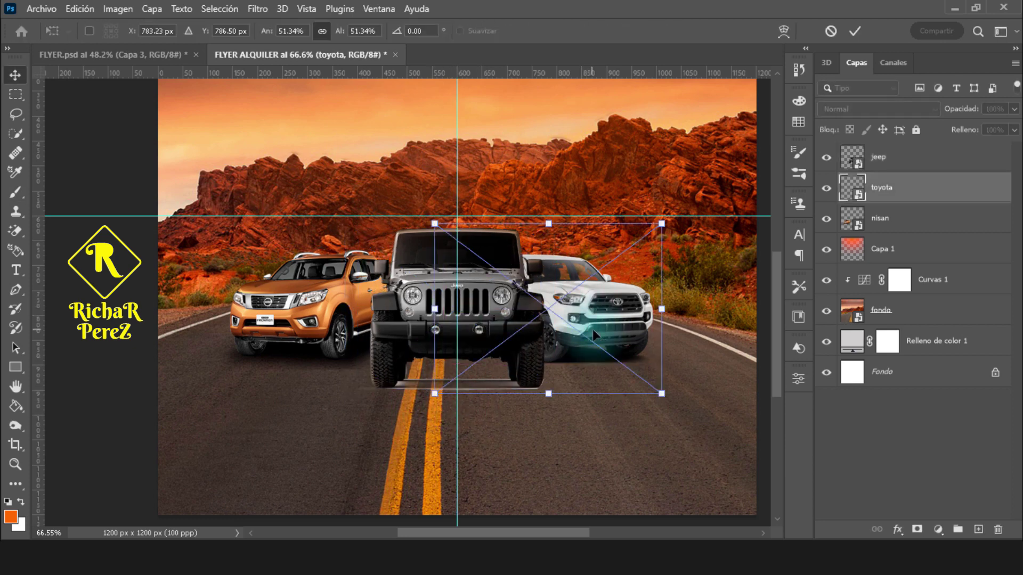
left_click_drag(587, 341, 600, 345)
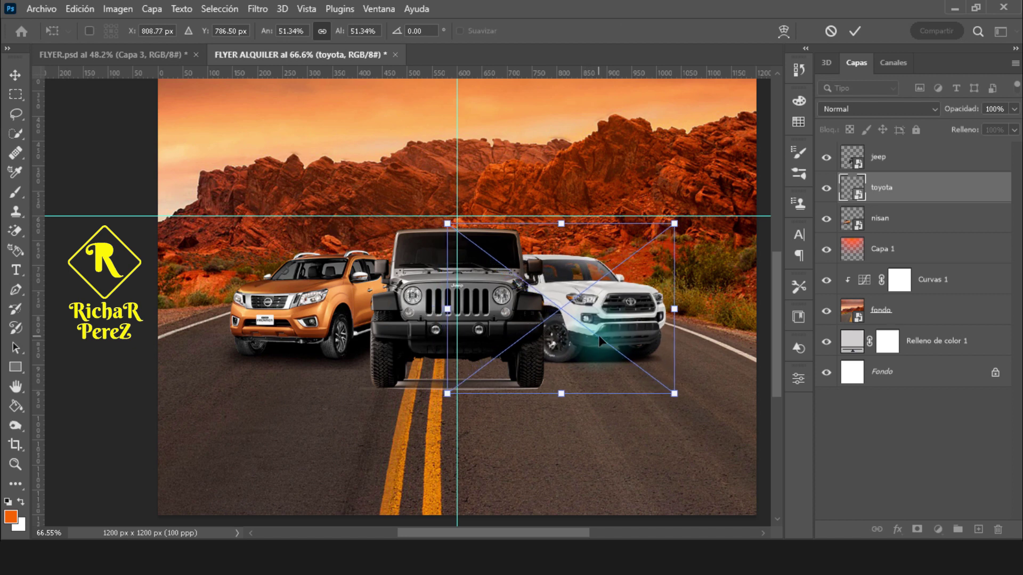
key("Return")
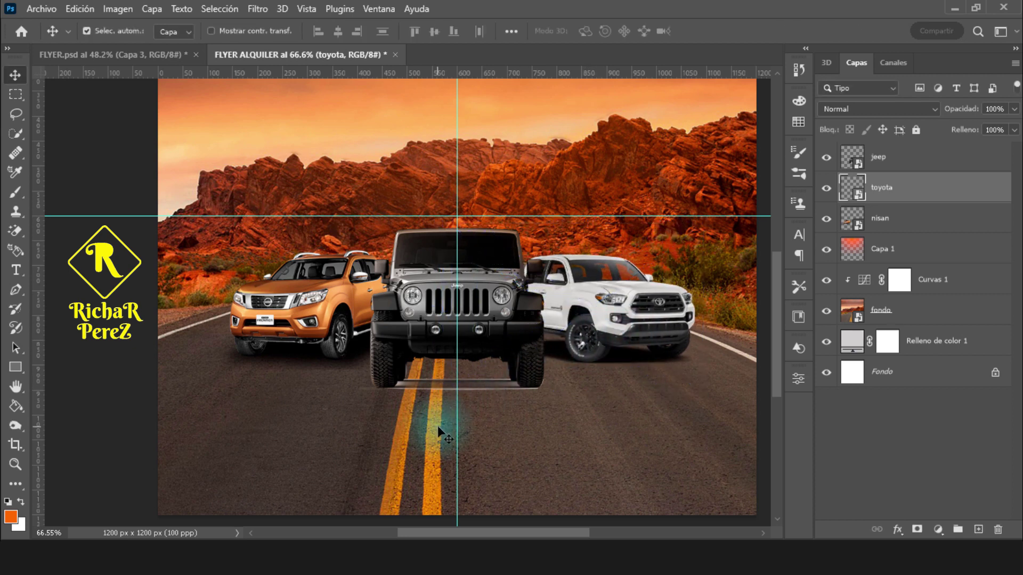
scroll(437, 426, "up", 2)
scroll(491, 435, "up", 3)
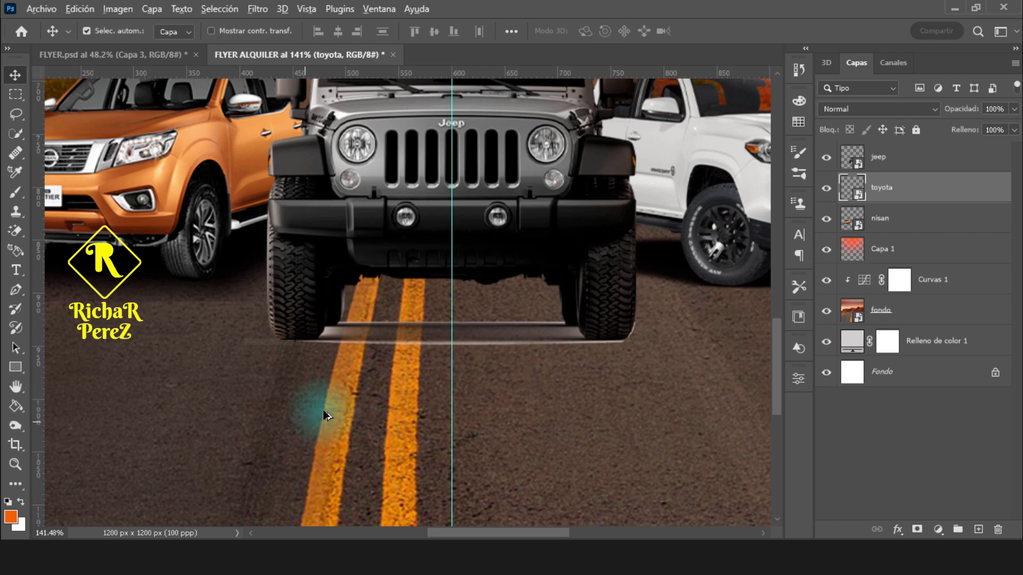
left_click(831, 160)
left_click(886, 169)
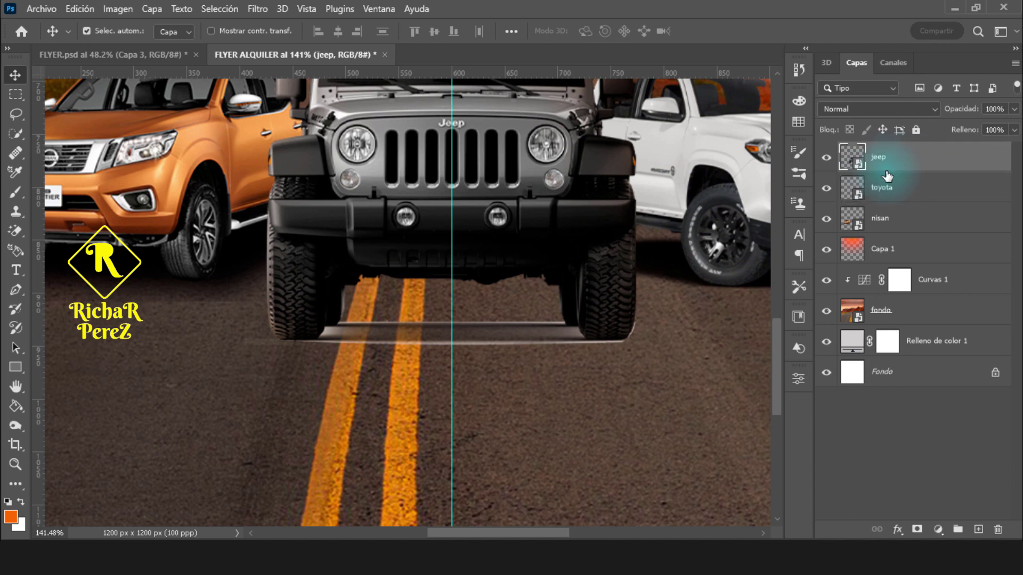
left_click(906, 192)
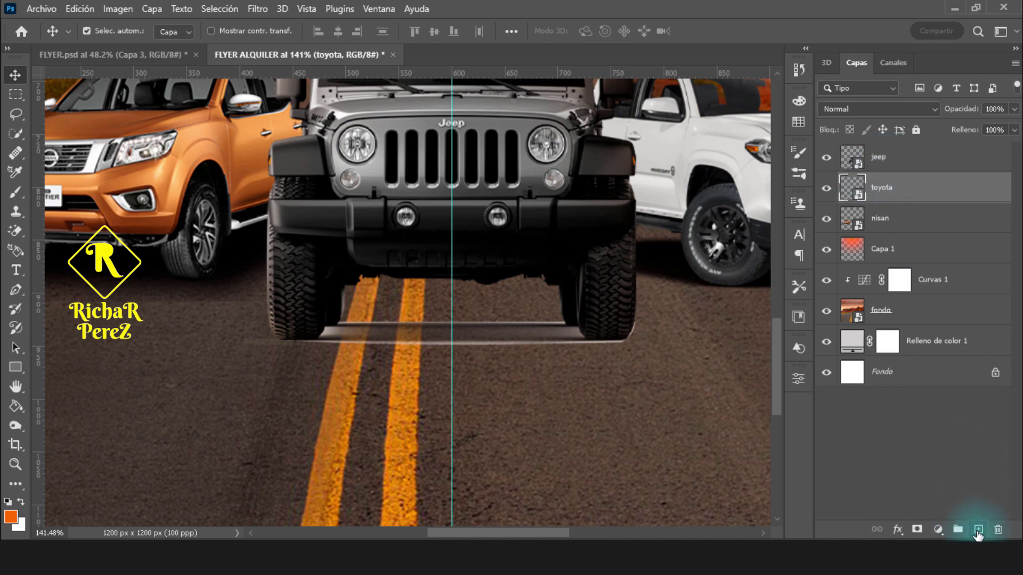
- Add a new empty layer above toyota and set the Pen tool to Path mode
left_click(978, 529)
key("p")
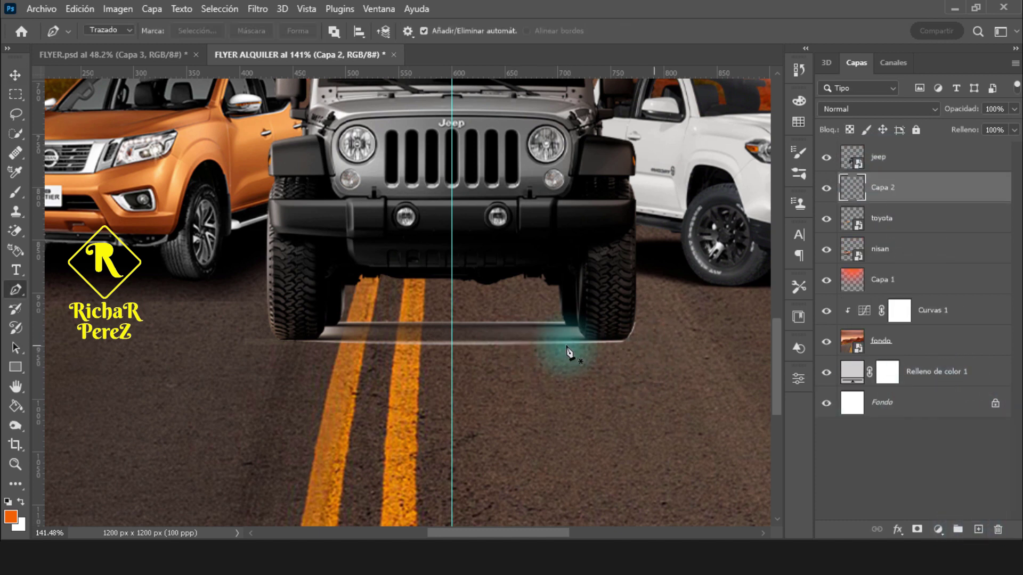
scroll(468, 364, "up", 3)
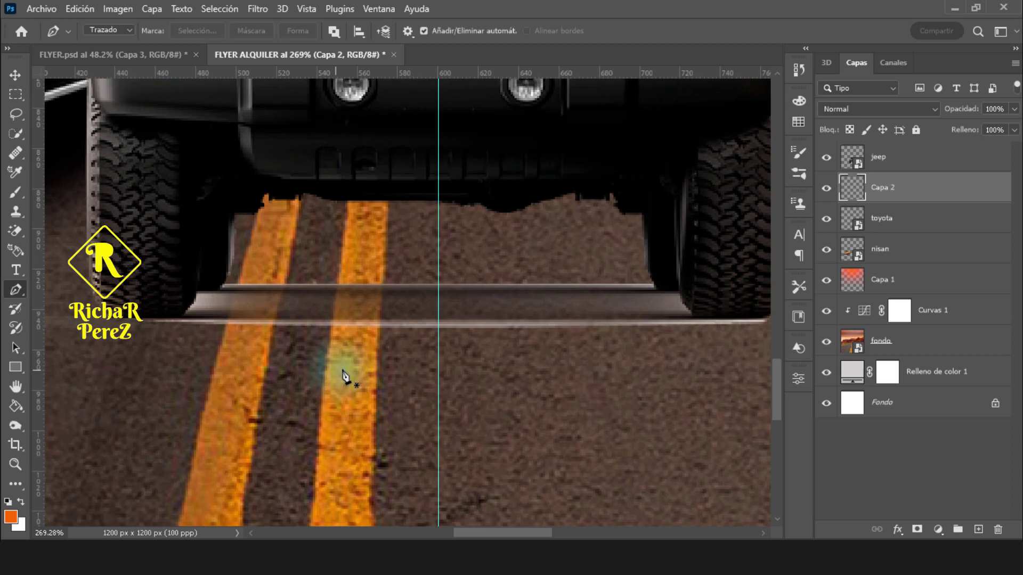
right_click(12, 291)
left_click(35, 293)
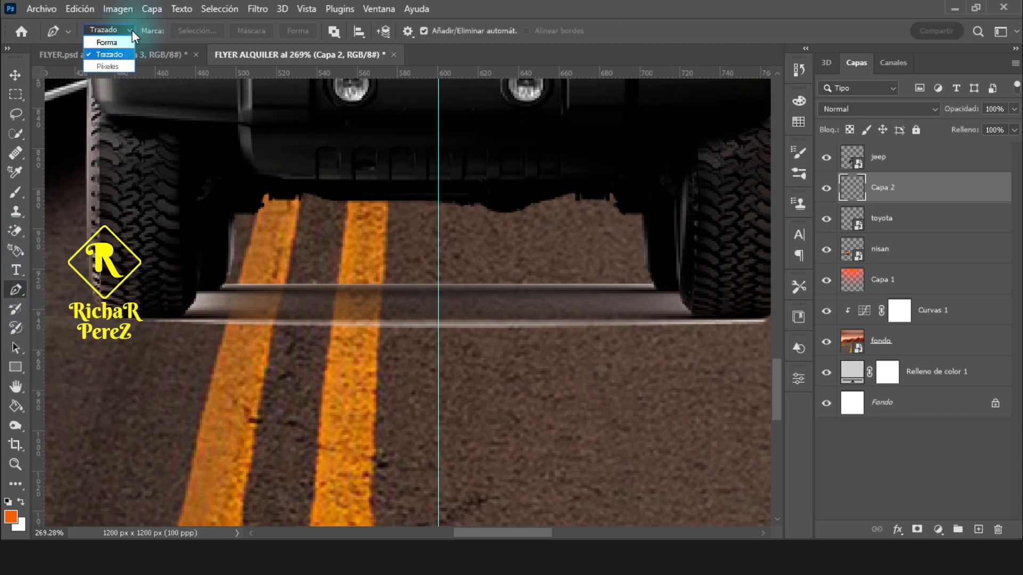
left_click(126, 59)
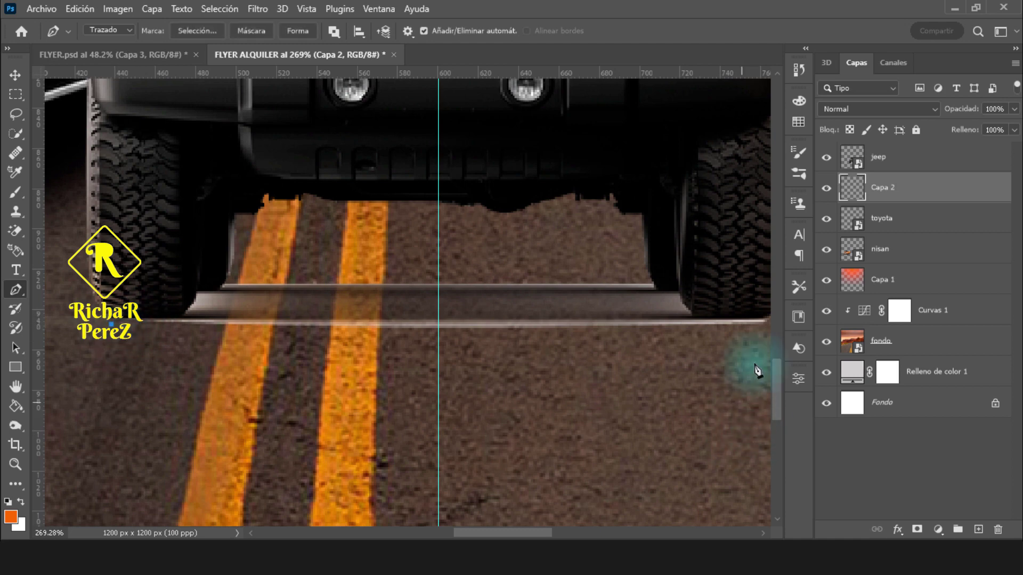
- Trace a closed path along the strip beneath the Jeep's bumper
scroll(548, 388, "right", 3)
left_click(654, 330)
left_click(636, 332)
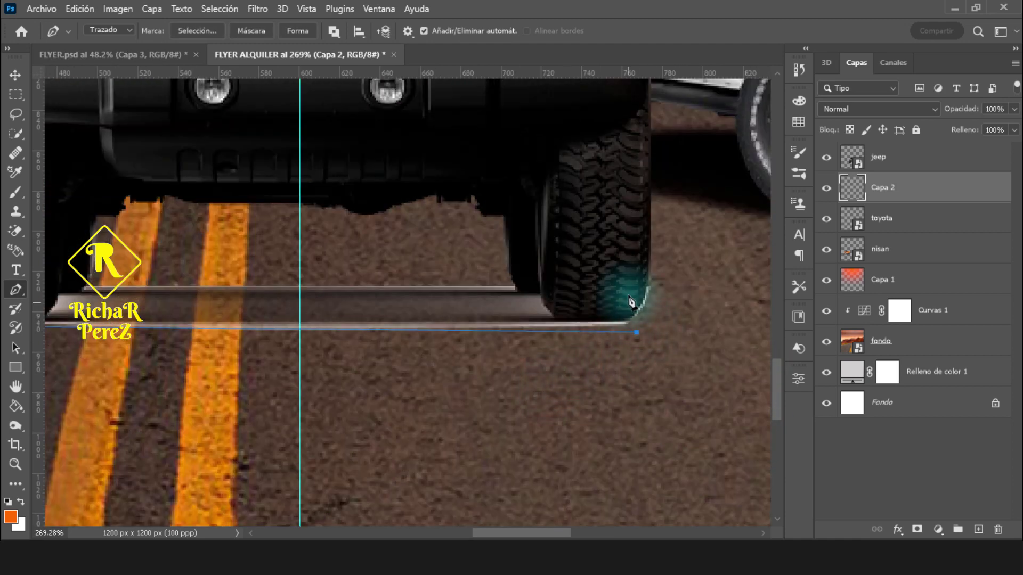
left_click(628, 266)
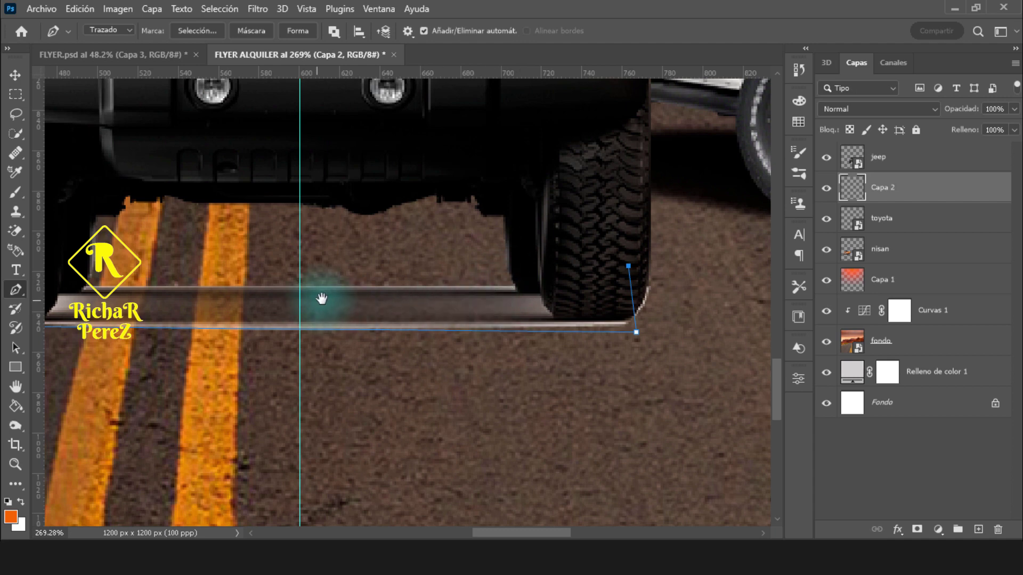
scroll(322, 297, "left", 2)
left_click_drag(734, 278, 734, 289)
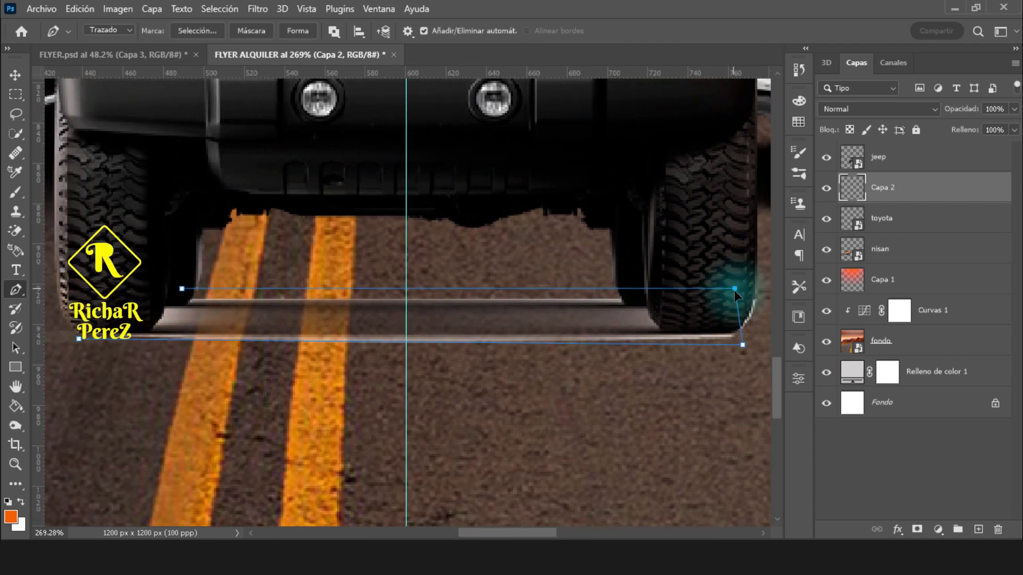
left_click(147, 285)
left_click(79, 340)
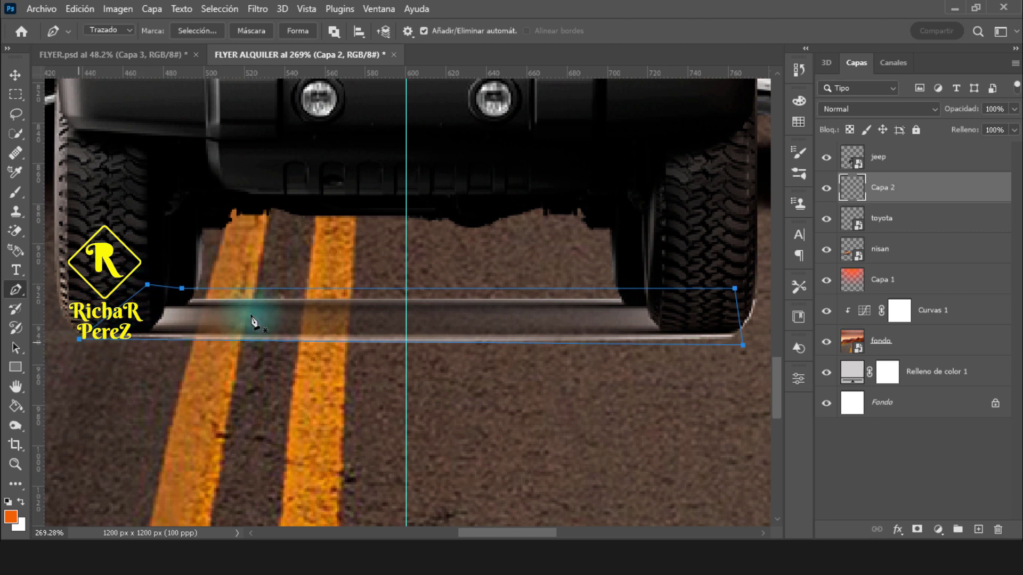
- Open the Fill Path settings for the drawn path
right_click(240, 326)
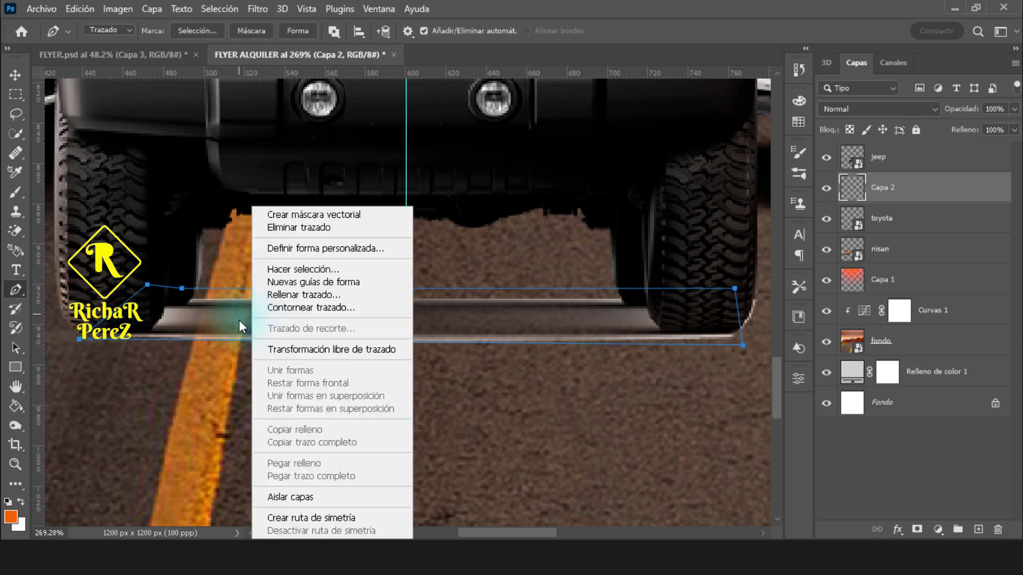
left_click(309, 272)
left_click(614, 170)
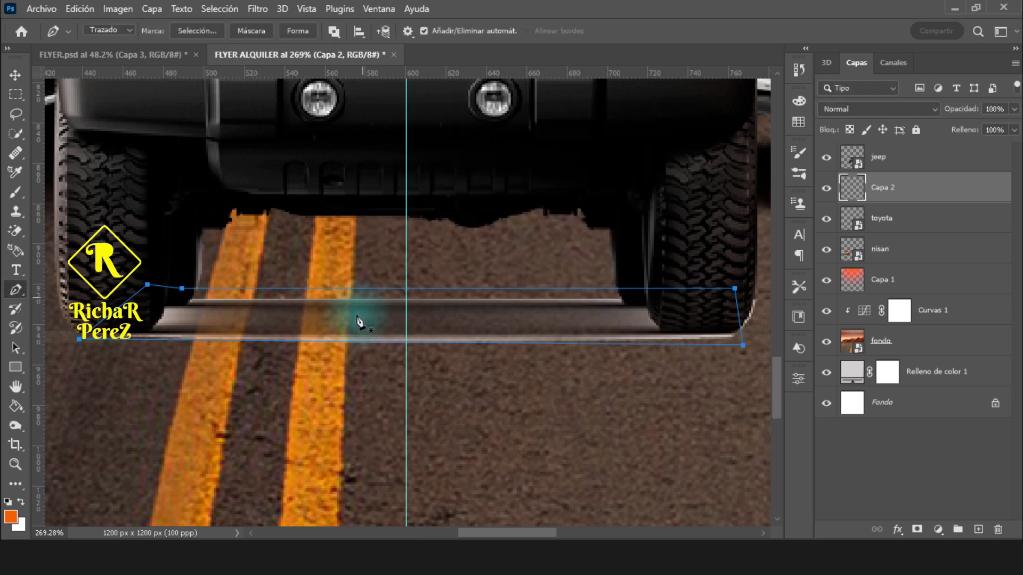
right_click(356, 322)
left_click(407, 294)
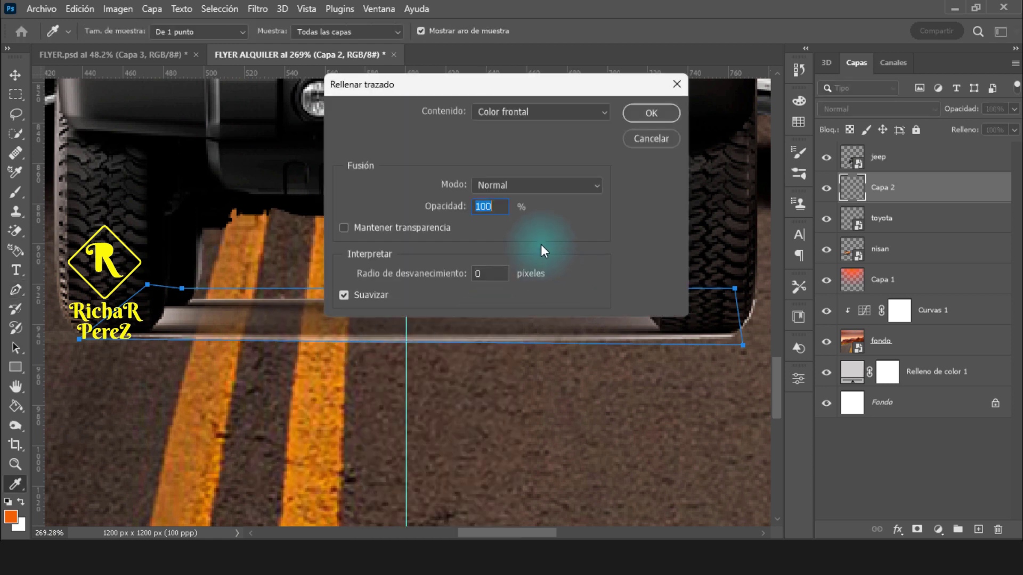
- Fill the traced path on Capa 2 with solid black (000000)
left_click(525, 118)
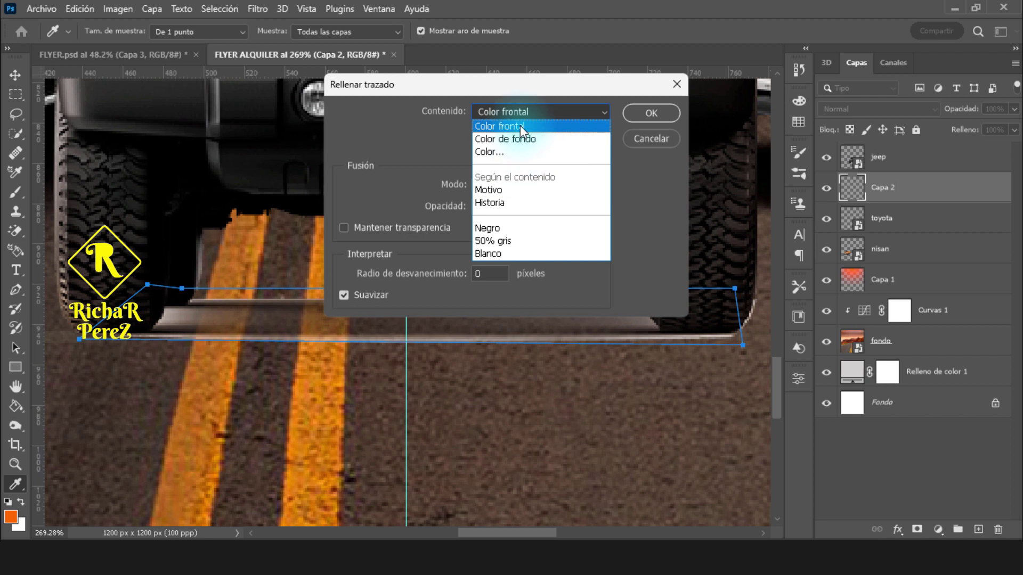
left_click(511, 151)
type("000000")
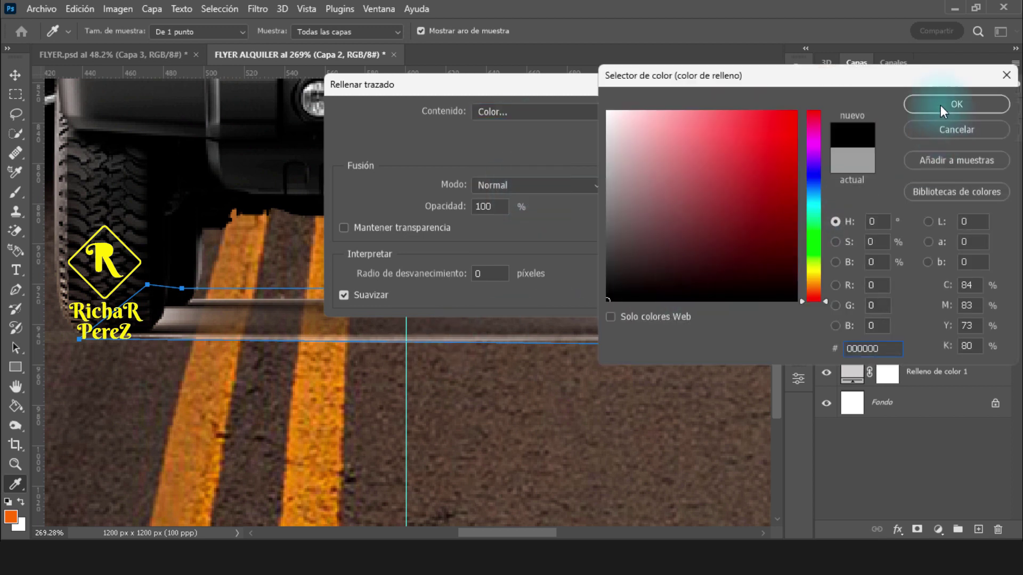
left_click(941, 104)
left_click(651, 113)
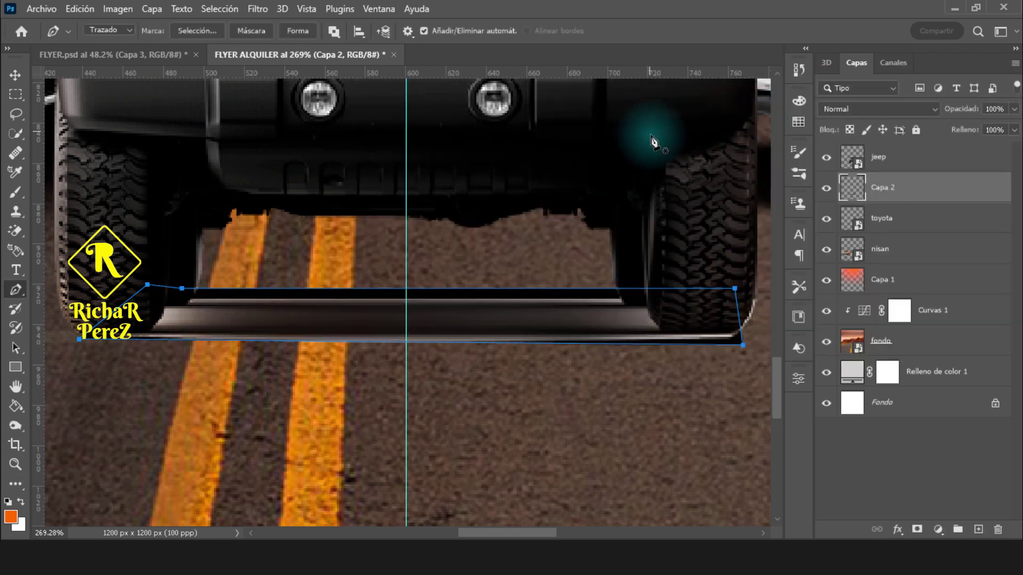
- Hide the path outline, toggle the jeep layer to check the black strip, and select the jeep layer
key("Escape")
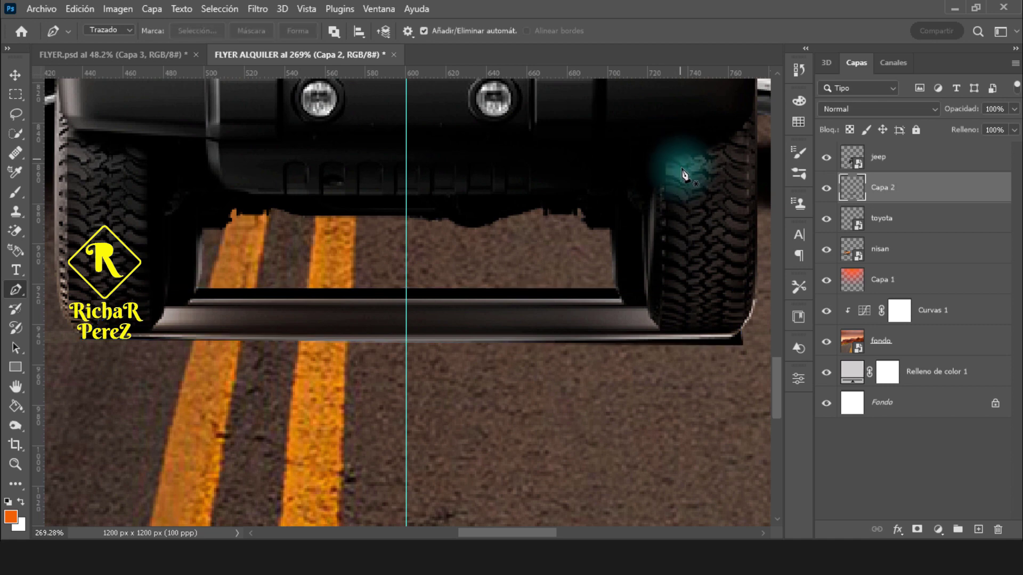
left_click(826, 157)
left_click(906, 157)
left_click(826, 157)
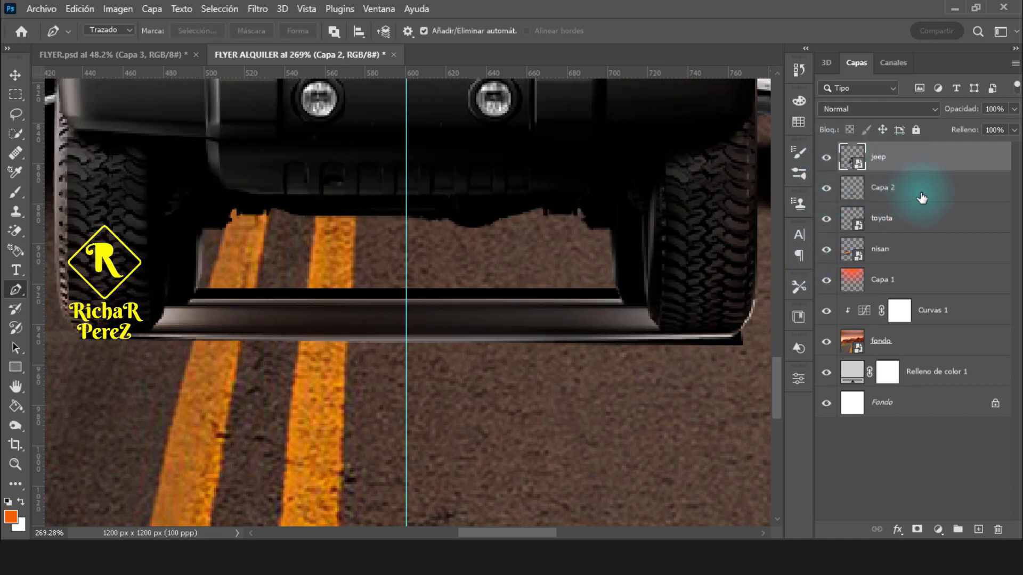
- Add a layer mask to the jeep and set up a small, fully hard brush
left_click(916, 530)
key("b")
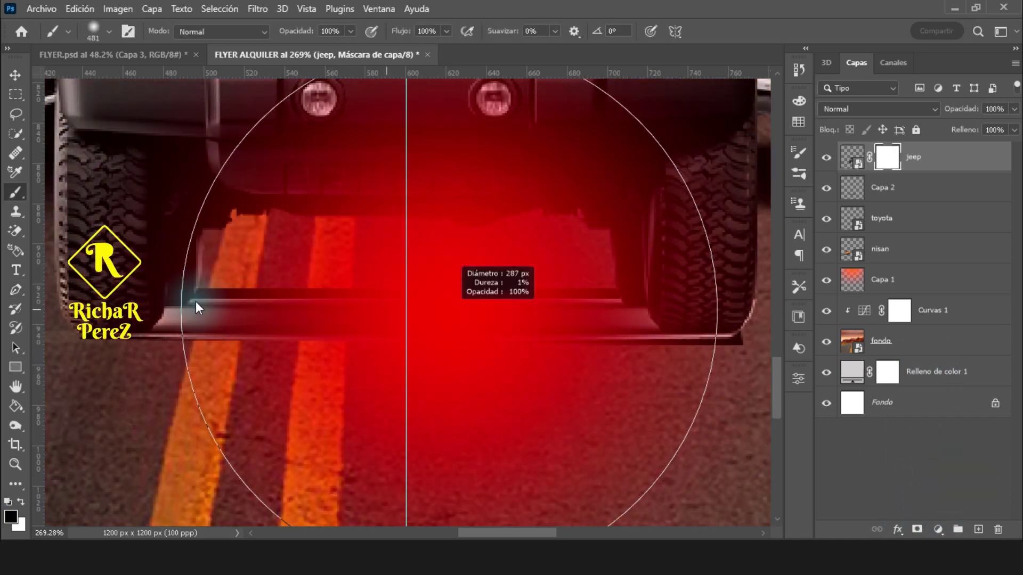
left_click_drag(286, 292, 196, 301)
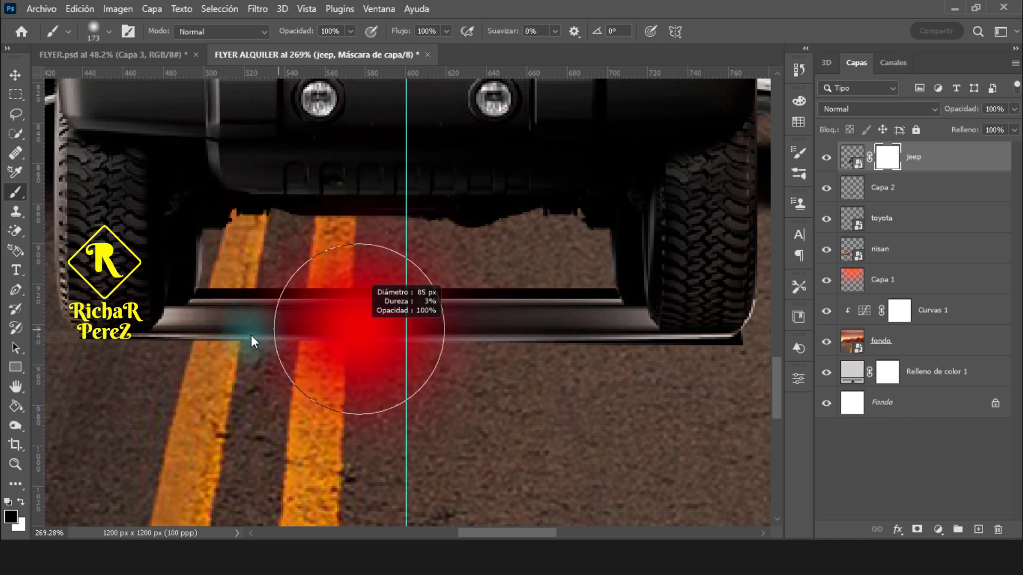
left_click_drag(365, 317, 251, 333)
right_click(303, 308)
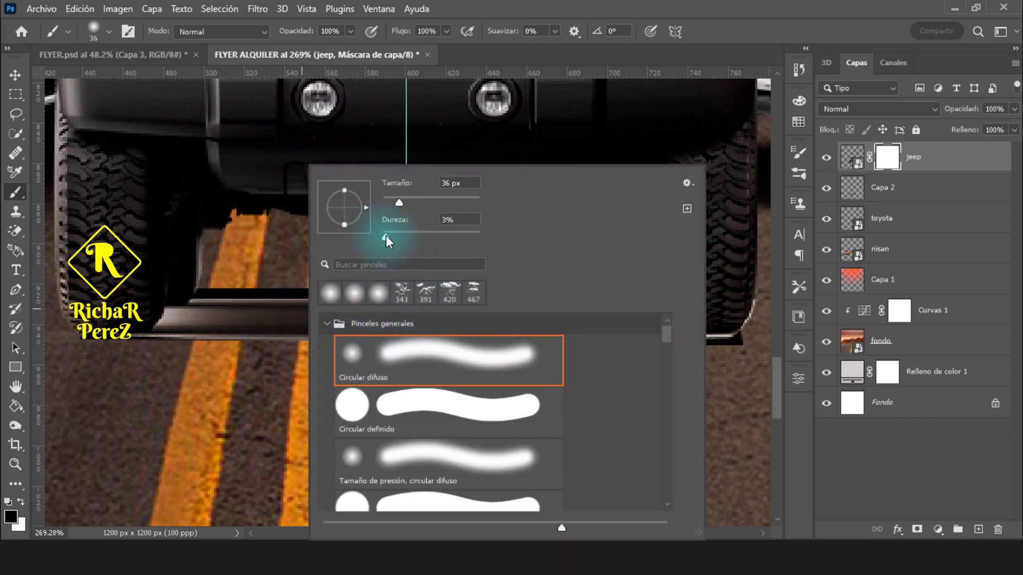
left_click_drag(386, 236, 479, 232)
left_click(892, 158)
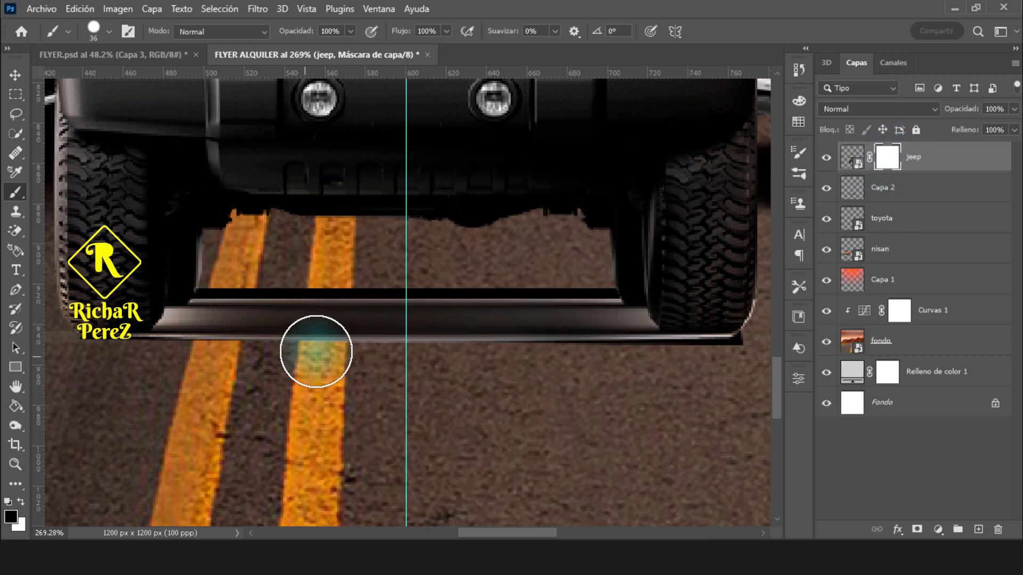
left_click_drag(316, 352, 298, 351)
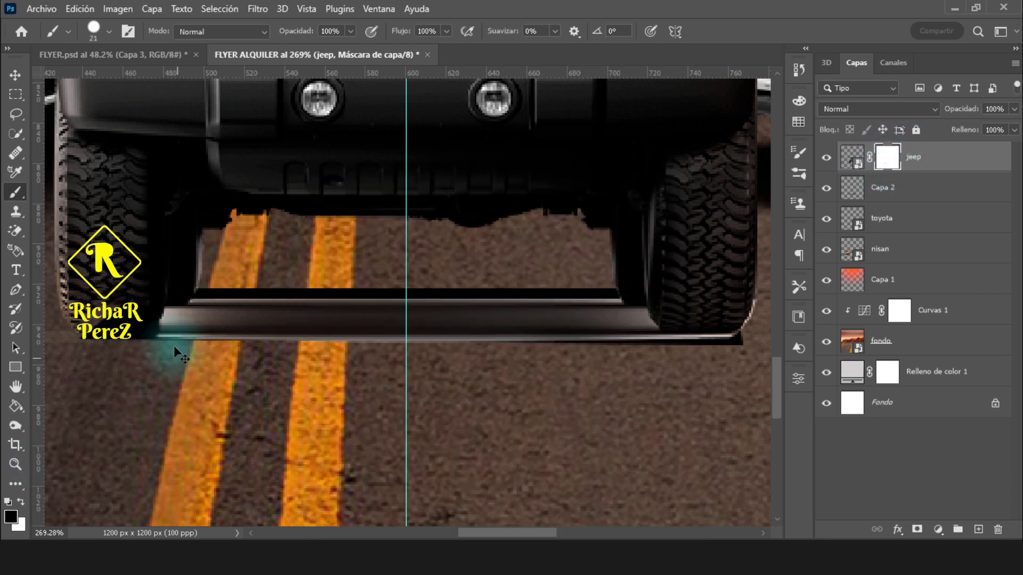
scroll(176, 339, "up", 3)
key("bracketleft")
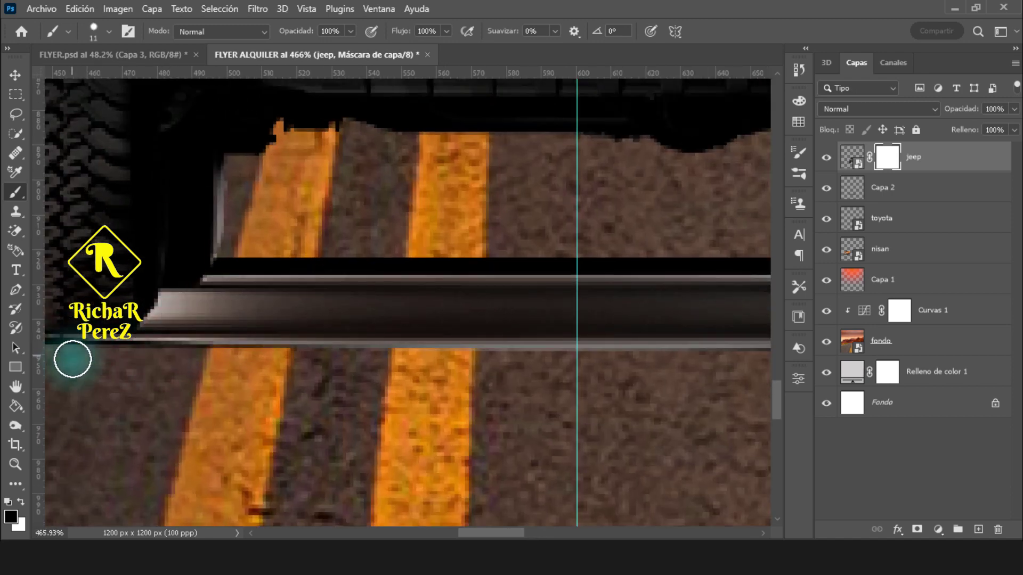
- Paint black on the jeep's mask under the bumper out to the front tires, then select Capa 2
scroll(90, 359, "left", 2)
mouse_move(90, 359)
left_mouse_down()
mouse_move(137, 374)
mouse_move(209, 365)
mouse_move(231, 313)
mouse_move(264, 308)
mouse_move(279, 321)
left_mouse_up()
scroll(388, 373, "right", 5)
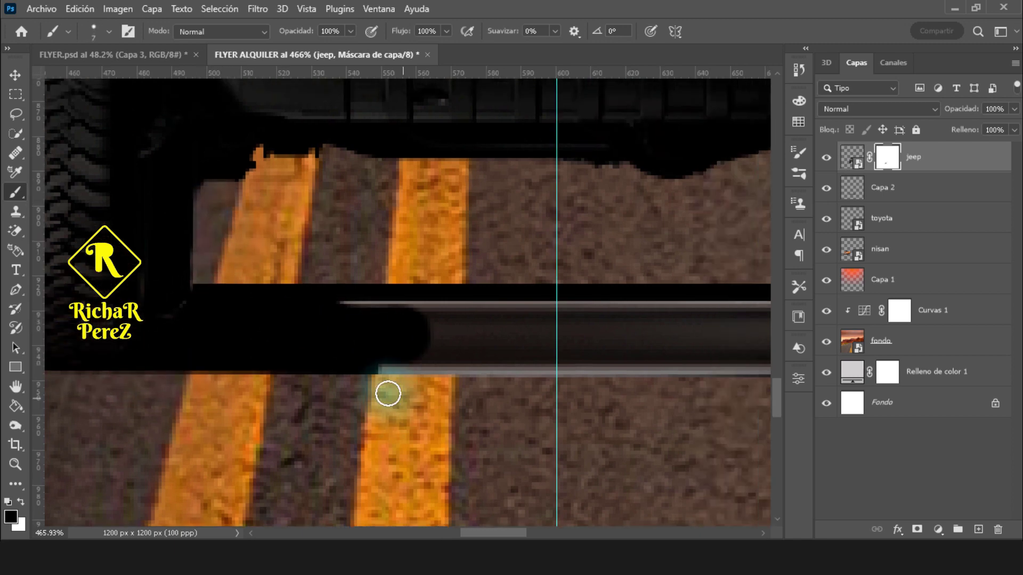
left_click_drag(389, 320, 613, 282)
mouse_move(531, 282)
left_mouse_down()
mouse_move(655, 274)
mouse_move(594, 297)
left_mouse_up()
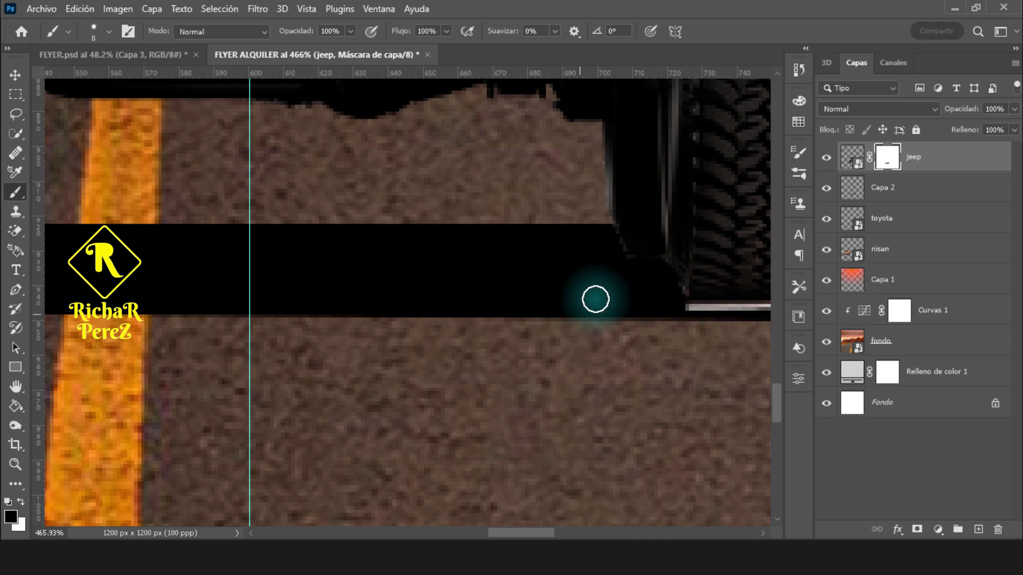
scroll(589, 318, "right", 4)
scroll(334, 320, "down", 3)
scroll(322, 309, "down", 2)
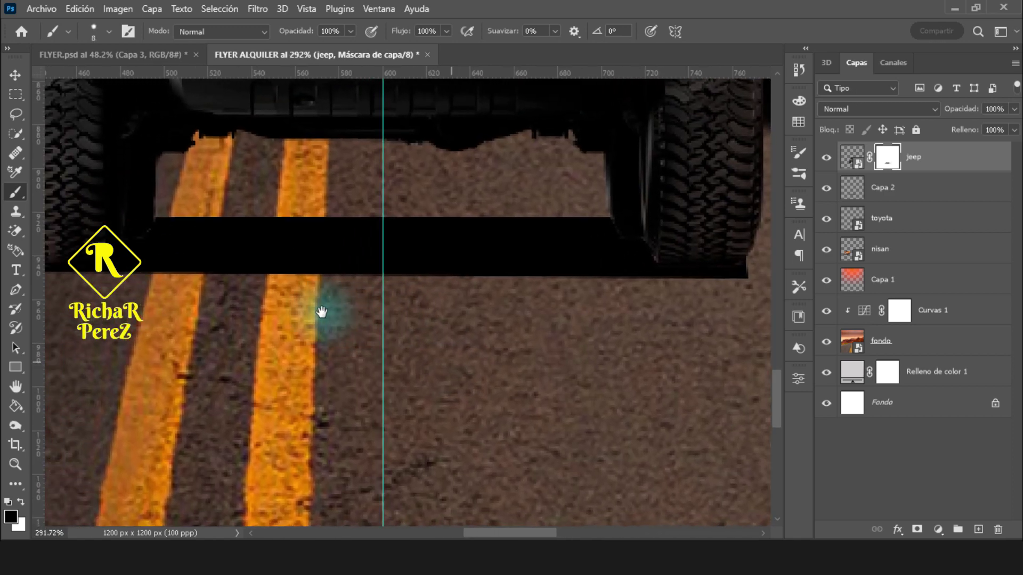
scroll(290, 296, "down", 2)
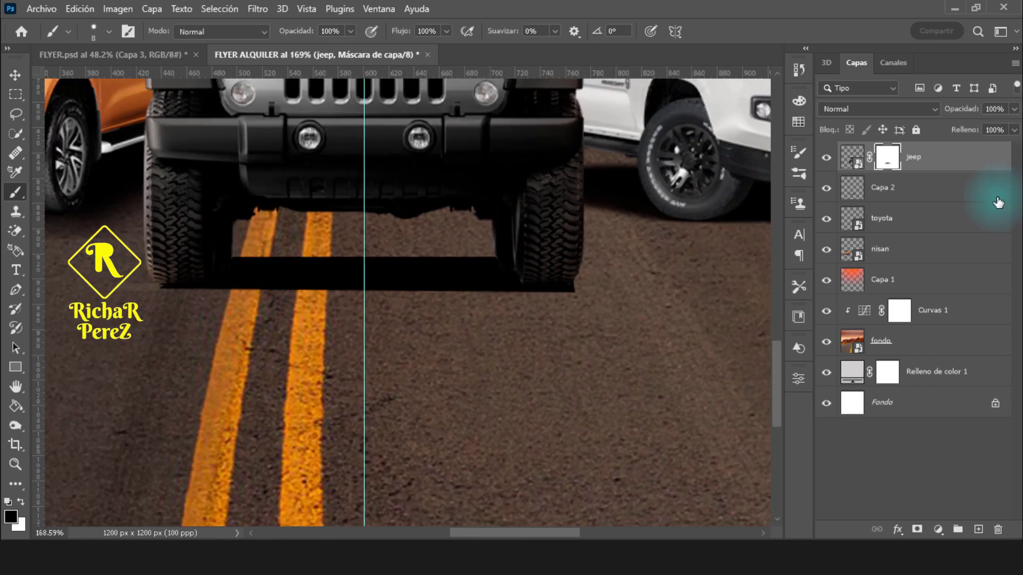
left_click(971, 196)
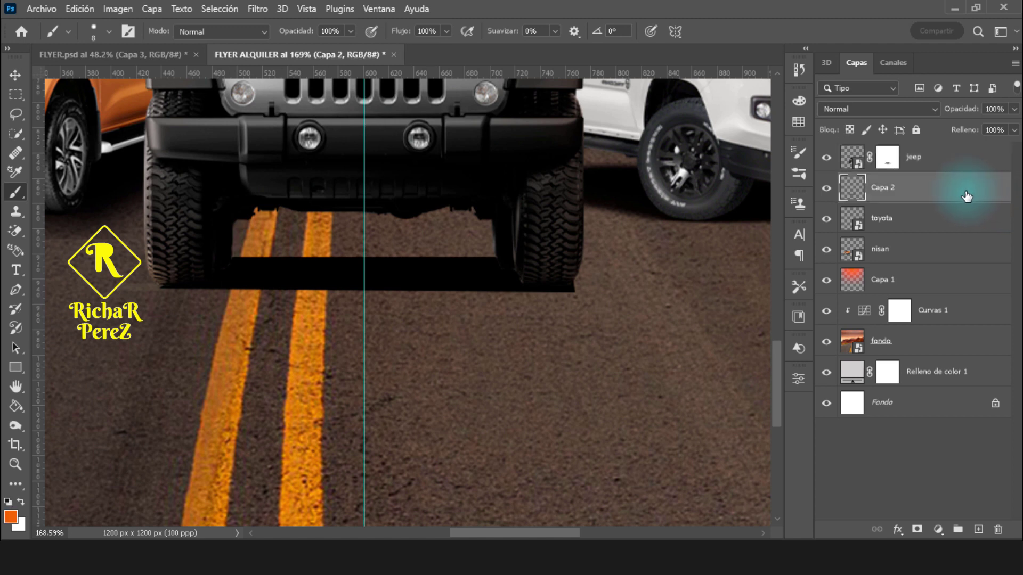
- Convert Capa 2 to a smart object and apply a 5.6-pixel Gaussian blur to the shadow
right_click(967, 196)
left_click(906, 226)
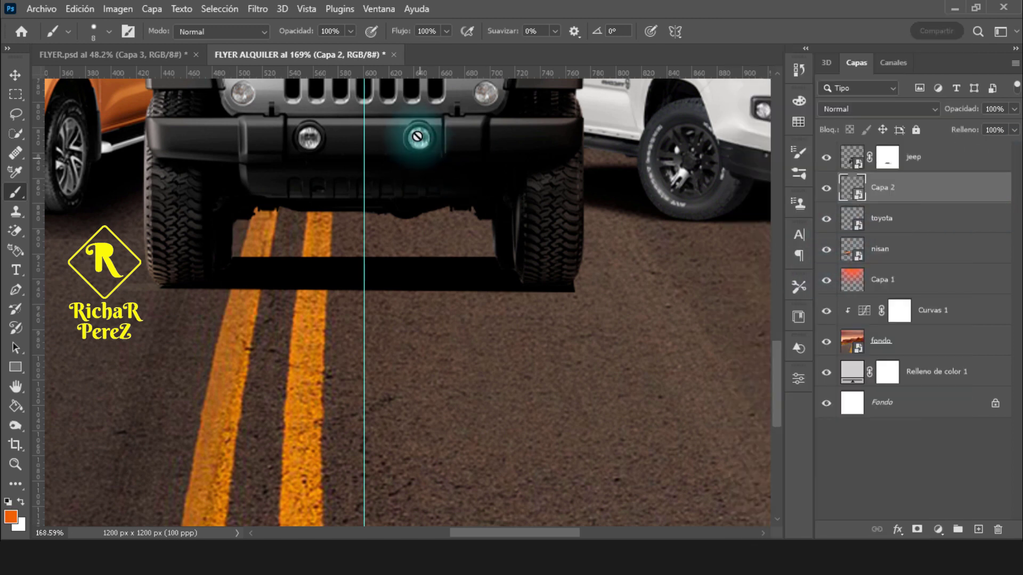
left_click(258, 9)
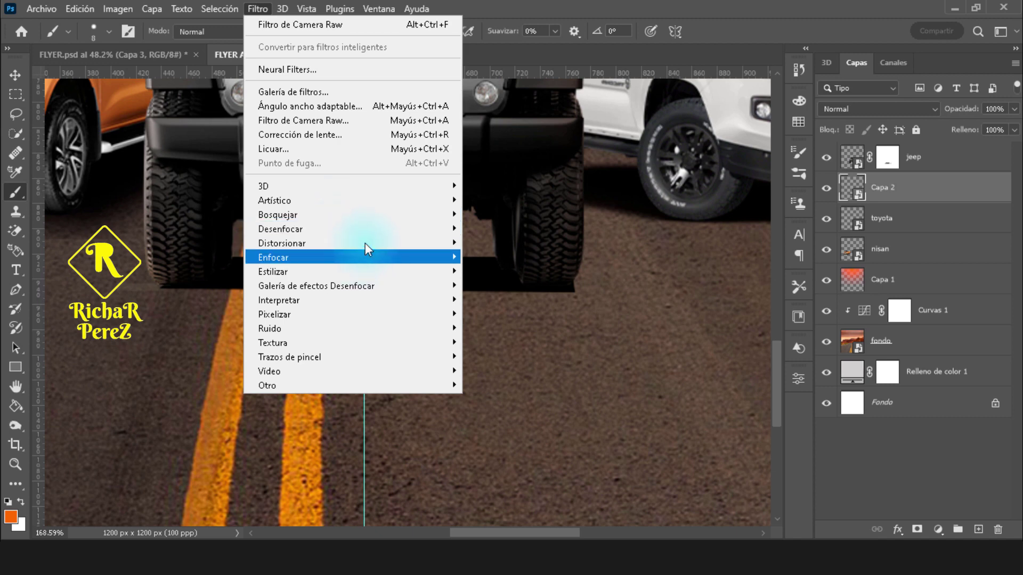
left_click(526, 330)
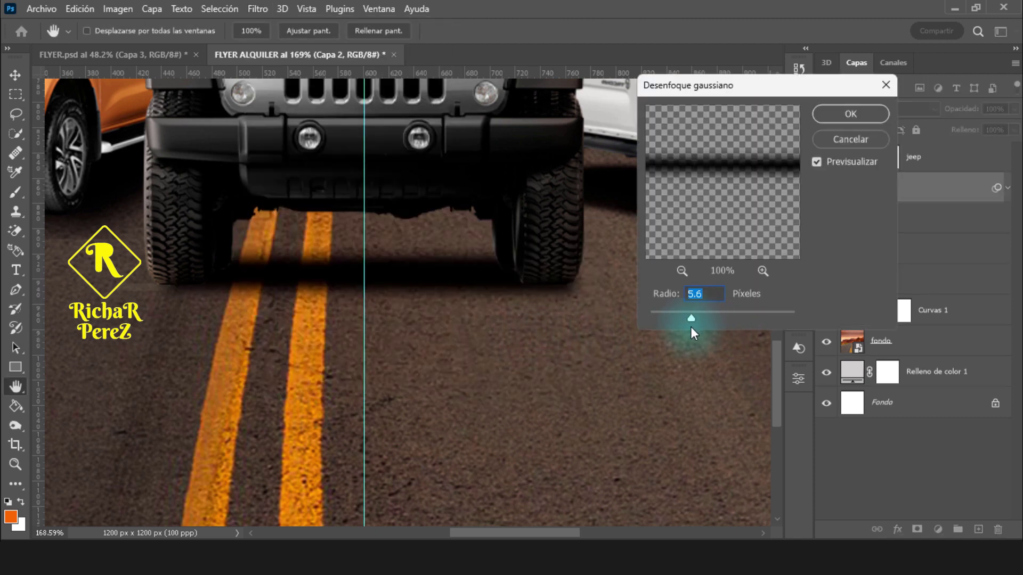
left_click(852, 115)
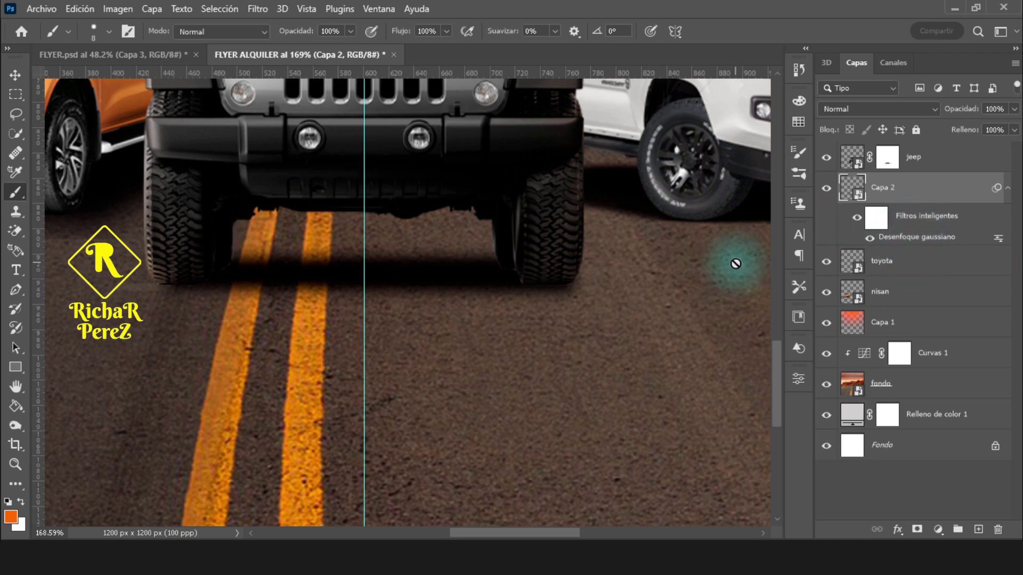
scroll(346, 330, "down", 5)
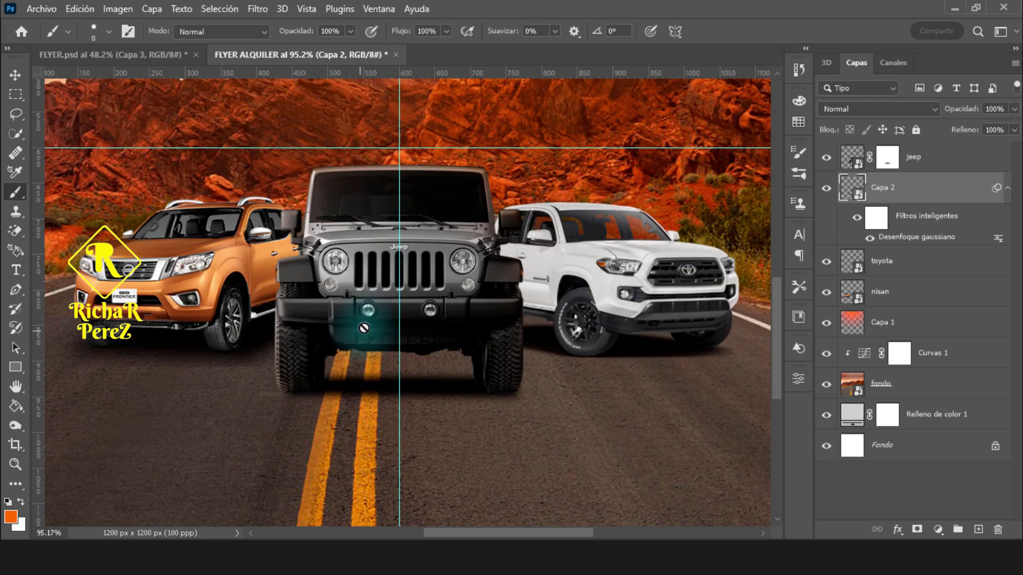
scroll(353, 328, "down", 2)
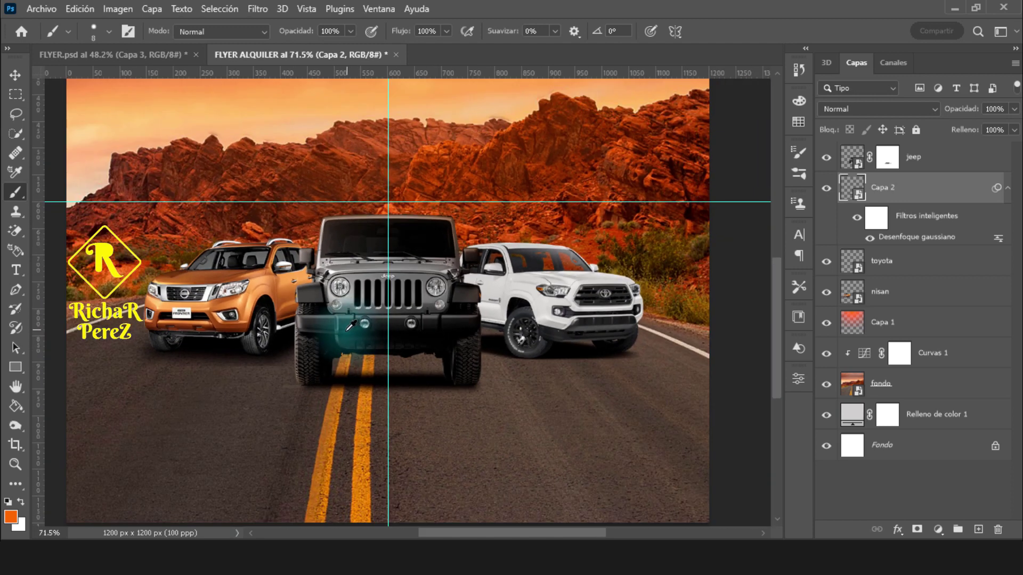
scroll(340, 334, "down", 1)
scroll(320, 365, "down", 2)
scroll(341, 363, "up", 1)
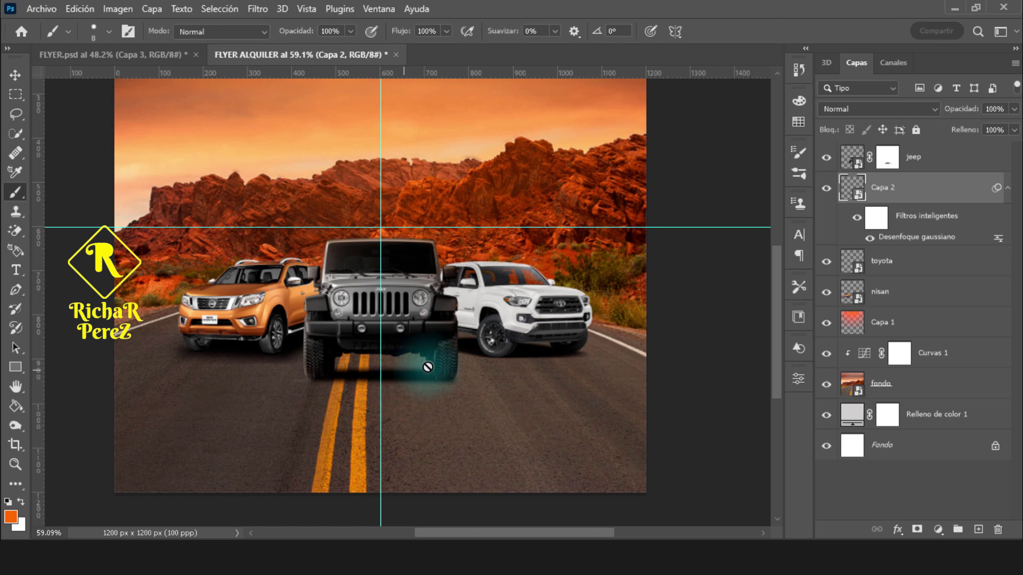
scroll(243, 329, "up", 1)
- Add a Curves adjustment clipped to the nisan layer, pulling the curve down to darken the Nissan
key("v")
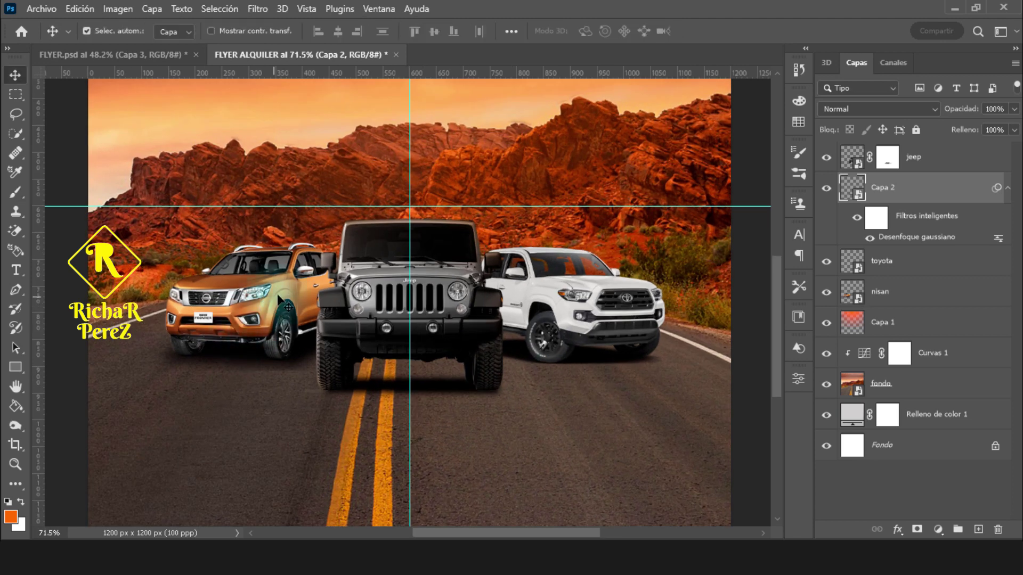
left_click(281, 299)
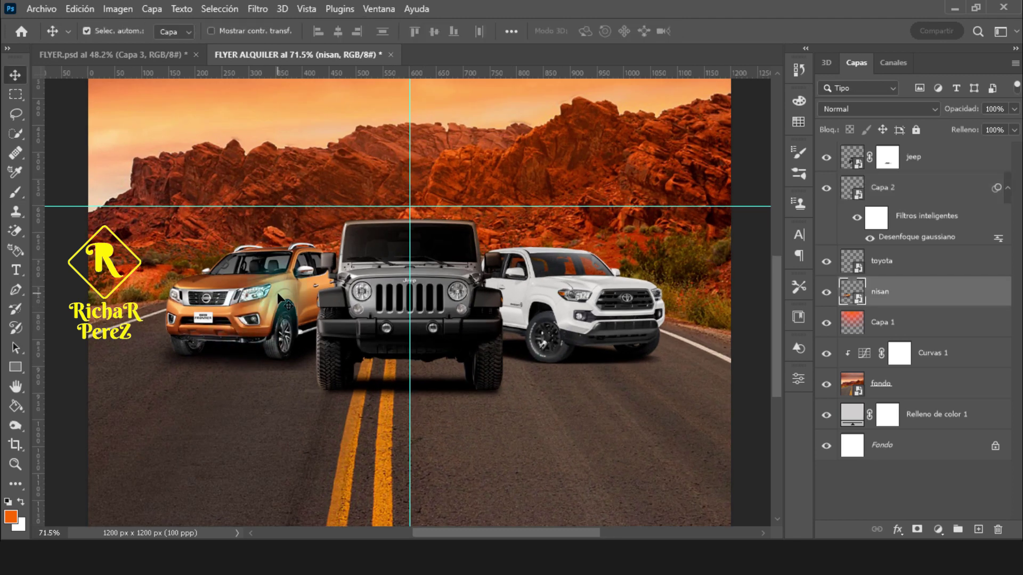
left_click(826, 292)
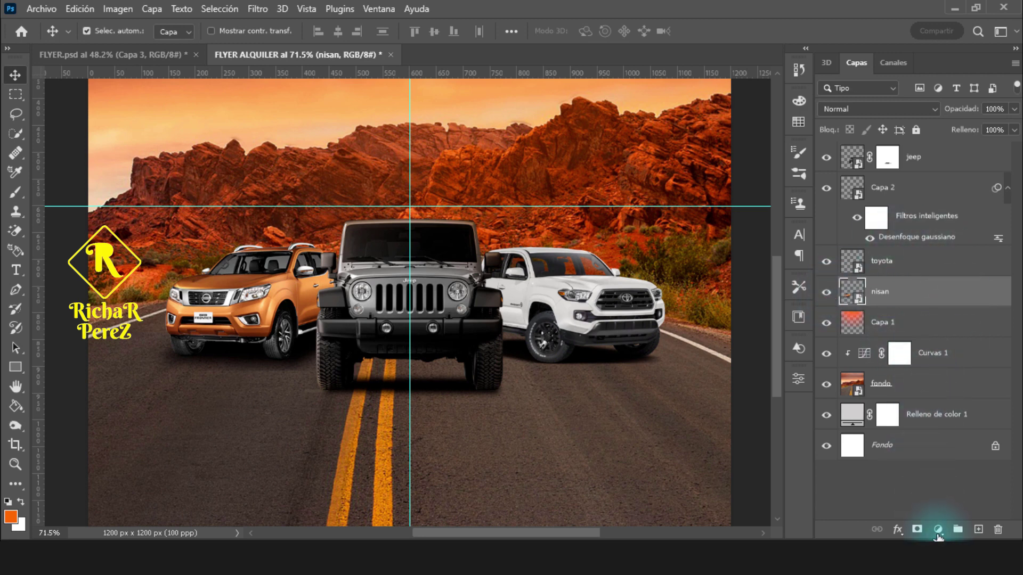
left_click(938, 530)
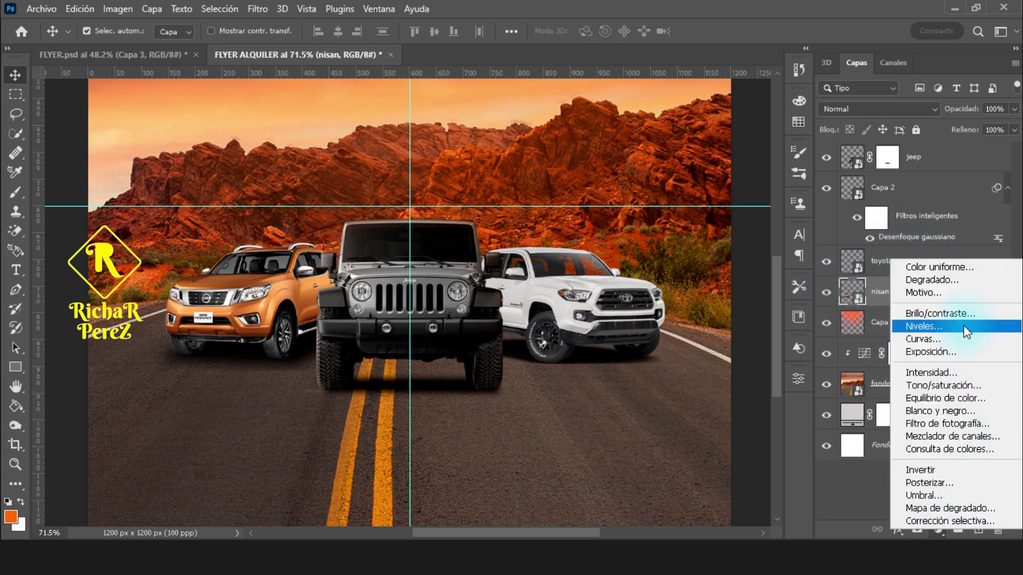
left_click(957, 340)
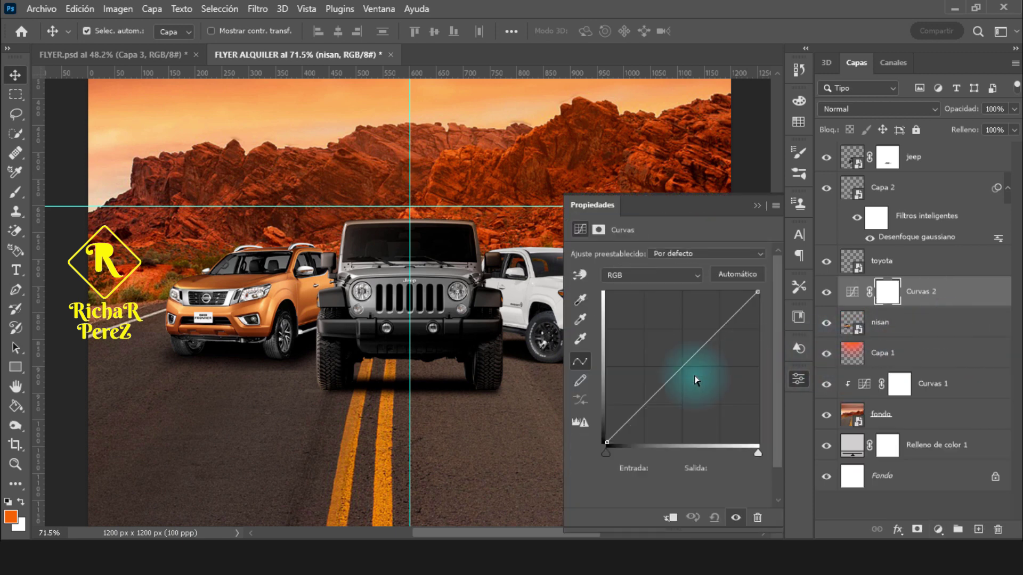
left_click(643, 404)
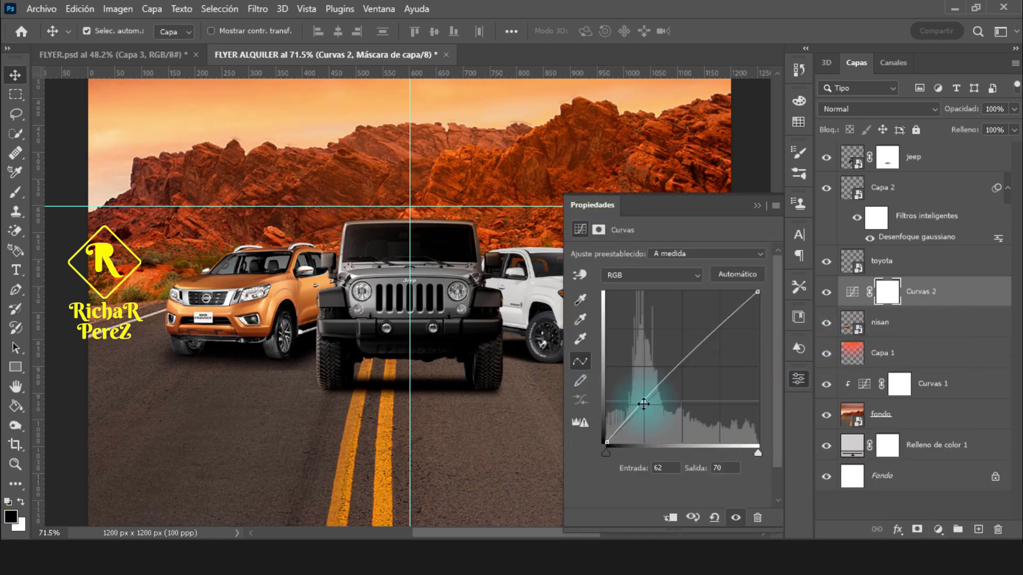
left_click_drag(644, 404, 662, 400)
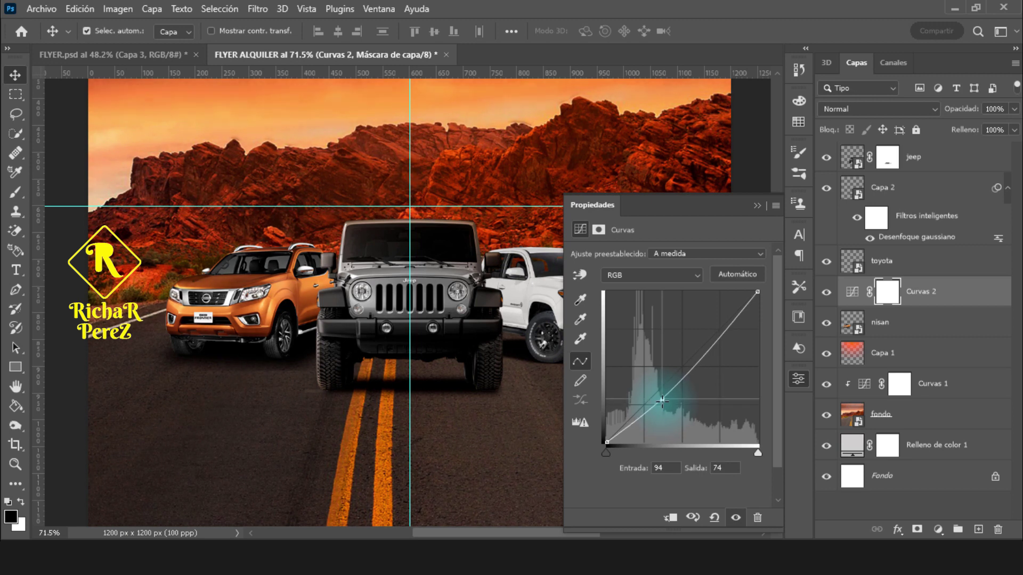
left_click(670, 518)
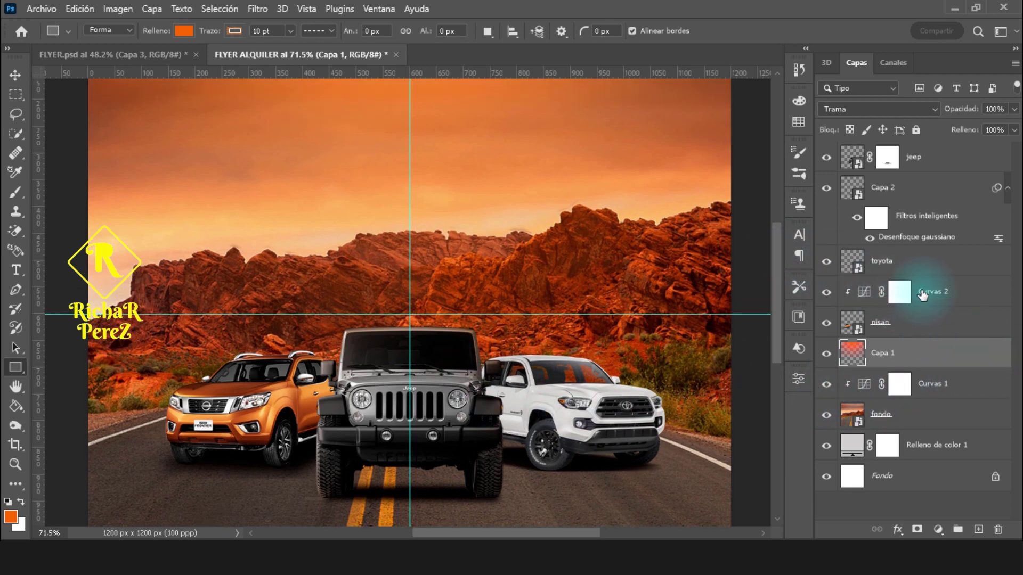
- Rename the blurred shadow layer Capa 2 to 'sombra' and select the toyota layer
left_click(919, 325)
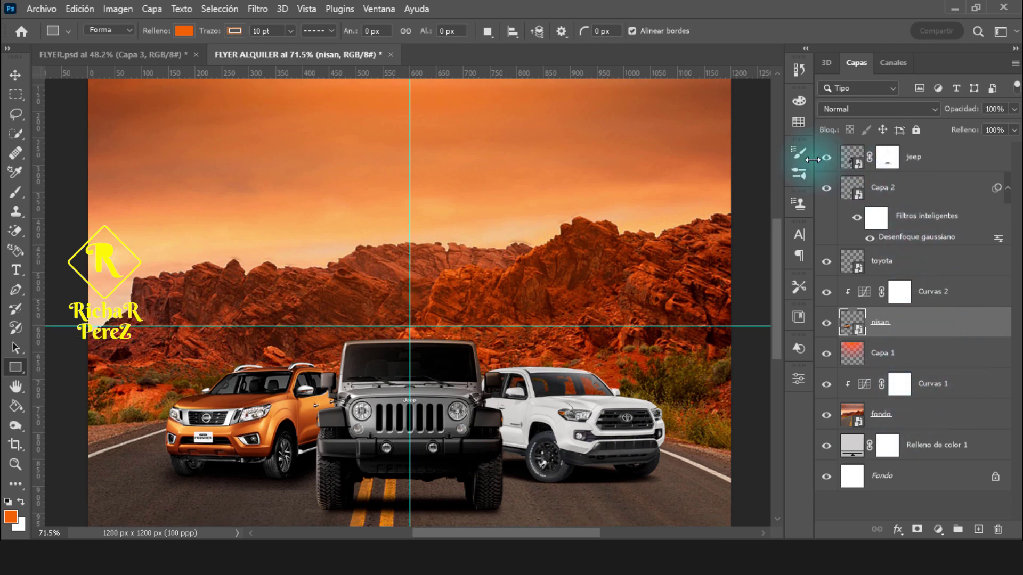
left_click(908, 189)
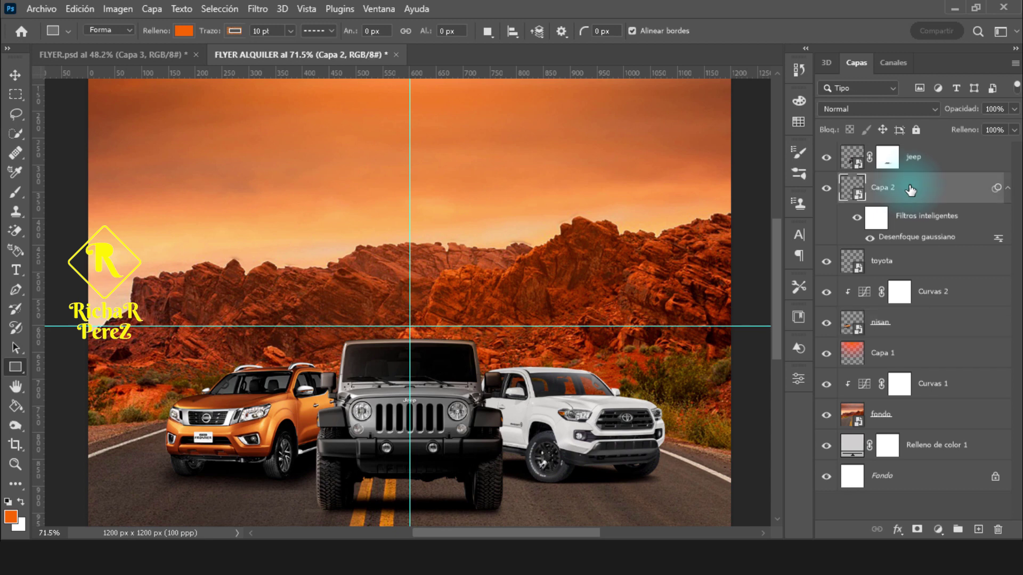
double_click(885, 188)
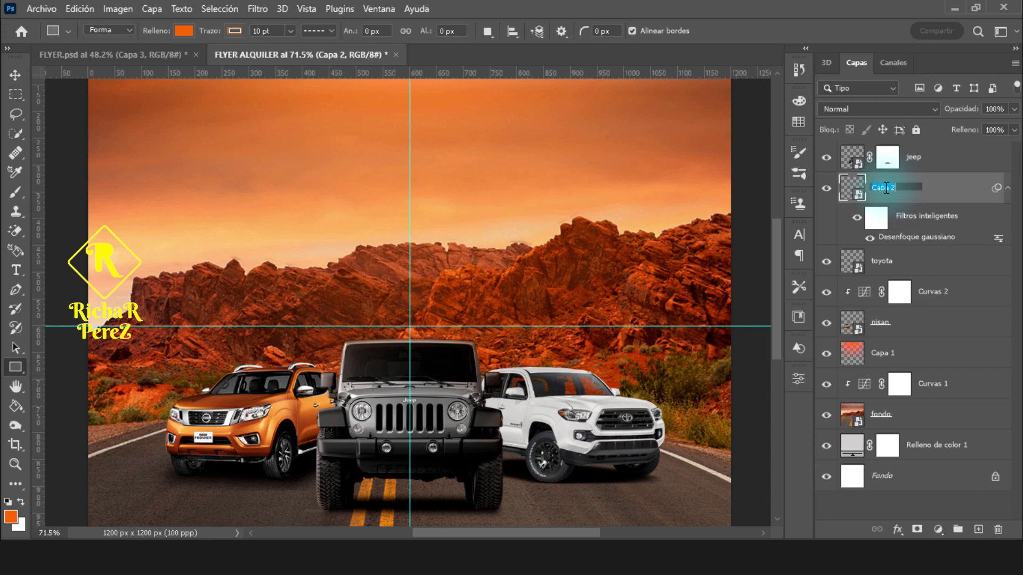
type("sombra")
key("Return")
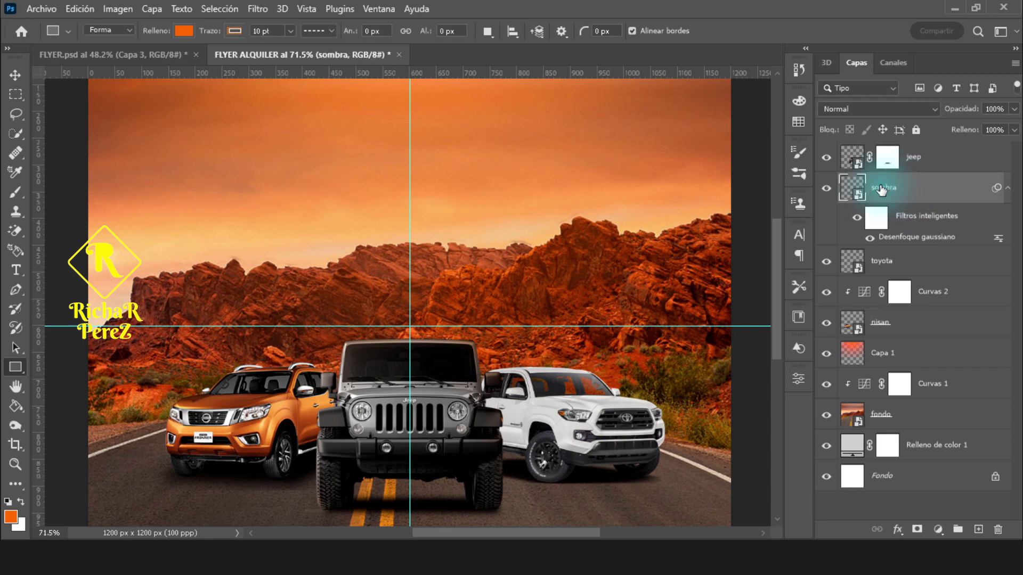
left_click(825, 188)
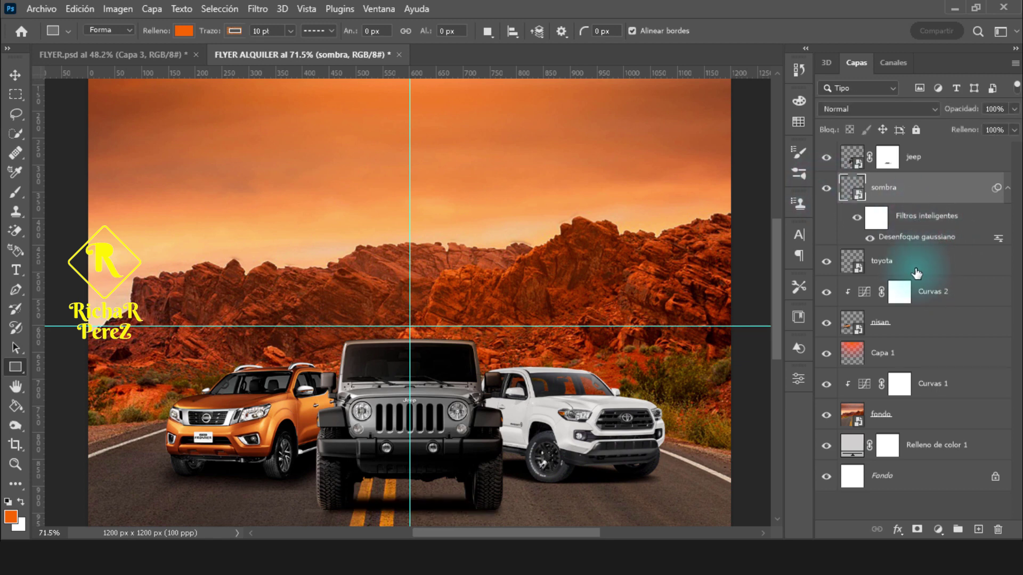
left_click(929, 272)
- Add a new layer above toyota and draw a tall rectangle shape behind the jeep
left_click(978, 529)
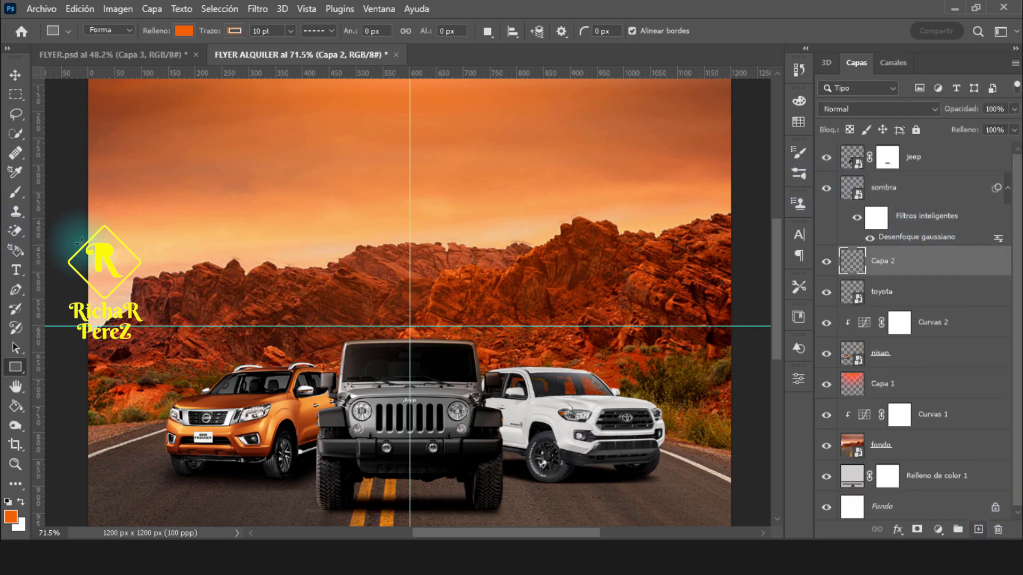
right_click(15, 373)
left_click(62, 369)
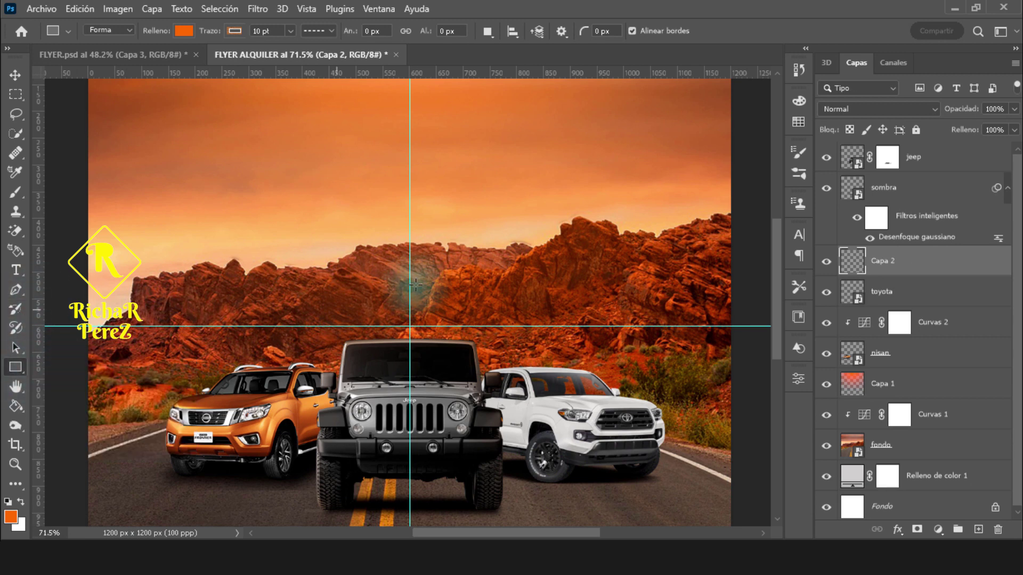
scroll(410, 291, "down", 2)
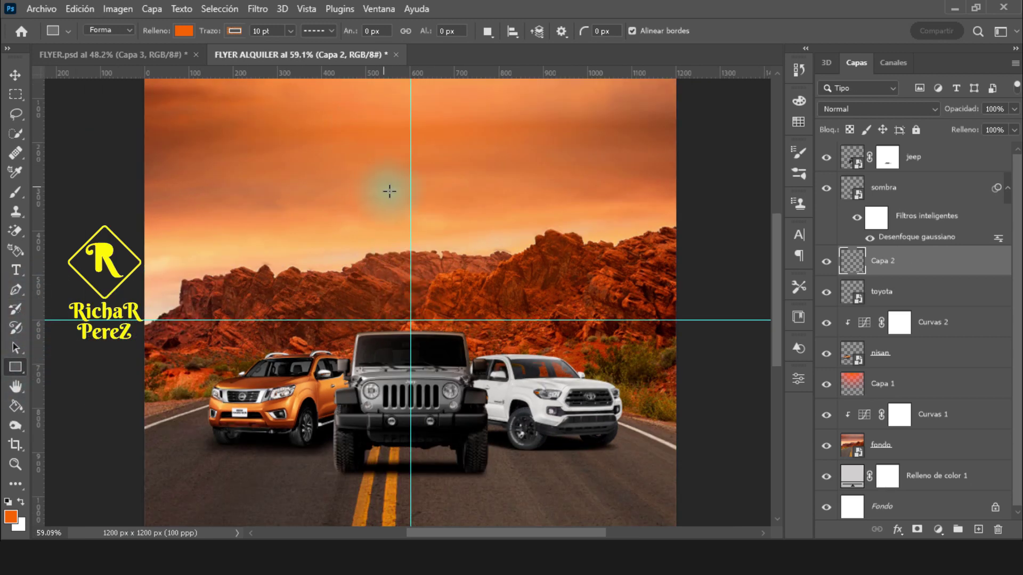
scroll(386, 187, "up", 2)
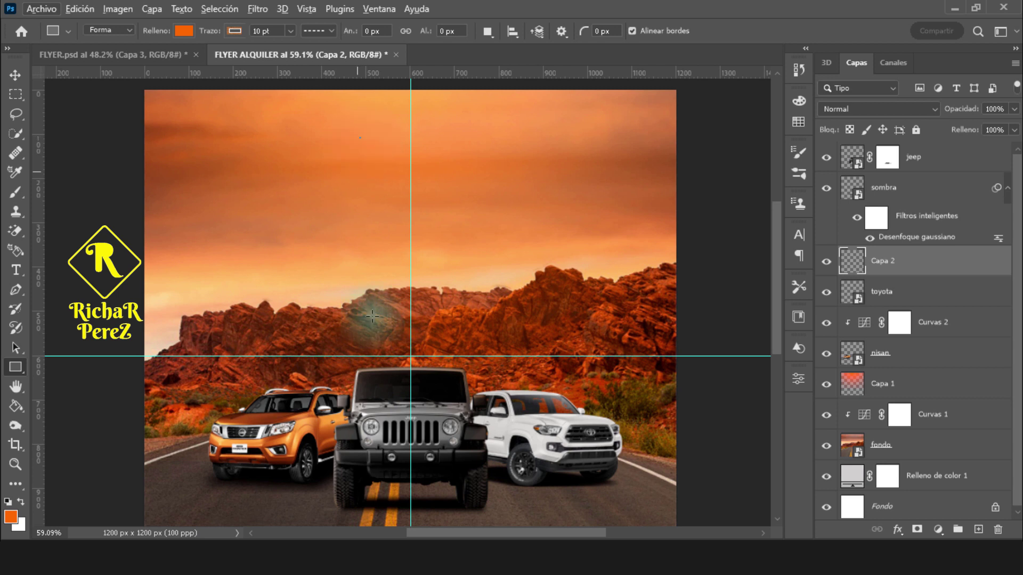
left_click_drag(359, 137, 469, 381)
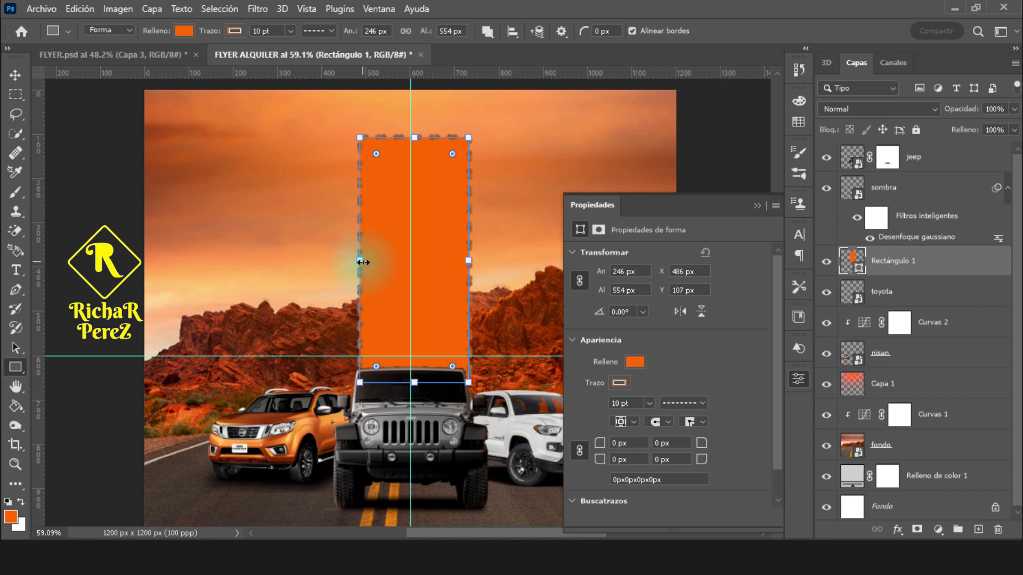
left_click_drag(360, 261, 354, 263)
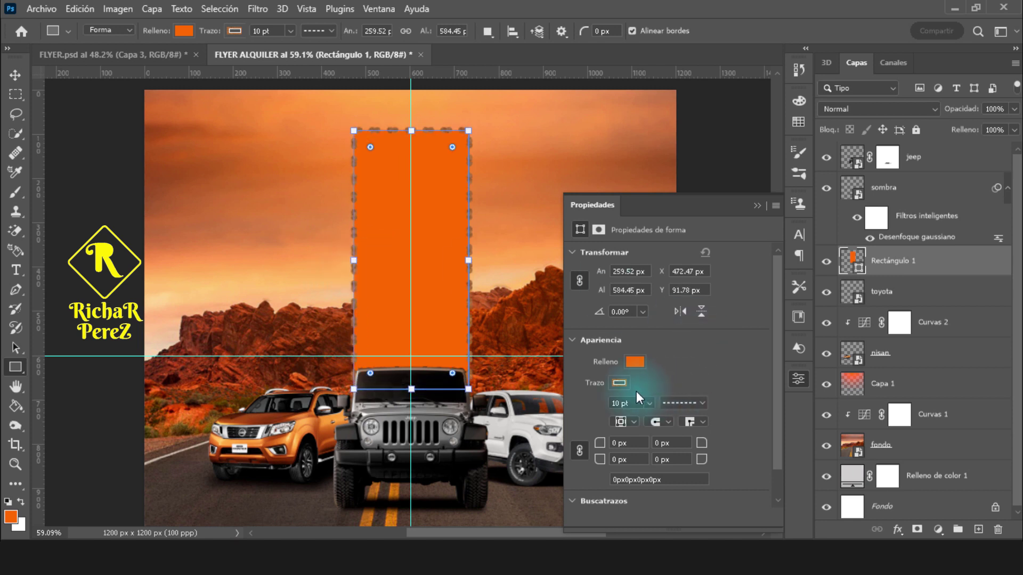
- Give the rectangle a solid 0 pt stroke and a black (000000) fill
left_click(619, 383)
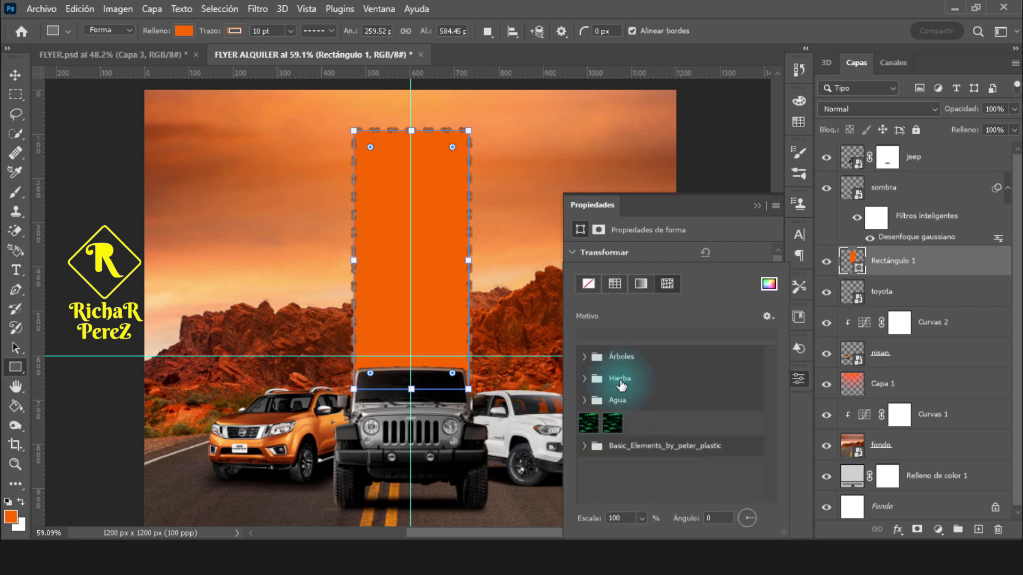
left_click(575, 255)
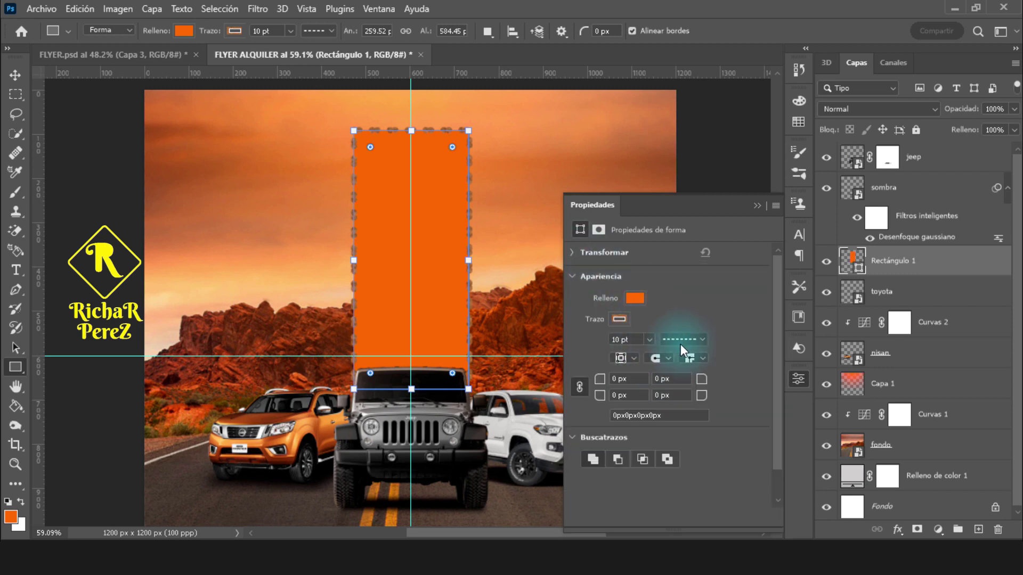
left_click(703, 341)
left_click(663, 388)
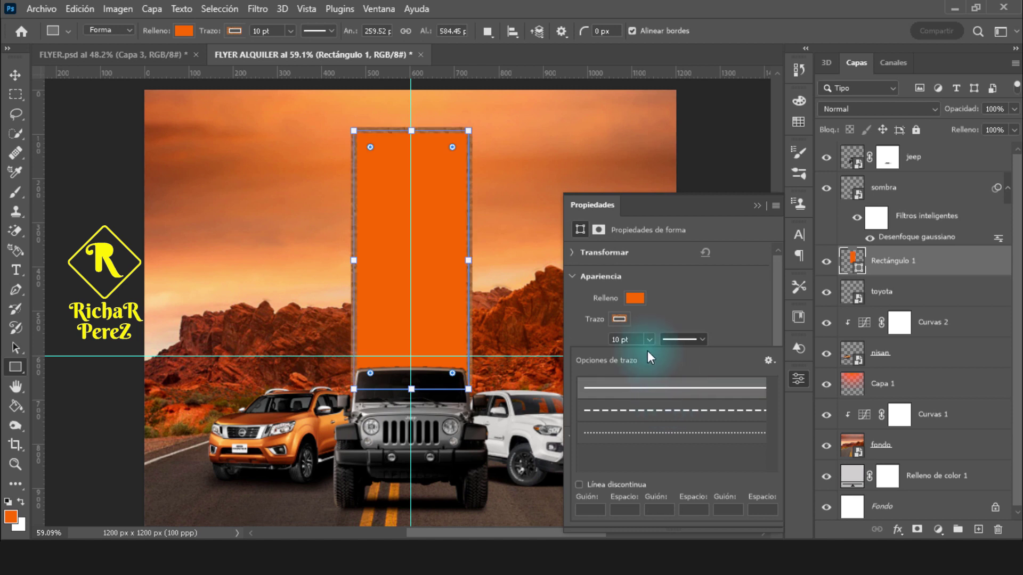
left_click(647, 343)
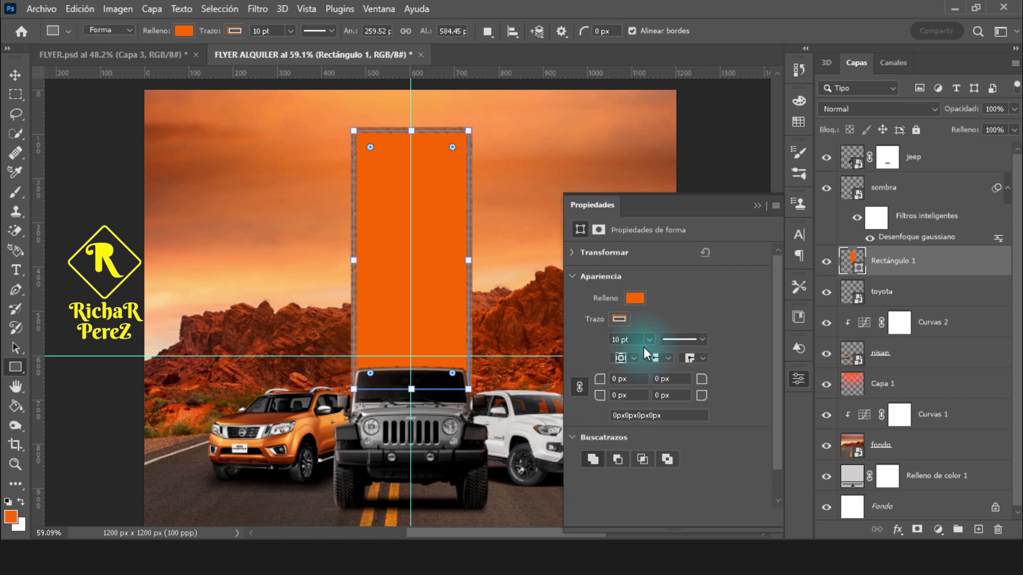
left_click(719, 309)
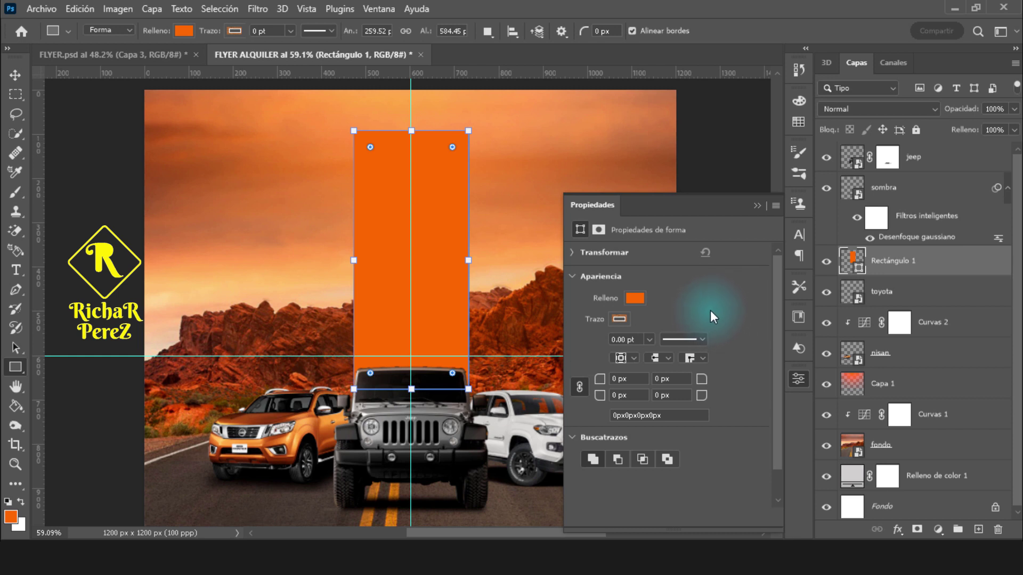
left_click(633, 298)
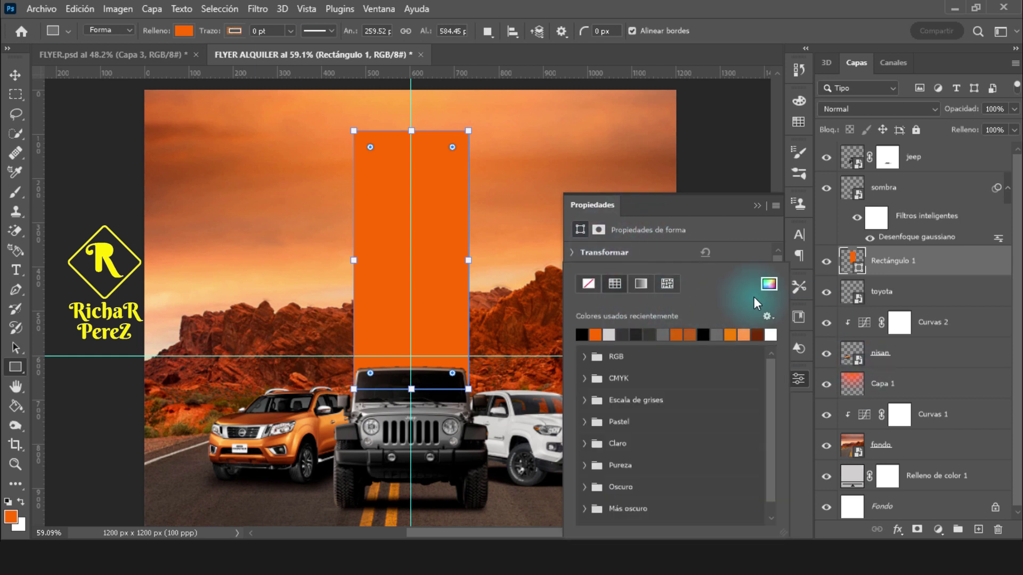
left_click(767, 283)
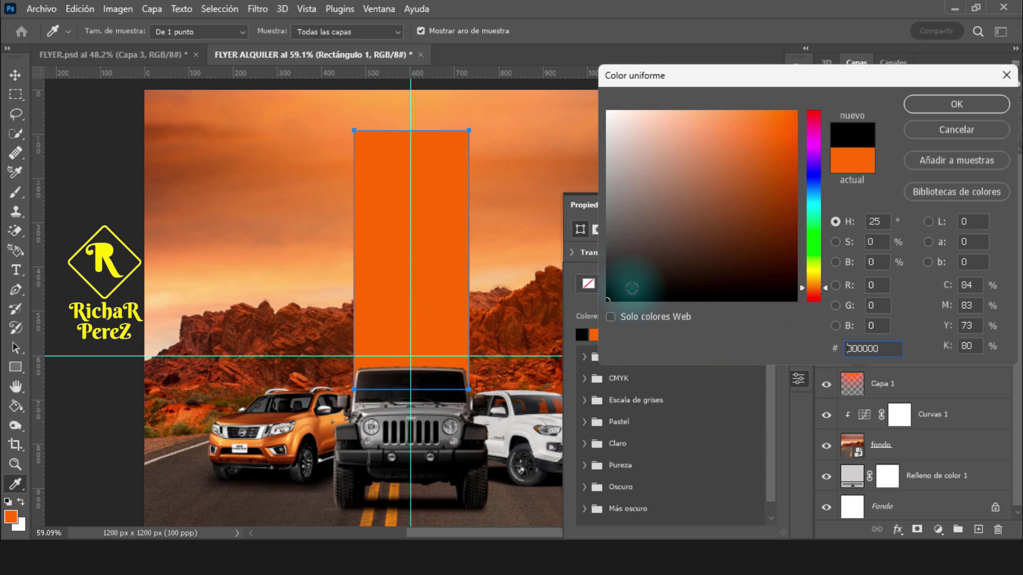
left_click(942, 100)
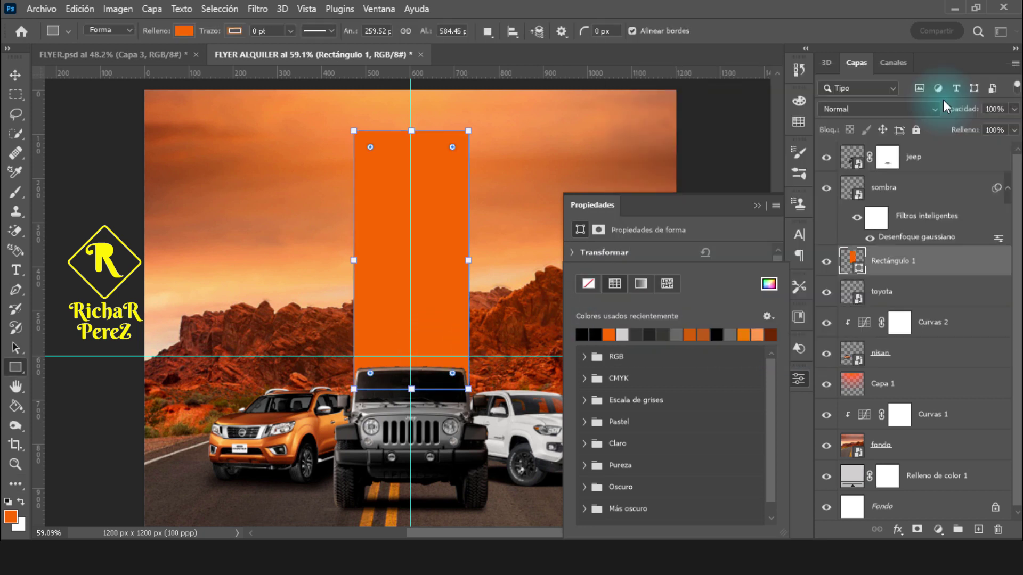
left_click(757, 206)
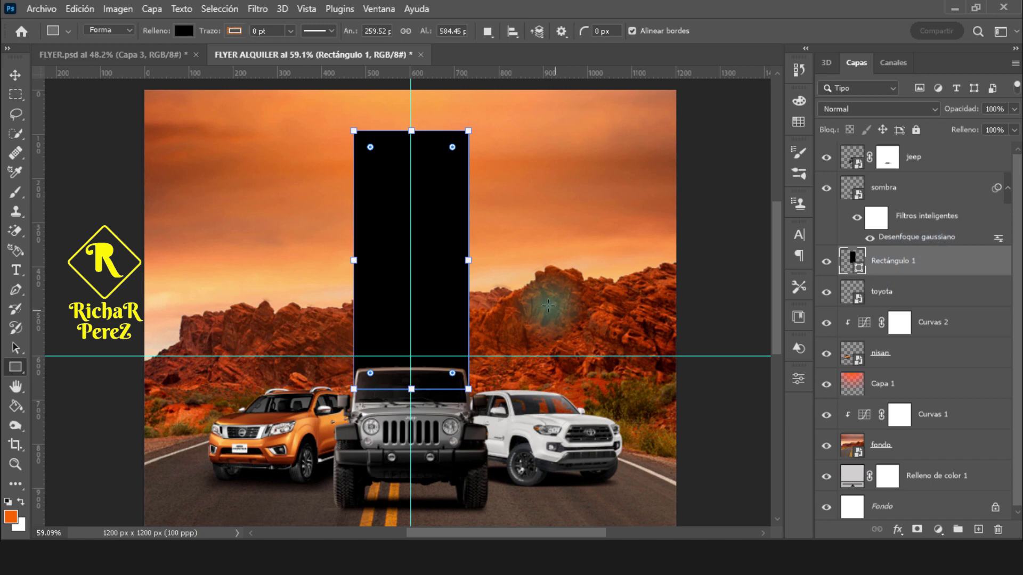
- Narrow the black rectangle slightly from both sides with Free Transform
scroll(423, 335, "up", 2)
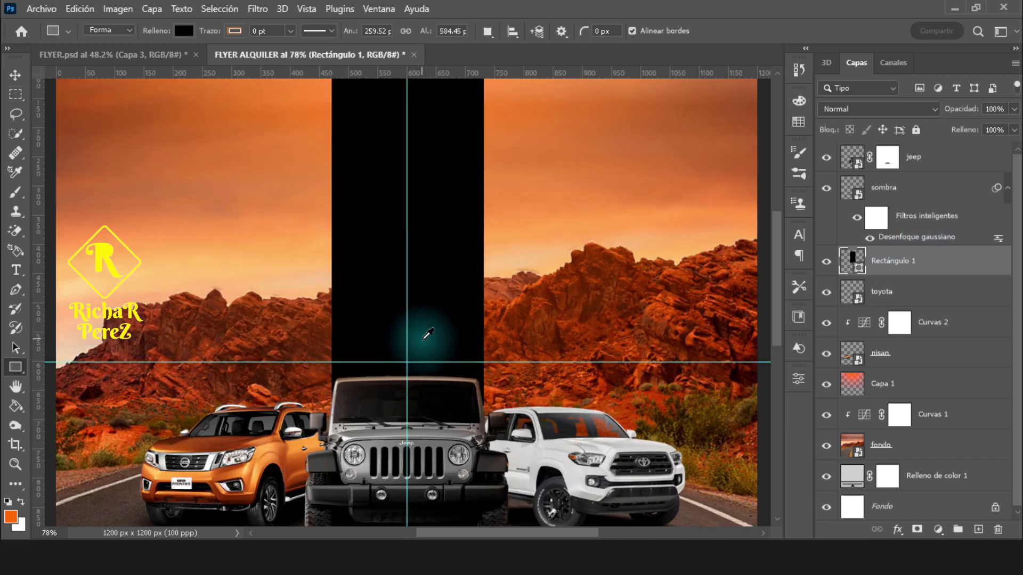
key("ctrl+t")
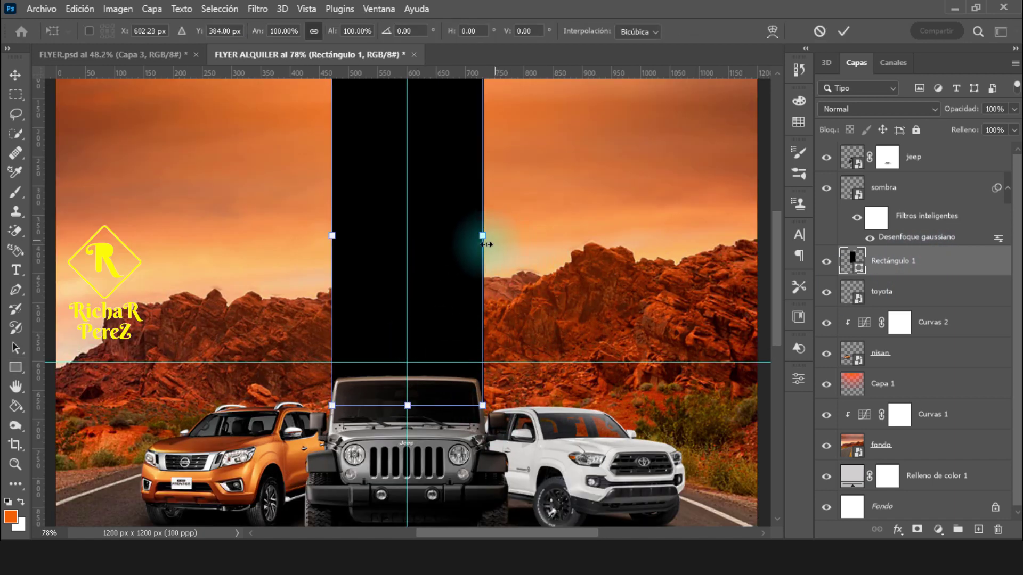
left_click_drag(484, 242, 479, 241)
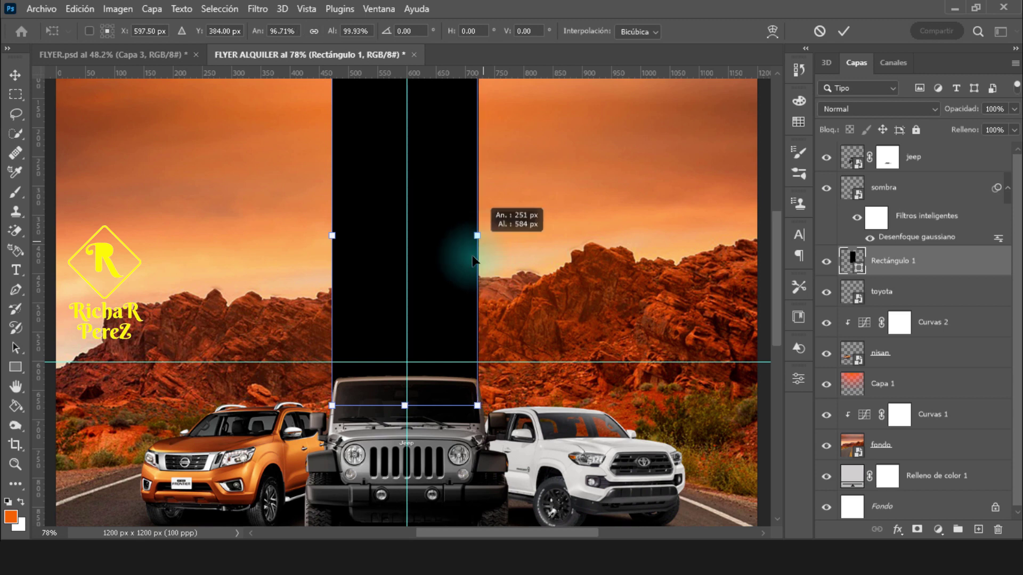
left_click_drag(332, 234, 334, 235)
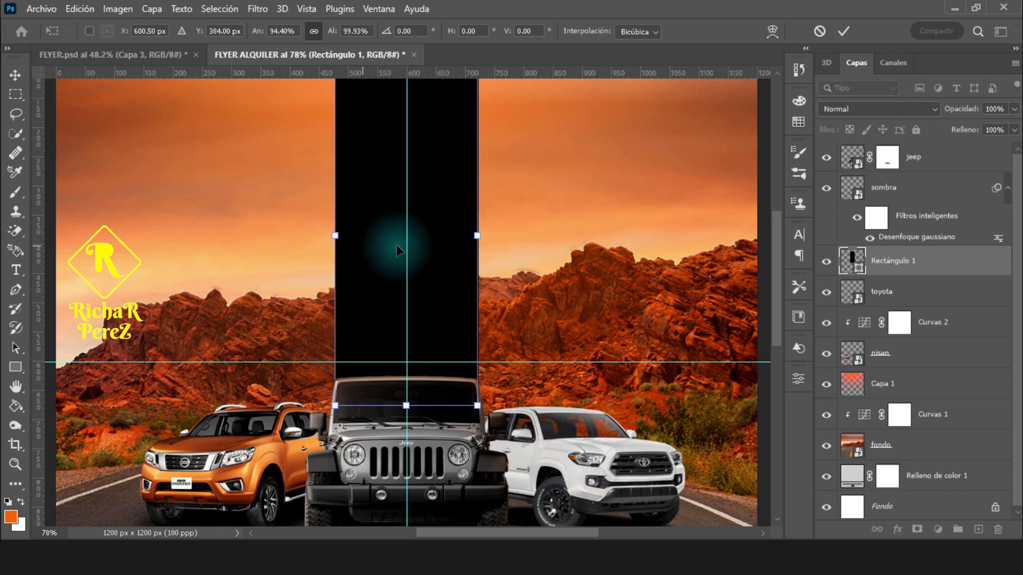
key("Return")
- Lower the rectangle's top edge in the sky behind the jeep and commit
scroll(453, 288, "down", 2)
scroll(462, 294, "down", 1)
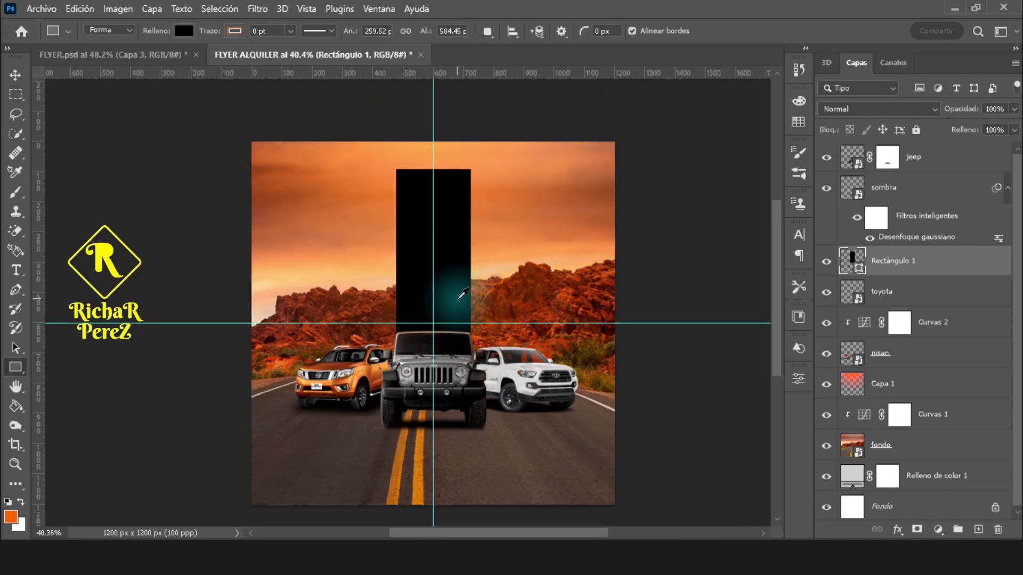
scroll(462, 294, "up", 1)
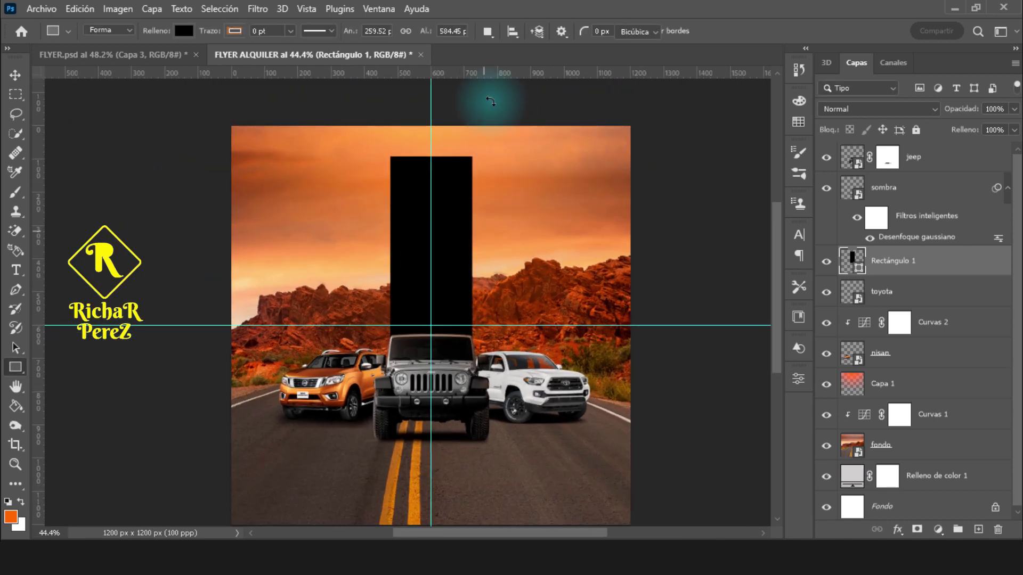
key("ctrl+t")
left_click_drag(425, 156, 435, 199)
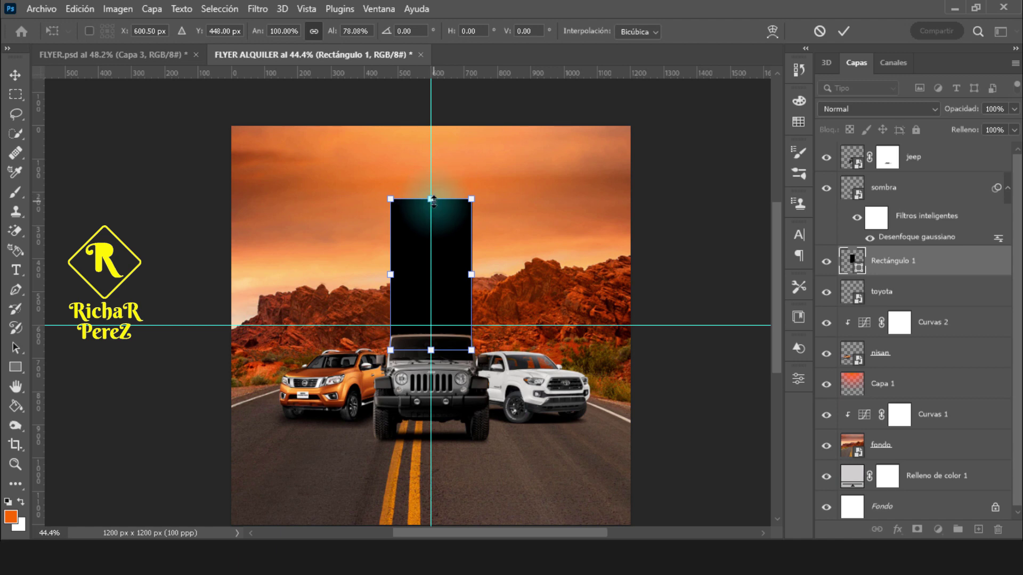
left_click_drag(432, 201, 432, 212)
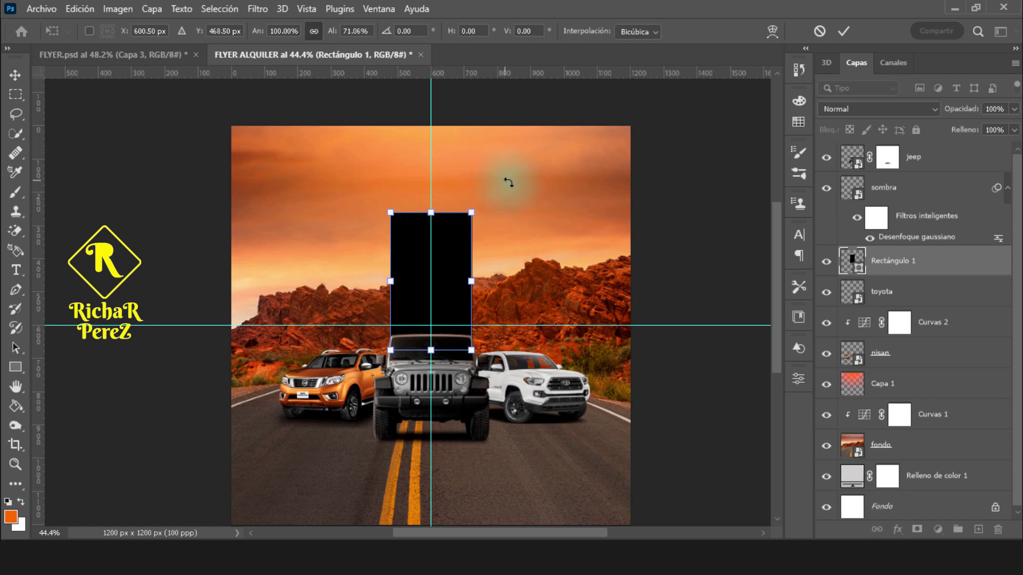
key("Return")
scroll(411, 290, "up", 3)
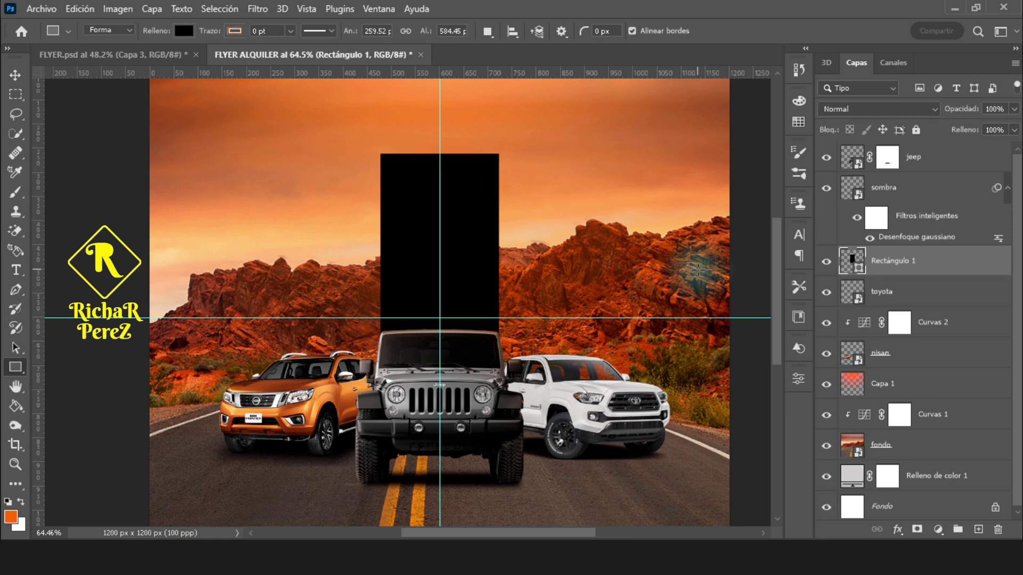
- Duplicate the black rectangle below the nisan layer, moving it left and making it narrower
key("ctrl+j")
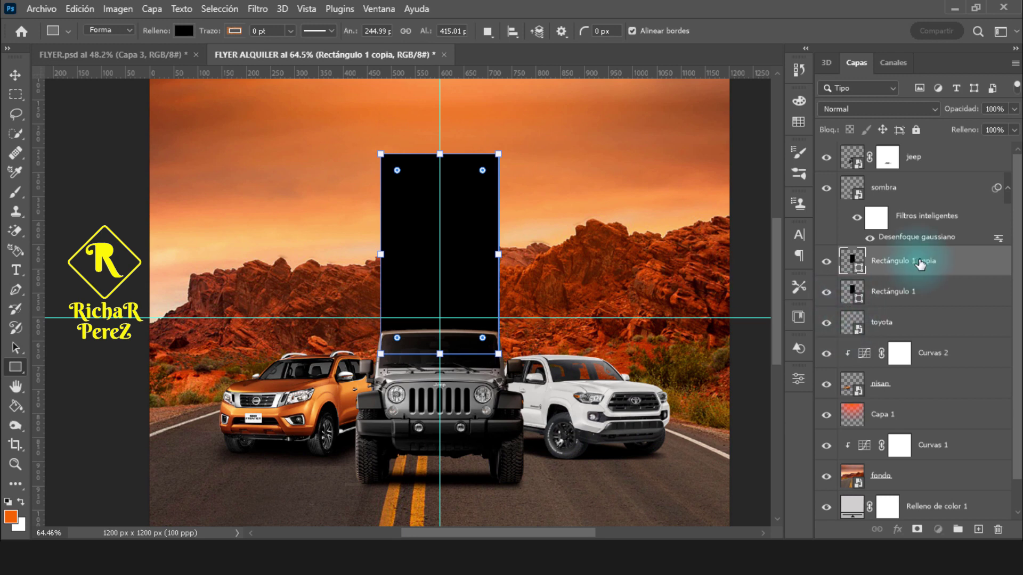
left_click_drag(917, 263, 886, 405)
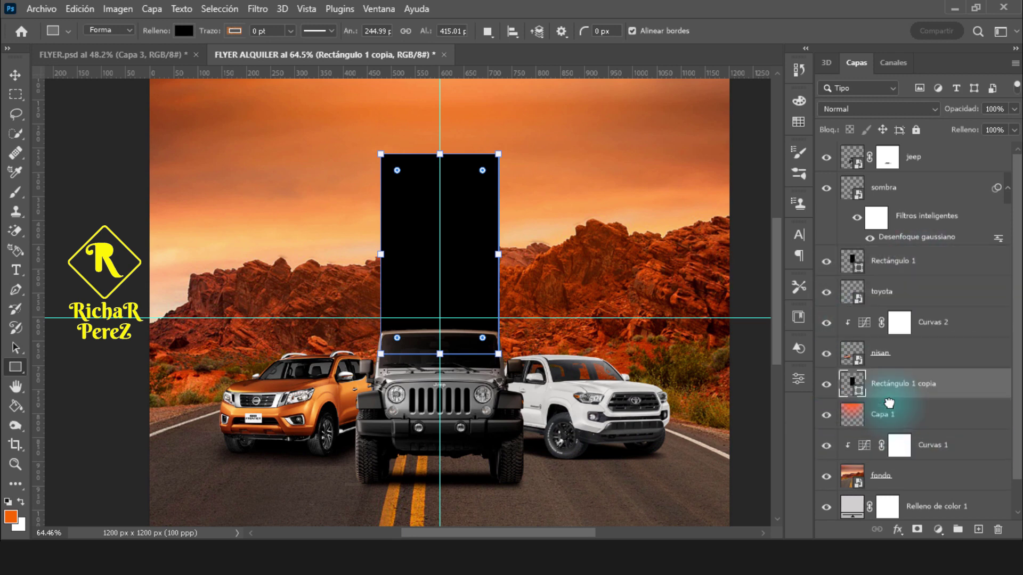
key("ctrl+t")
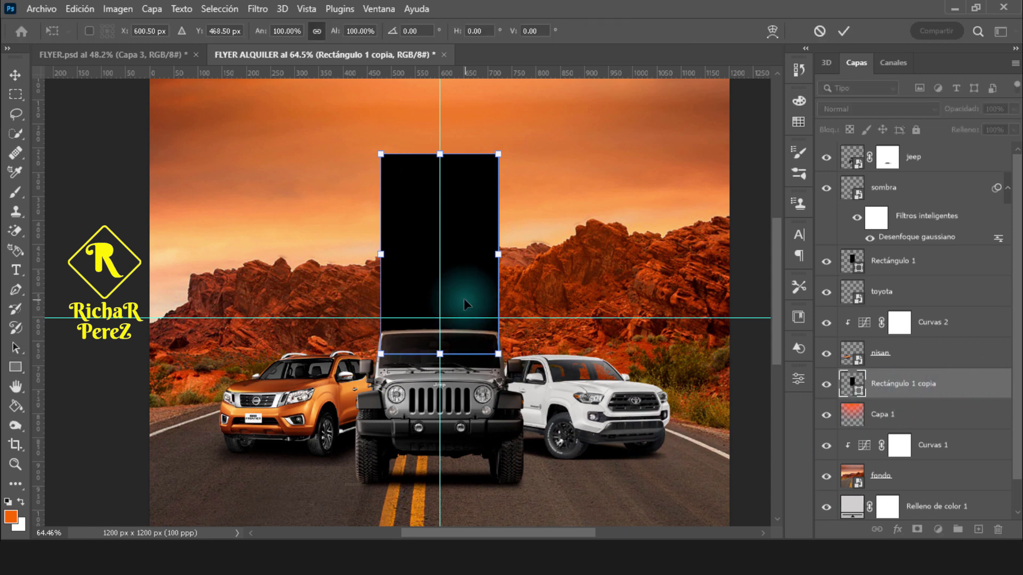
left_click_drag(467, 310, 341, 306)
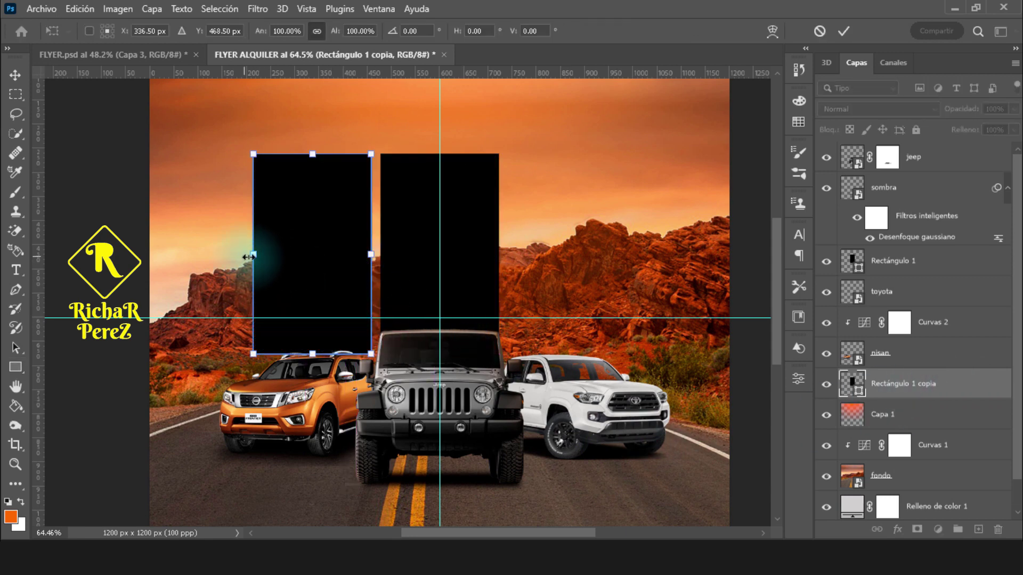
left_click_drag(250, 257, 283, 255)
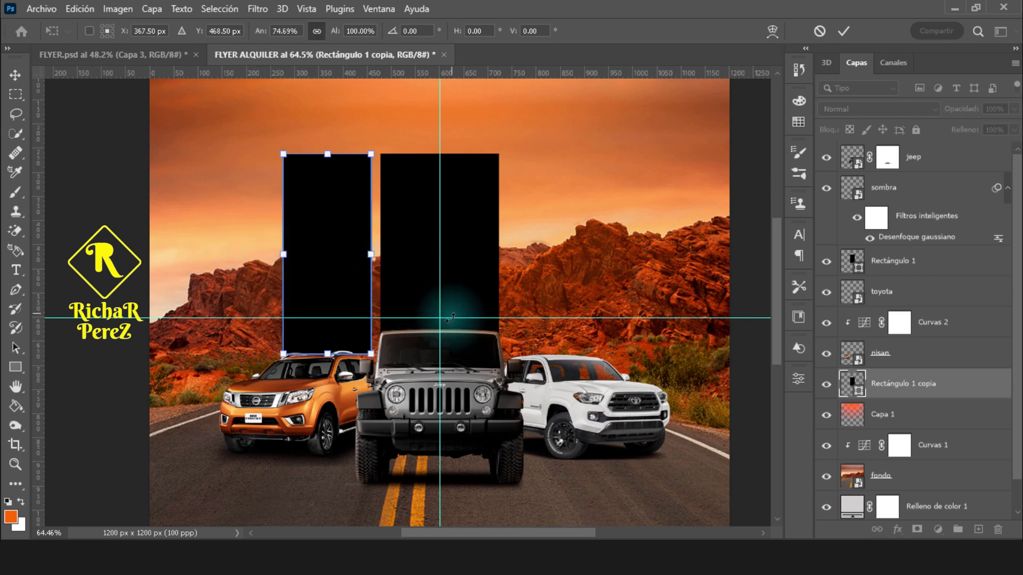
left_click_drag(438, 312, 444, 320)
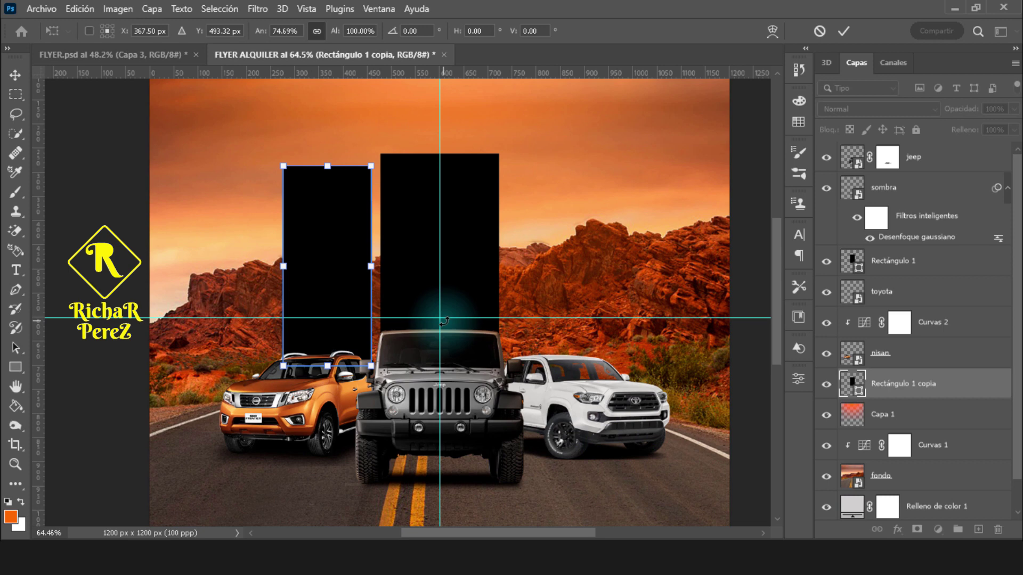
key("Down")
key("Down")
key("Down")
key("Down")
key("Down")
key("Down")
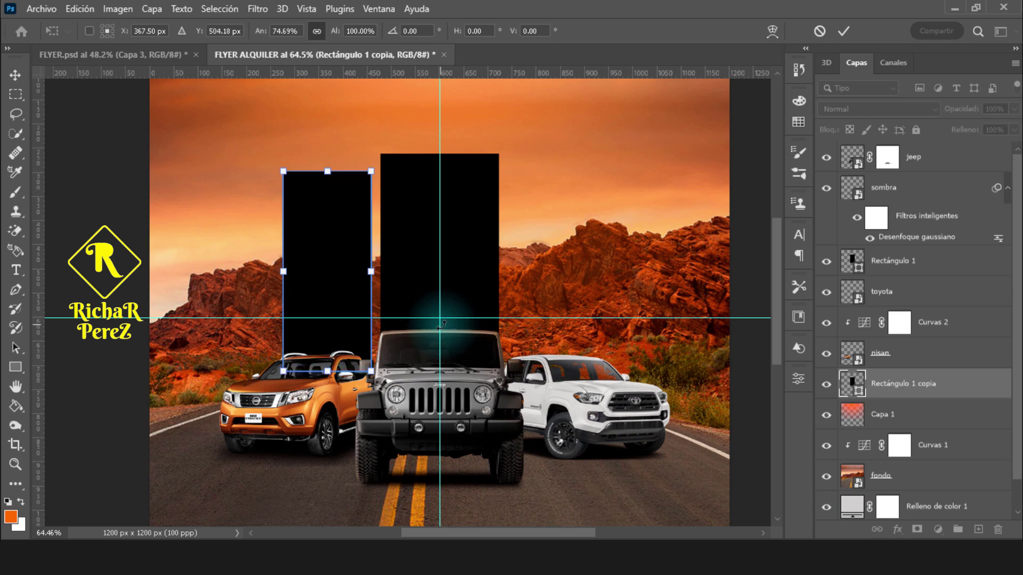
key("Up")
key("Up")
key("Up")
key("Up")
key("Up")
key("Up")
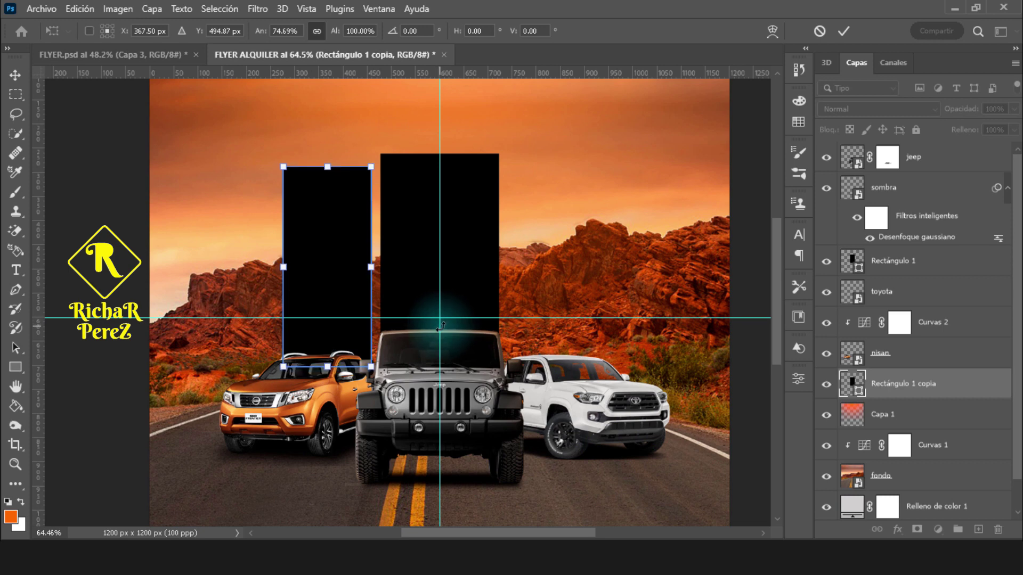
key("Return")
key("Escape")
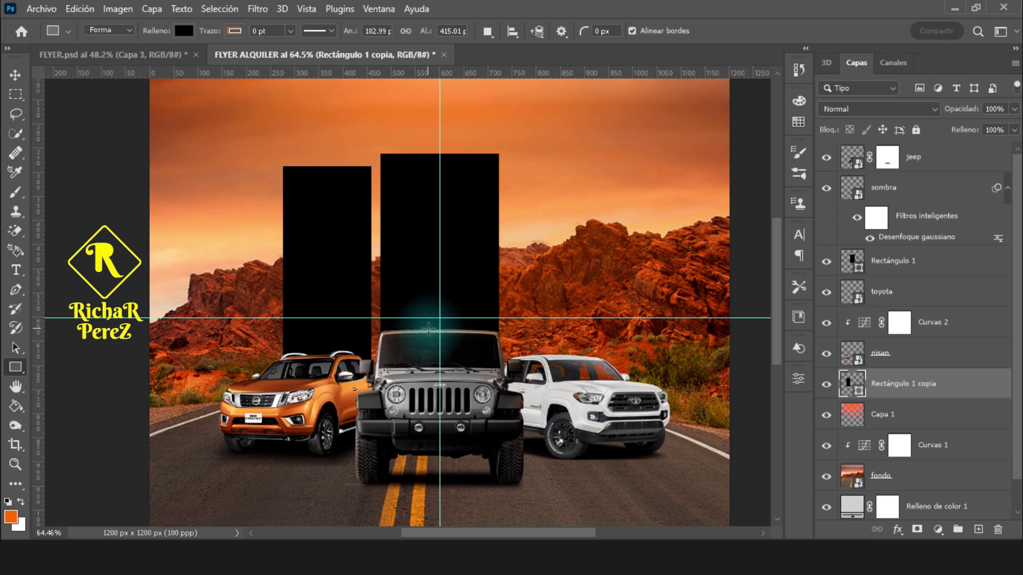
- Skew the copy's top so it slants up toward the original rectangle
key("ctrl+t")
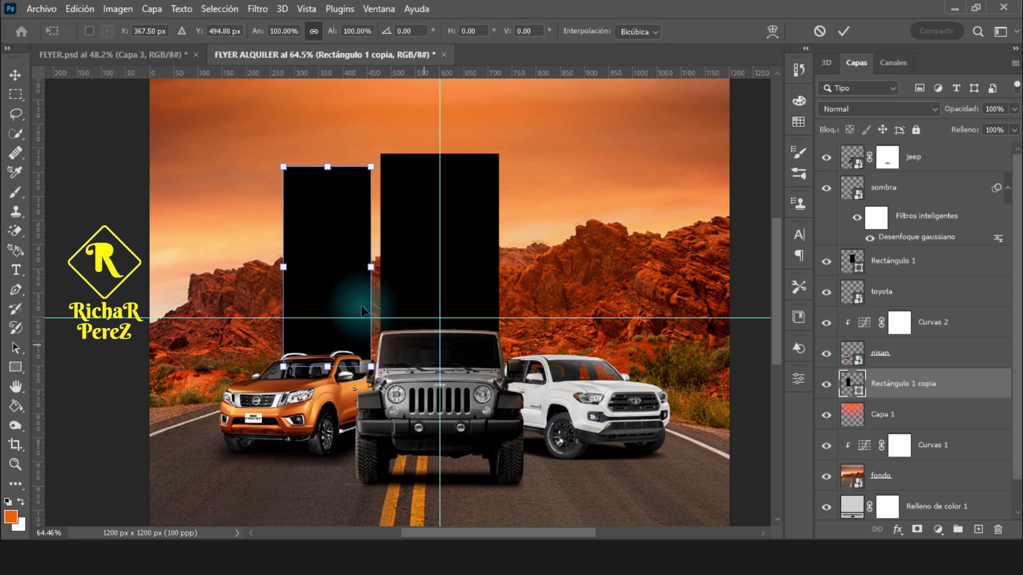
right_click(328, 273)
left_click(379, 278)
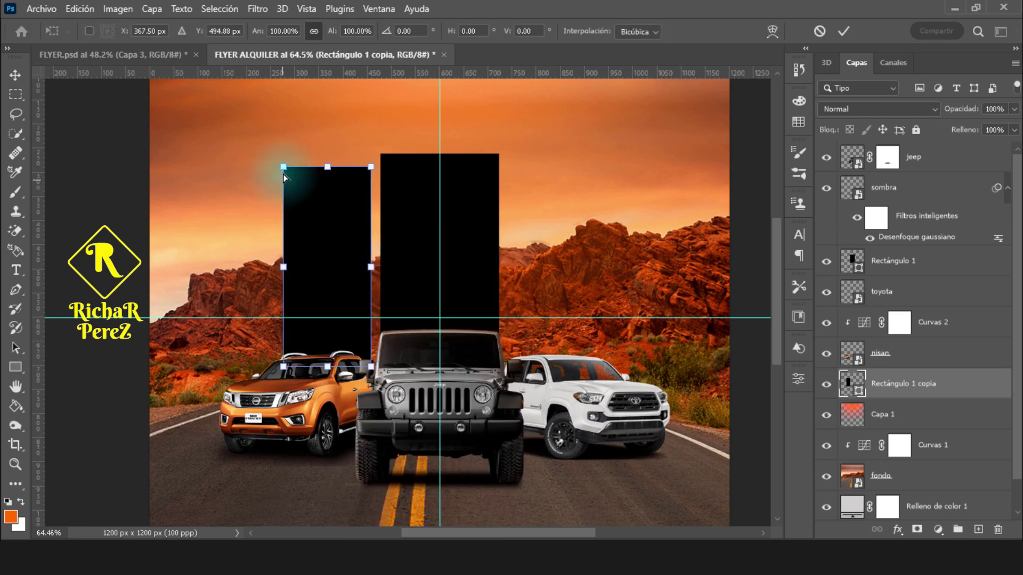
left_click_drag(282, 167, 280, 200)
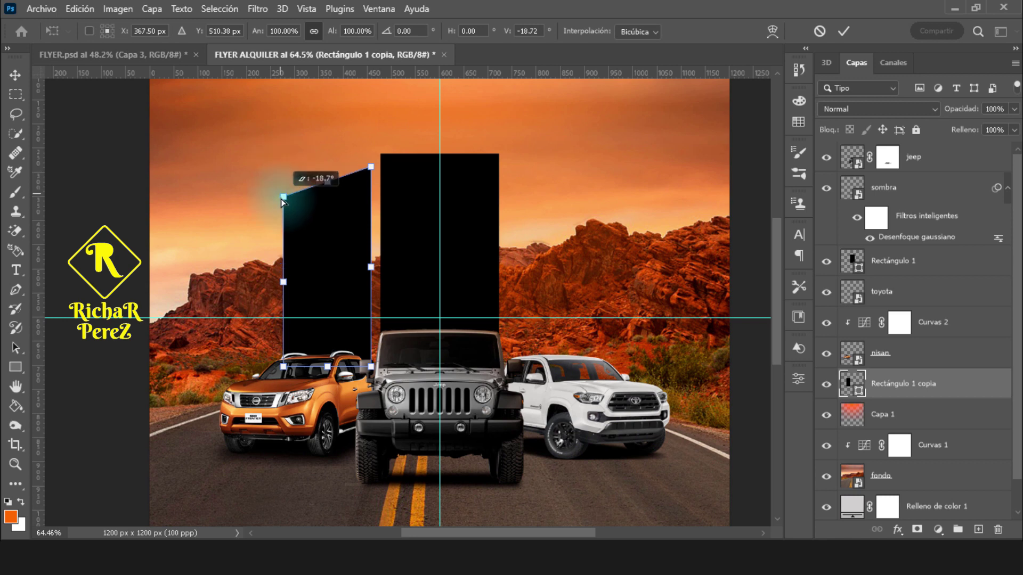
left_click_drag(371, 169, 371, 163)
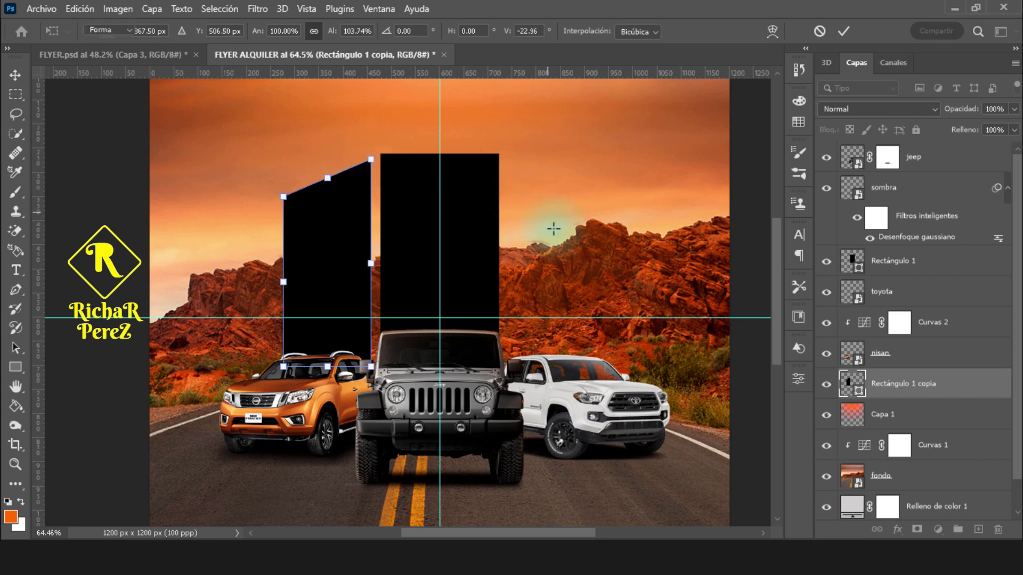
key("Return")
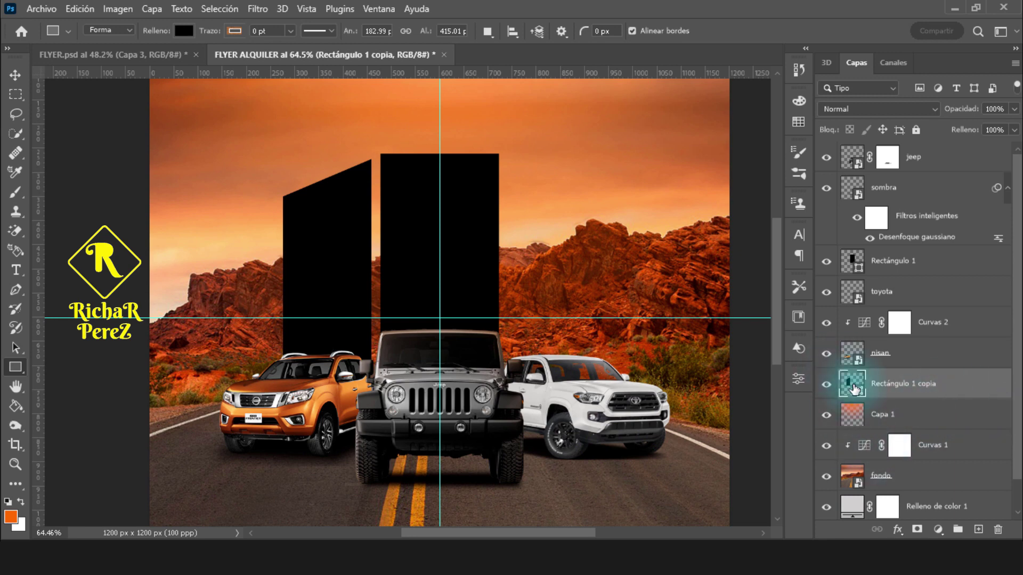
- Change the left slanted panel's fill colour to burnt orange #bd601a
double_click(851, 382)
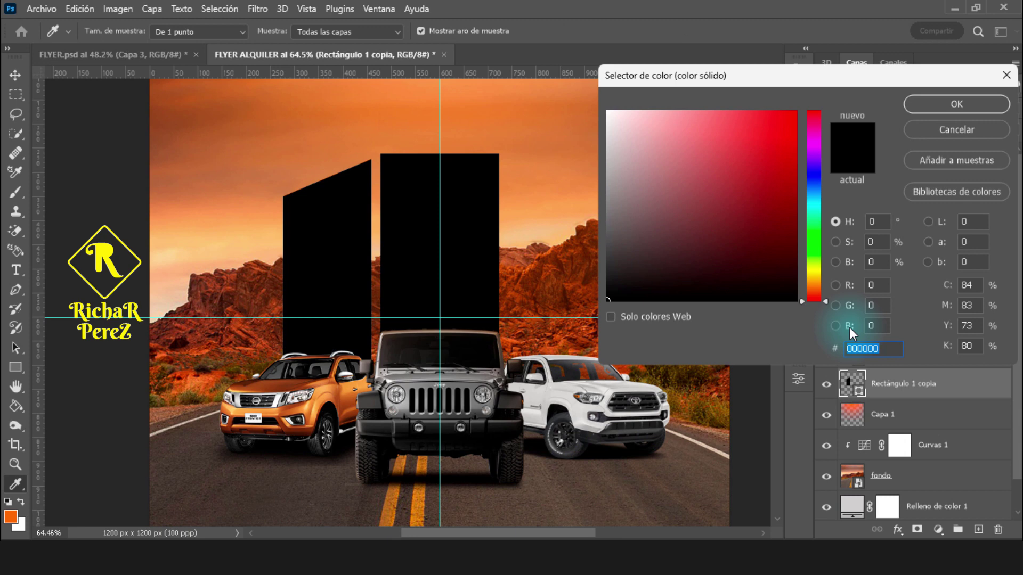
type("b")
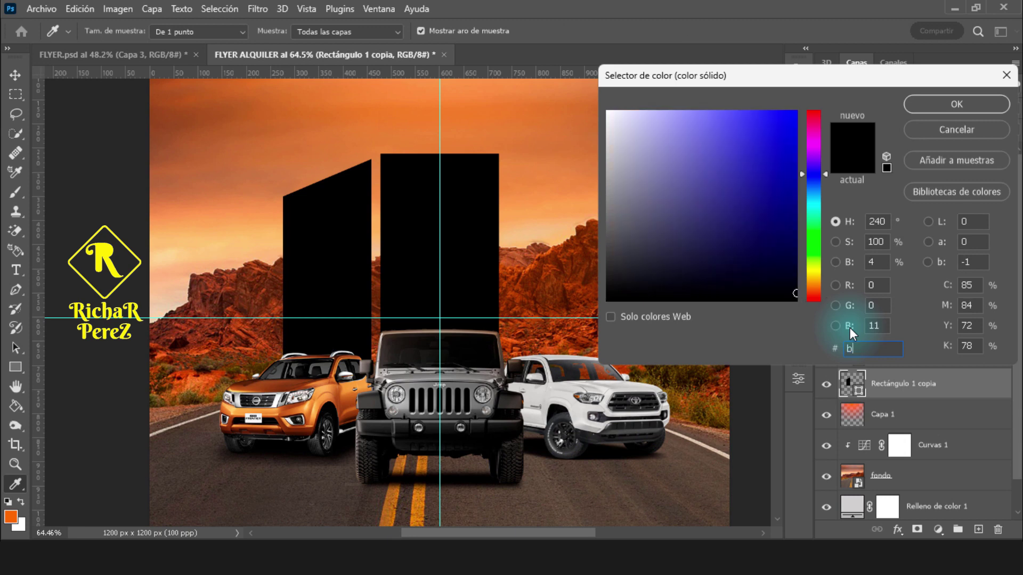
type("d")
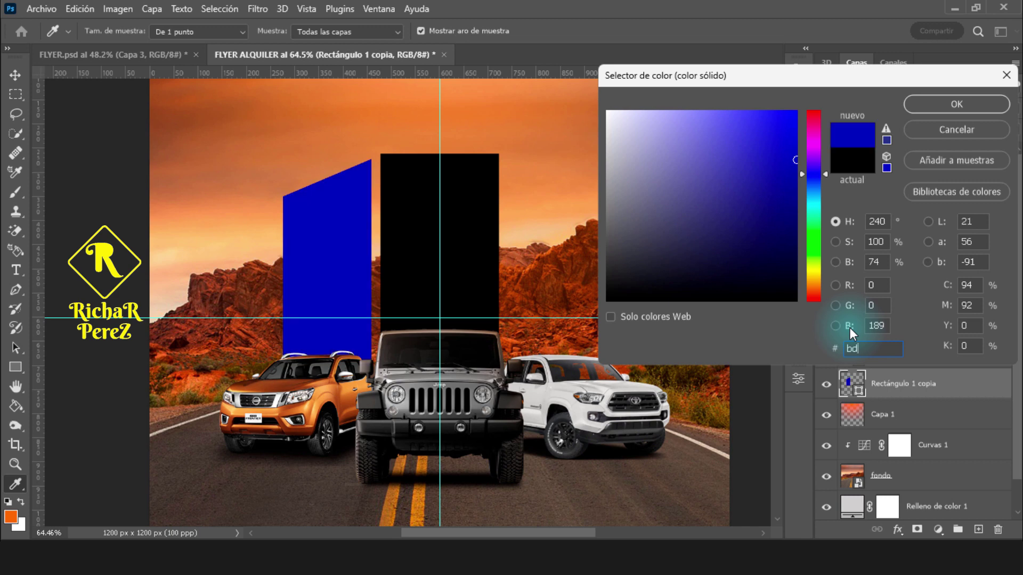
type("60a")
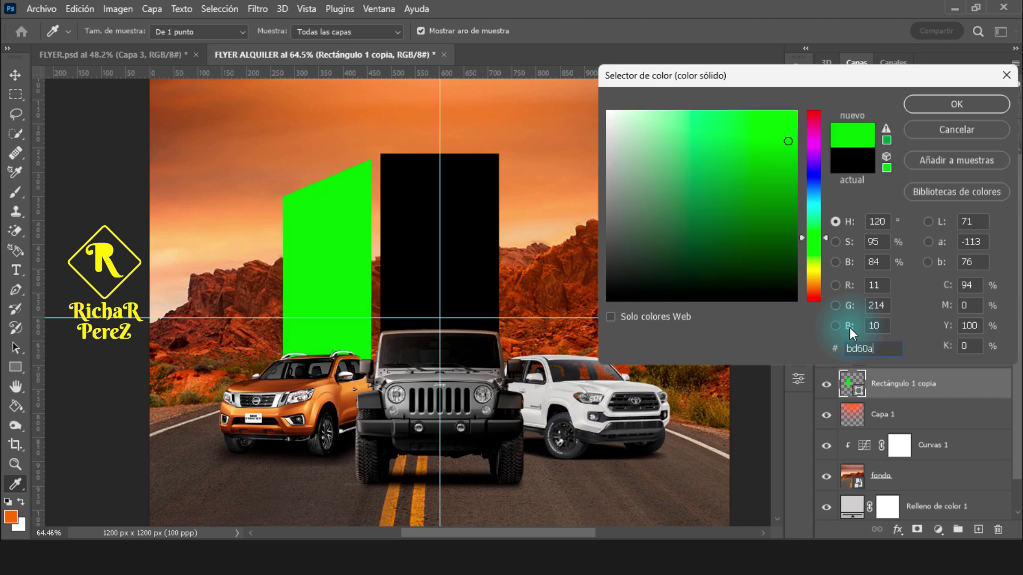
key("BackSpace")
type("1")
type("a")
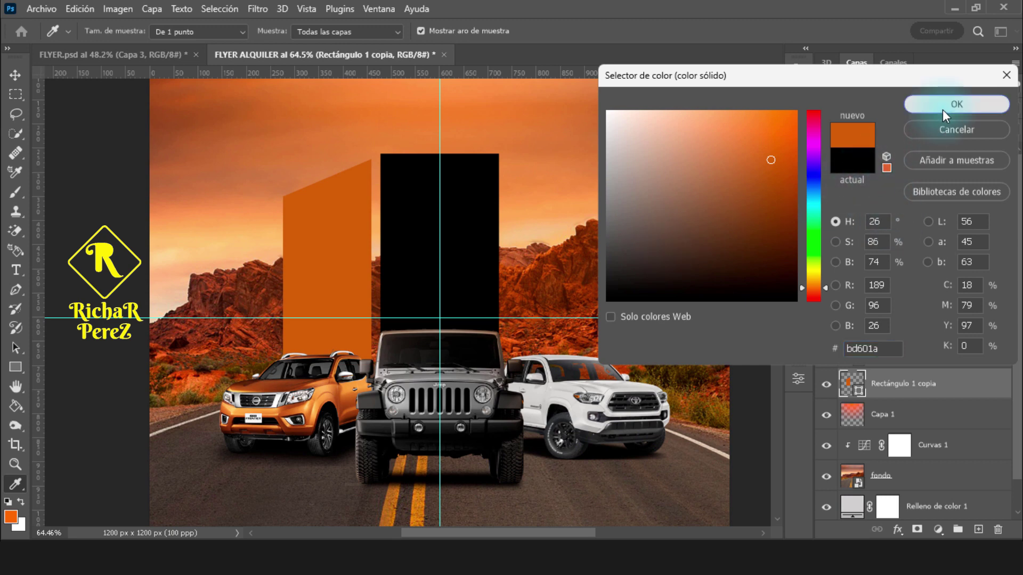
left_click(942, 106)
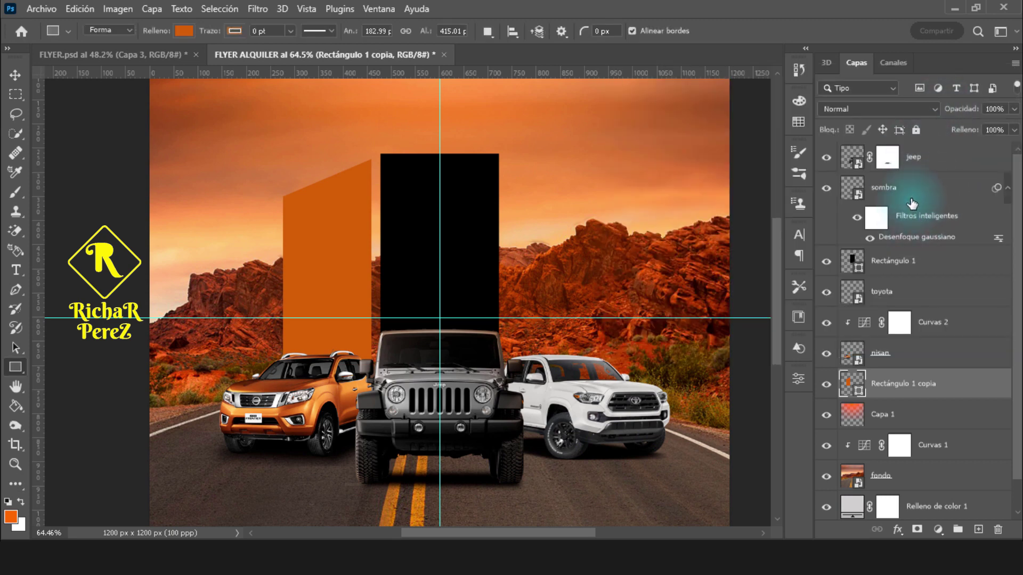
- Duplicate the orange panel above Curvas 2, move it right of the black rectangle, and flip it horizontally
key("ctrl+j")
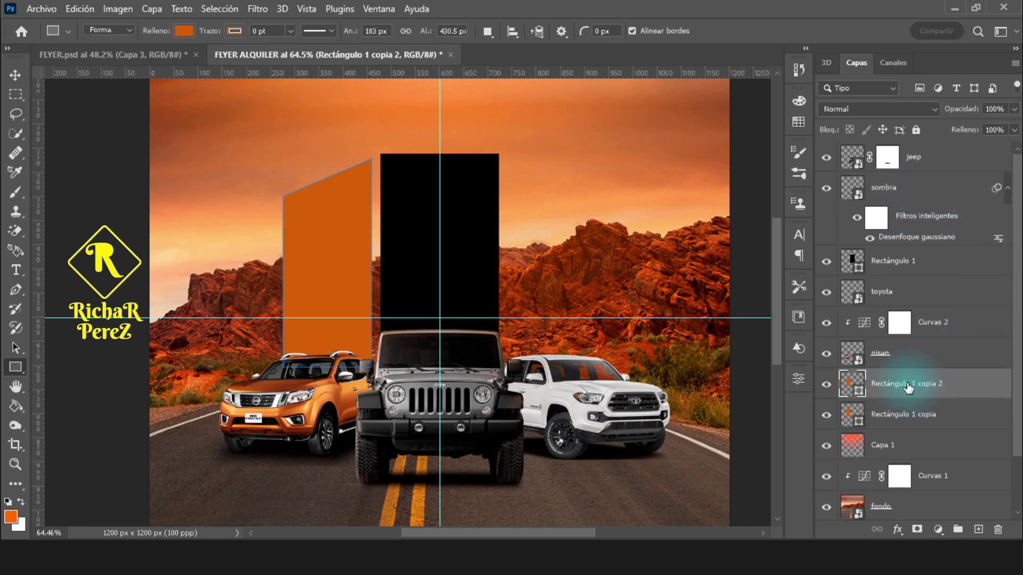
left_click_drag(907, 387, 880, 309)
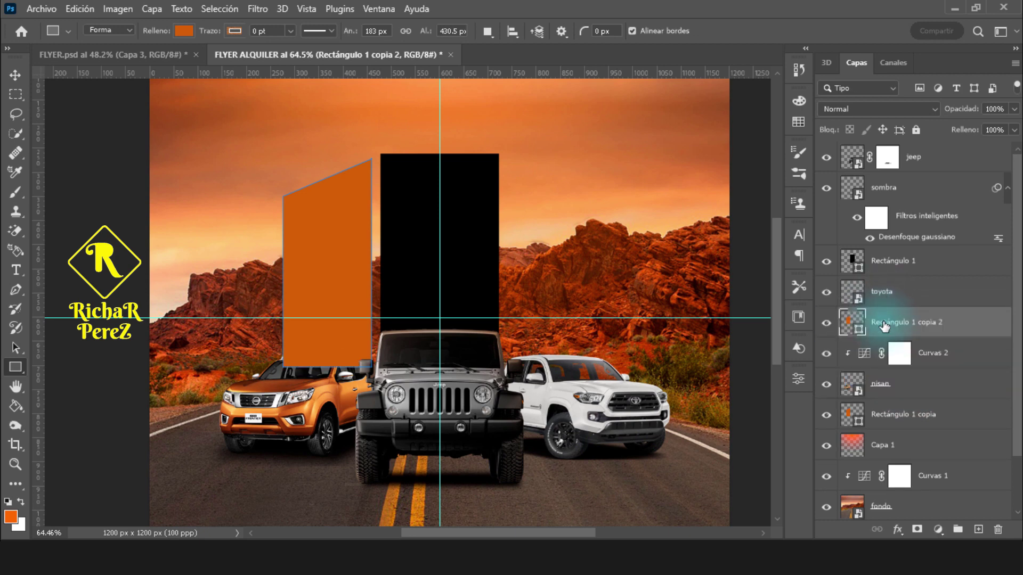
key("ctrl+t")
left_click_drag(328, 322, 575, 303)
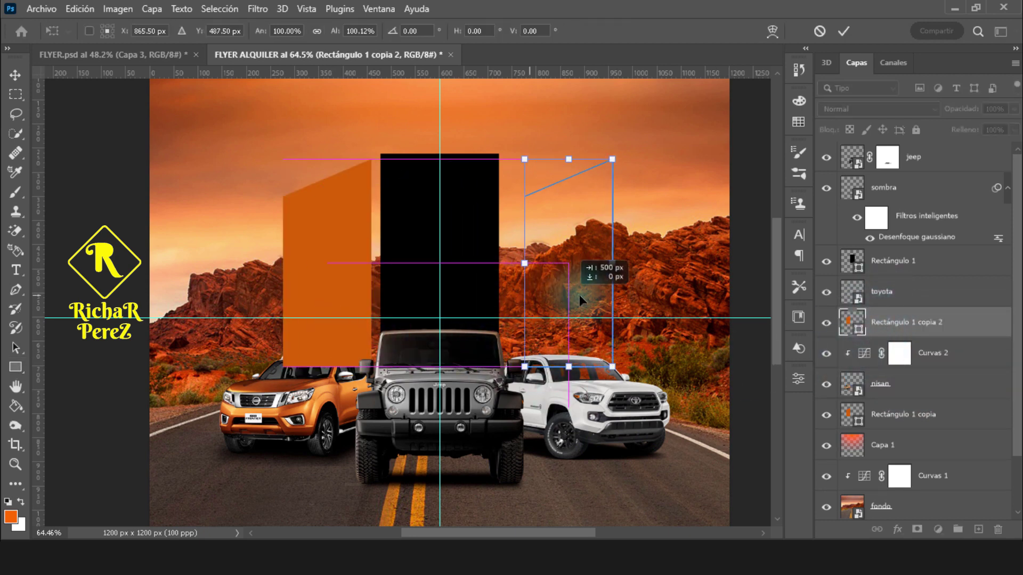
right_click(570, 320)
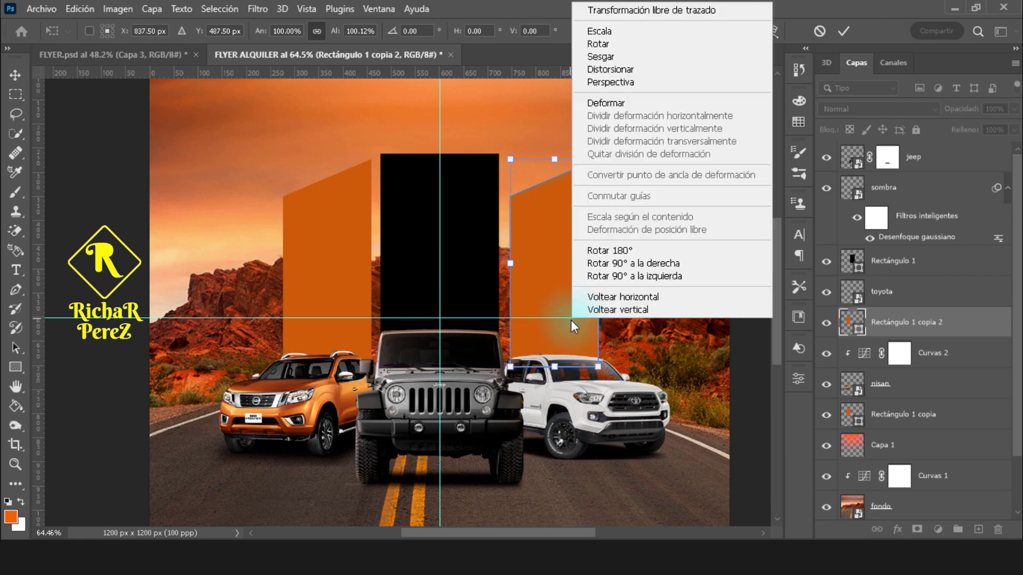
left_click(649, 299)
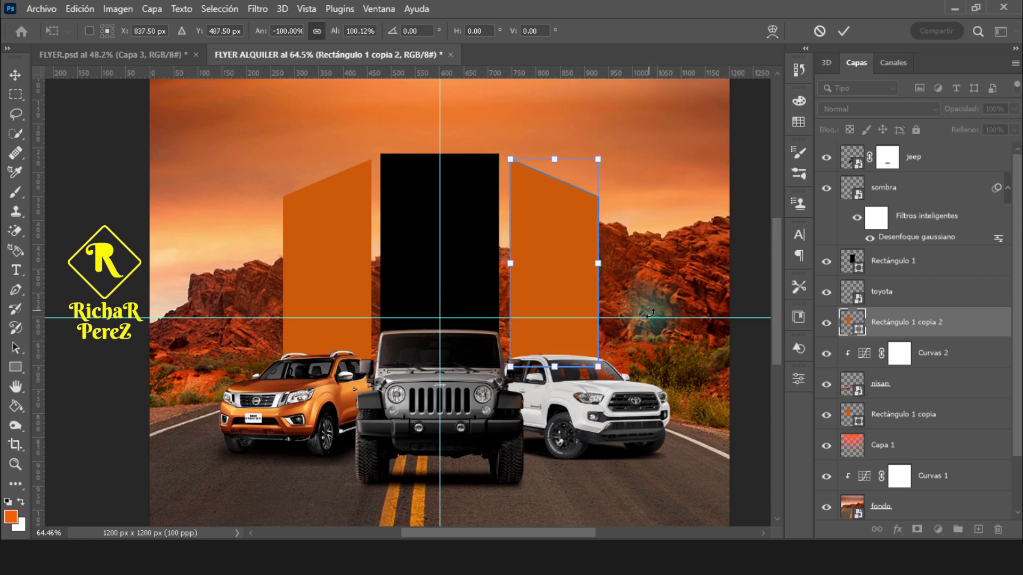
key("Return")
key("u")
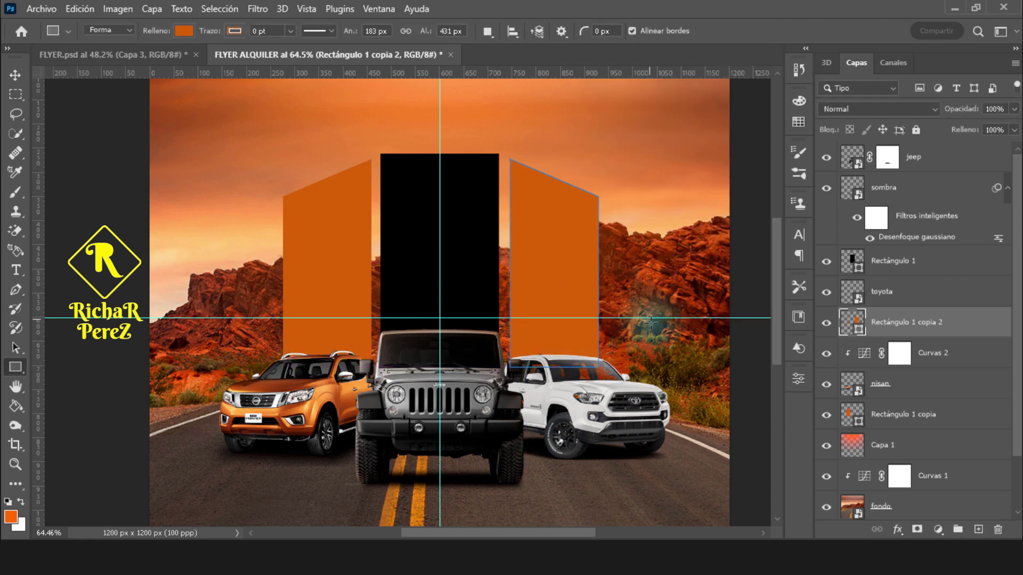
- Nudge the mirrored orange panel slightly left
key("ctrl+t")
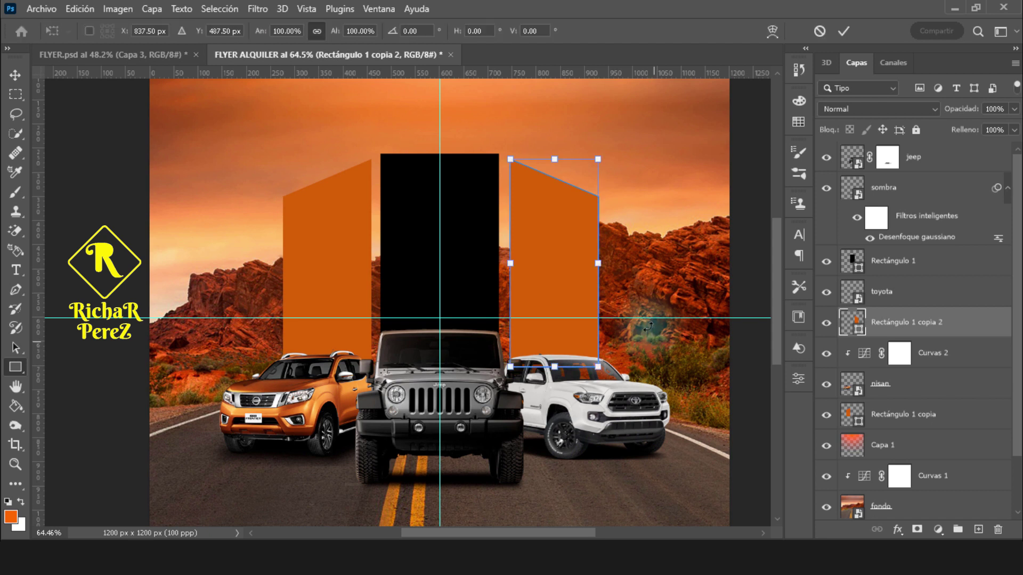
key("Left")
key("Left")
key("Left")
key("Left")
key("Left")
key("Left")
key("Return")
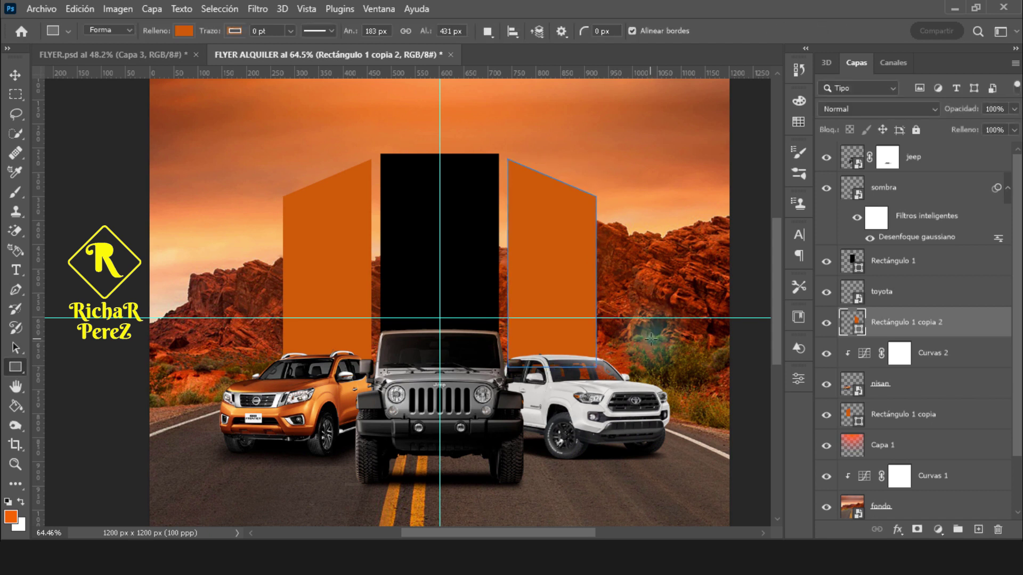
- Fill the right panel, Rectángulo 1 copia 2, with light grey #c9c9c9, then select Rectángulo 1
double_click(859, 321)
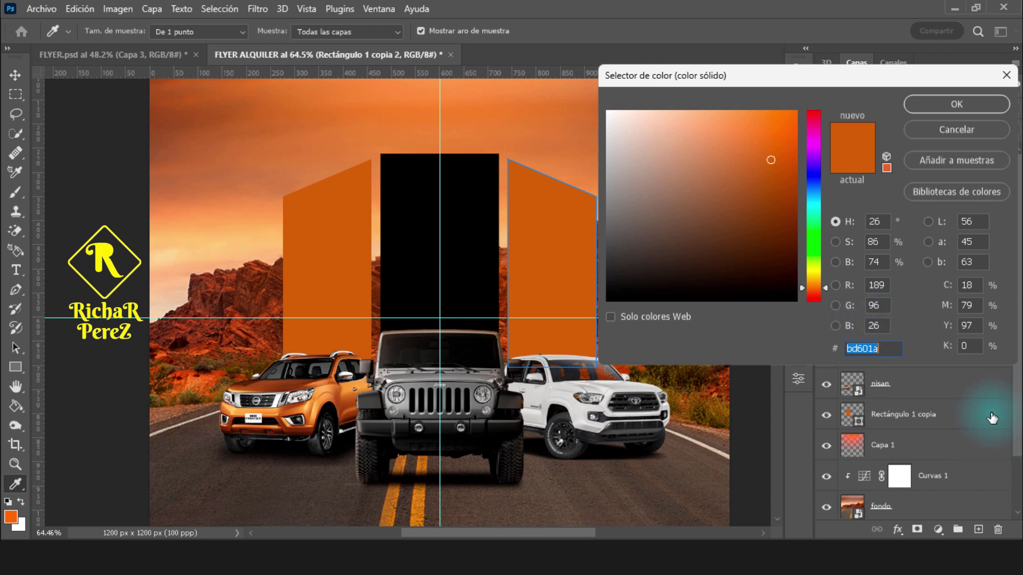
type("c9")
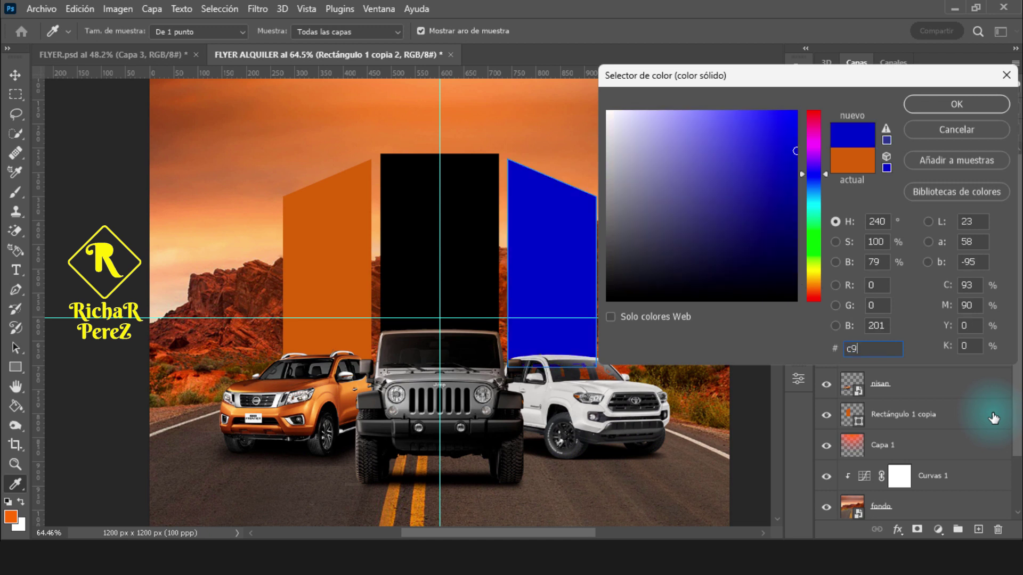
type("c9c9")
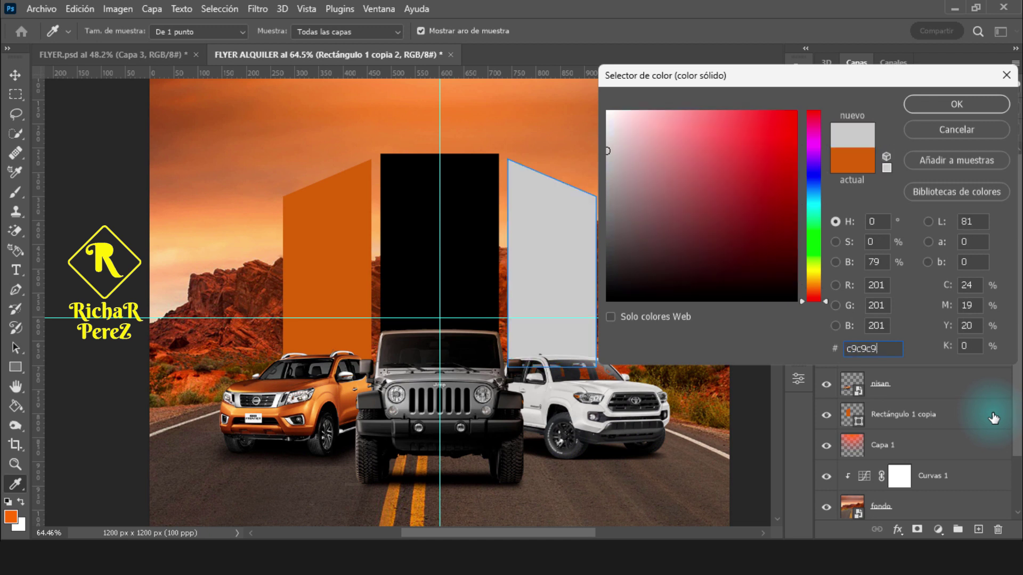
left_click(954, 103)
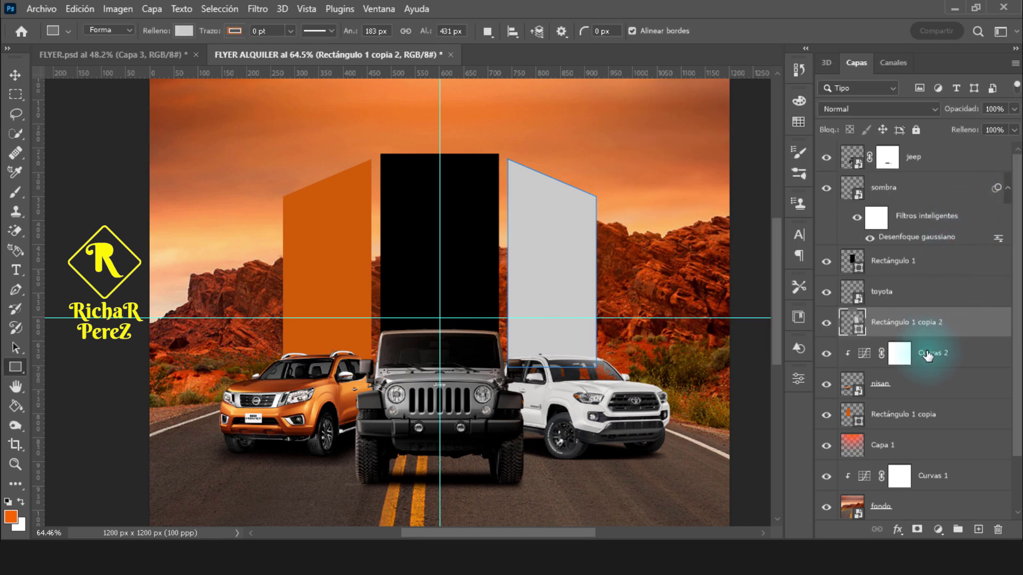
left_click(922, 263)
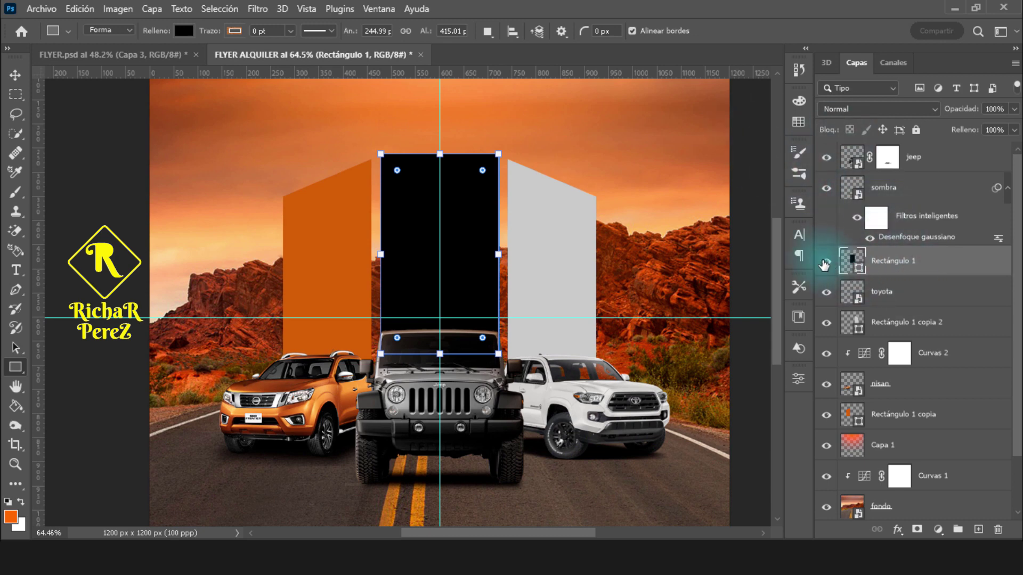
- Add a Bevel & Emboss effect to Rectángulo 1 with Inner Bevel style and a changed technique
left_click(825, 262)
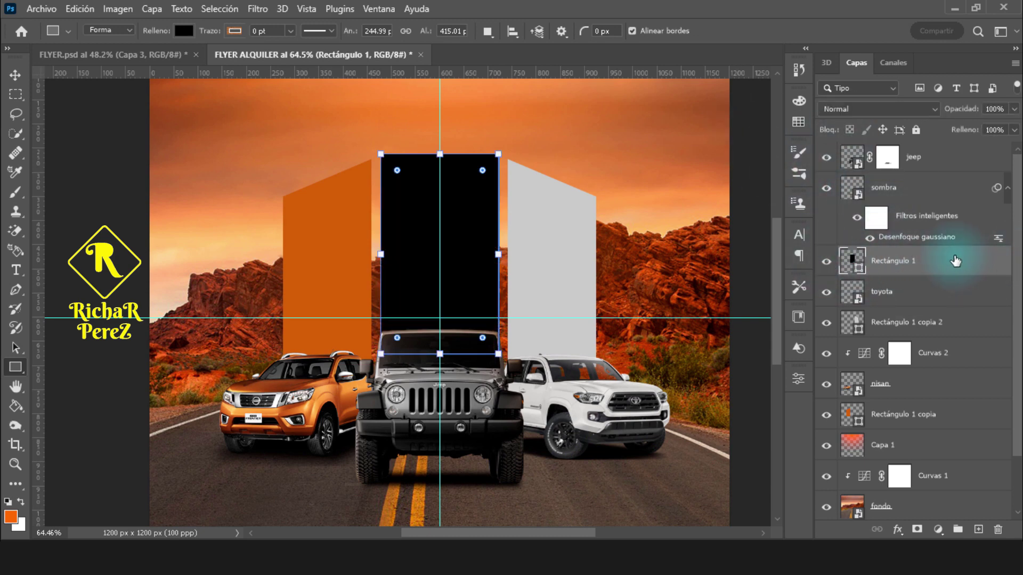
right_click(942, 269)
left_click(827, 22)
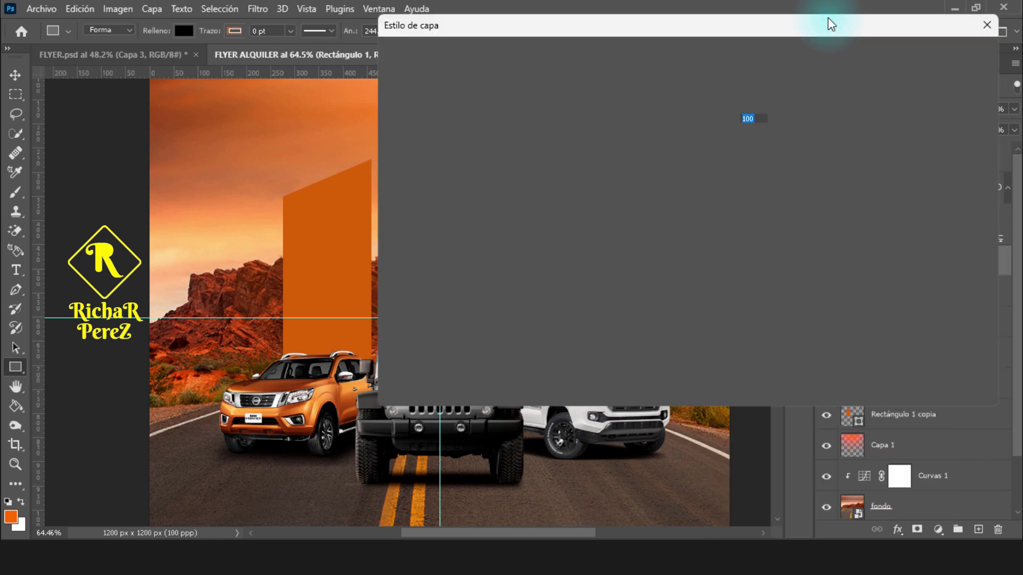
left_click(476, 120)
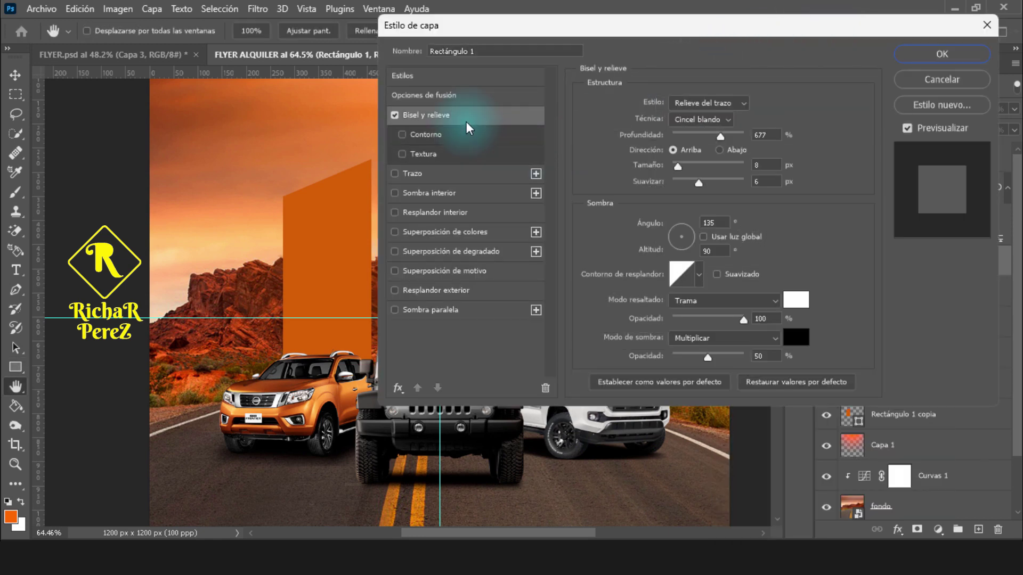
left_click_drag(549, 27, 704, 18)
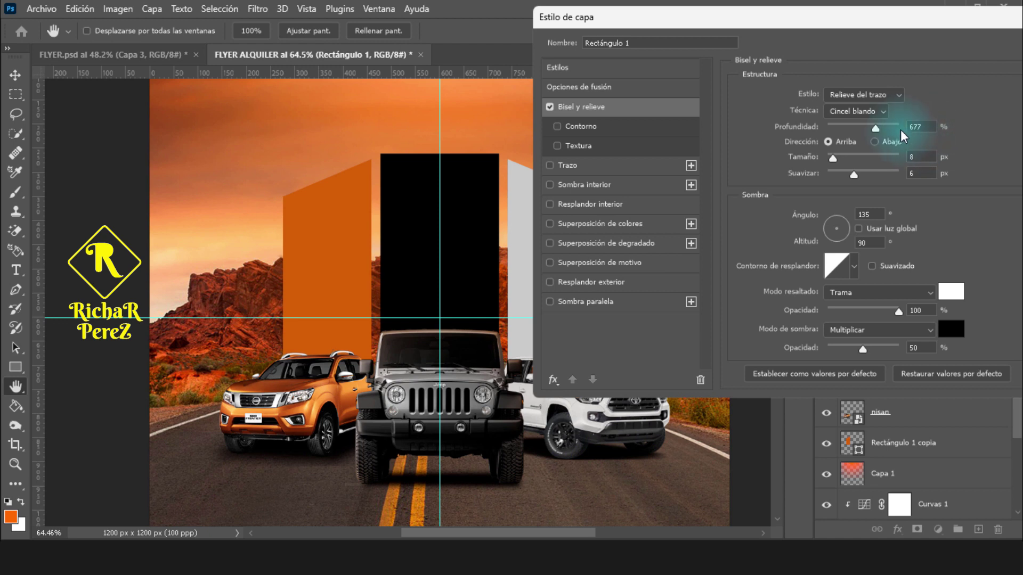
left_click(867, 95)
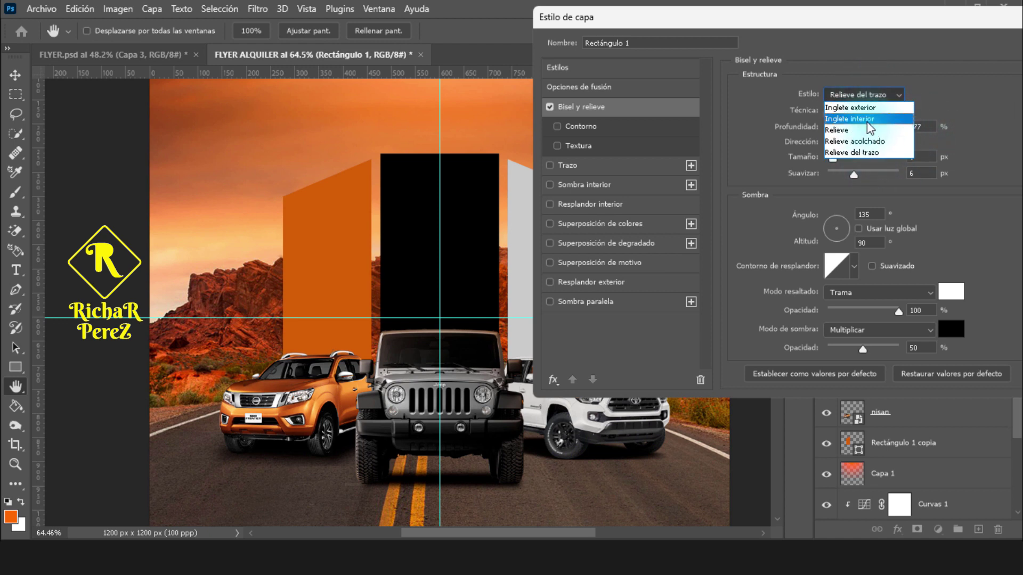
left_click(857, 119)
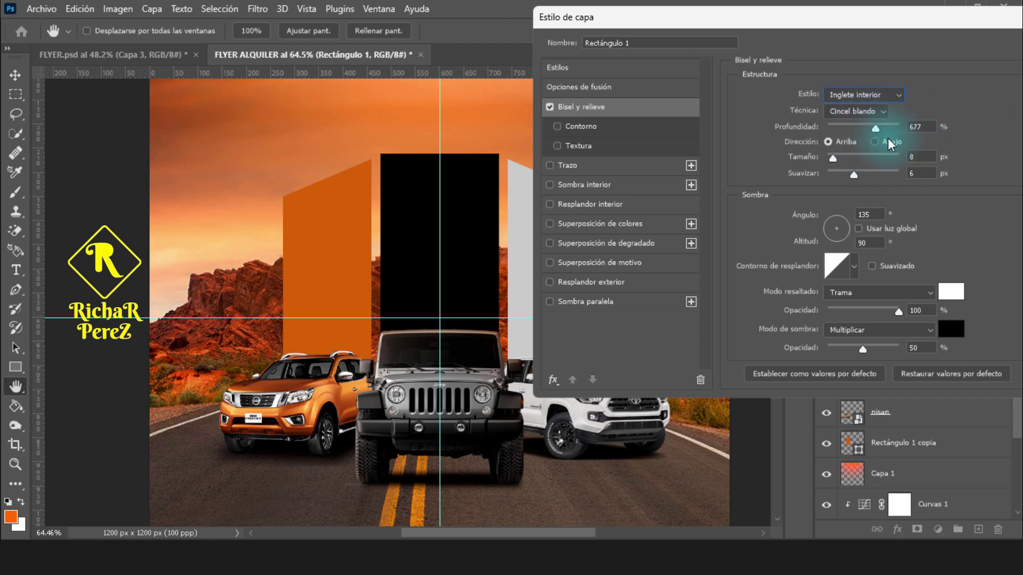
left_click(871, 113)
left_click(866, 120)
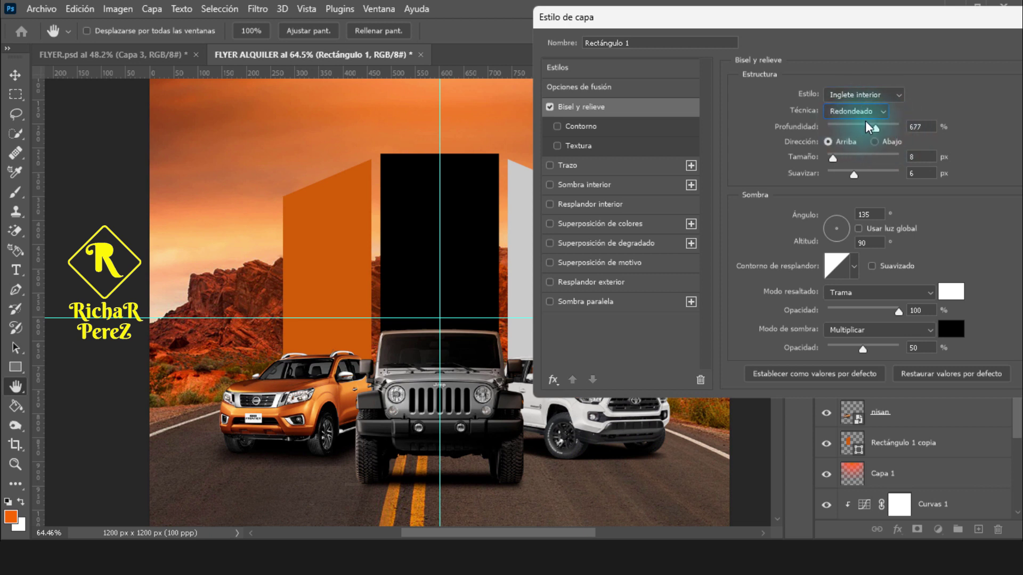
- Set the bevel size to 9 and soften to 0
left_click(801, 127)
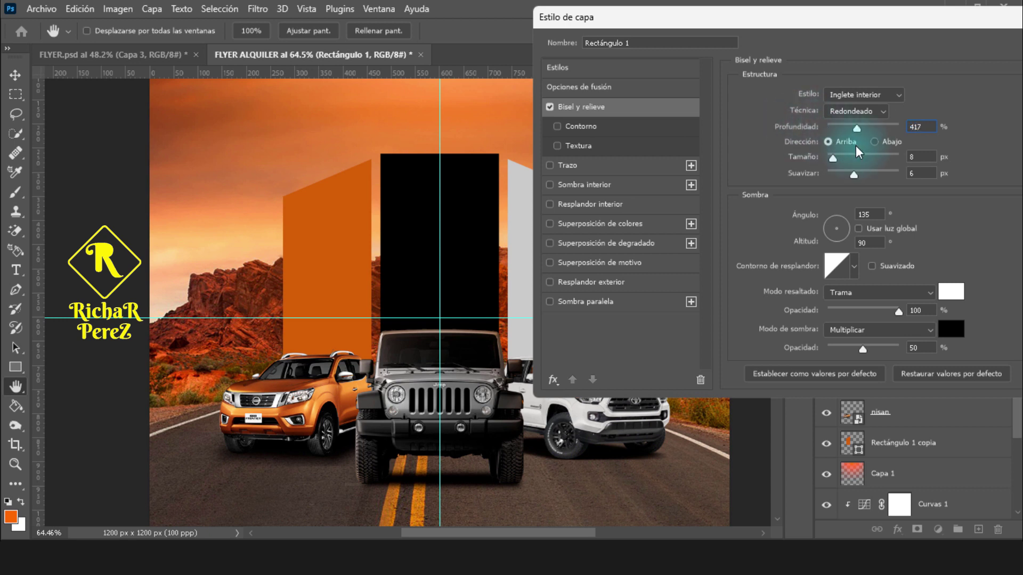
double_click(933, 155)
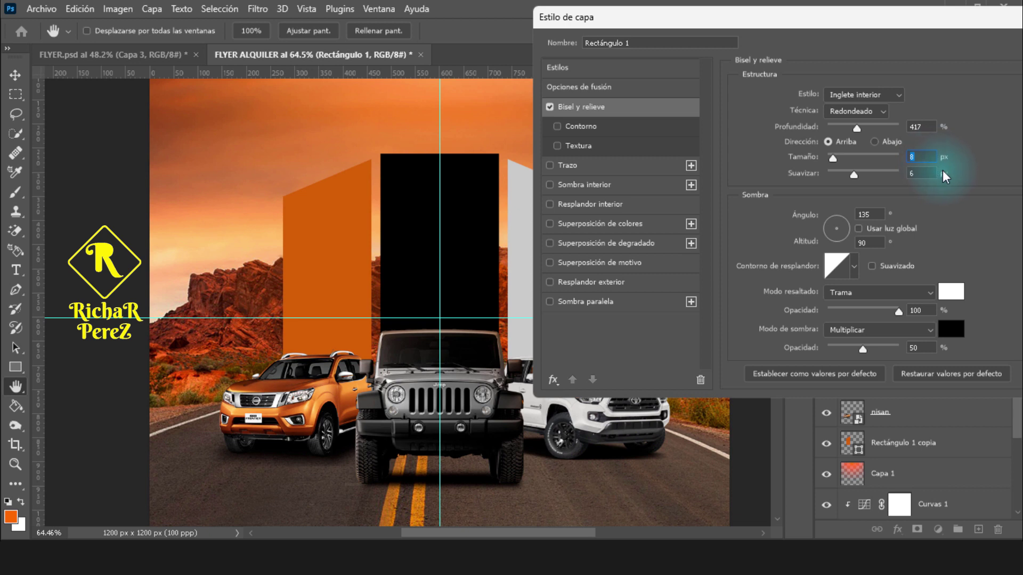
type("9")
double_click(917, 173)
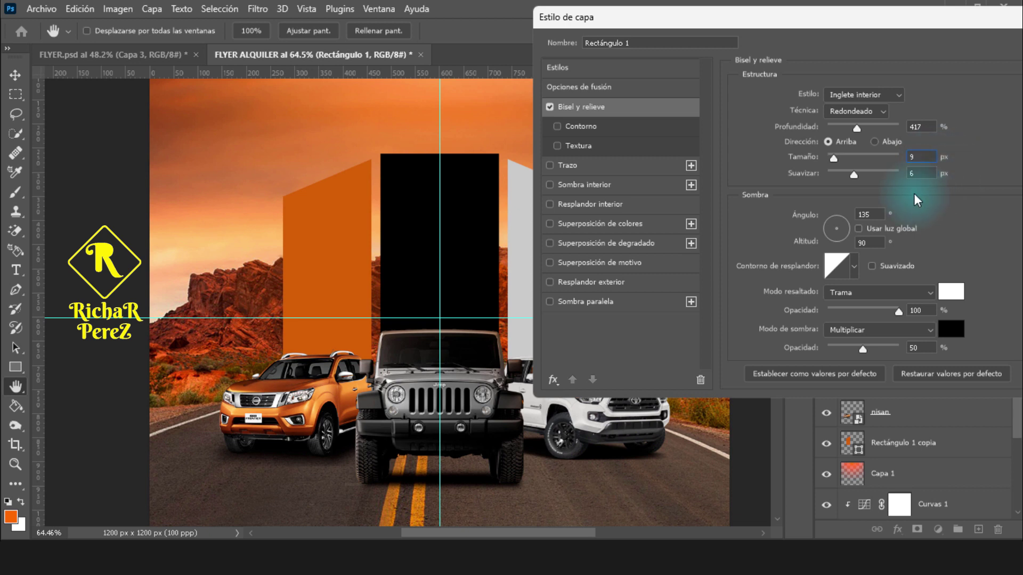
type("9")
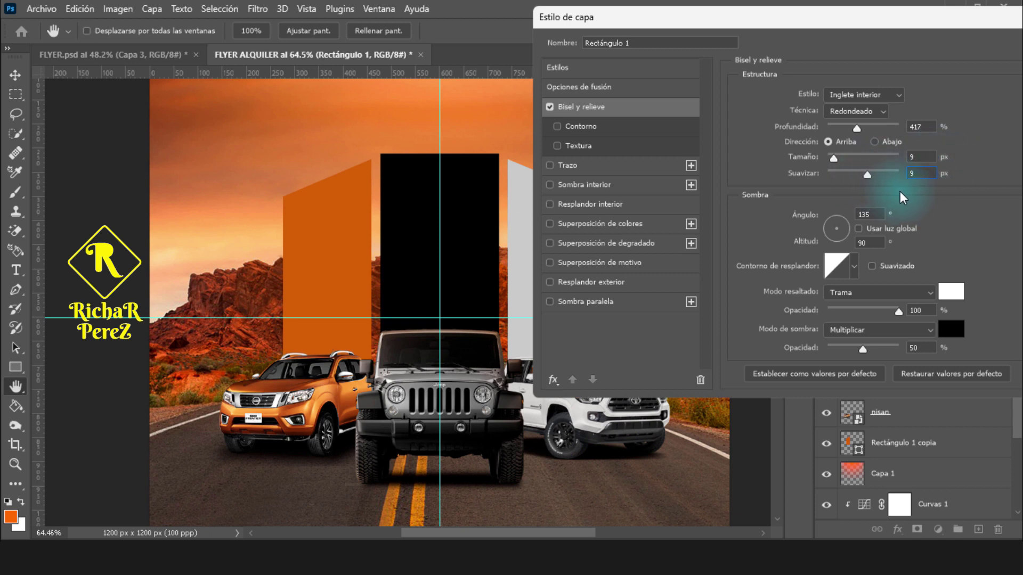
key("BackSpace")
type("0")
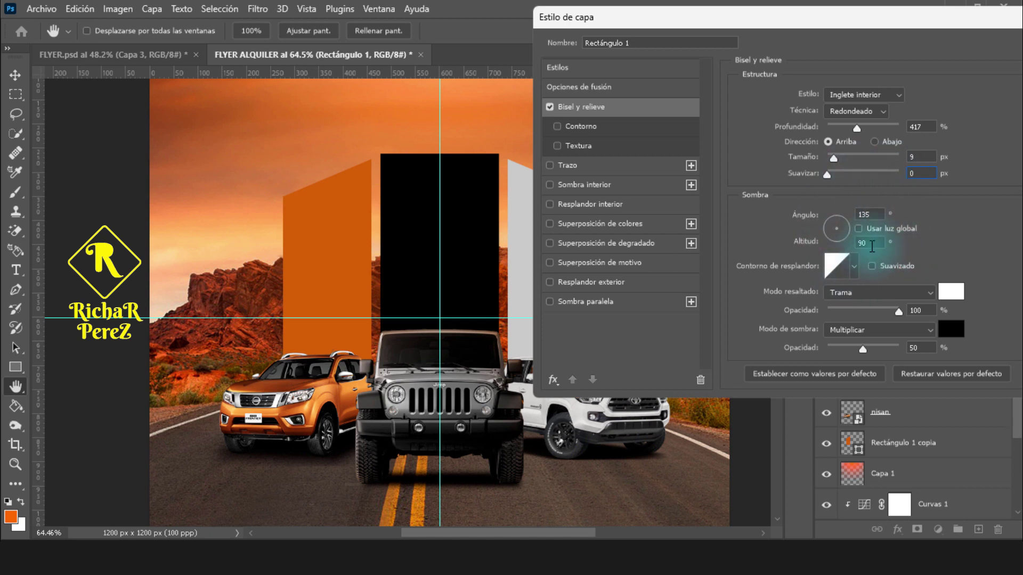
- Set the bevel shadow to Normal blend at 100% opacity and apply the style
double_click(877, 241)
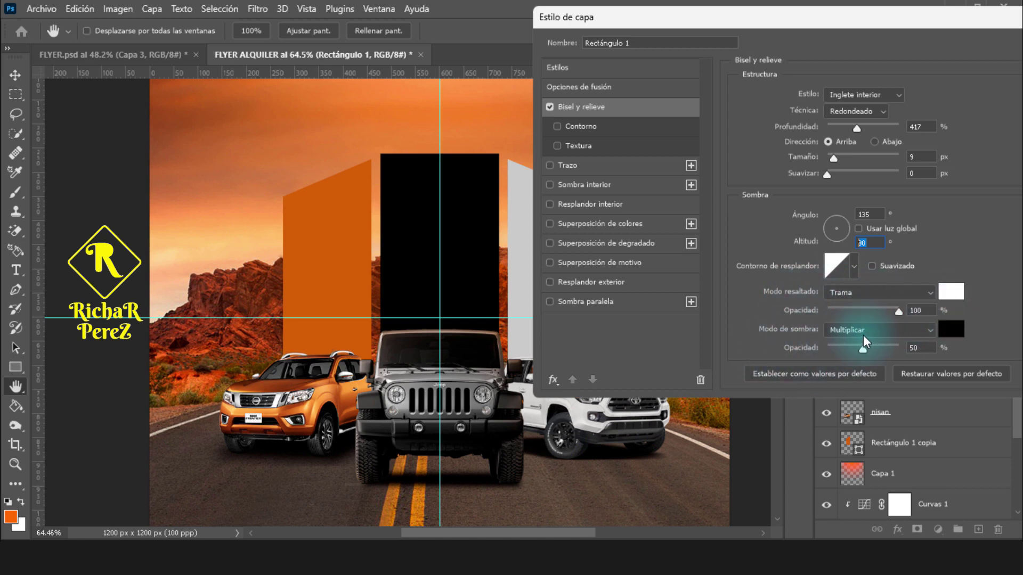
left_click(879, 338)
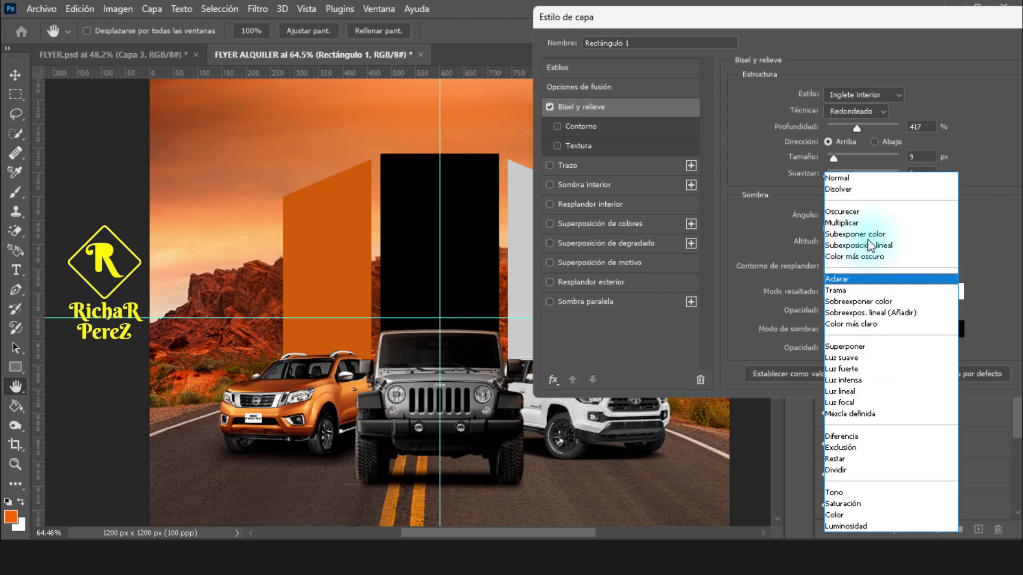
left_click(852, 177)
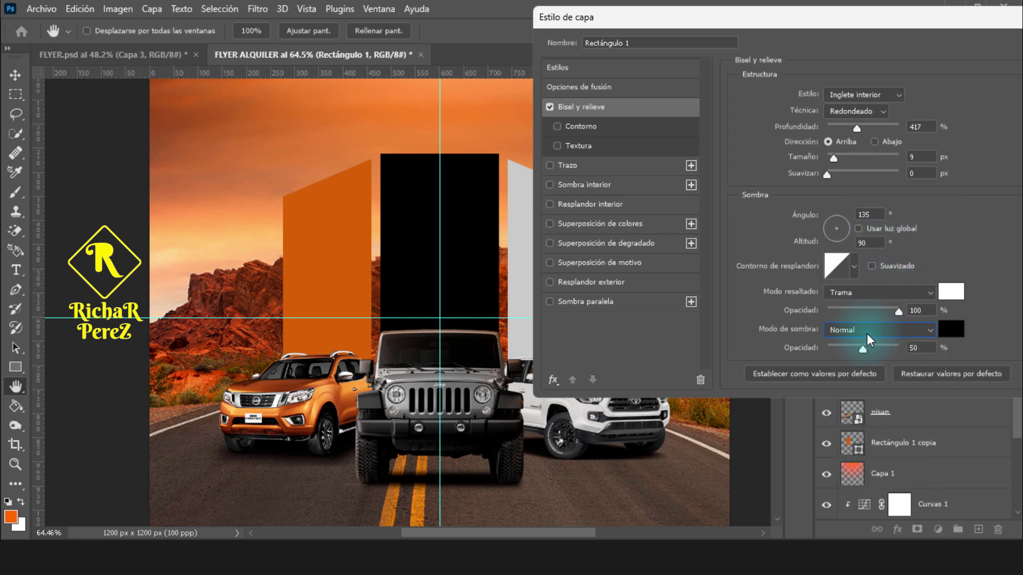
double_click(915, 347)
type("100")
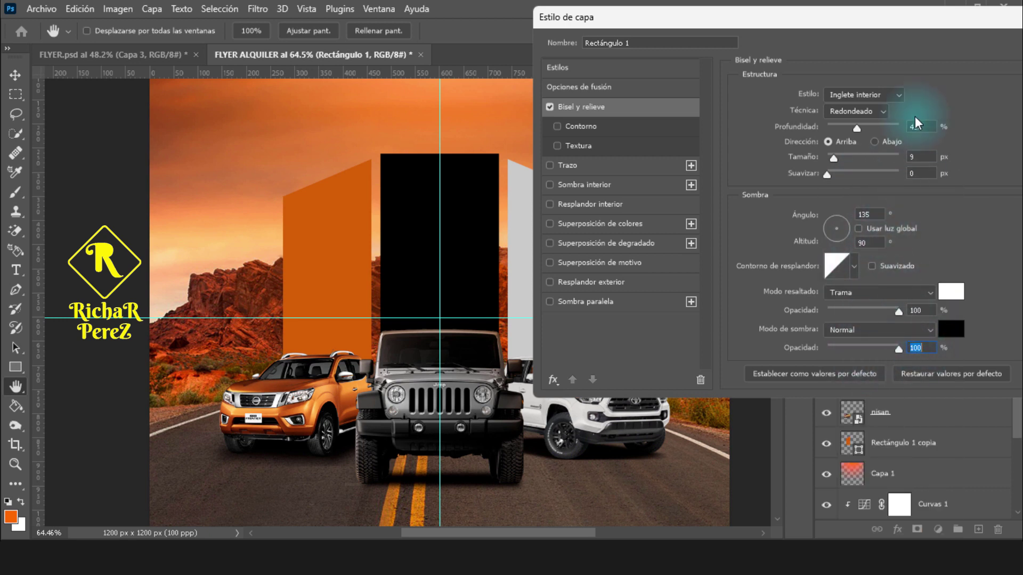
left_click_drag(870, 18, 730, 40)
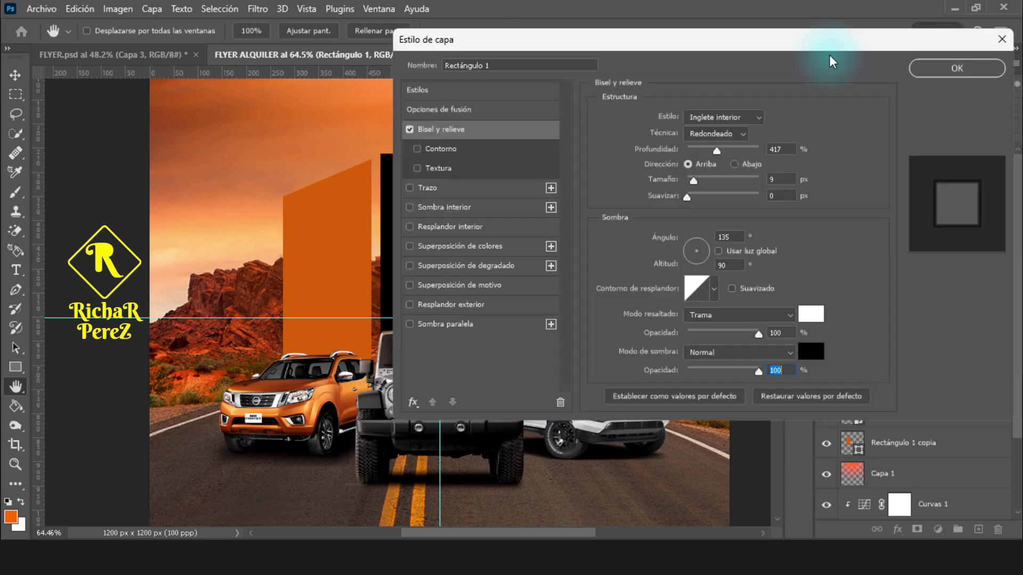
left_click(958, 74)
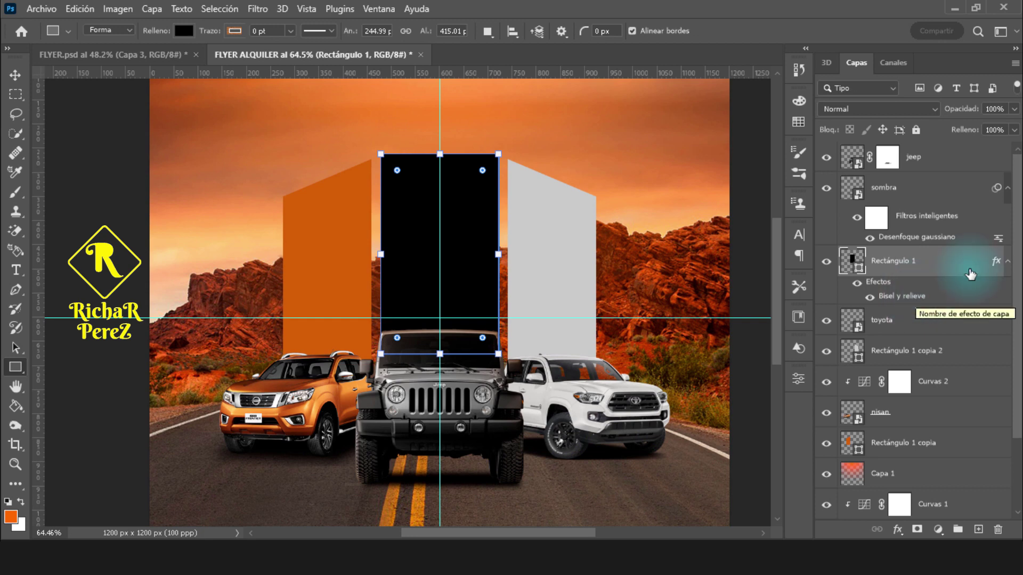
- Copy Rectángulo 1's bevel layer style and paste it onto the grey and orange panel layers
right_click(915, 298)
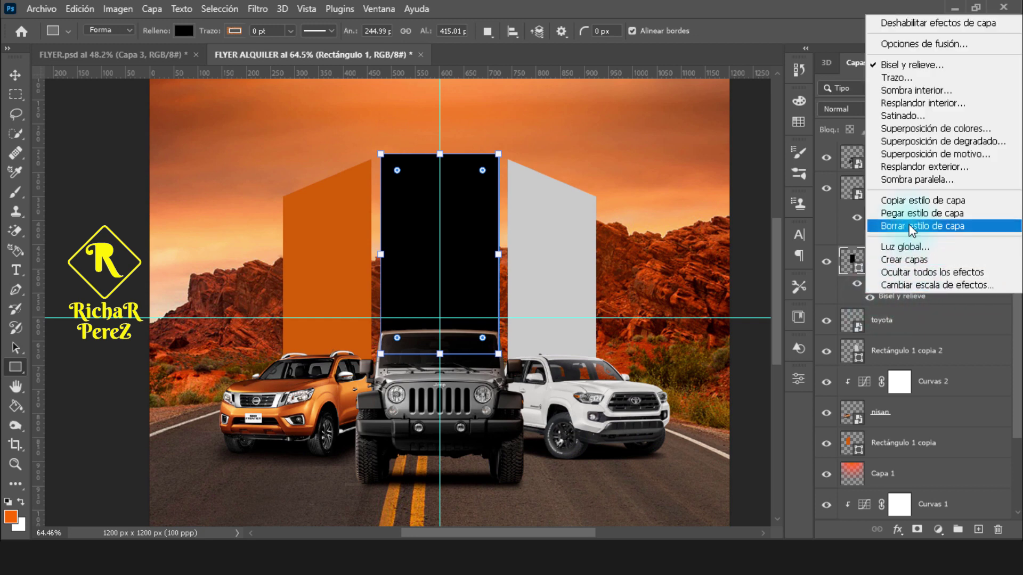
left_click(911, 201)
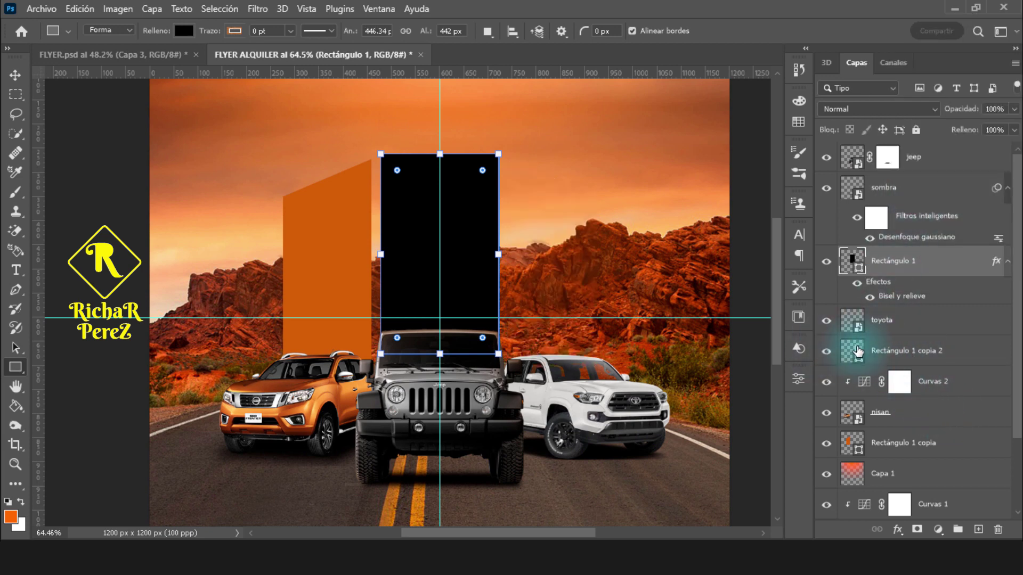
right_click(908, 352)
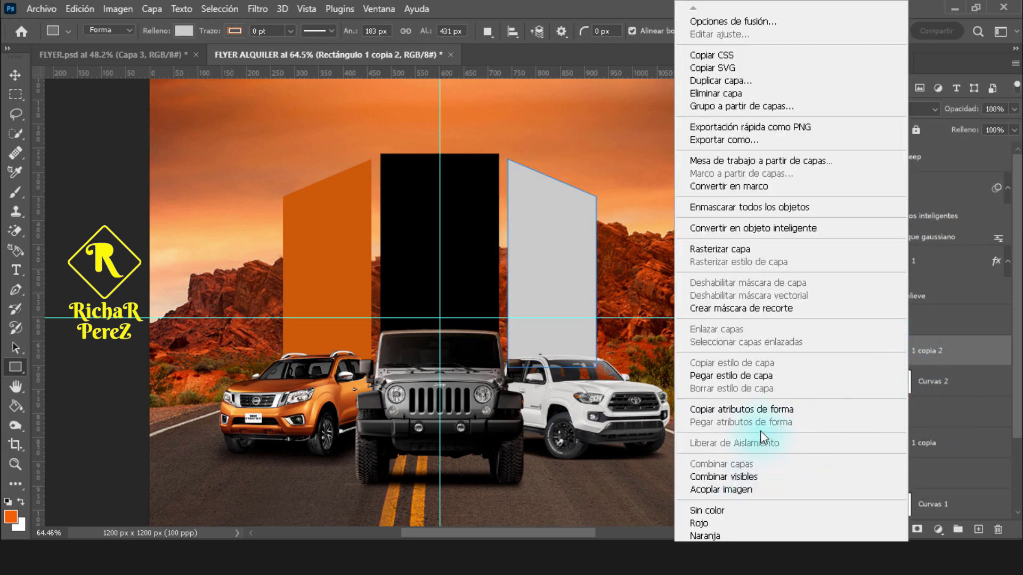
left_click(759, 377)
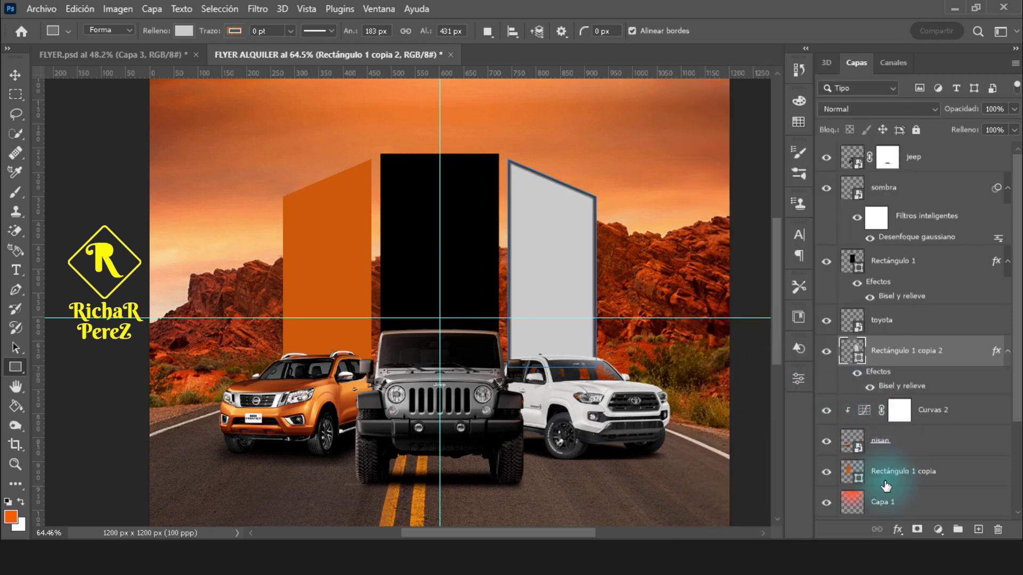
left_click(884, 472)
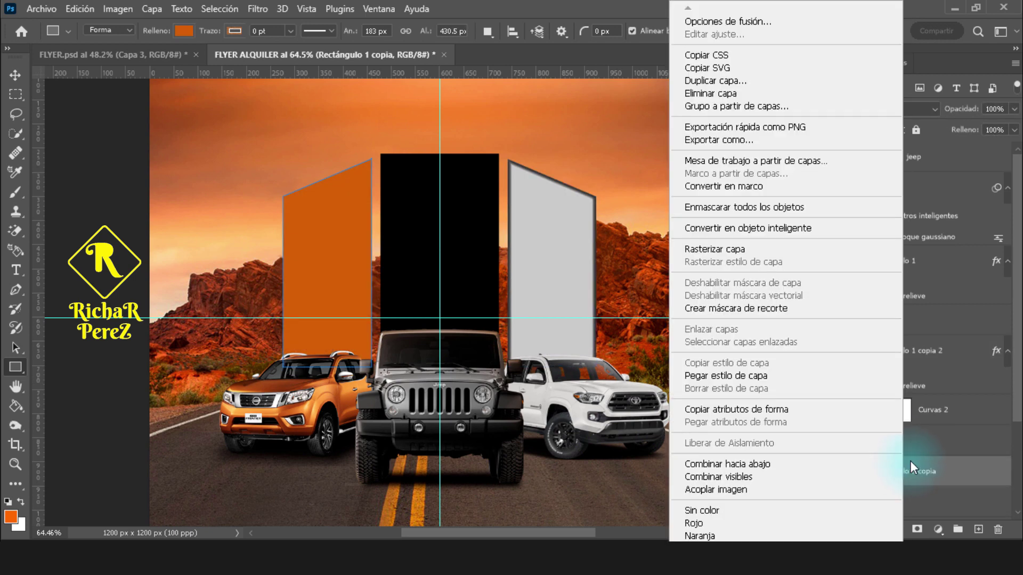
right_click(907, 472)
left_click(745, 376)
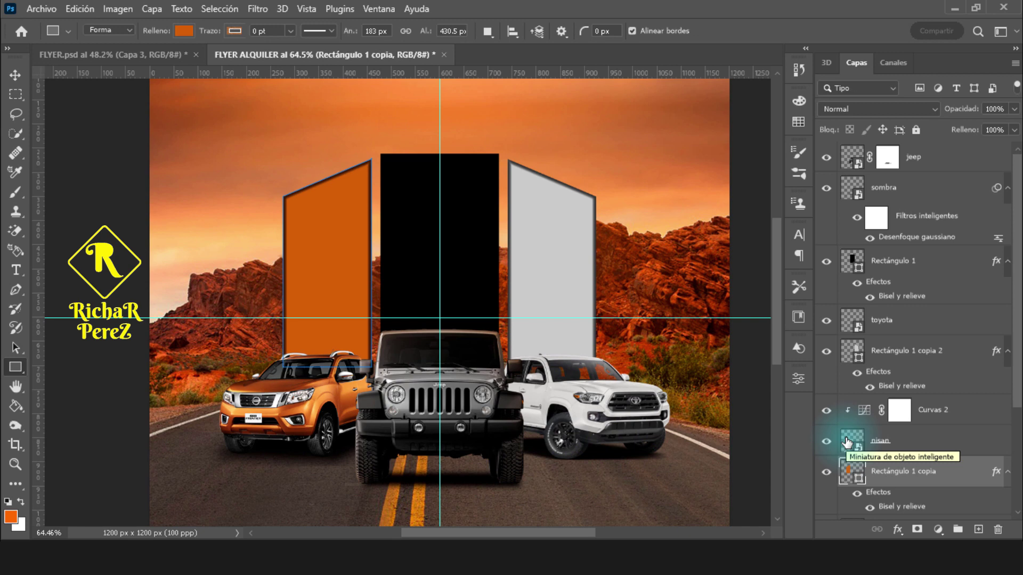
left_click(827, 472)
- Change the orange panel's bevel shadow colour to #cd8742
right_click(911, 474)
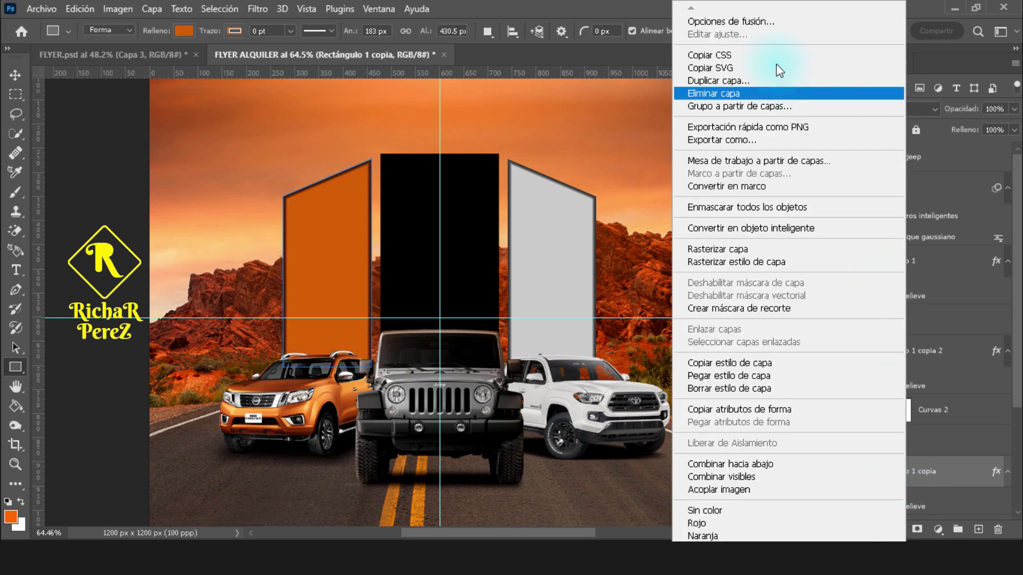
left_click(744, 21)
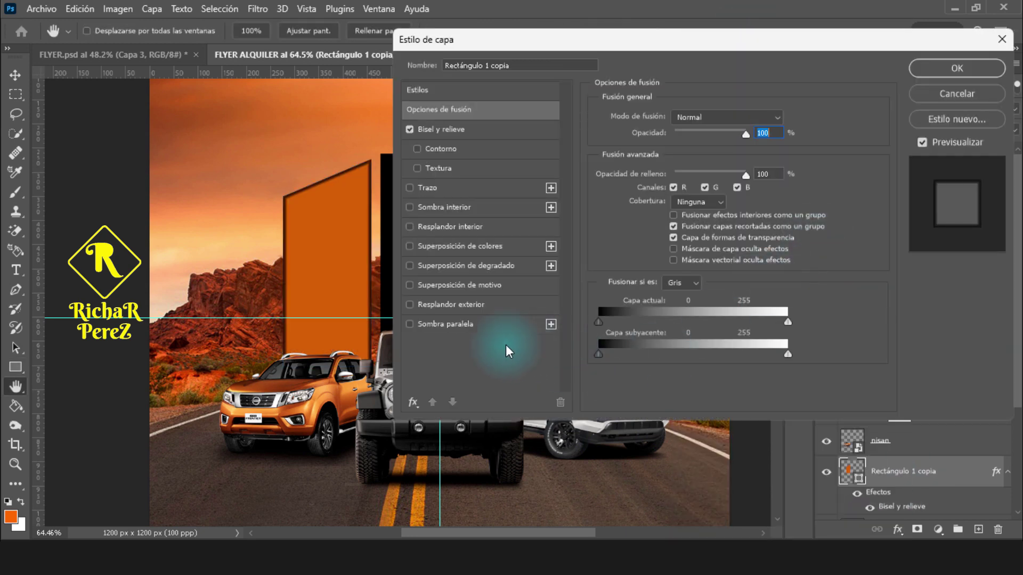
left_click(477, 138)
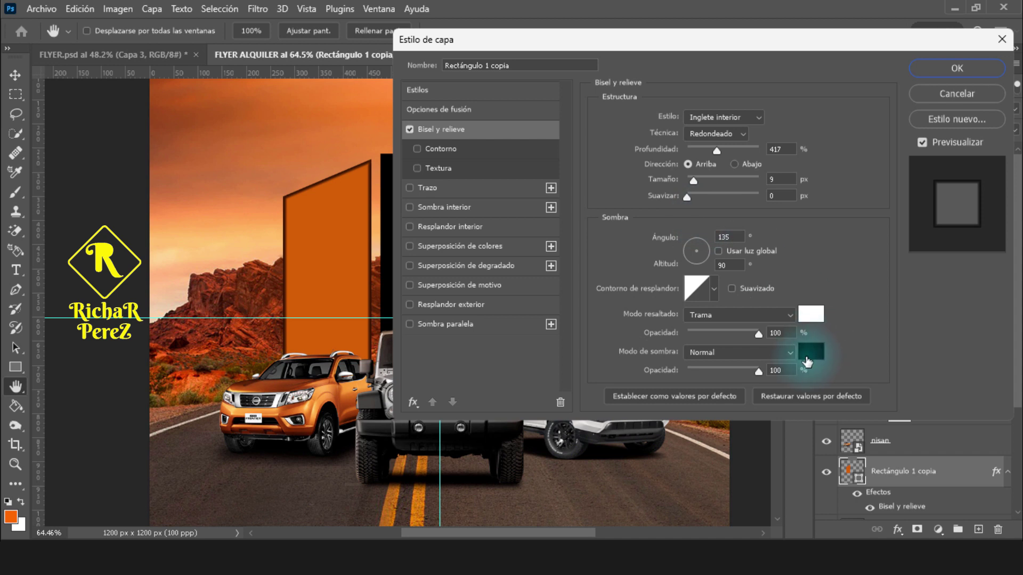
left_click(810, 352)
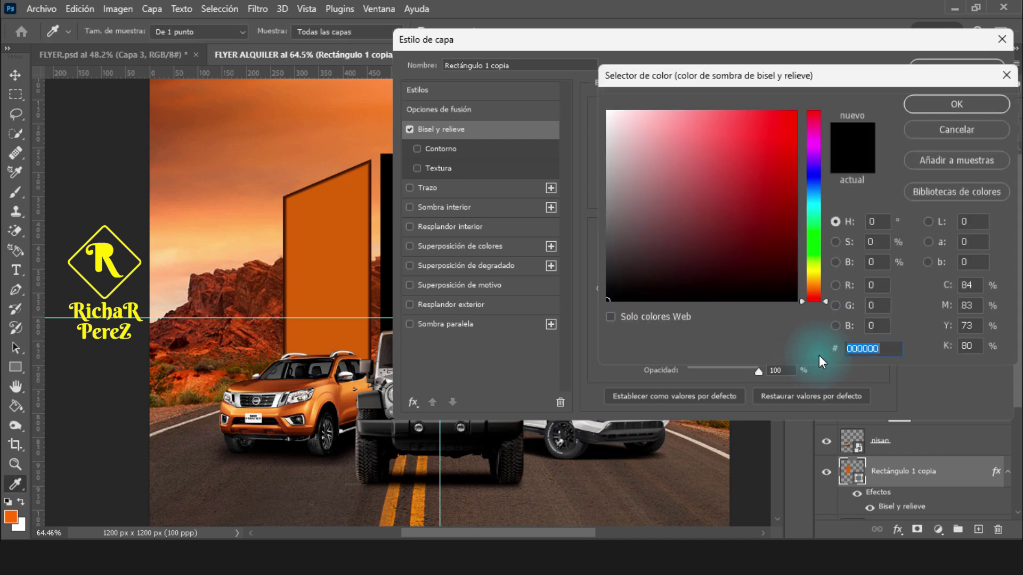
type("c")
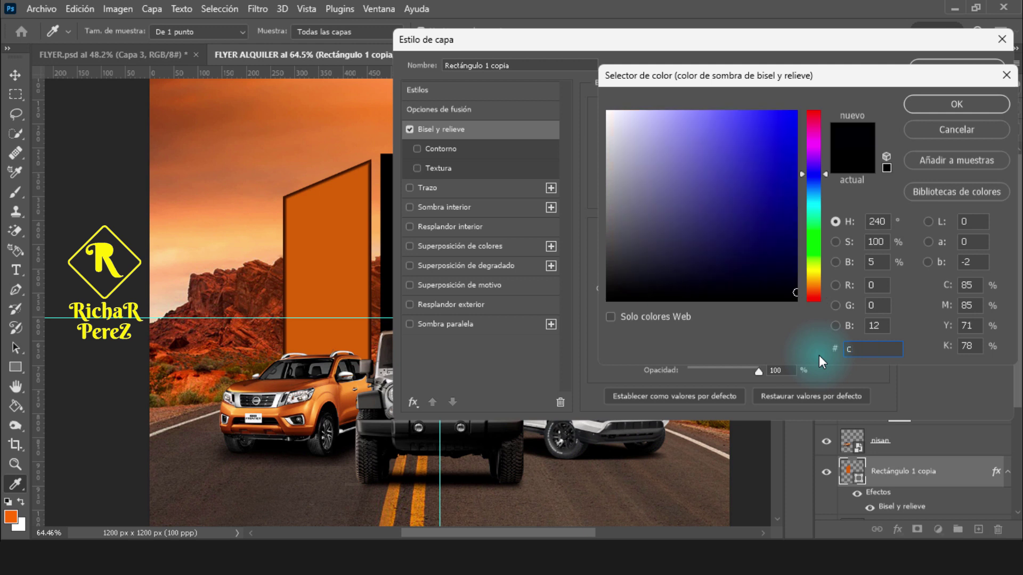
type("d87")
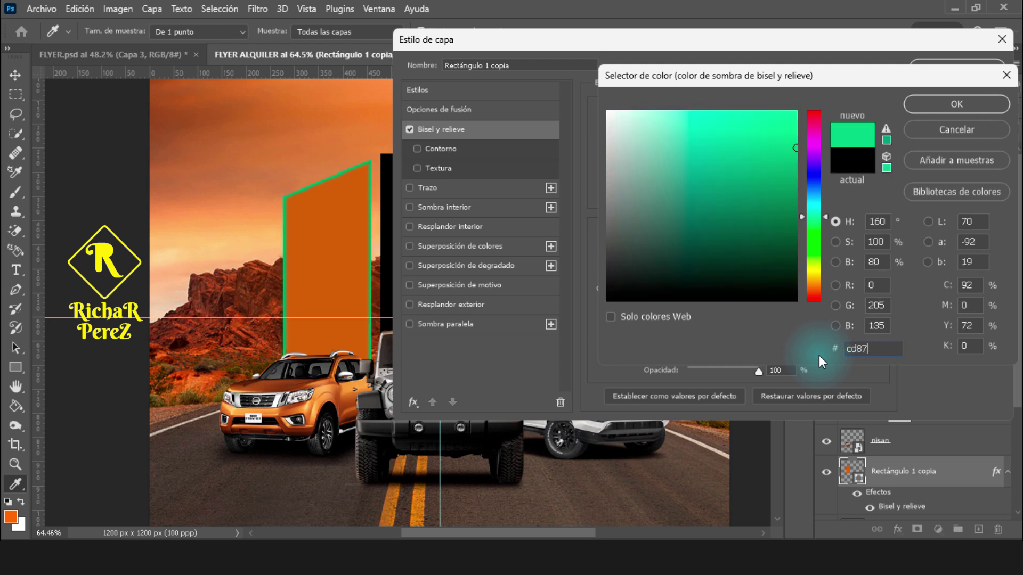
type("42")
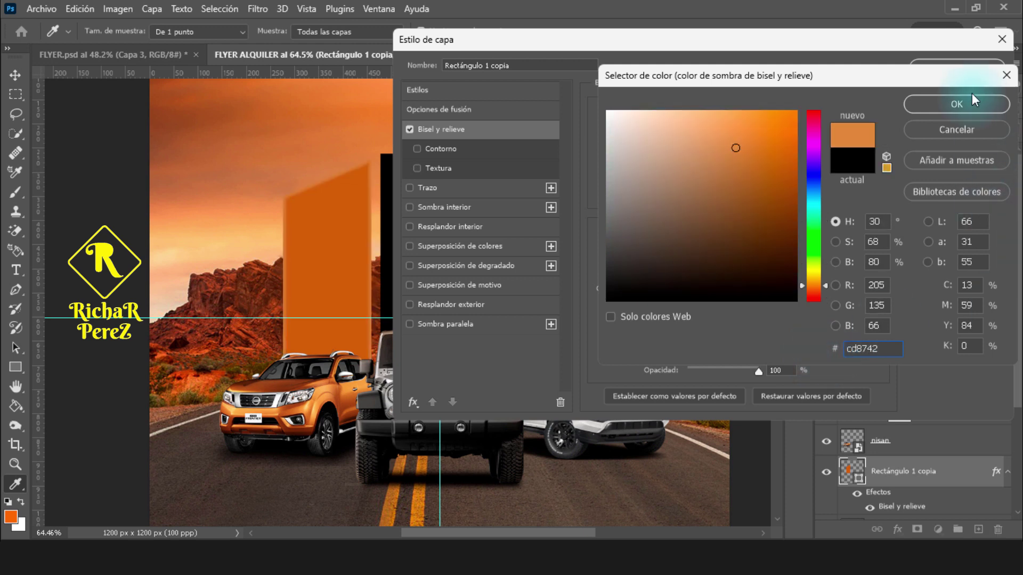
left_click(960, 107)
left_click(953, 65)
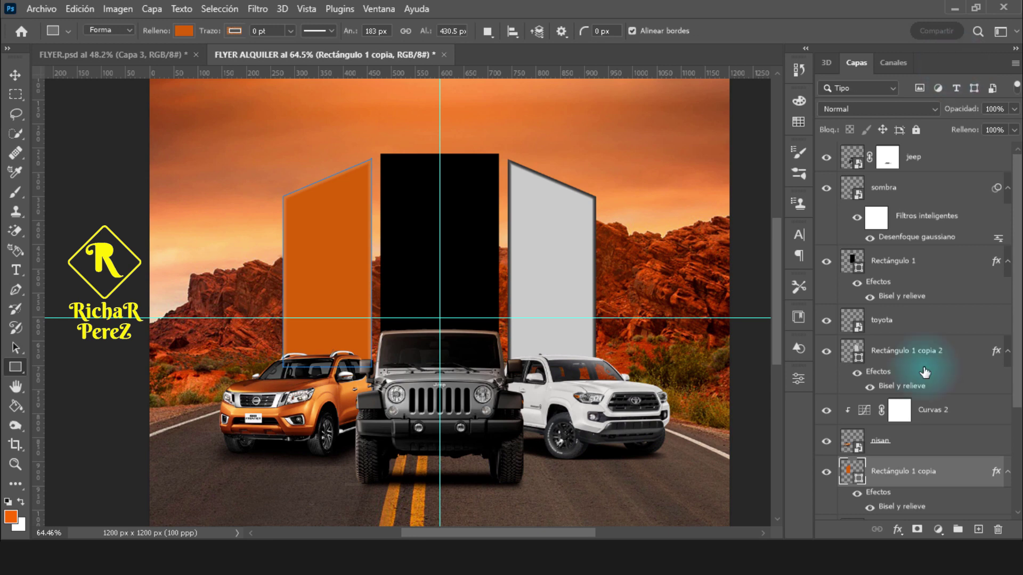
- Change the grey panel's bevel shadow colour to white
right_click(922, 346)
left_click(658, 29)
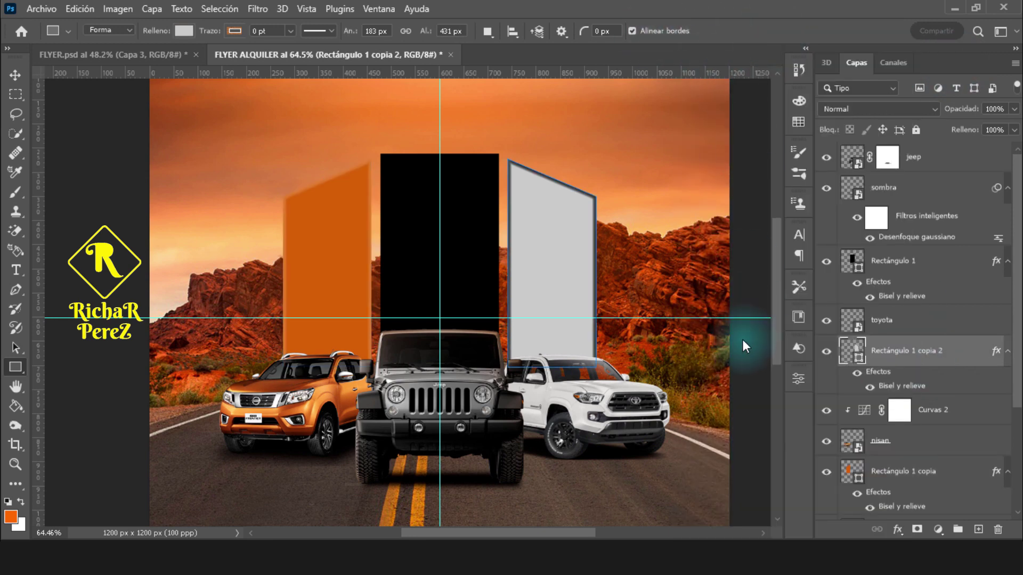
left_click(426, 129)
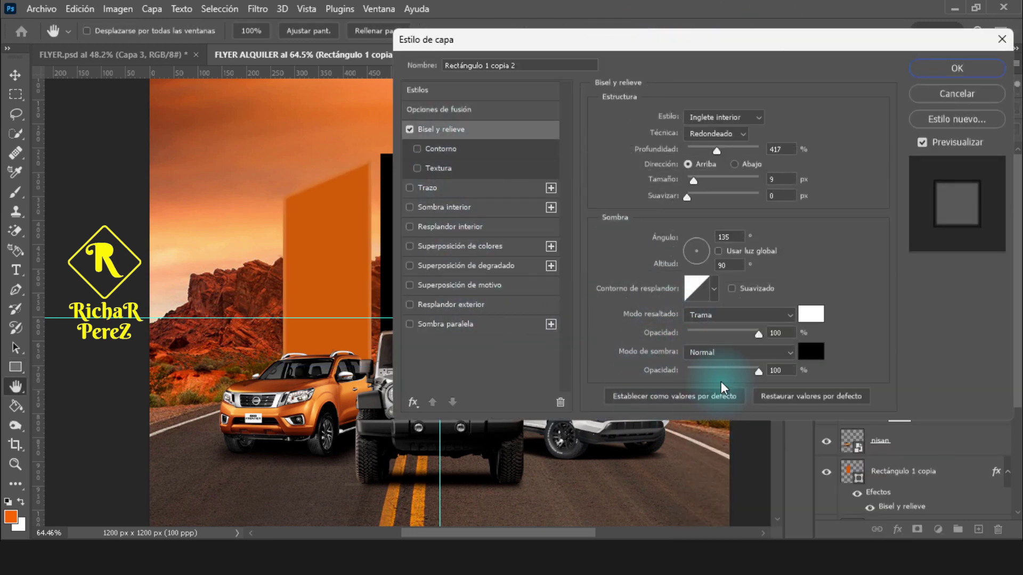
left_click(811, 351)
type("ffffff")
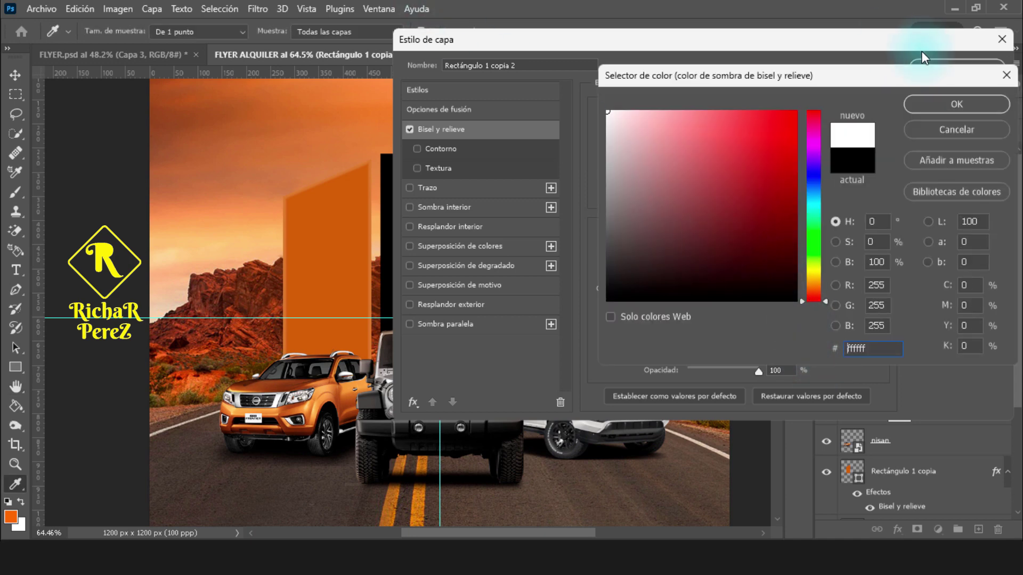
left_click(938, 106)
left_click(965, 68)
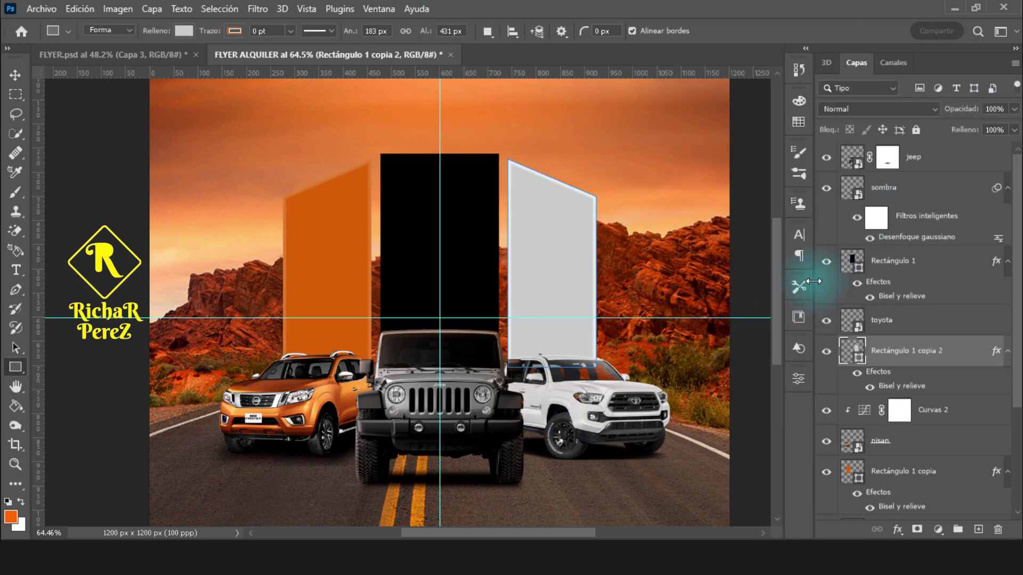
- Switch to the Move tool and toggle the orange panel's visibility to compare the result
key("v")
left_click(635, 248)
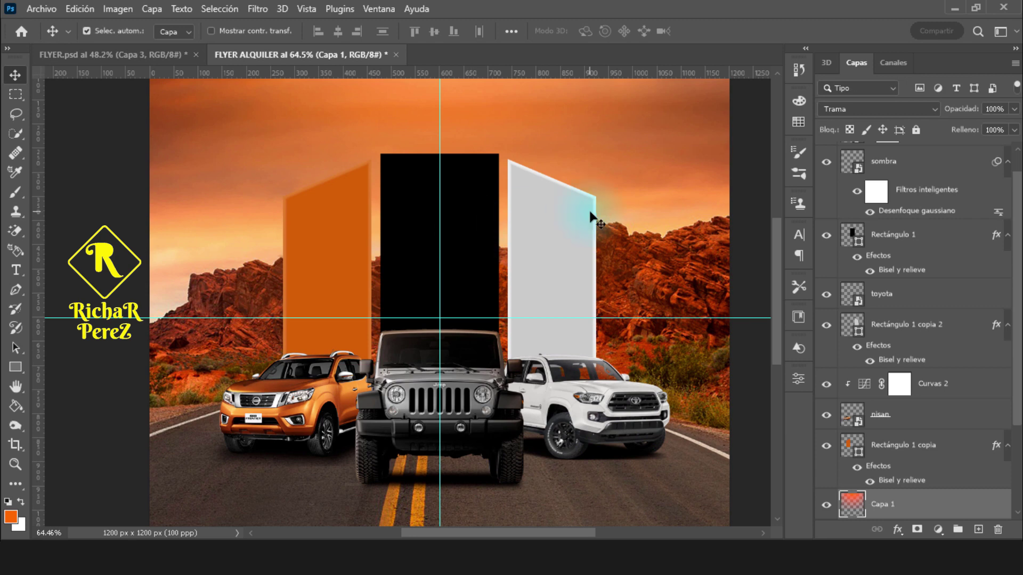
scroll(937, 476, "down", 2)
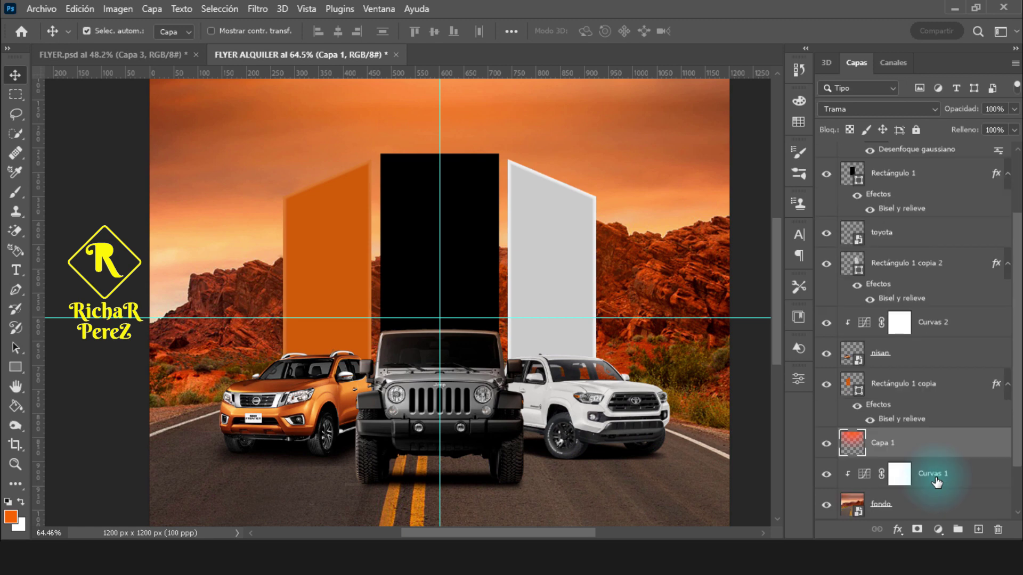
left_click(826, 385)
left_click(863, 397)
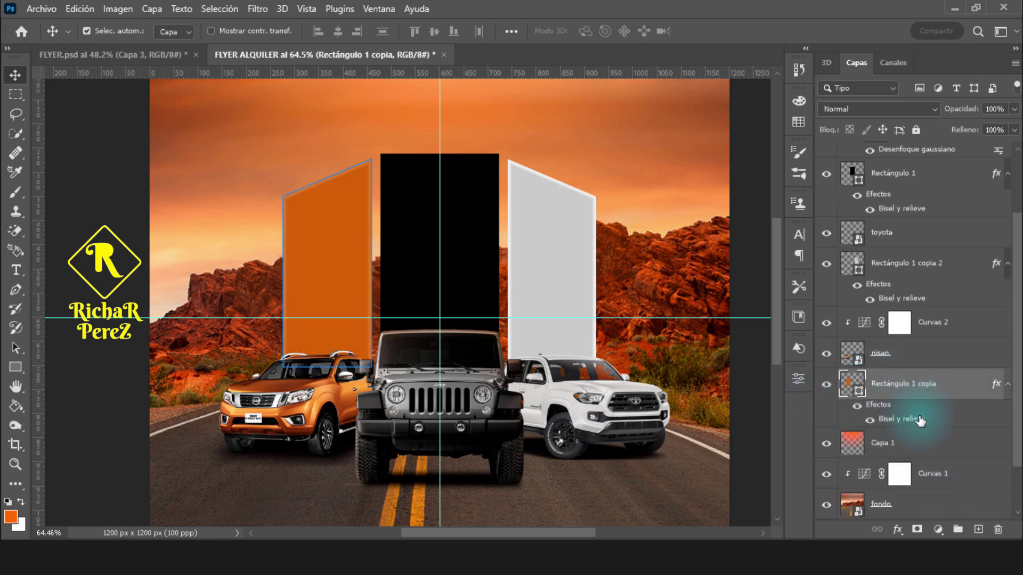
left_click(41, 9)
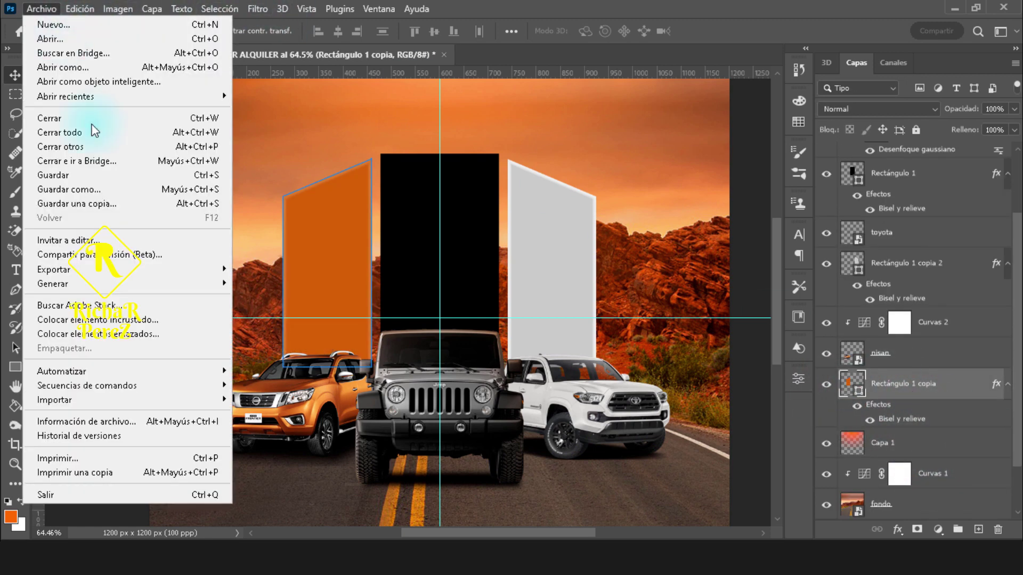
- Place the nisan2 photo as an embedded image and size it over the left panels
left_click(128, 319)
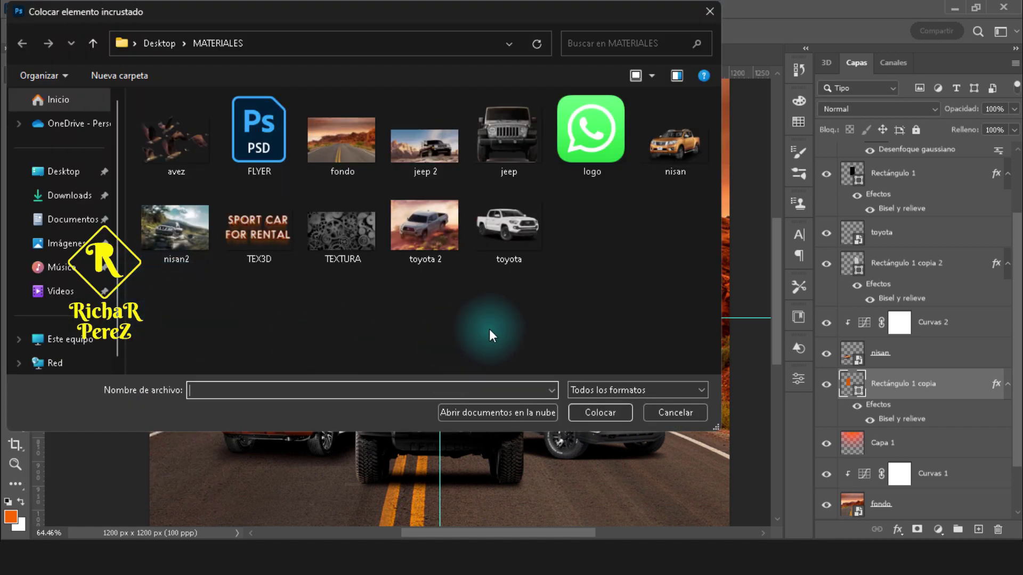
left_click(215, 257)
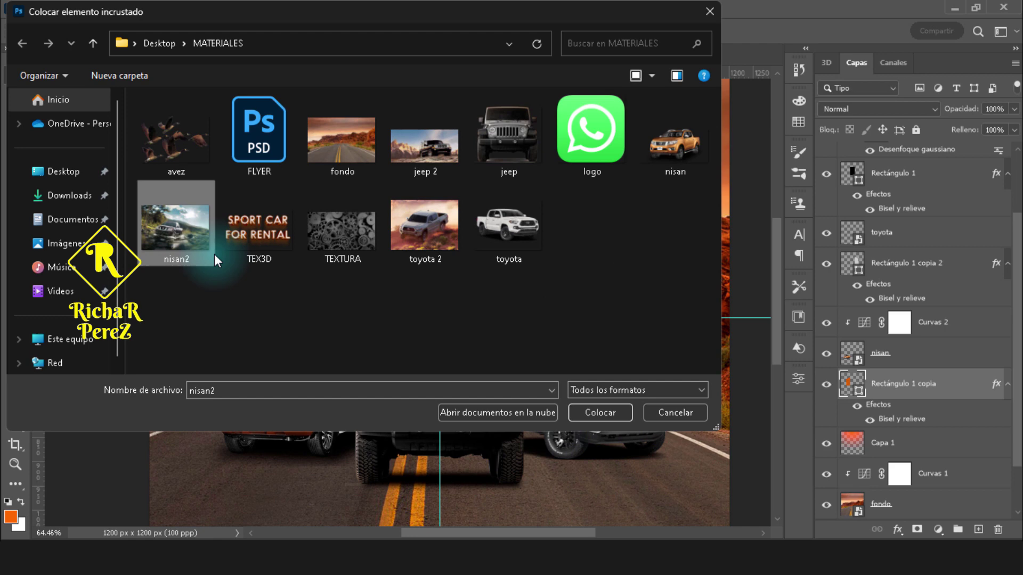
left_click(591, 413)
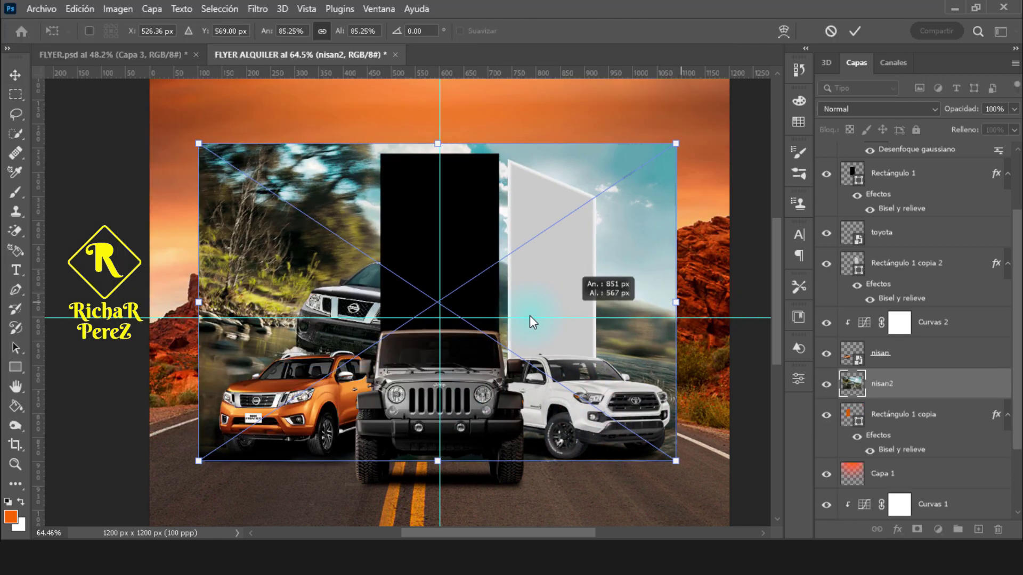
left_click_drag(676, 461, 491, 397)
left_click_drag(450, 290, 453, 248)
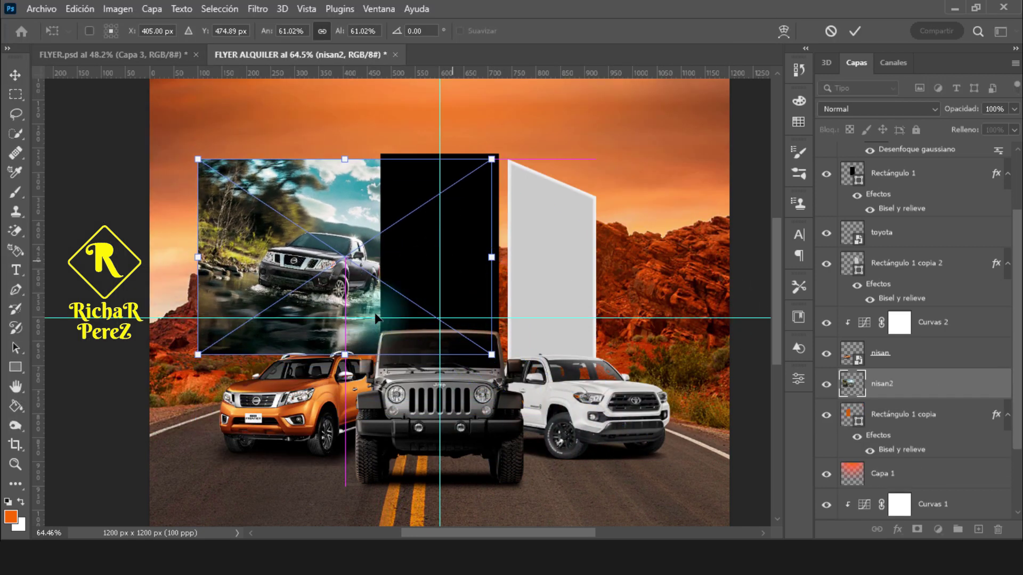
left_click_drag(344, 355, 344, 367)
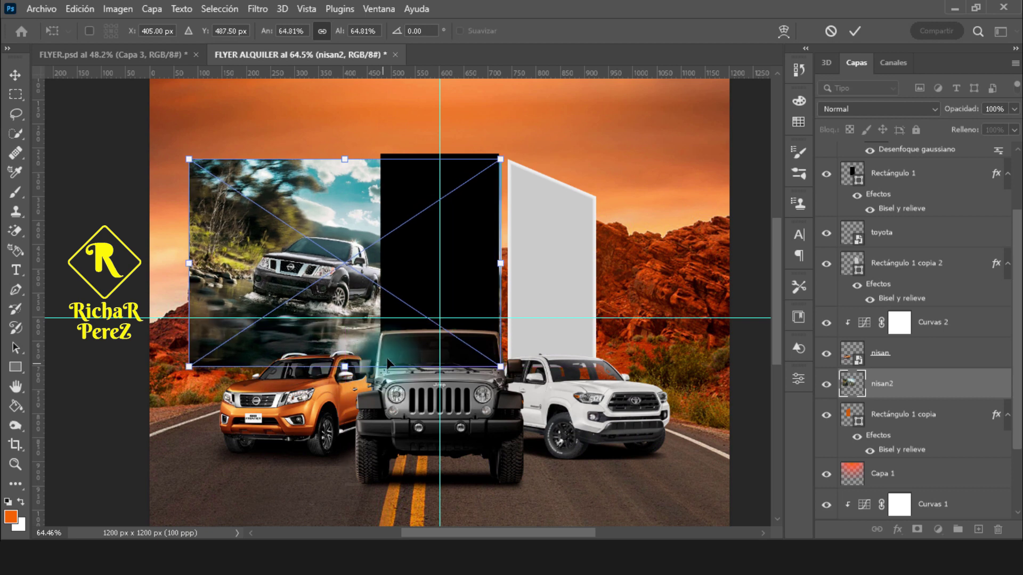
key("Return")
- Clip nisan2 into the left panel at 50% opacity, then select Rectángulo 1
right_click(932, 388)
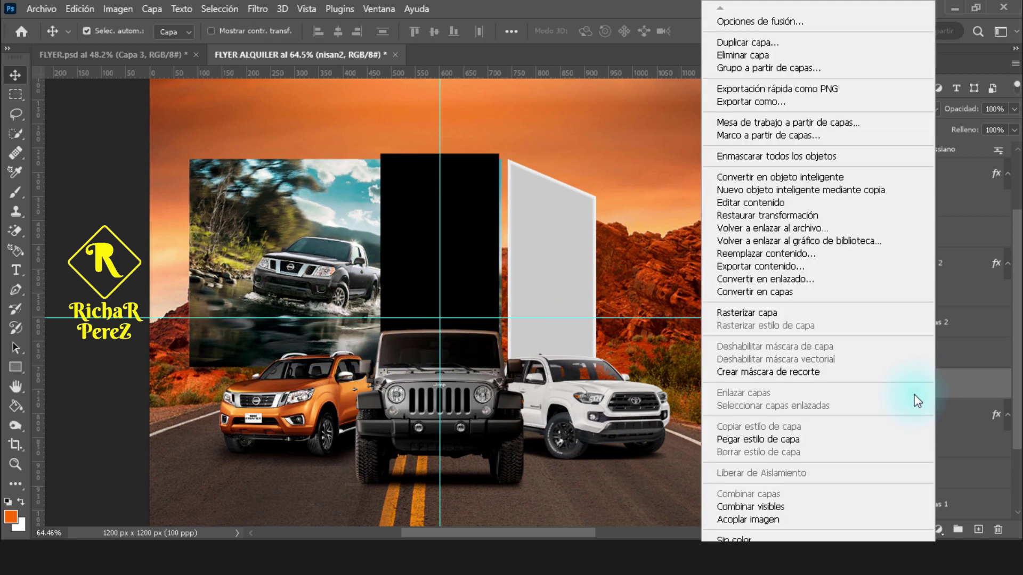
left_click(806, 378)
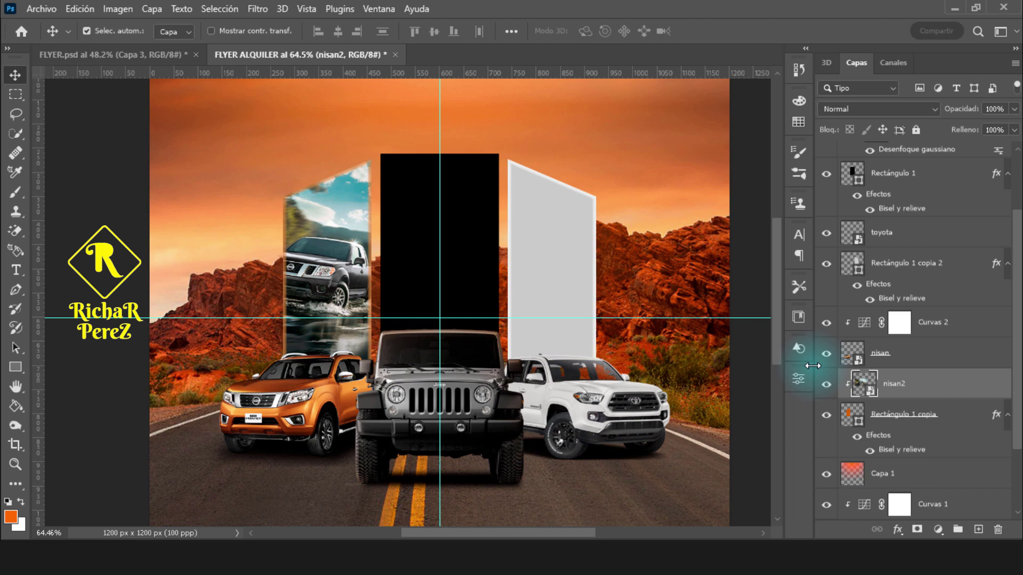
left_click(993, 108)
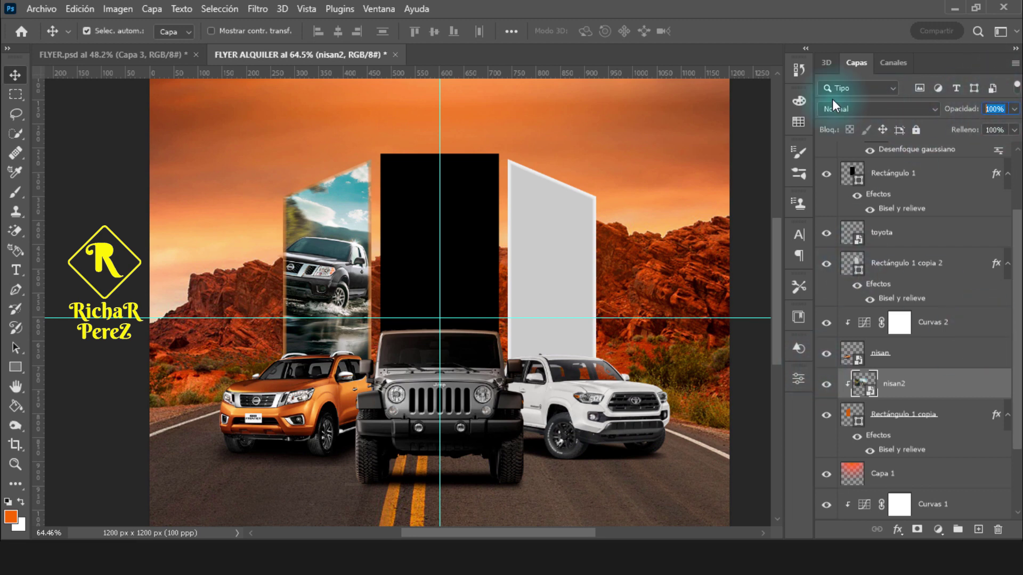
type("50")
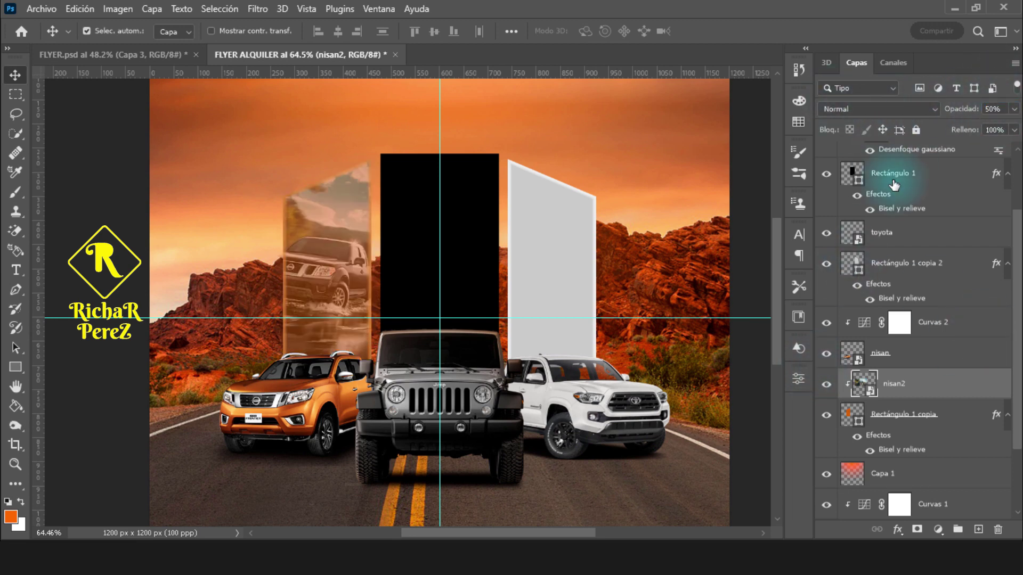
left_click(914, 198)
scroll(914, 200, "up", 1)
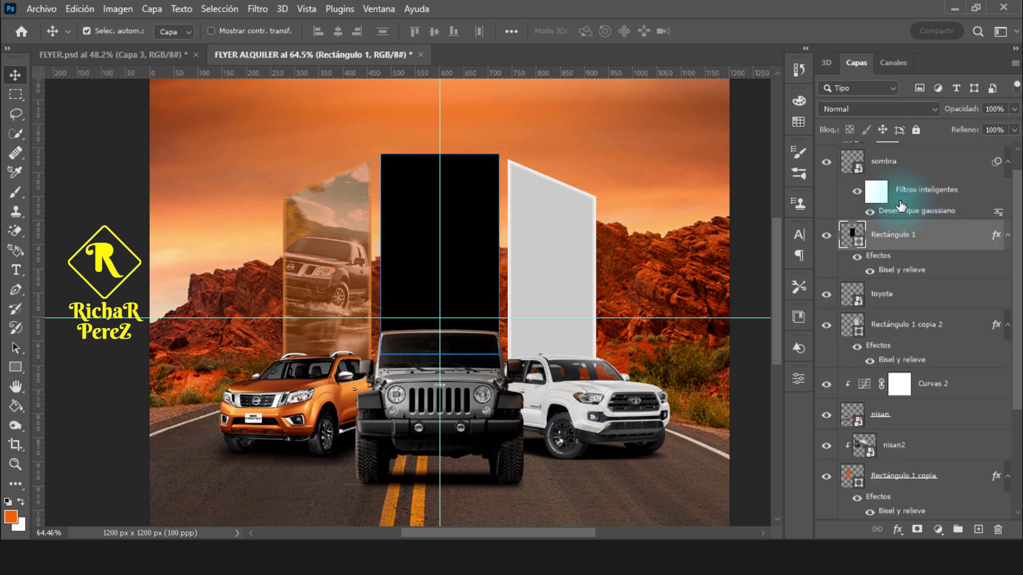
left_click(42, 9)
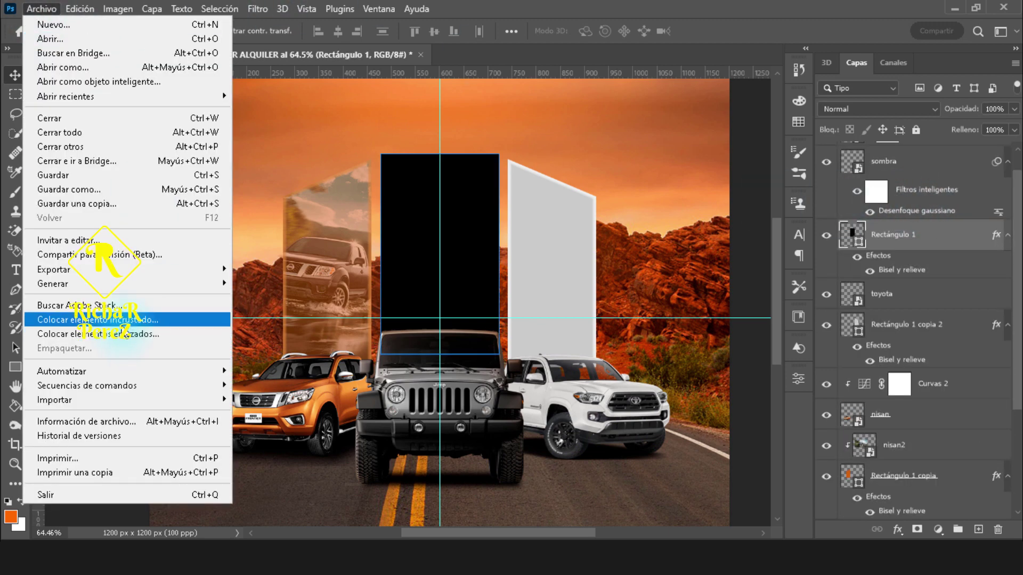
- Place the jeep 2 photo as an embedded image, shrunk over the middle panel
left_click(126, 320)
left_click(439, 162)
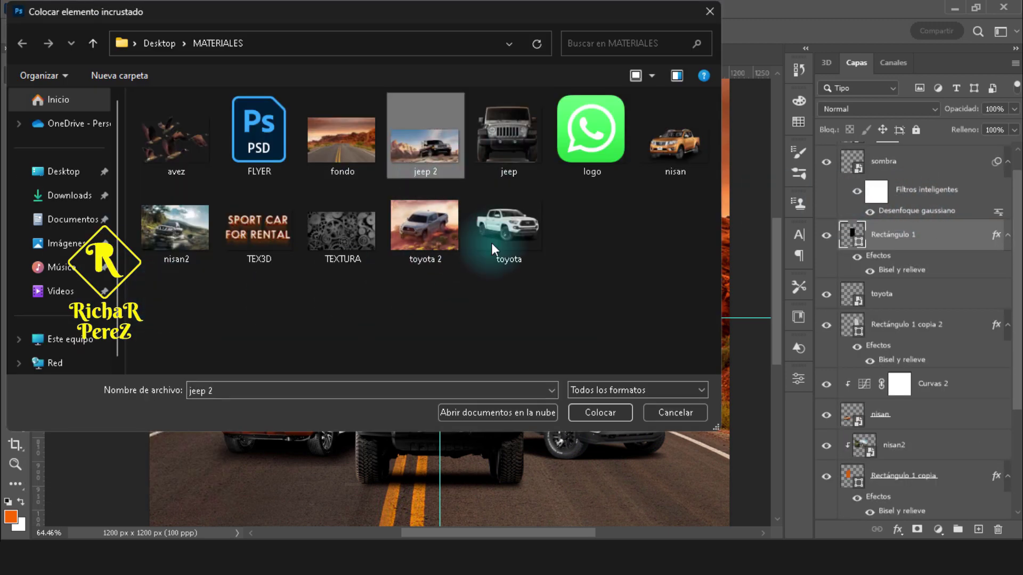
left_click(602, 419)
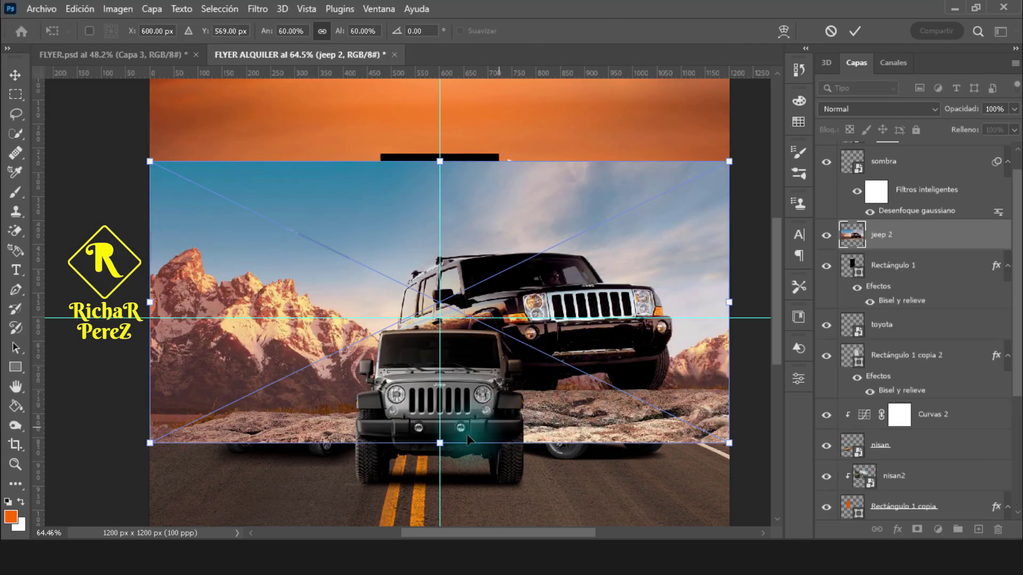
left_click_drag(439, 442, 422, 365)
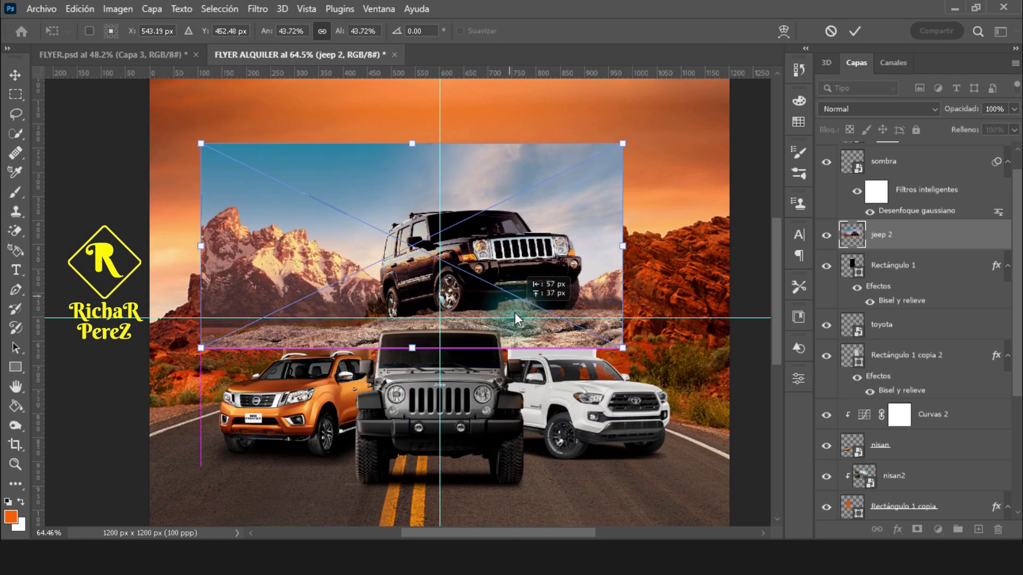
mouse_move(488, 306)
left_mouse_down()
mouse_move(509, 320)
mouse_move(485, 317)
left_mouse_up()
type("478")
key("Return")
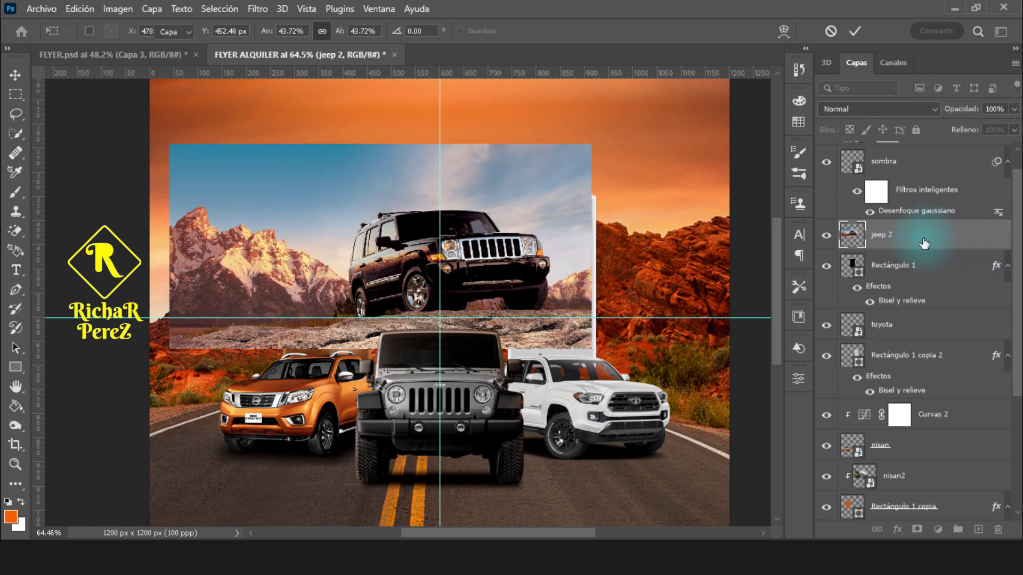
- Clip jeep 2 into the black panel at 50% opacity, then select Rectángulo 1 copia 2
right_click(929, 234)
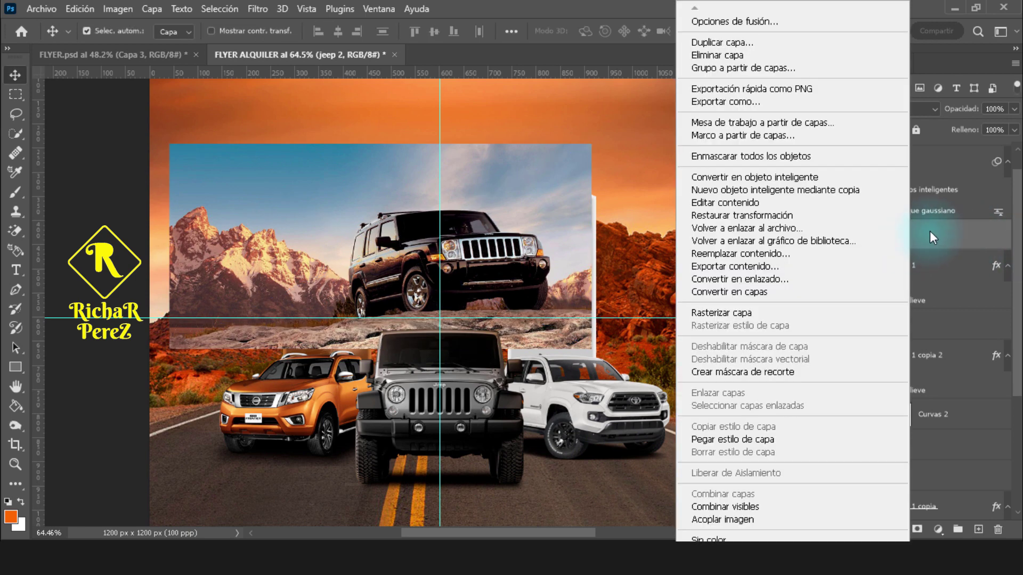
left_click(747, 368)
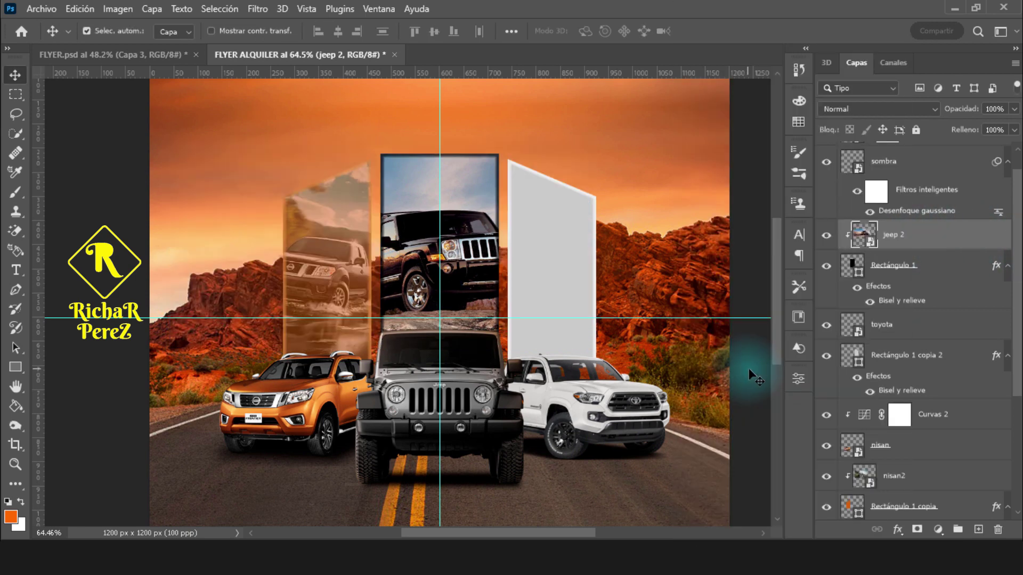
left_click(994, 109)
type("50")
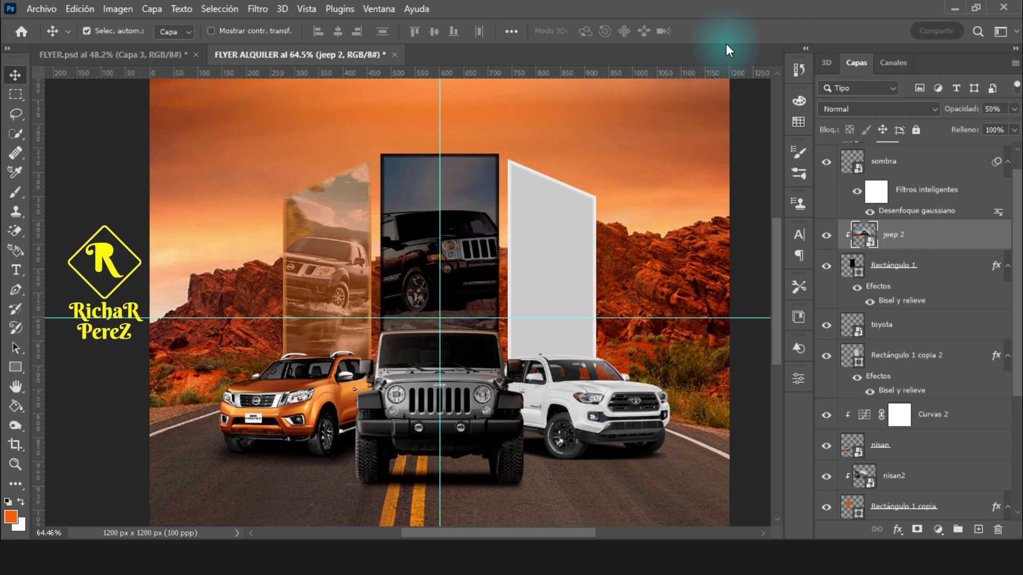
scroll(948, 341, "up", 1)
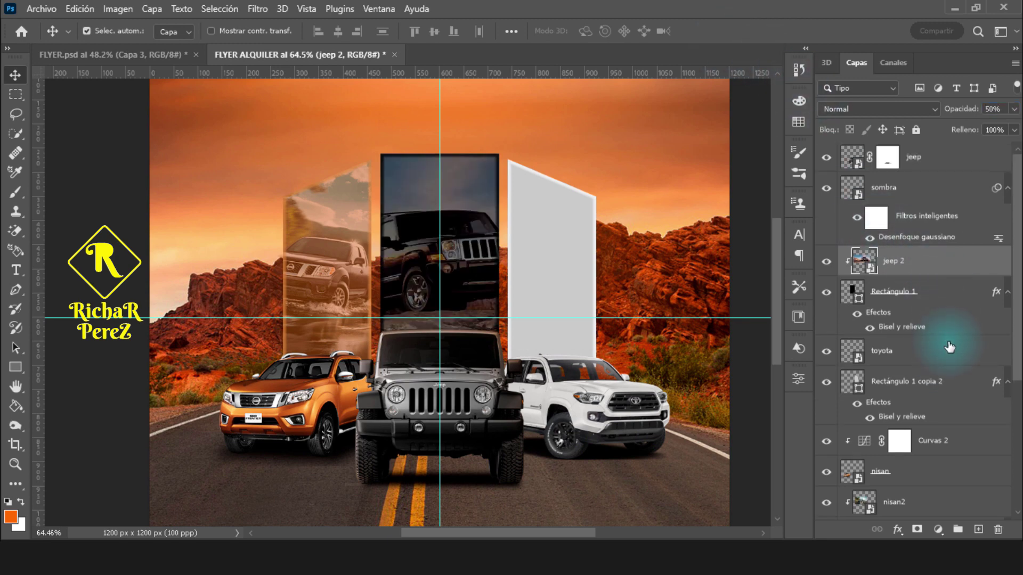
left_click(838, 390)
- Place the toyota 2 photo as an embedded image, sized and fitted over the right panel
left_click(826, 382)
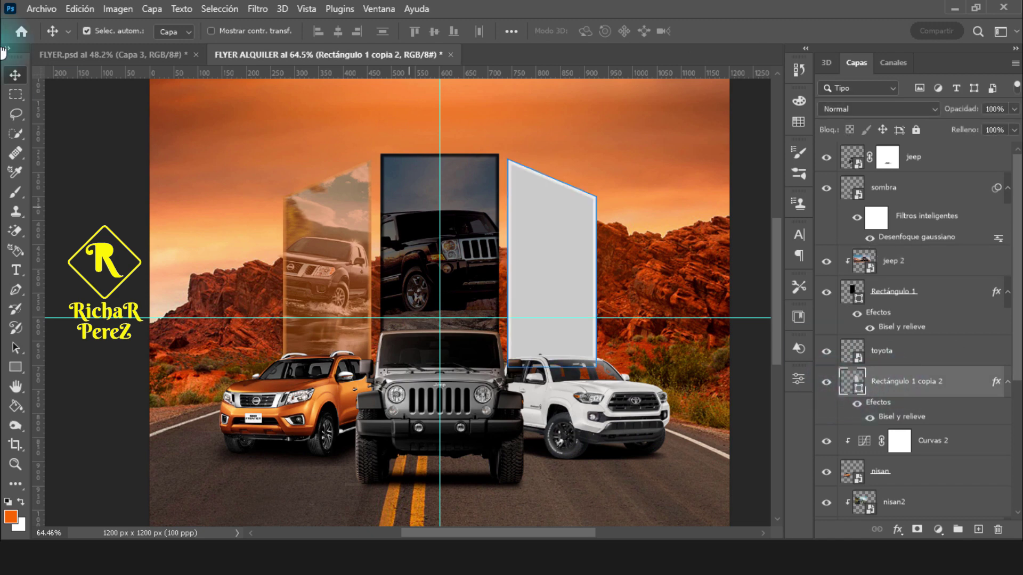
left_click(42, 8)
left_click(107, 319)
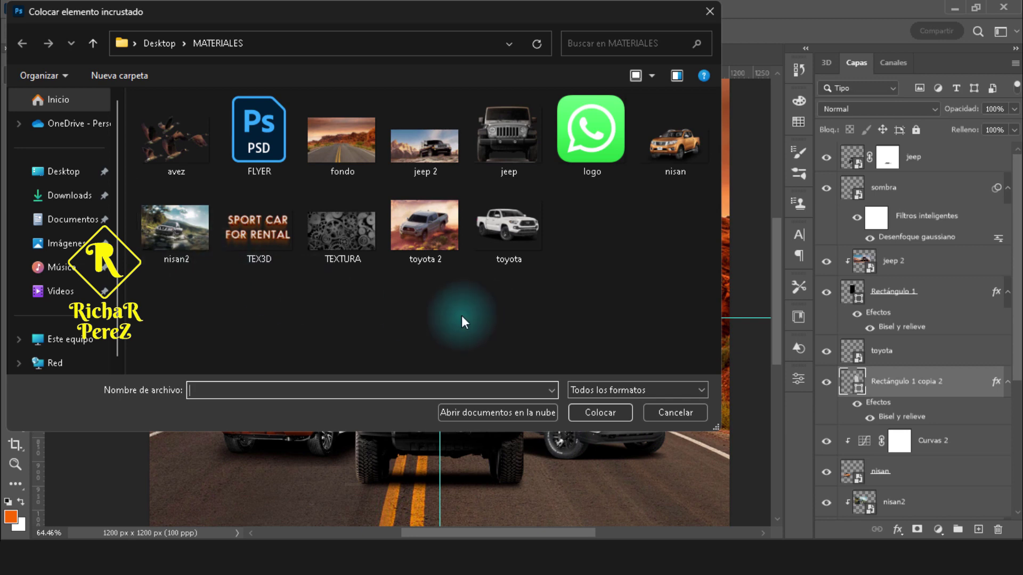
left_click(461, 260)
left_click(603, 417)
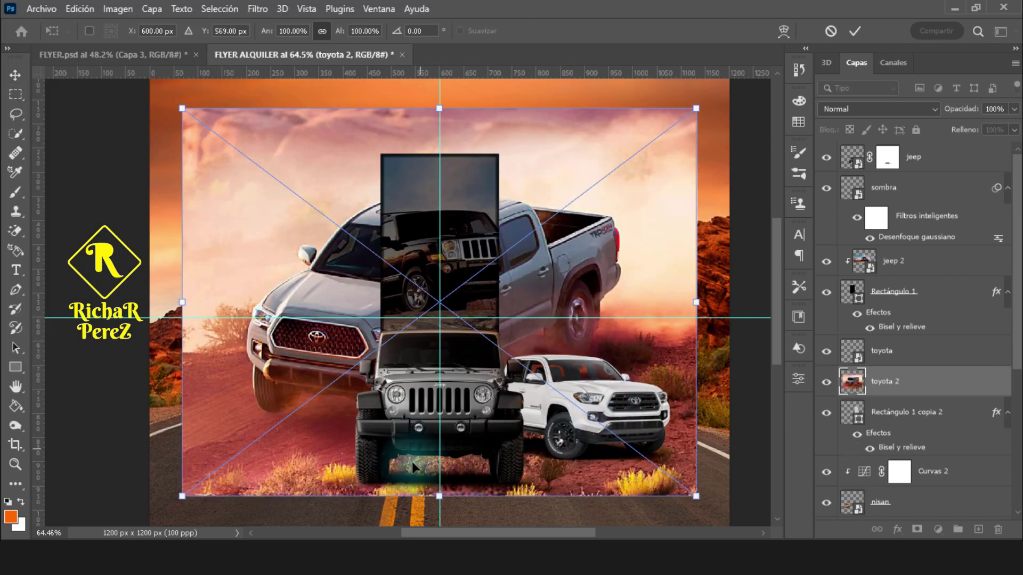
mouse_move(440, 498)
left_mouse_down()
mouse_move(449, 304)
mouse_move(600, 336)
mouse_move(588, 331)
left_mouse_up()
left_click_drag(580, 159, 570, 154)
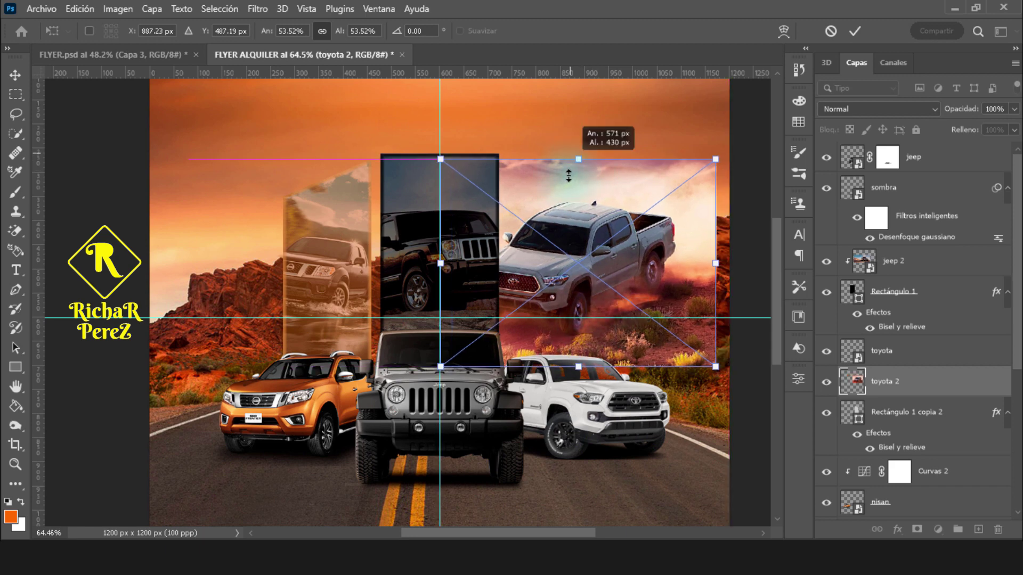
left_click_drag(622, 264, 613, 264)
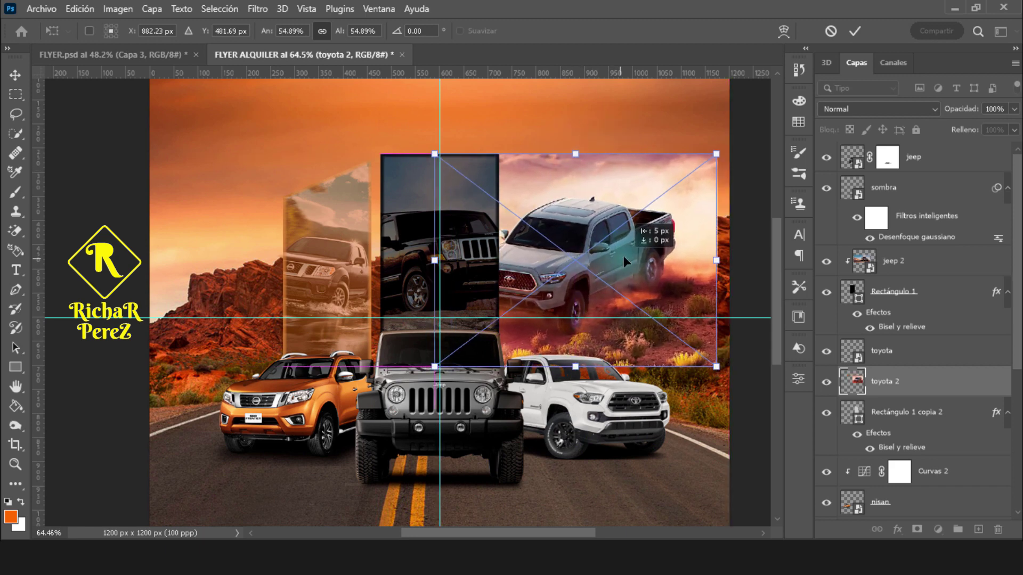
key("Return")
- Clip toyota 2 into the right panel at 50% opacity
right_click(939, 373)
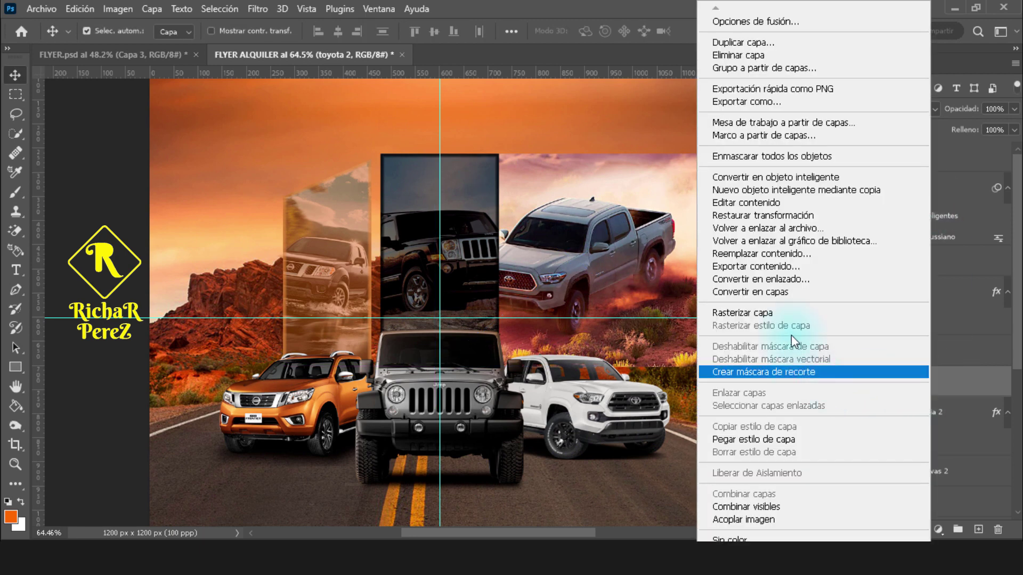
left_click(787, 372)
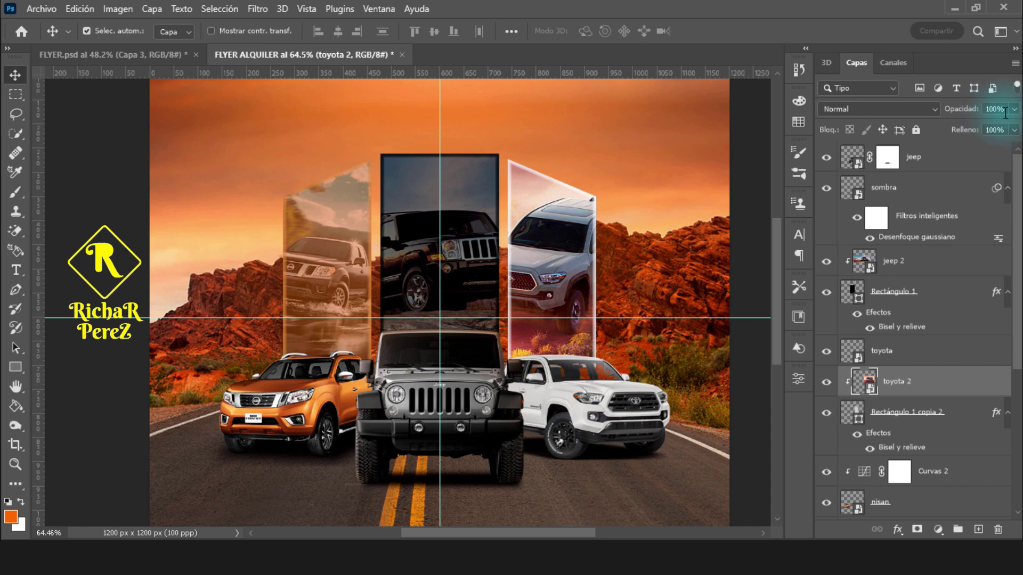
type("50")
key("Return")
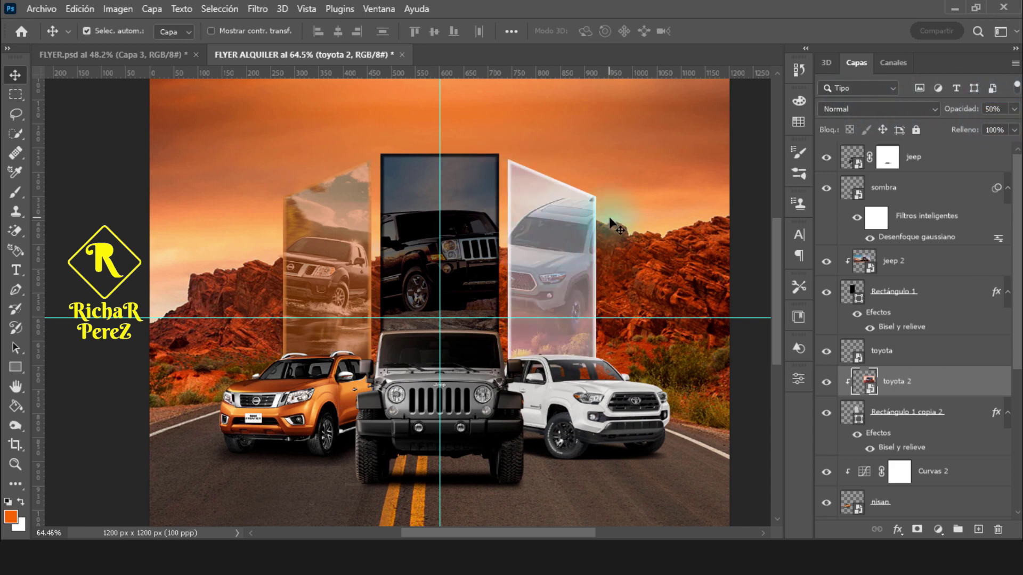
- Check the Nissan layers' visibility, then add a new empty layer, Capa 2, above nisan2
left_click(886, 261)
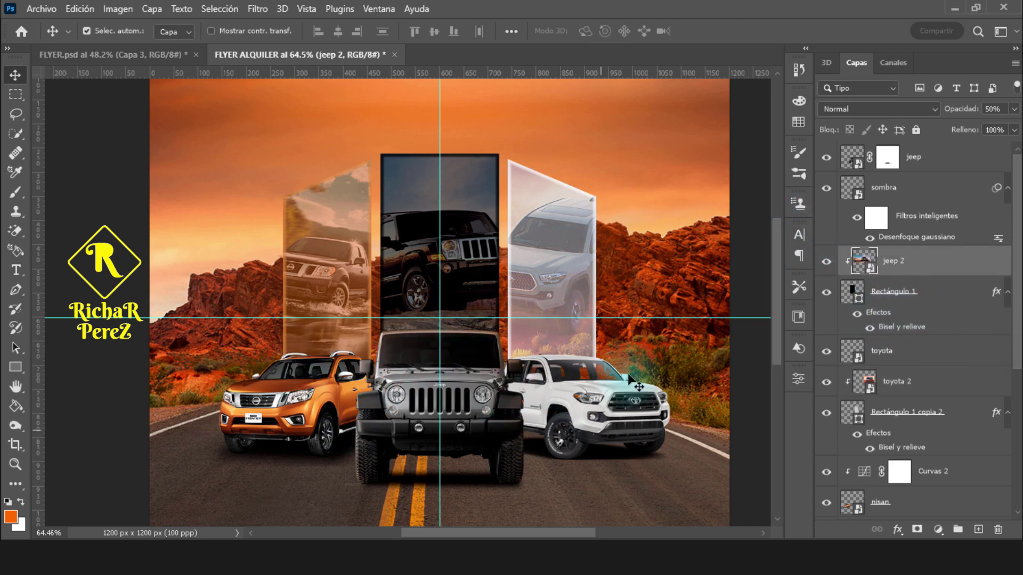
scroll(948, 381, "down", 2)
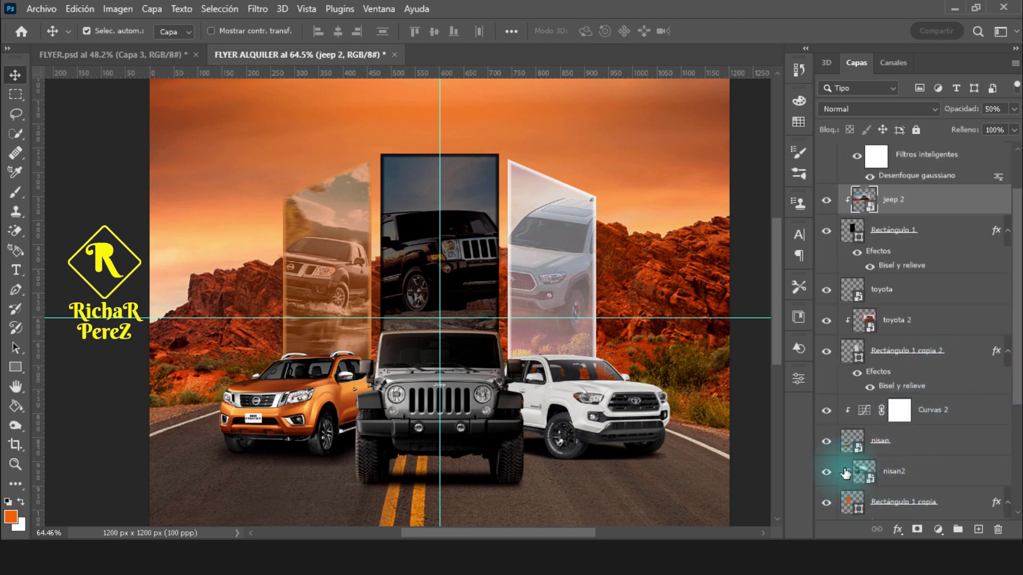
left_click(827, 442)
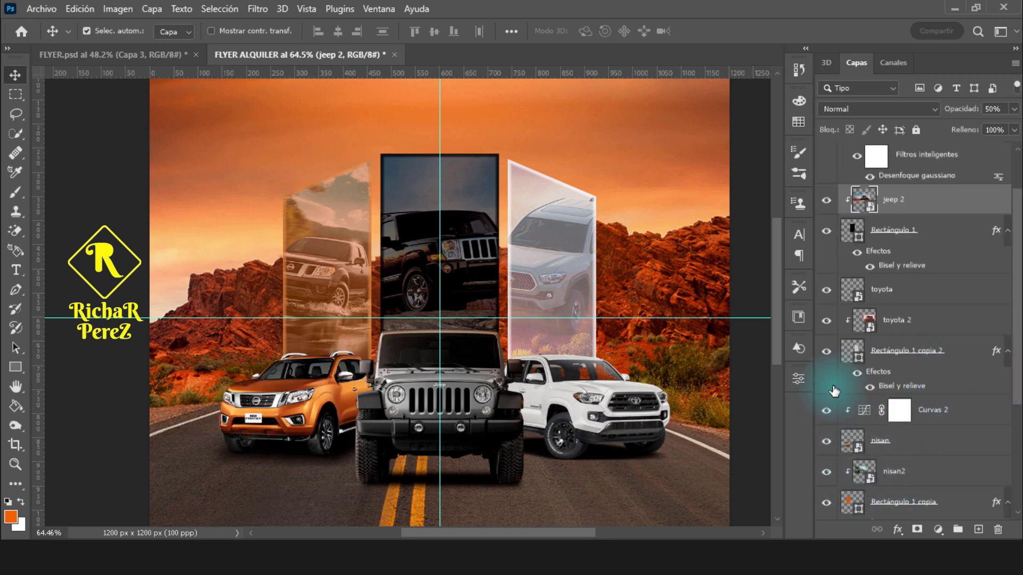
left_click(826, 502)
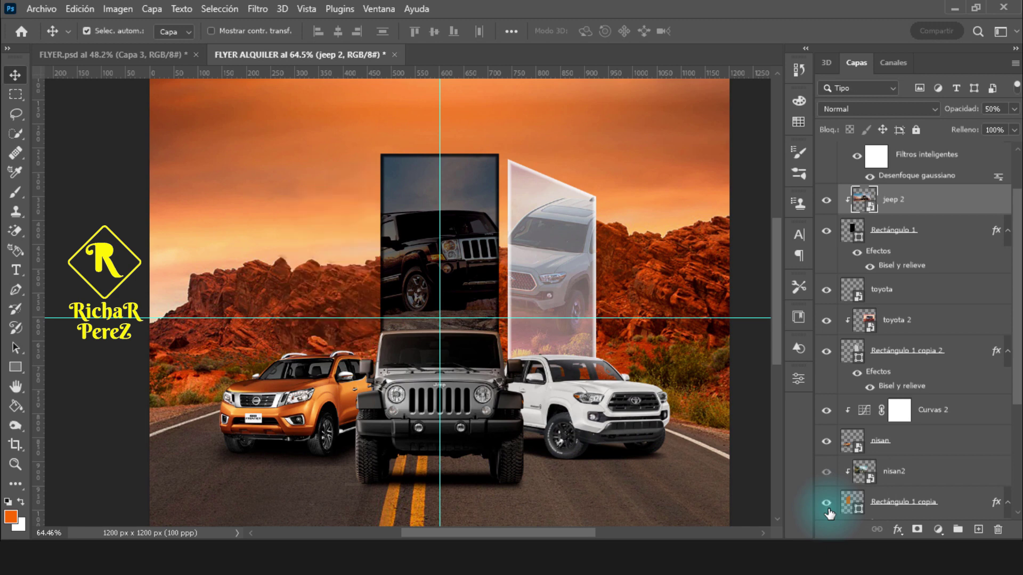
left_click(850, 482)
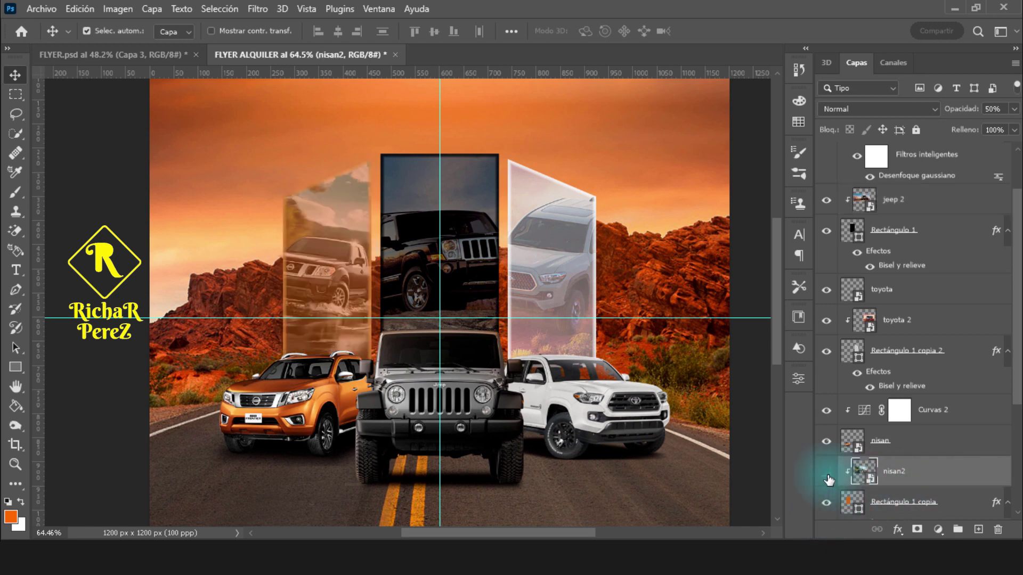
left_click(827, 475)
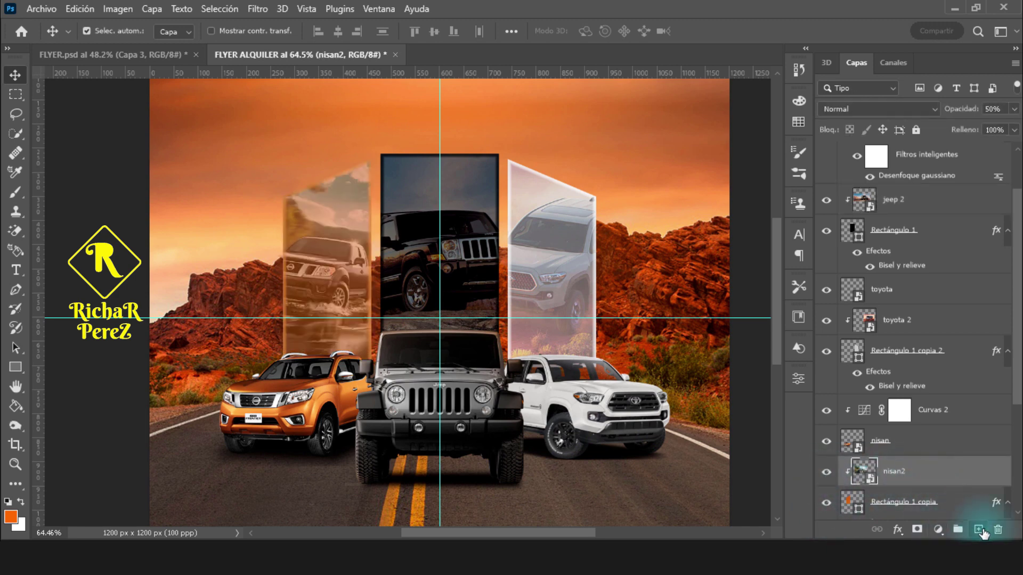
left_click(979, 529)
key("t")
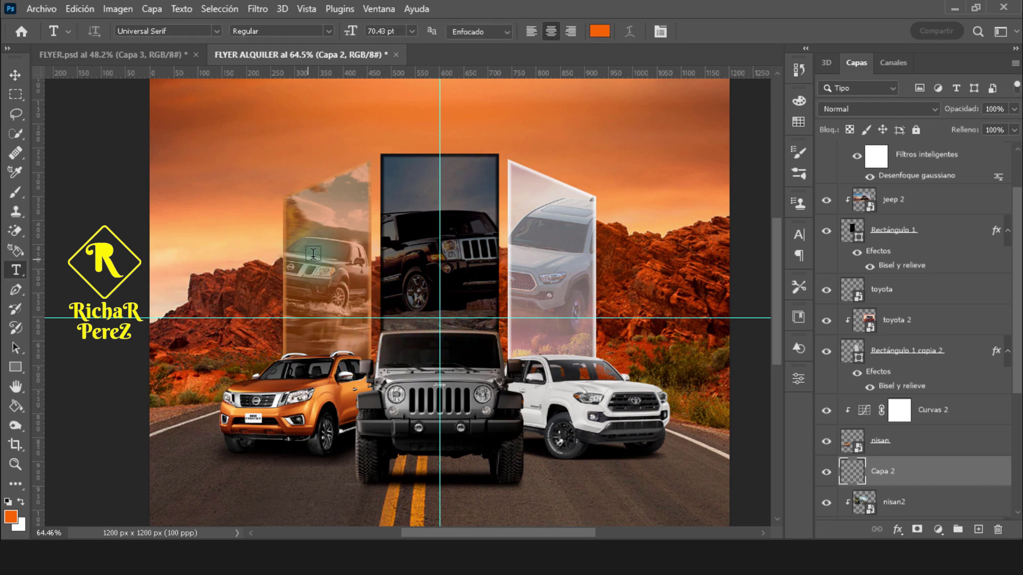
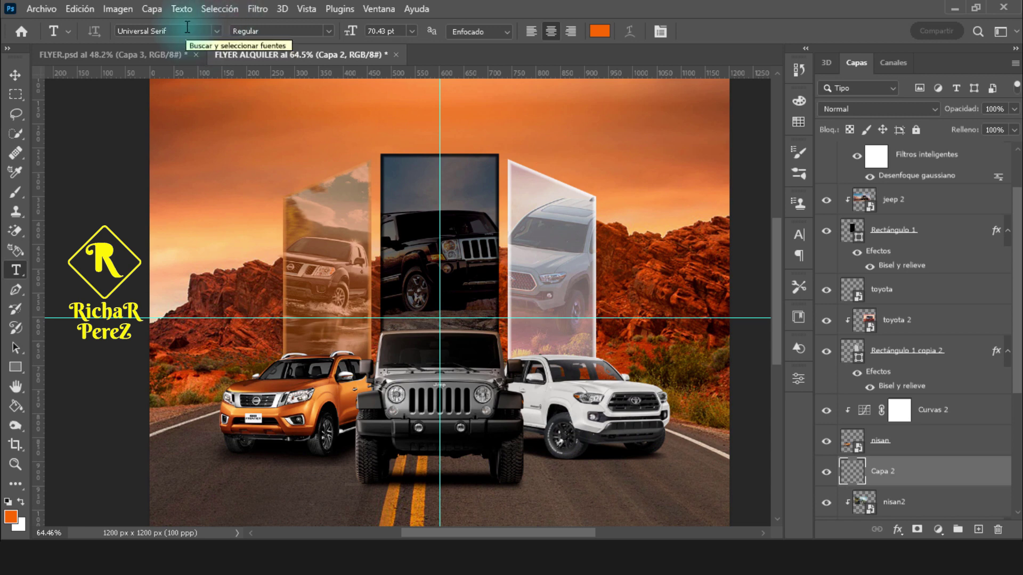
- Add vertical orange NISAN text, scaled down and positioned over the left Nissan panel
left_click(321, 249)
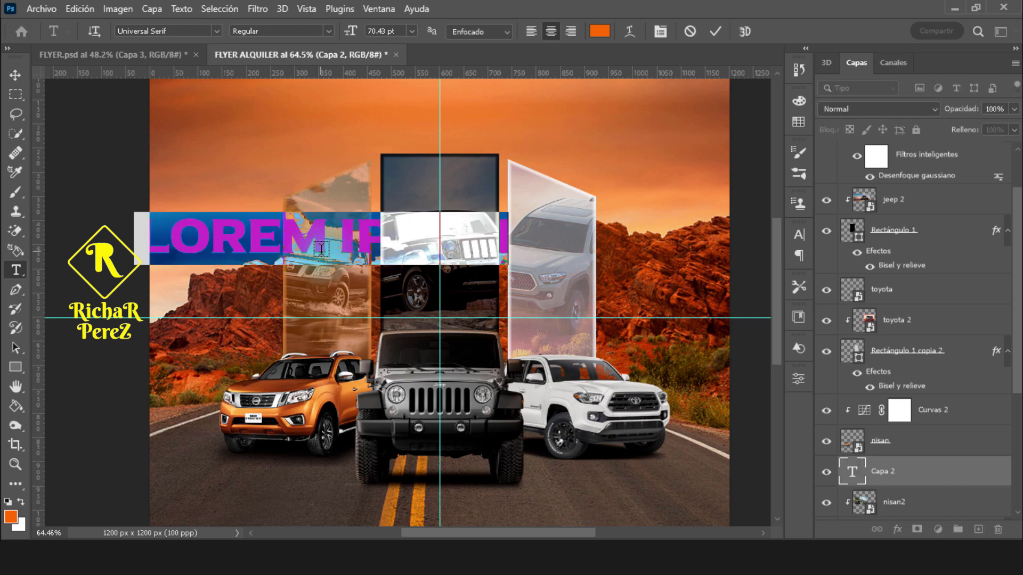
type("NISAN")
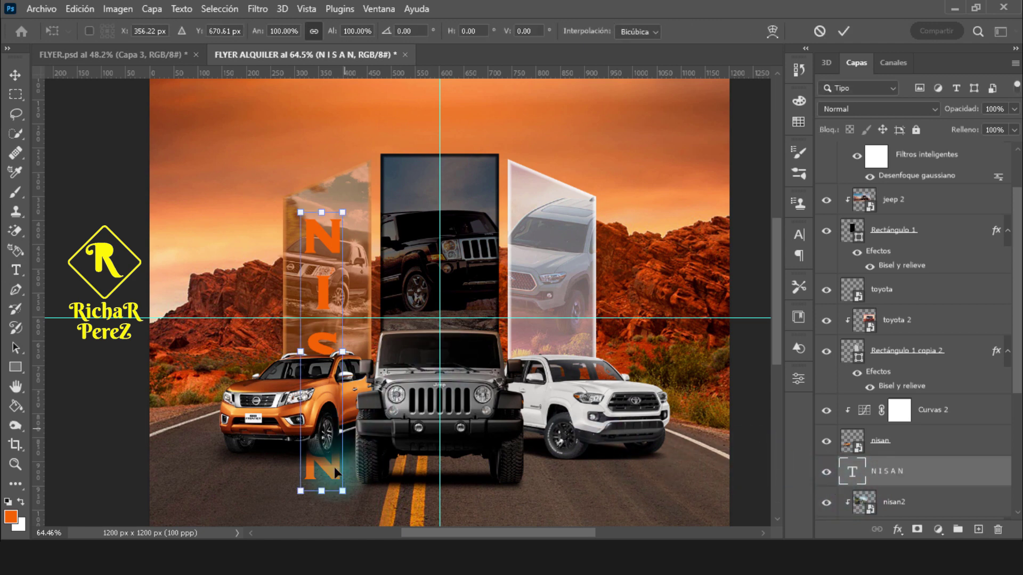
mouse_move(315, 426)
left_mouse_down()
mouse_move(319, 509)
mouse_move(333, 344)
left_mouse_up()
left_click_drag(324, 295, 329, 277)
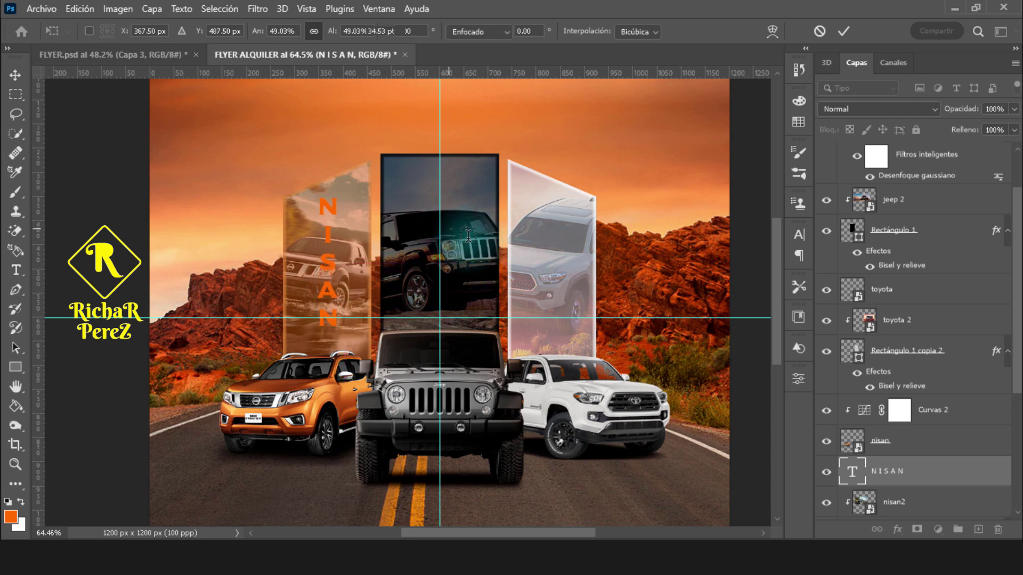
key("Return")
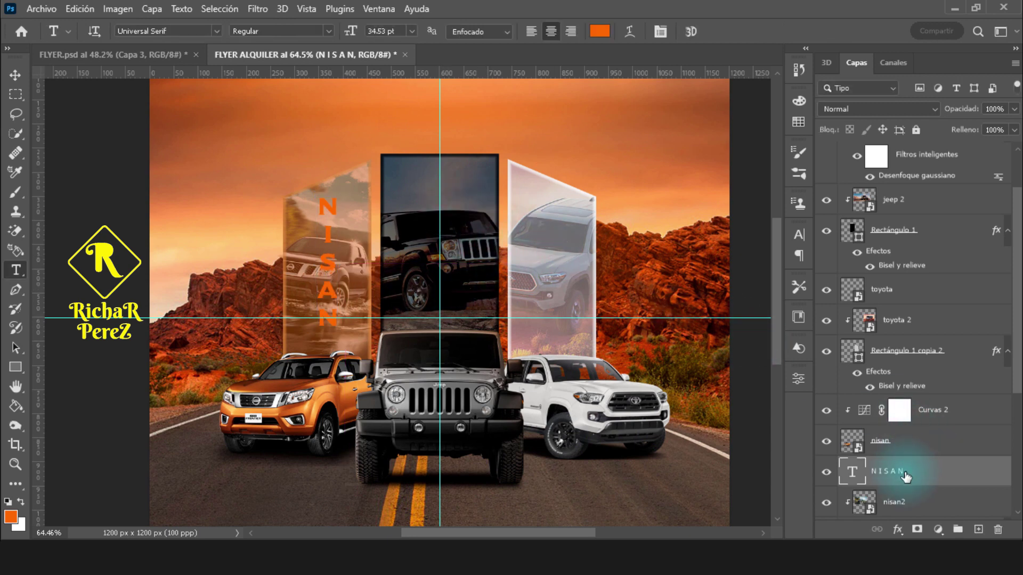
- Give the NISAN layer Fill Opacity 0 and a 2 px white stroke
right_click(903, 472)
left_click(771, 28)
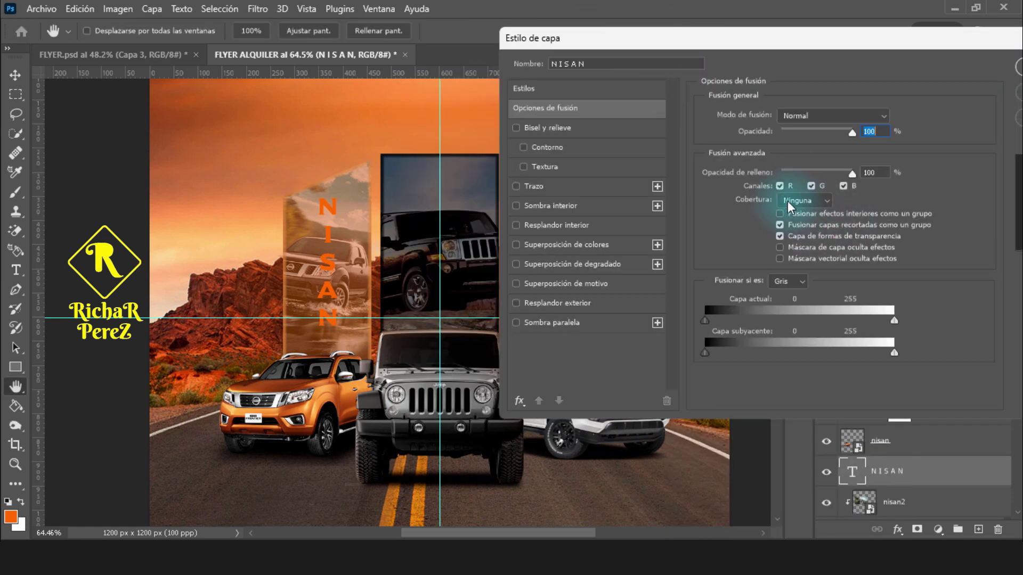
left_click_drag(850, 173, 660, 175)
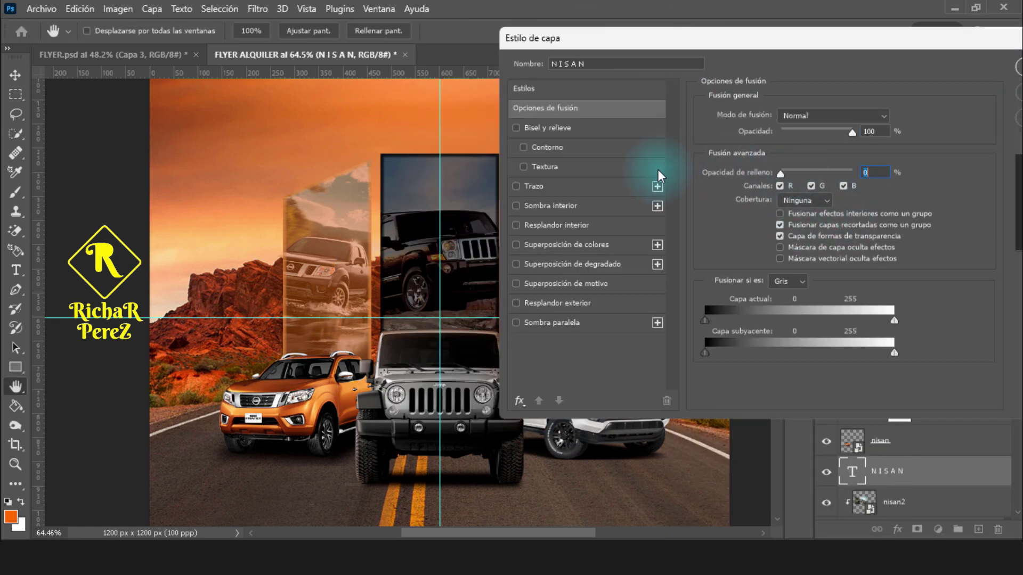
left_click(540, 186)
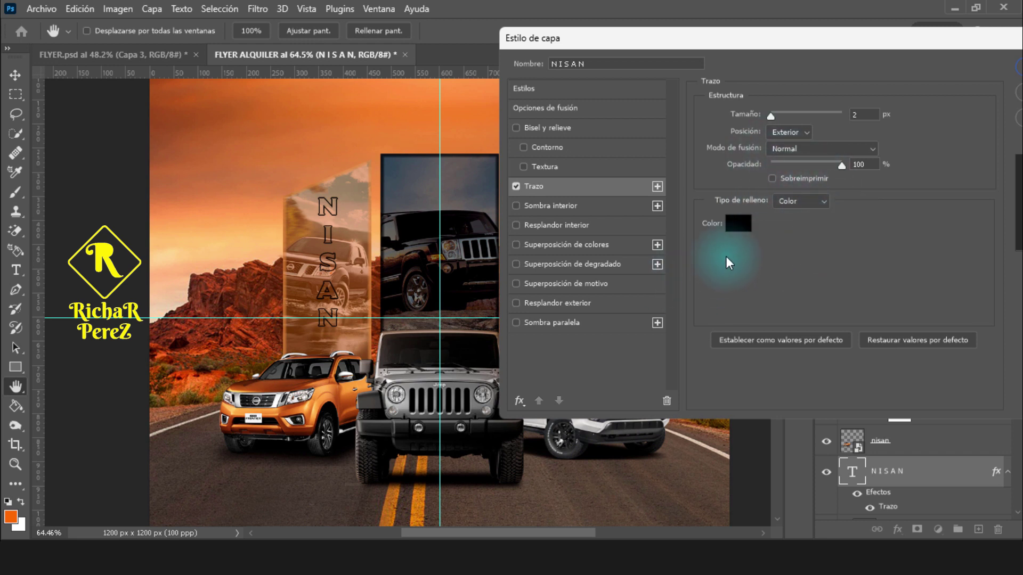
left_click(746, 226)
left_click(552, 64)
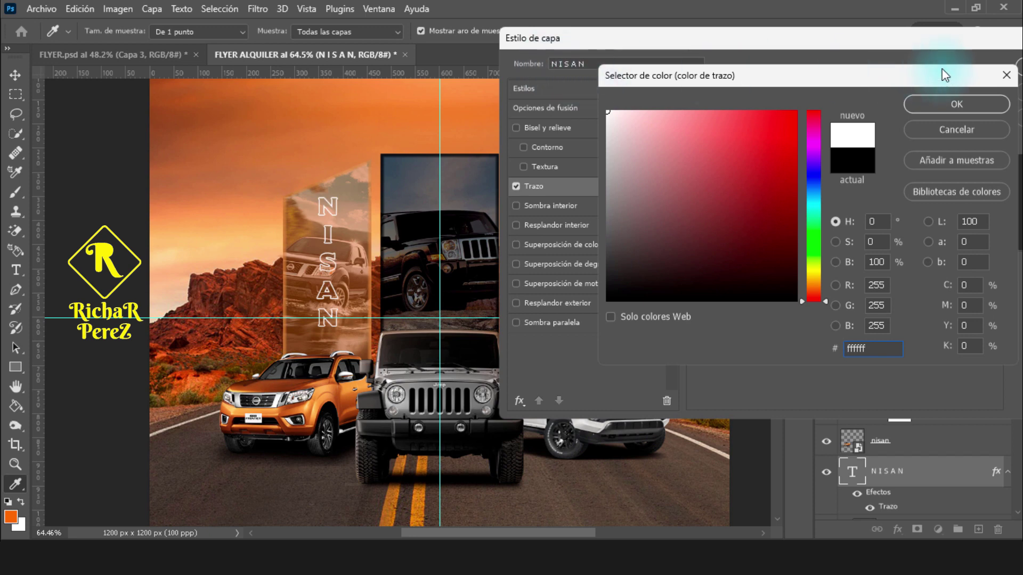
left_click(949, 107)
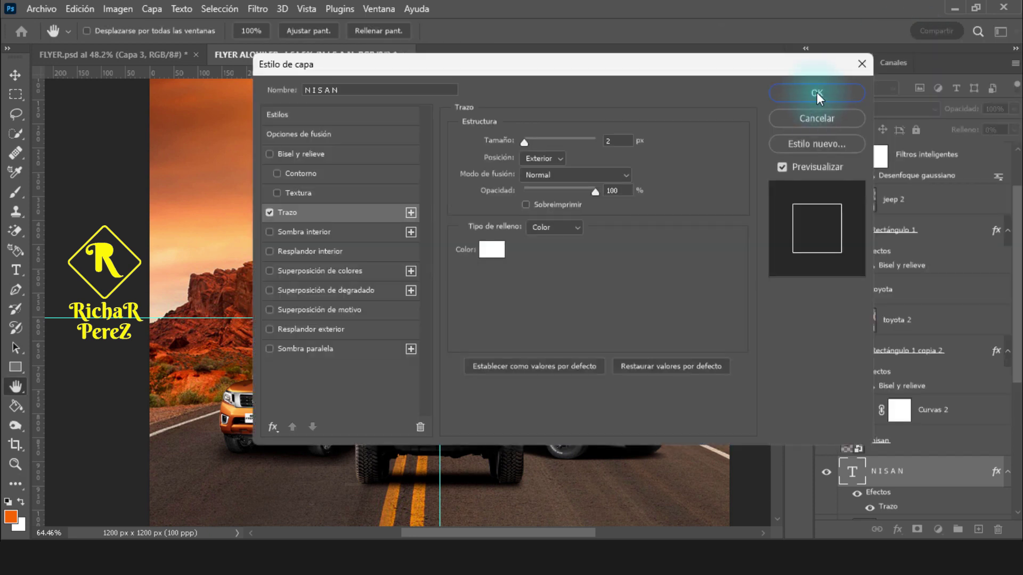
left_click(816, 92)
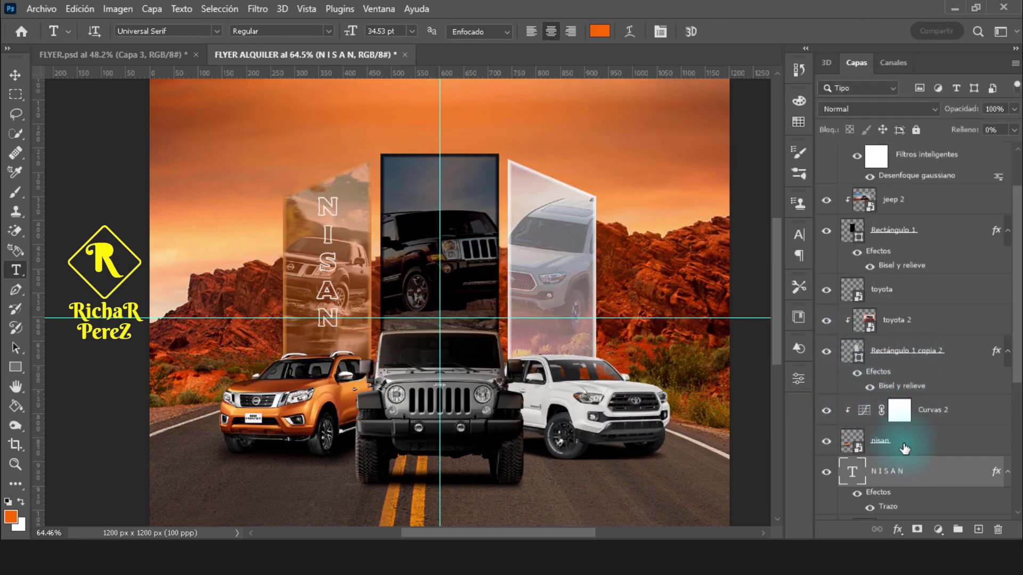
- Duplicate the outlined text onto the other panels and retype a copy as JEEP
key("ctrl+j")
key("ctrl+t")
left_click_drag(321, 290, 551, 290)
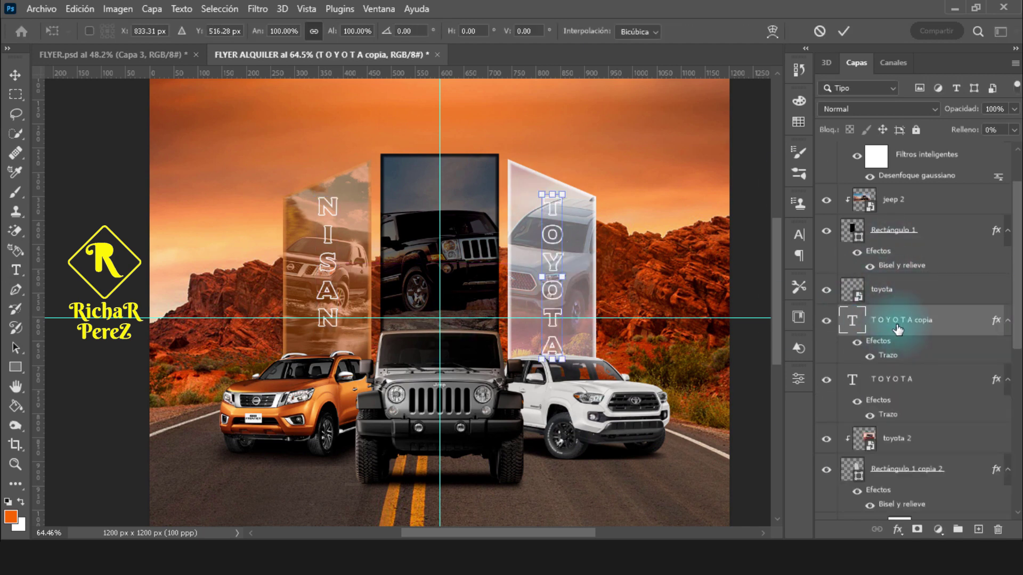
left_click_drag(898, 330, 873, 200)
double_click(852, 200)
type("JEEP")
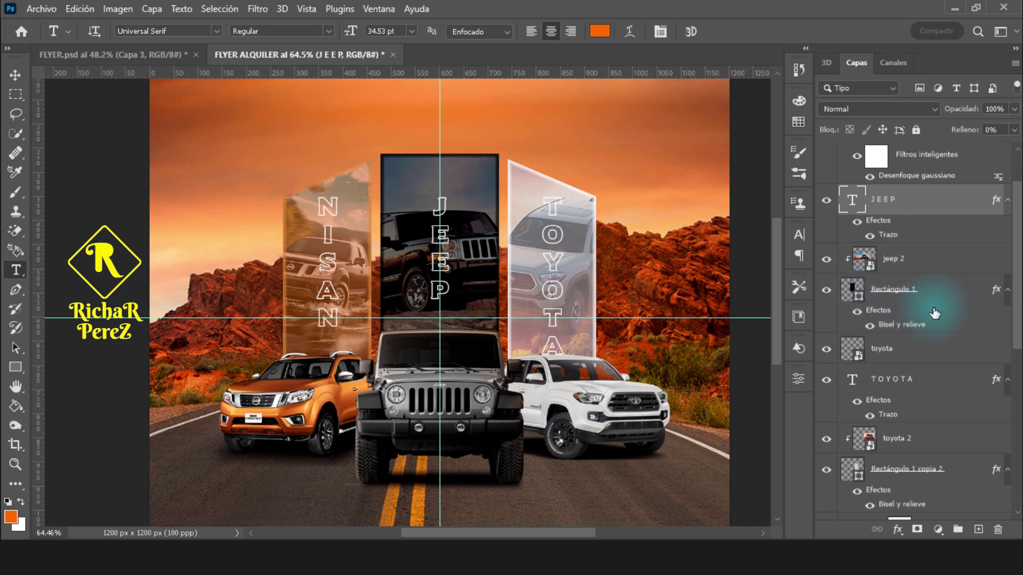
- Add a new empty layer above the jeep layer
scroll(934, 311, "up", 2)
left_click(941, 172)
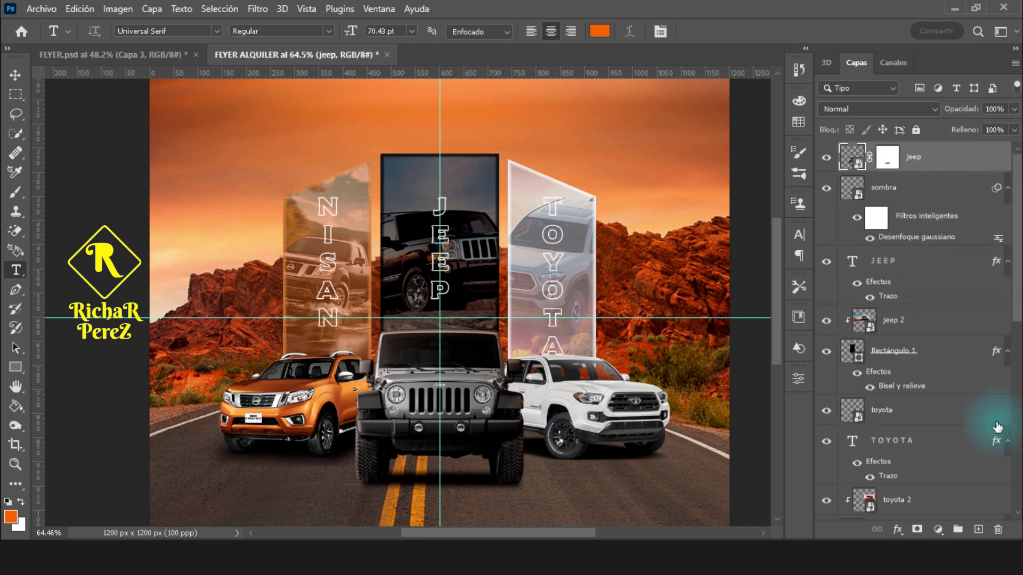
left_click(978, 529)
- Stamp a white Clouds1593 brush cloud into the right side of the sky
key("b")
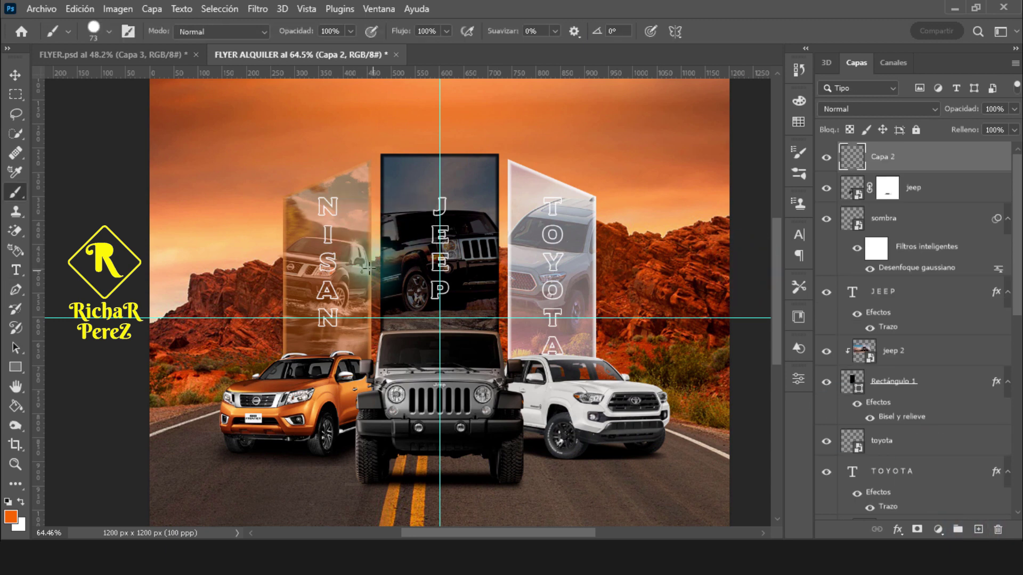
right_click(400, 373)
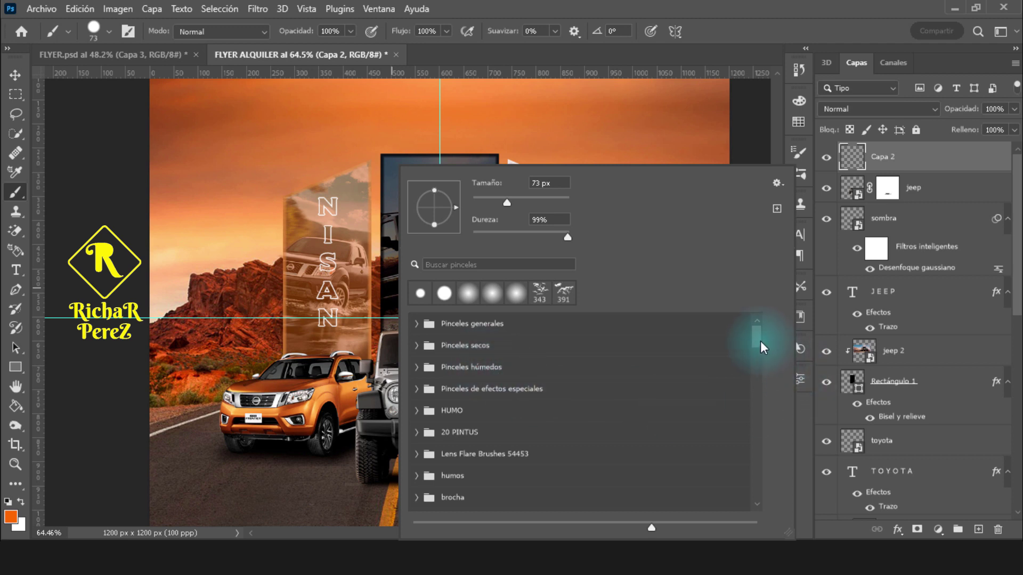
mouse_move(759, 337)
left_mouse_down()
mouse_move(763, 373)
mouse_move(759, 363)
left_mouse_up()
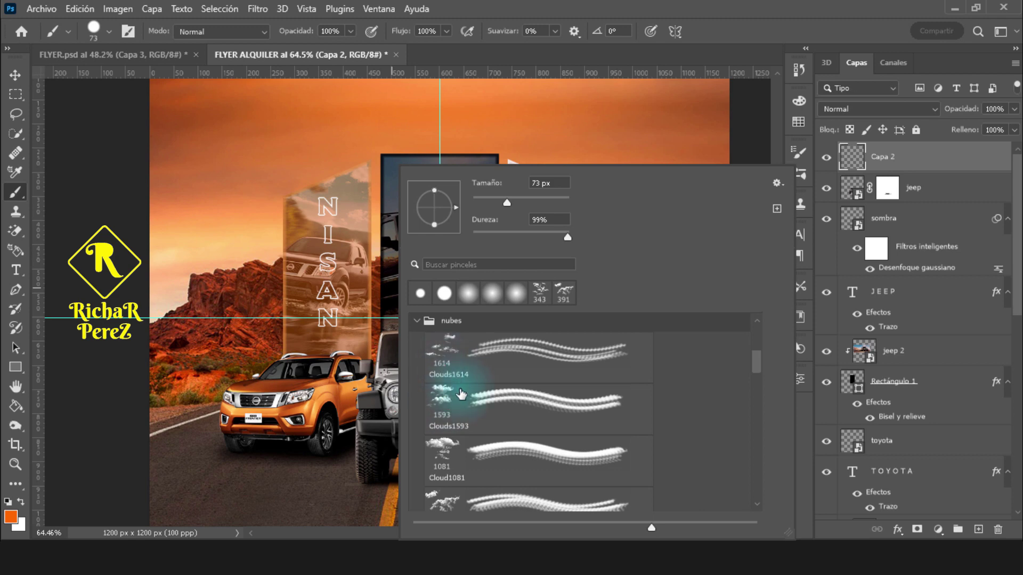
left_click(446, 411)
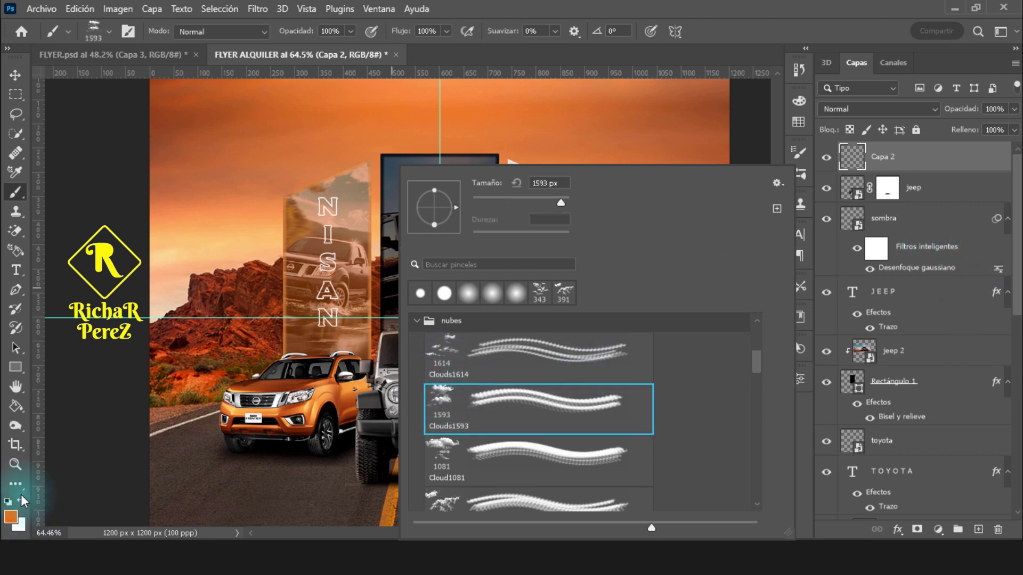
left_click(9, 512)
left_click(607, 111)
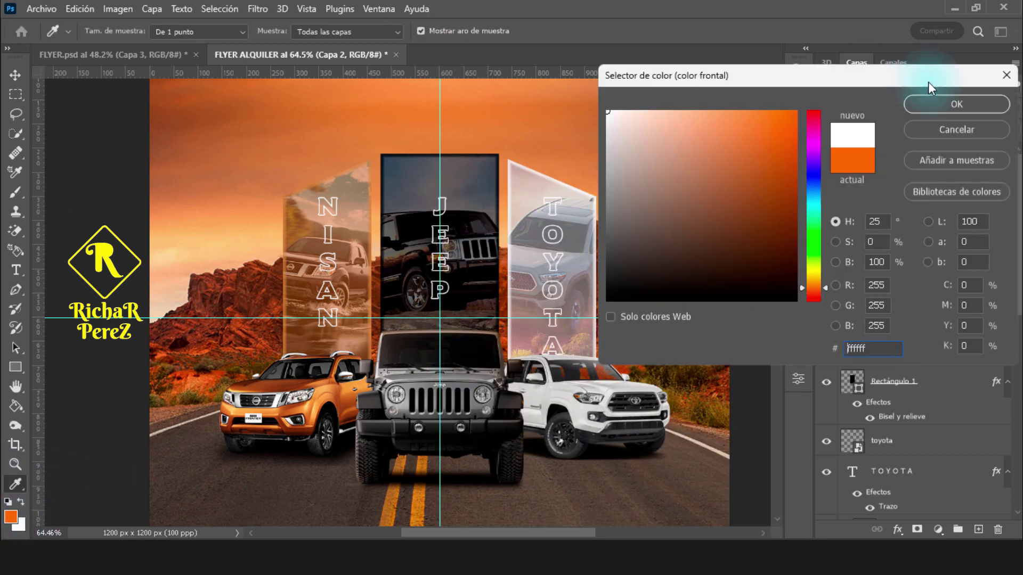
left_click(939, 107)
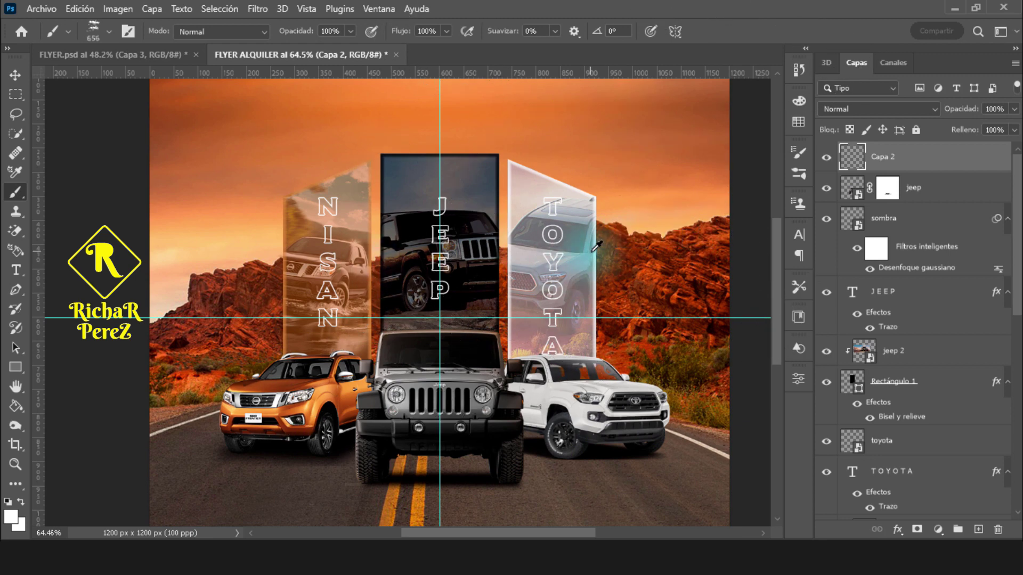
mouse_move(596, 246)
left_mouse_down()
mouse_move(634, 223)
mouse_move(634, 233)
left_mouse_up()
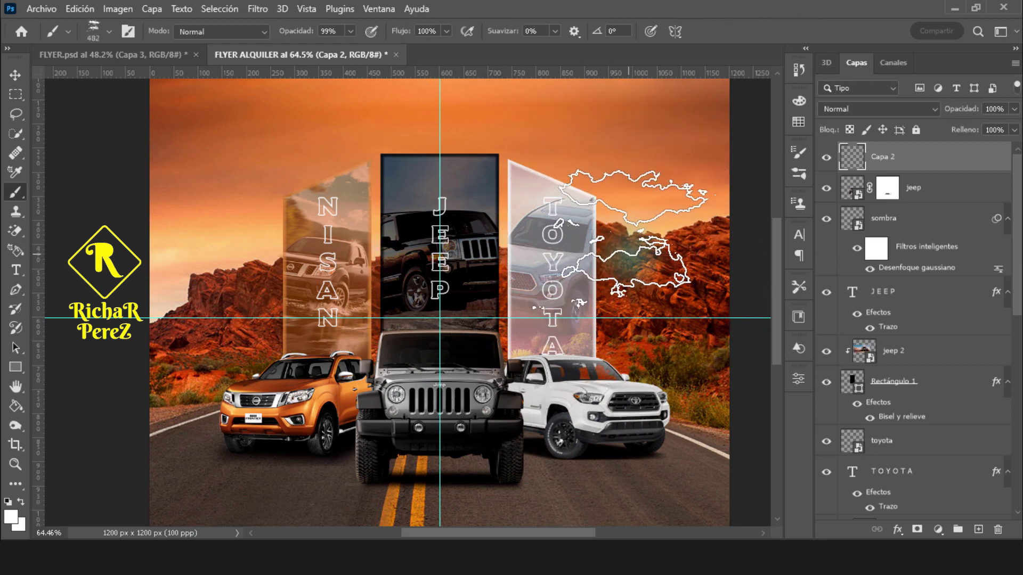
left_click(633, 235)
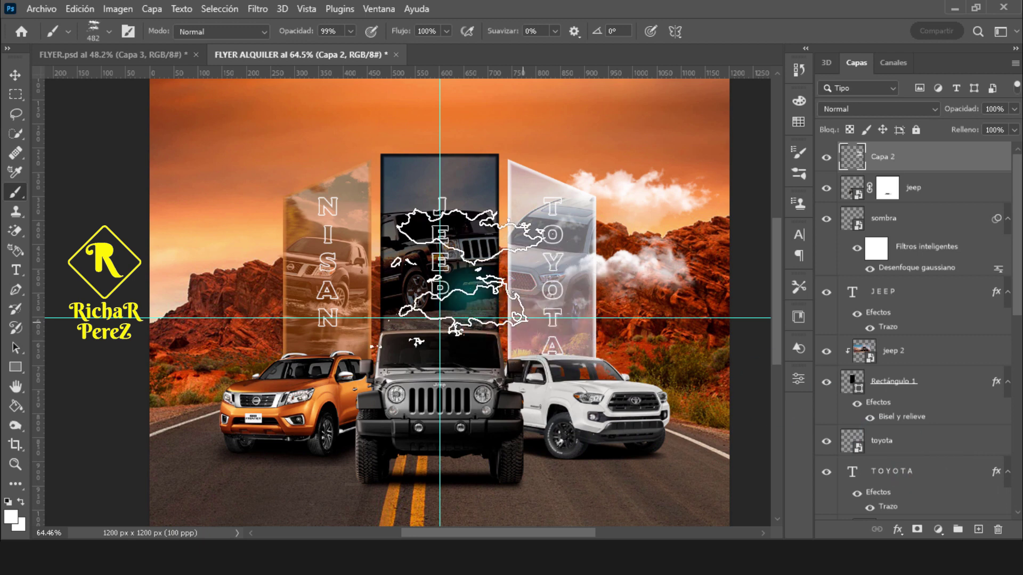
- Stamp a smaller white Cloud1081 cloud at the top of the sky
right_click(457, 261)
left_click(503, 449)
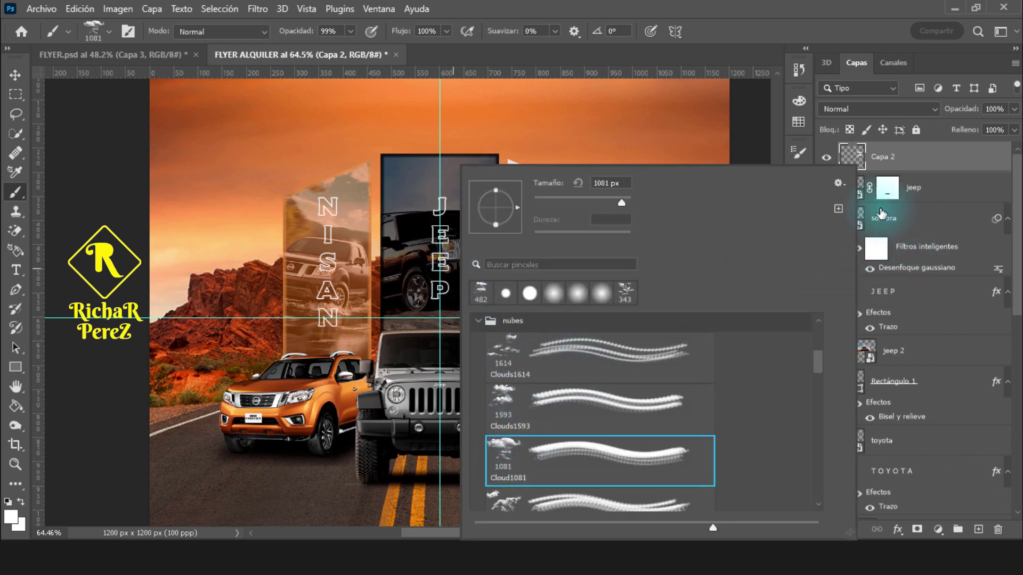
left_click(852, 157)
left_click_drag(469, 176, 458, 197)
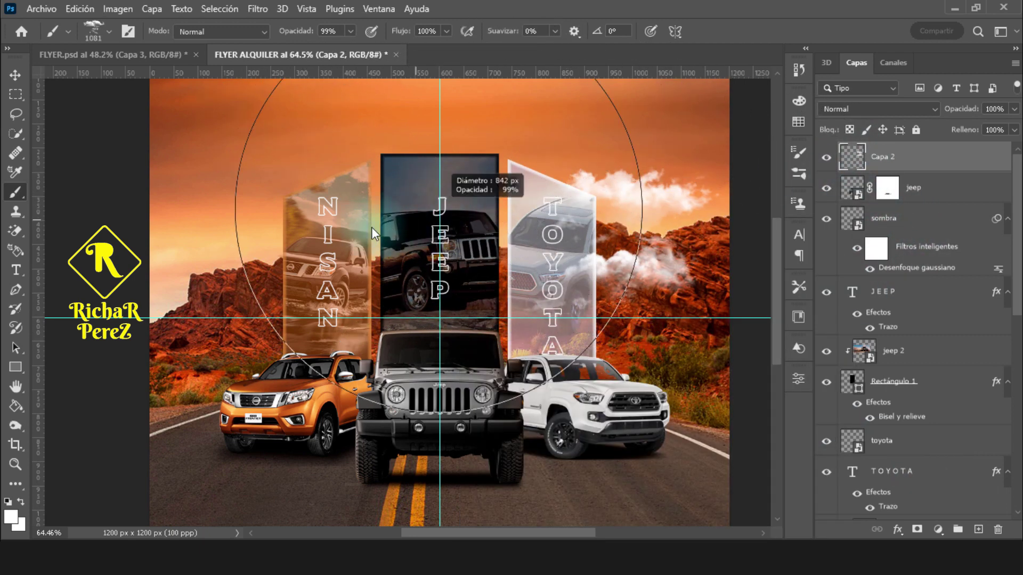
scroll(456, 219, "up", 1)
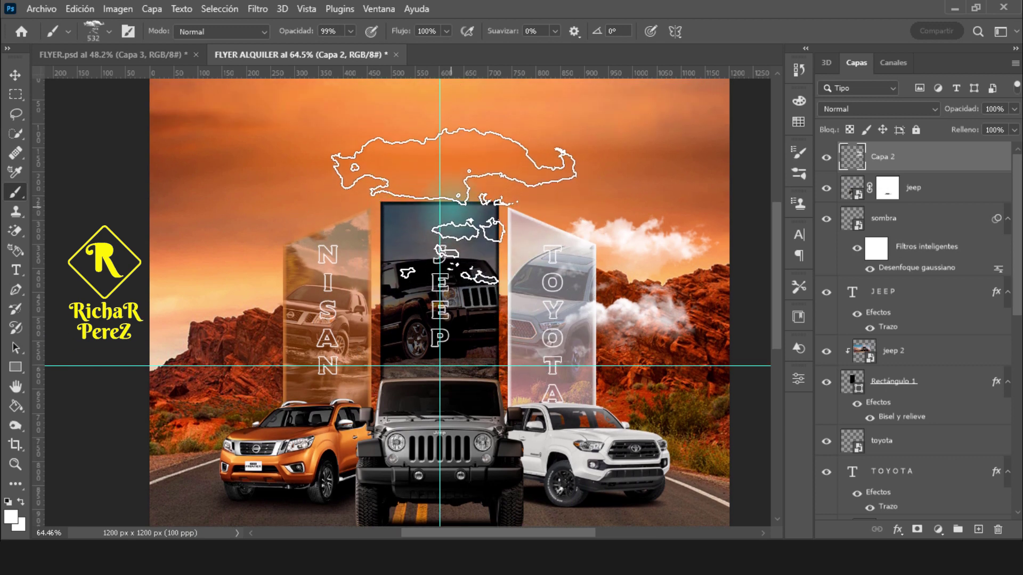
left_click(450, 209)
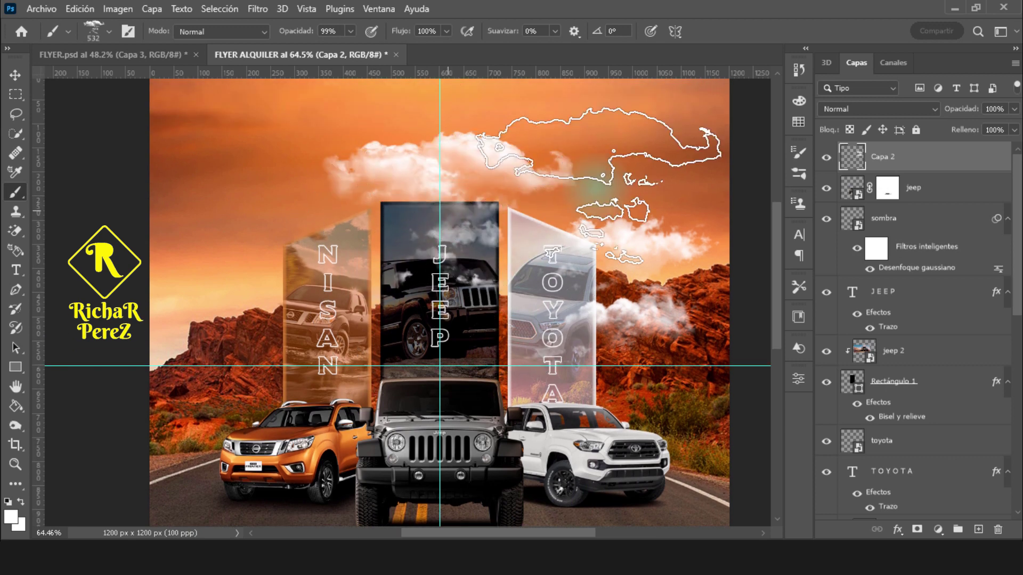
- Stamp a white Clouds1453 cloud in the upper-left sky
right_click(397, 356)
scroll(447, 448, "down", 1)
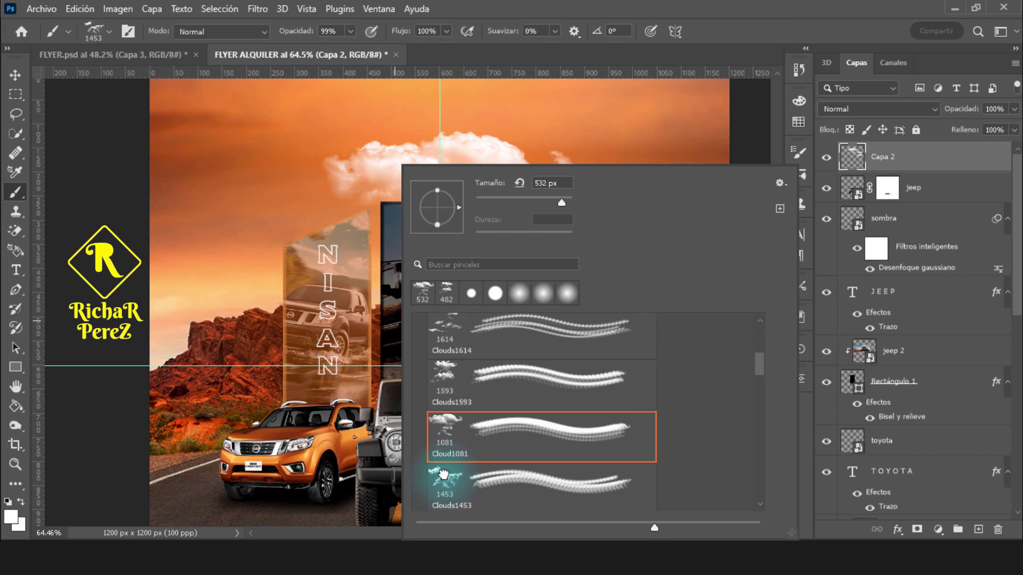
left_click(443, 474)
left_click(863, 159)
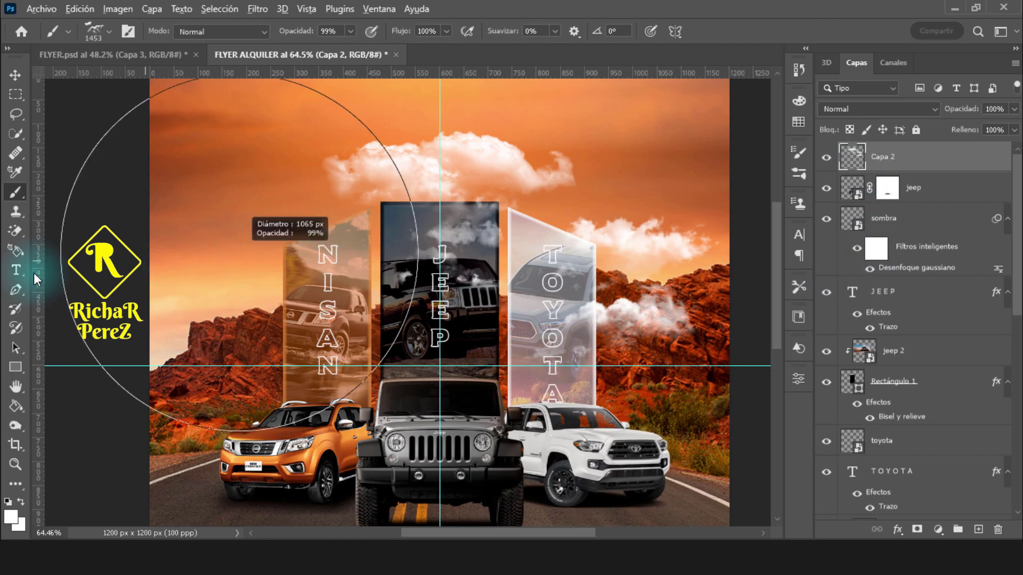
left_click_drag(36, 280, 288, 250)
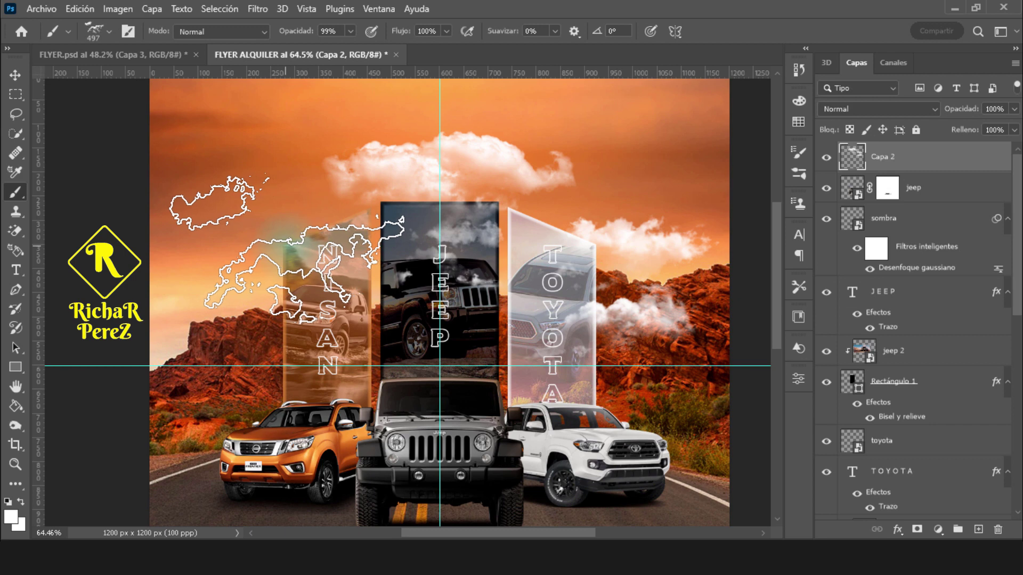
left_click(287, 251)
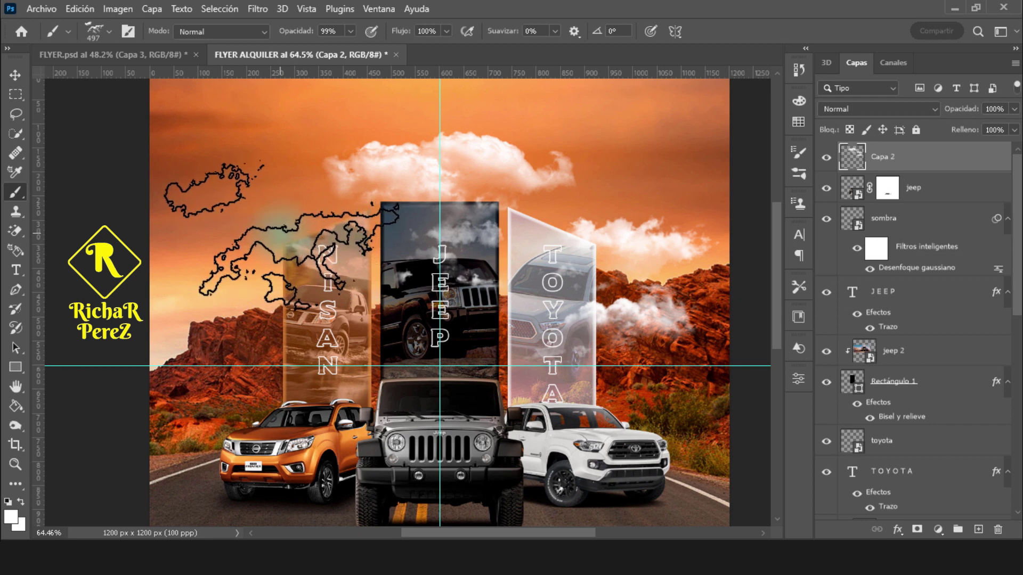
scroll(626, 394, "down", 2)
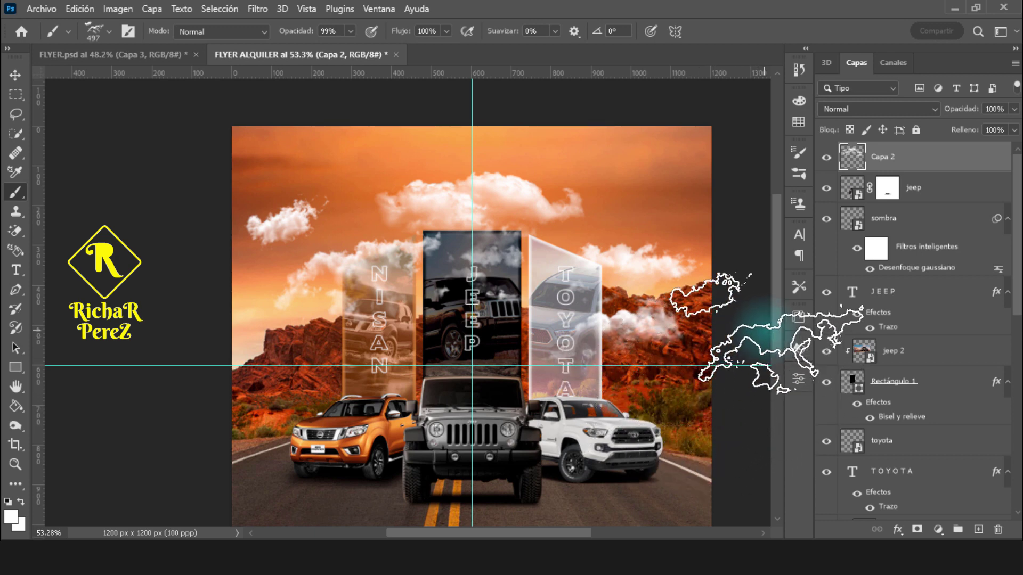
- Place the avez birds image into the flyer as an embedded layer
left_click(41, 9)
left_click(96, 320)
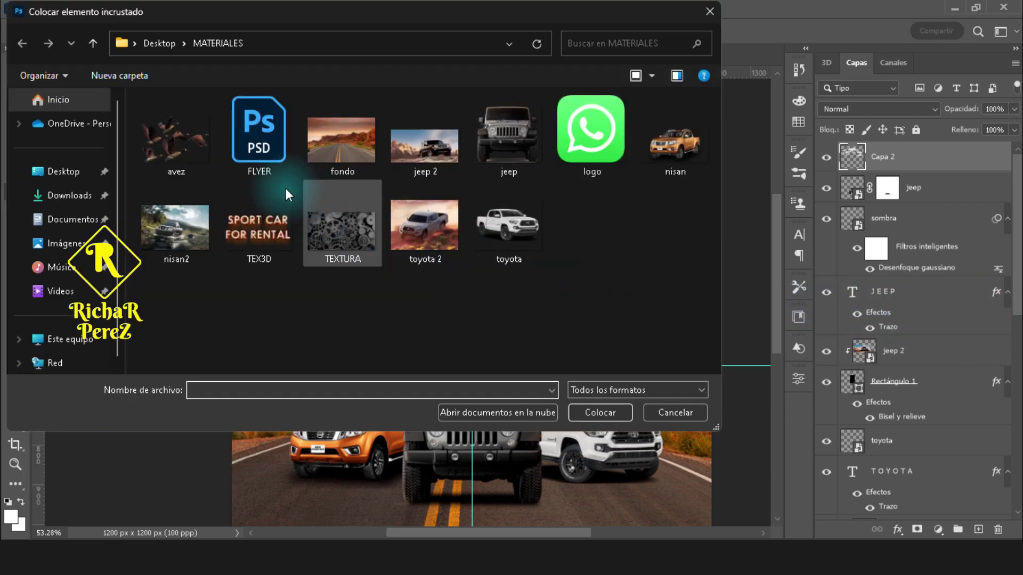
left_click(176, 136)
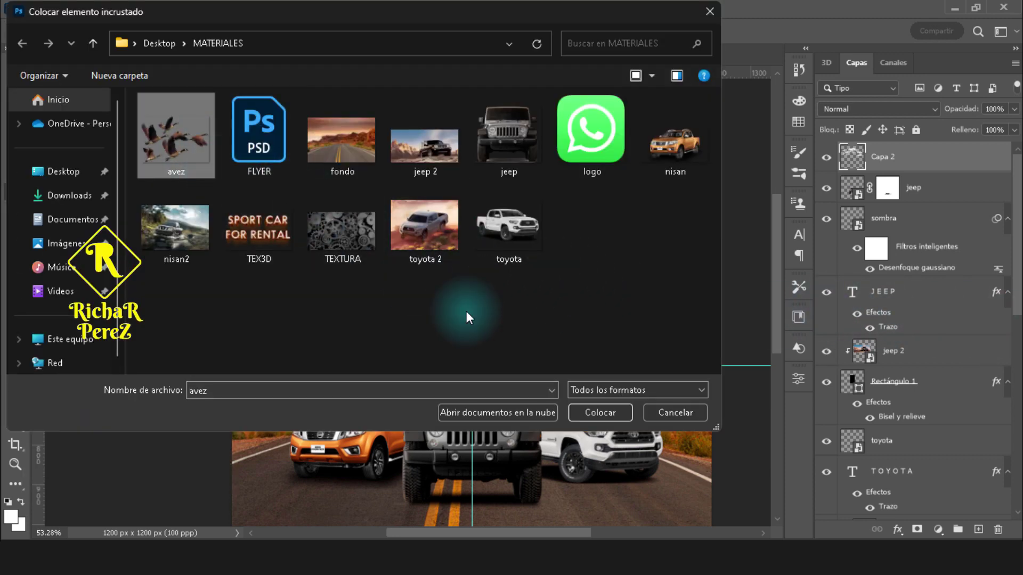
left_click(607, 420)
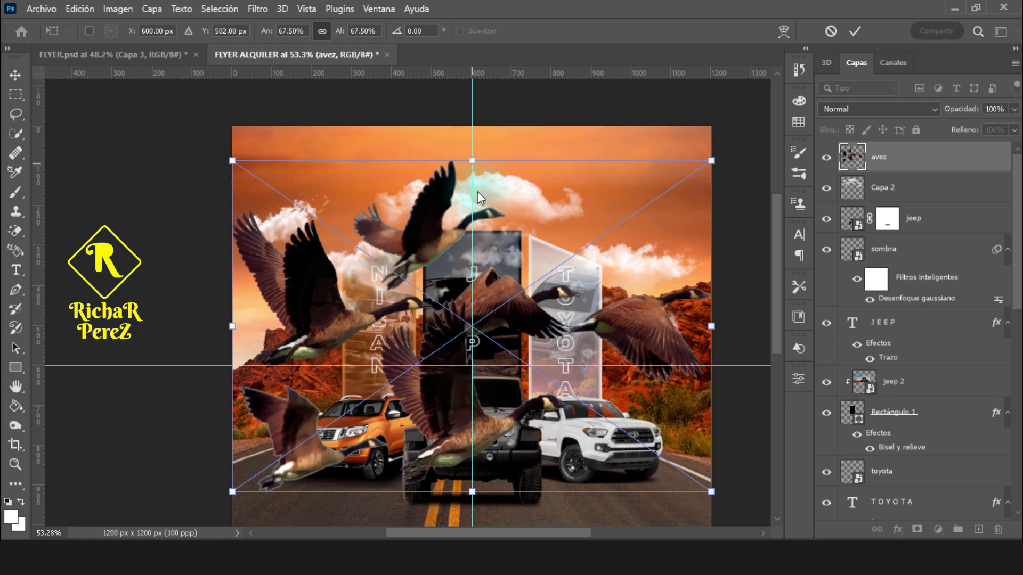
- Scale the birds down and position them in the upper-left sky
left_click_drag(472, 160, 470, 396)
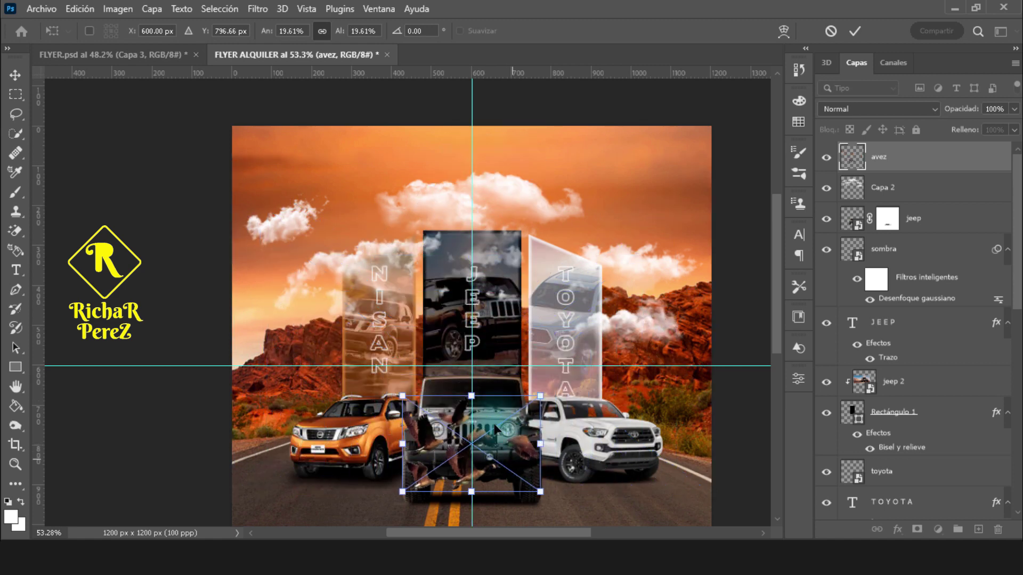
mouse_move(495, 428)
left_mouse_down()
mouse_move(329, 256)
mouse_move(304, 246)
mouse_move(304, 230)
left_mouse_up()
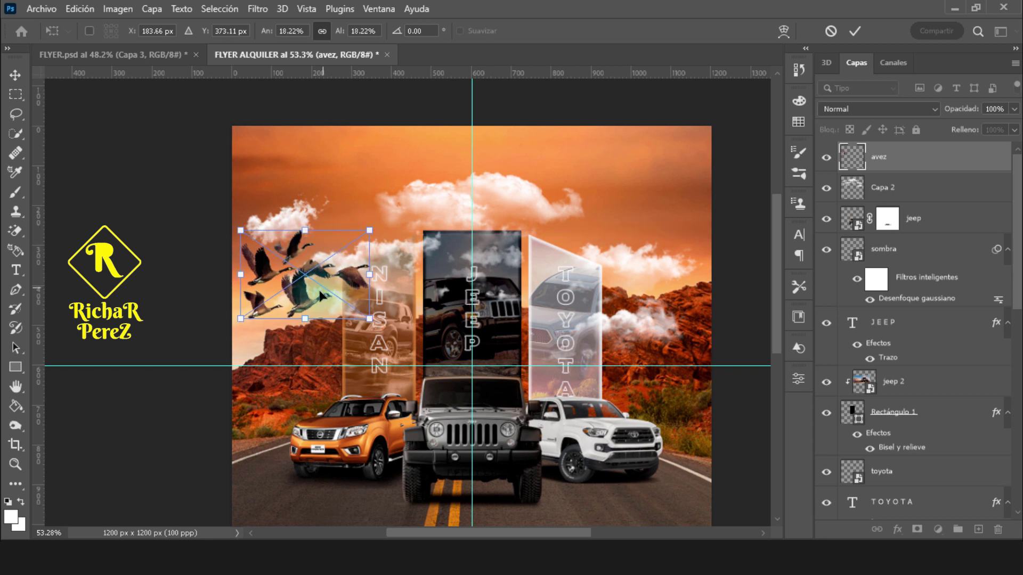
left_click_drag(317, 289, 297, 293)
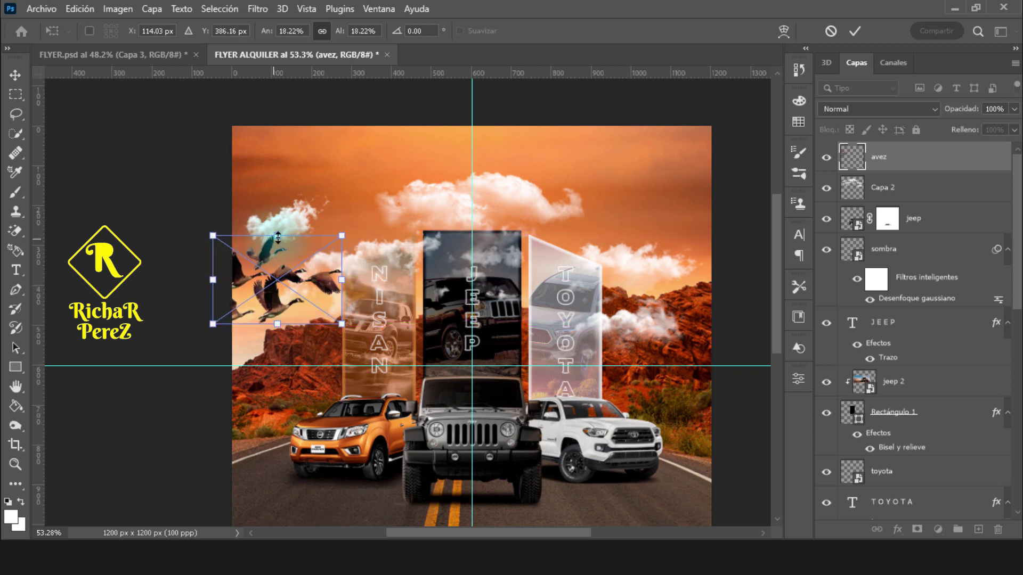
mouse_move(277, 236)
left_mouse_down()
mouse_move(292, 290)
mouse_move(277, 319)
left_mouse_up()
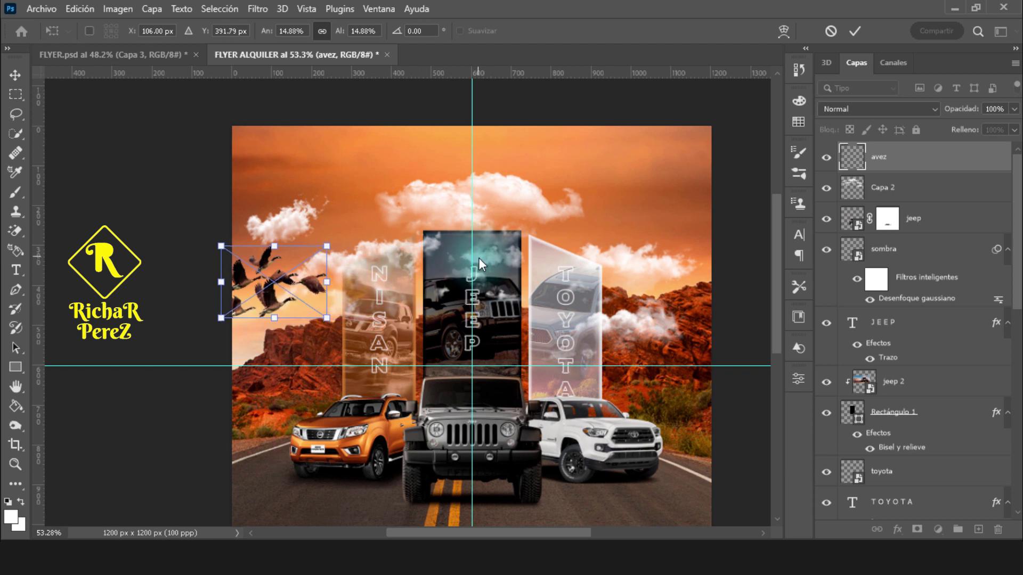
key("shift+Up")
key("shift+Up")
left_click(779, 203)
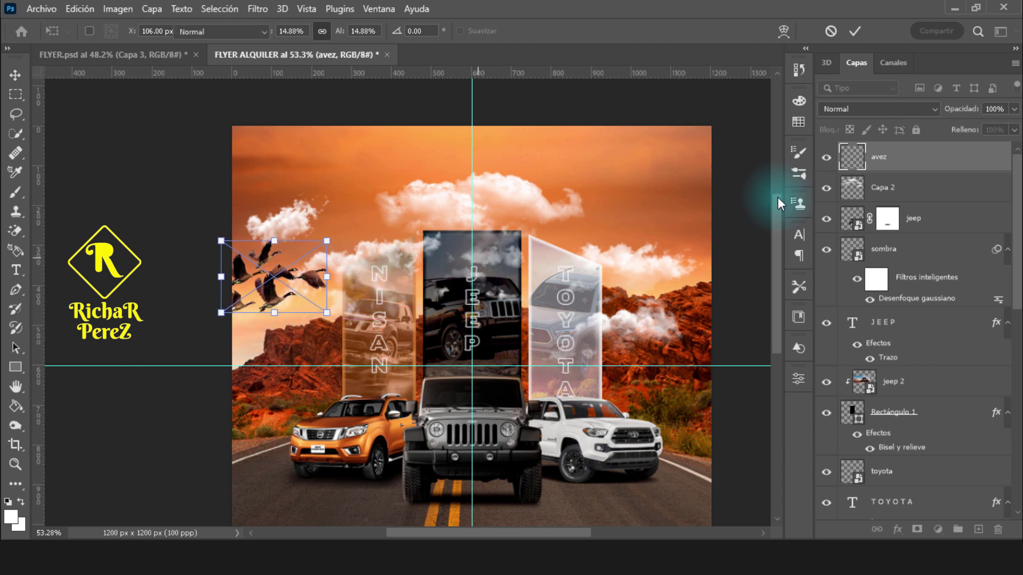
key("Return")
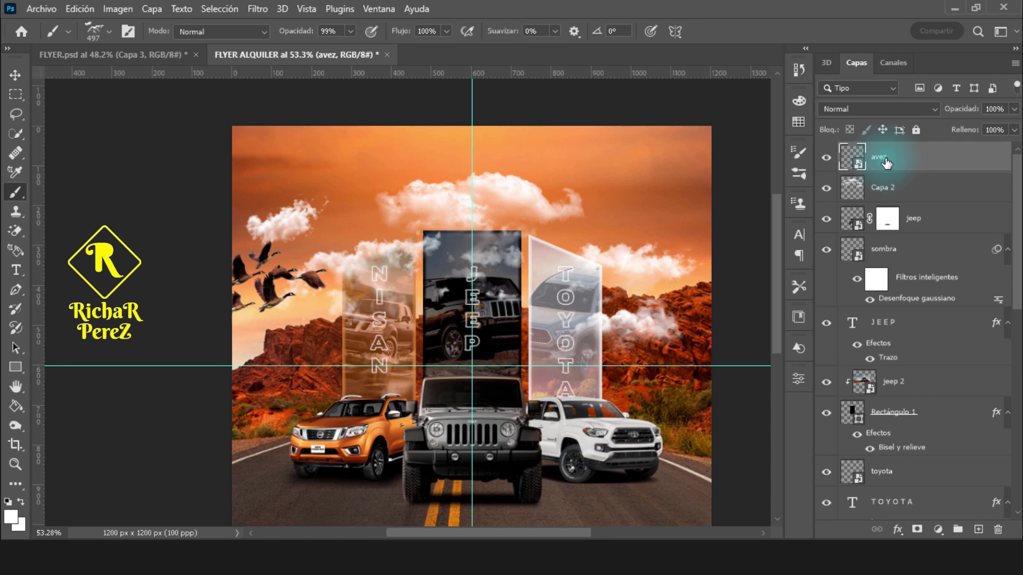
- Add a Color Balance layer clipped to avez with midtones Cyan–Red +11, Yellow–Blue -13
right_click(914, 154)
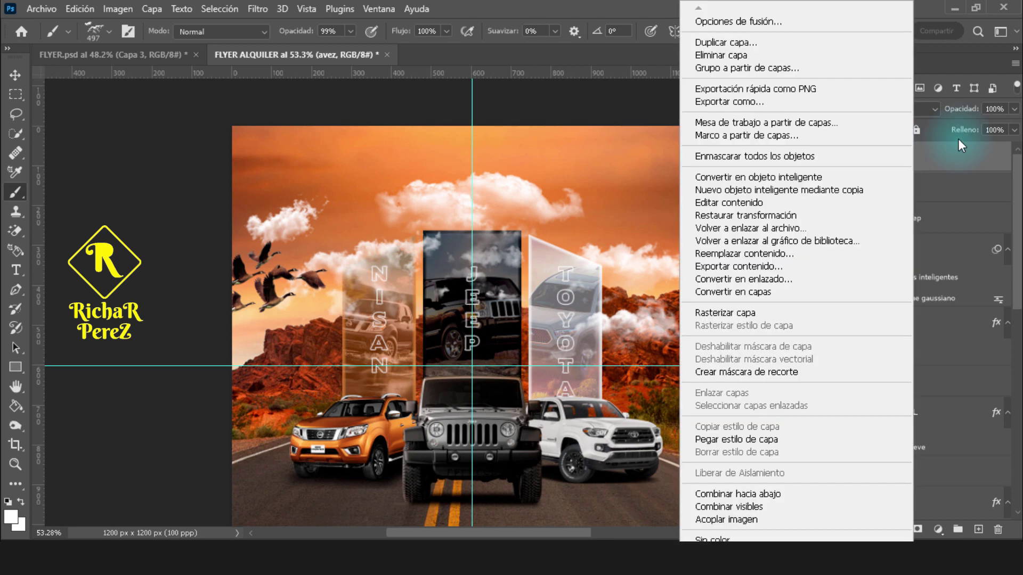
left_click(957, 513)
left_click(938, 532)
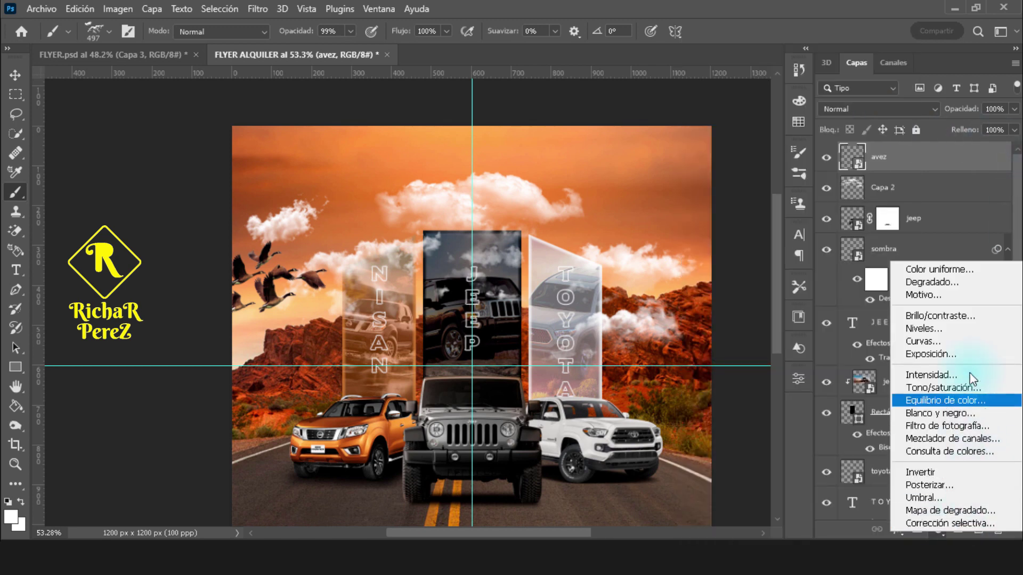
left_click(955, 400)
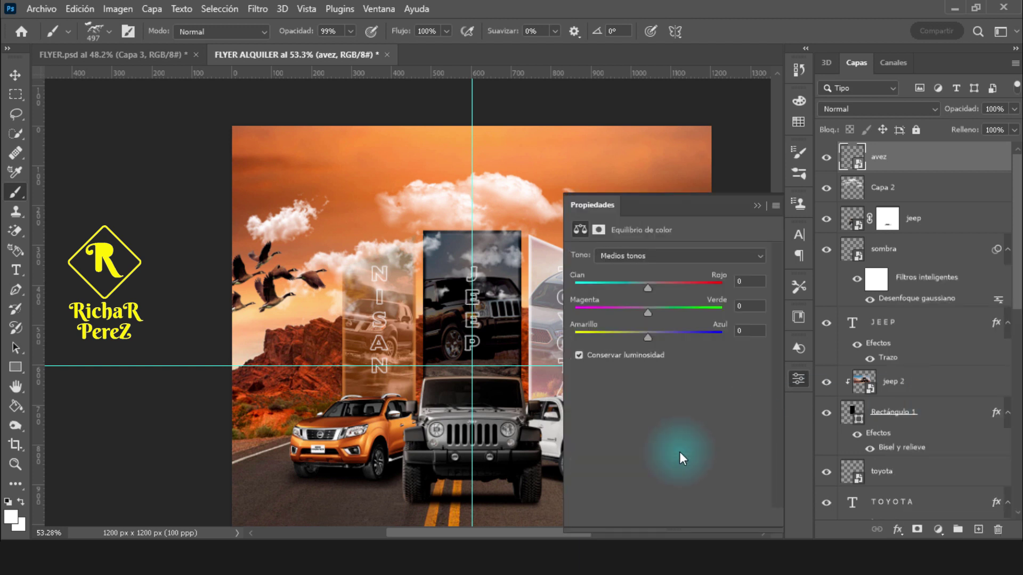
left_click(669, 517)
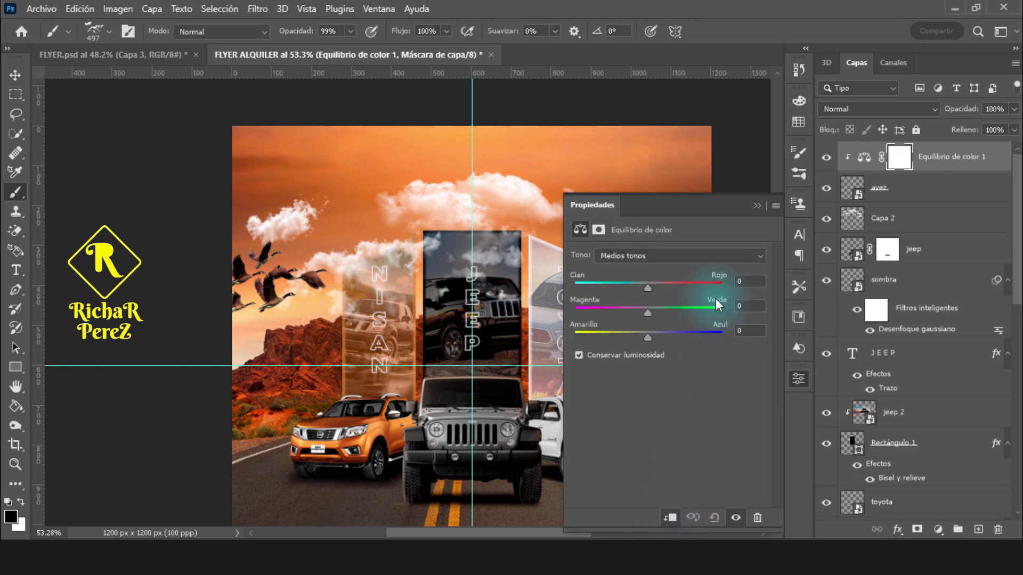
double_click(744, 279)
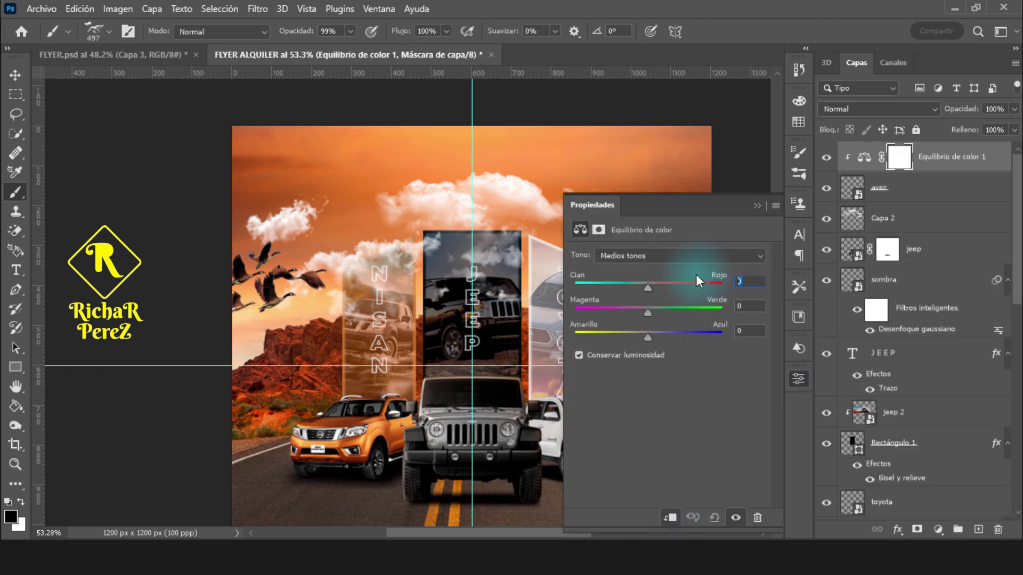
type("11")
double_click(739, 330)
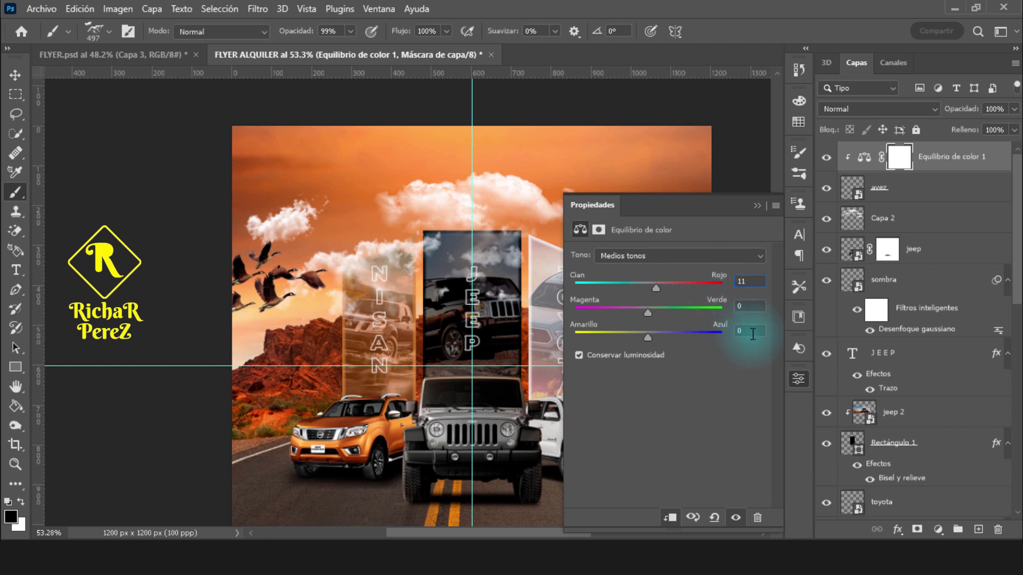
type("-1")
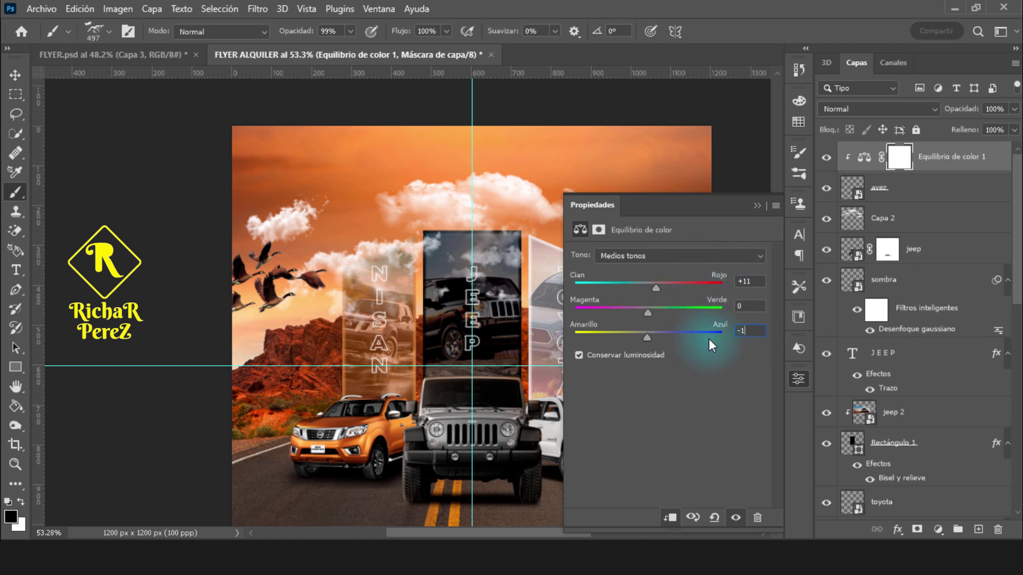
type("3")
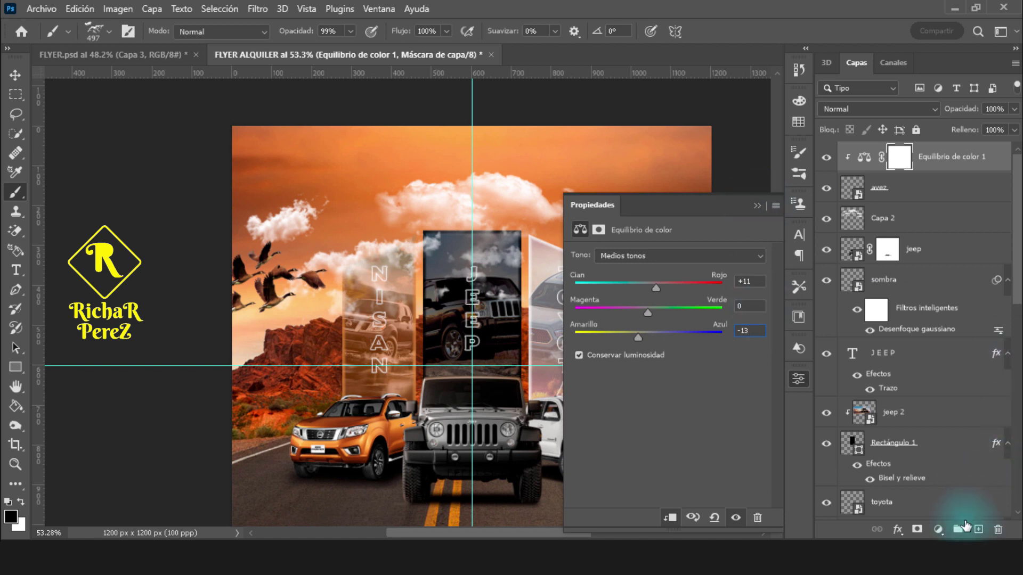
left_click(940, 529)
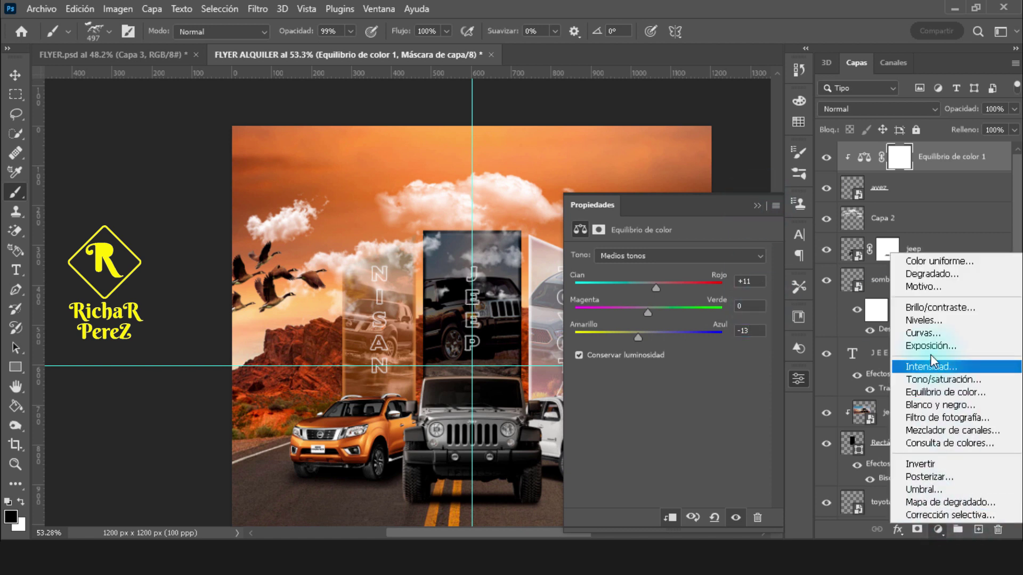
- Add a Levels layer clipped to the birds with white input set to 203
left_click(925, 318)
left_click(666, 519)
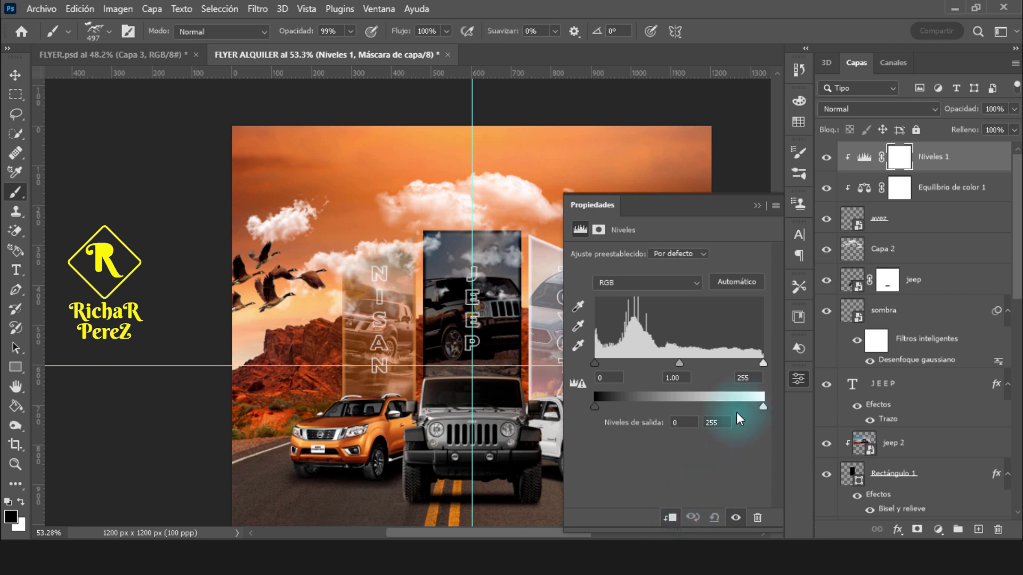
left_click_drag(763, 364, 730, 363)
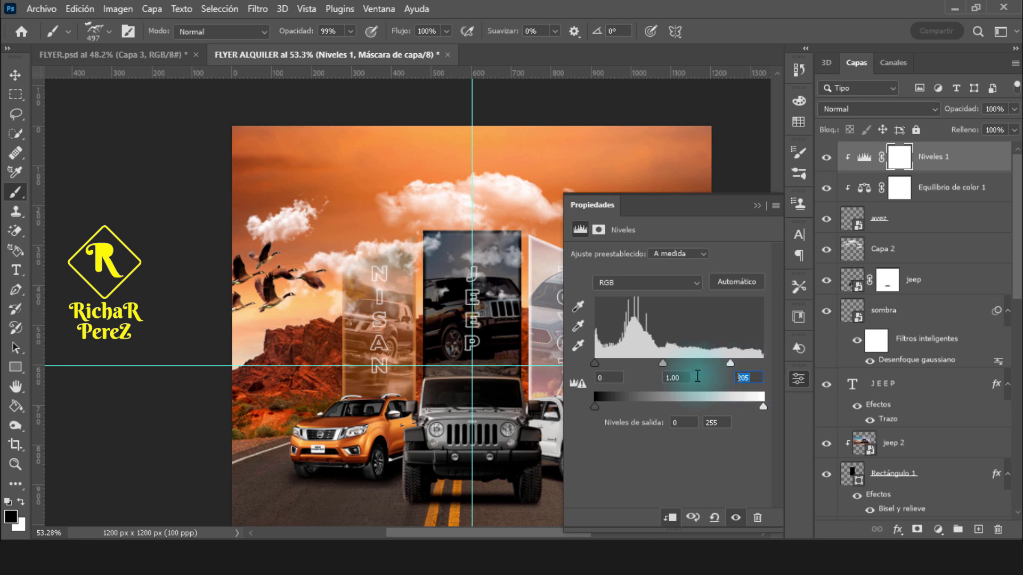
type("203")
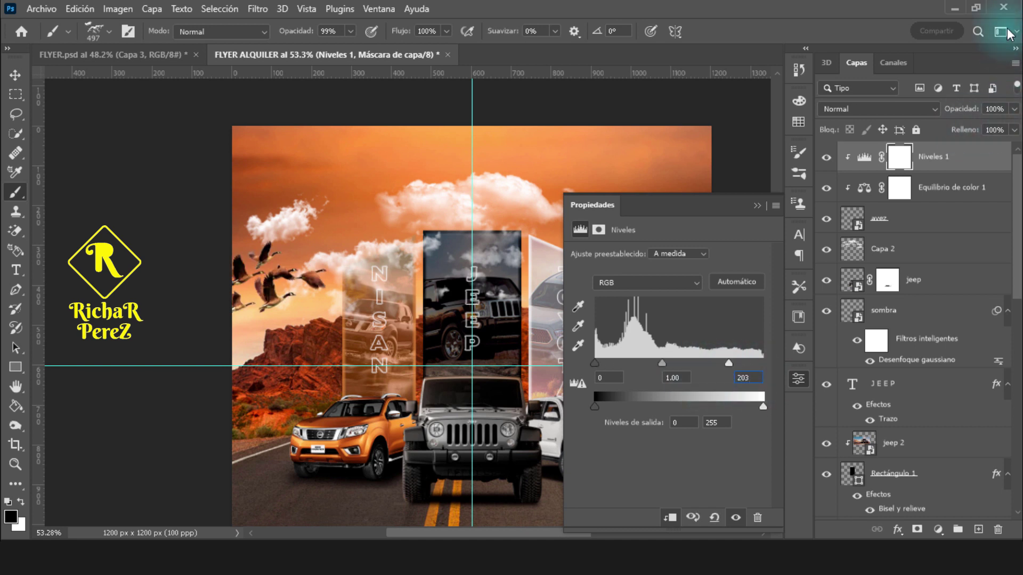
left_click(757, 206)
- Group avez and its two adjustments as aves, then duplicate the group
left_click(926, 221)
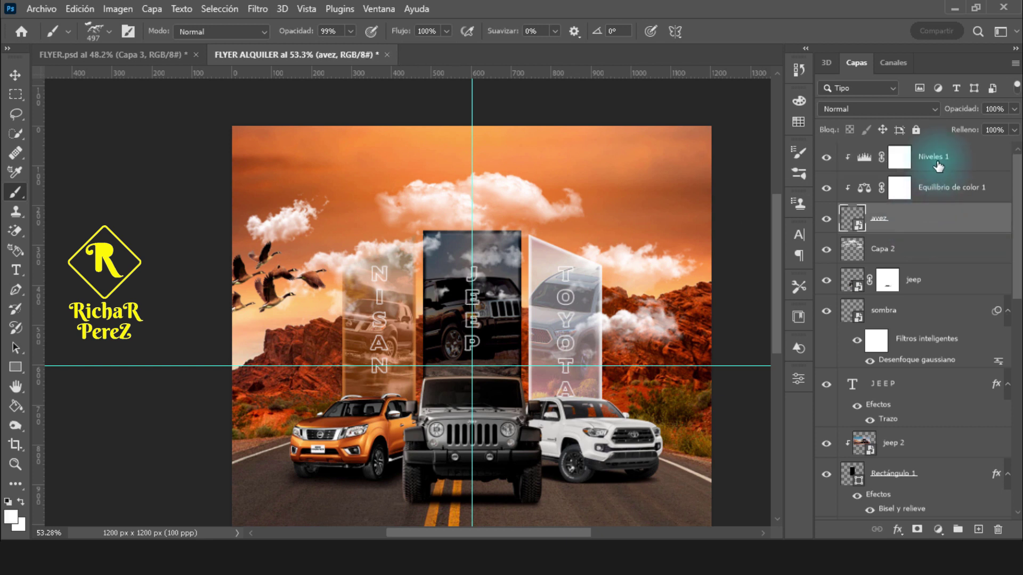
left_click(937, 159, "shift")
key("ctrl+g")
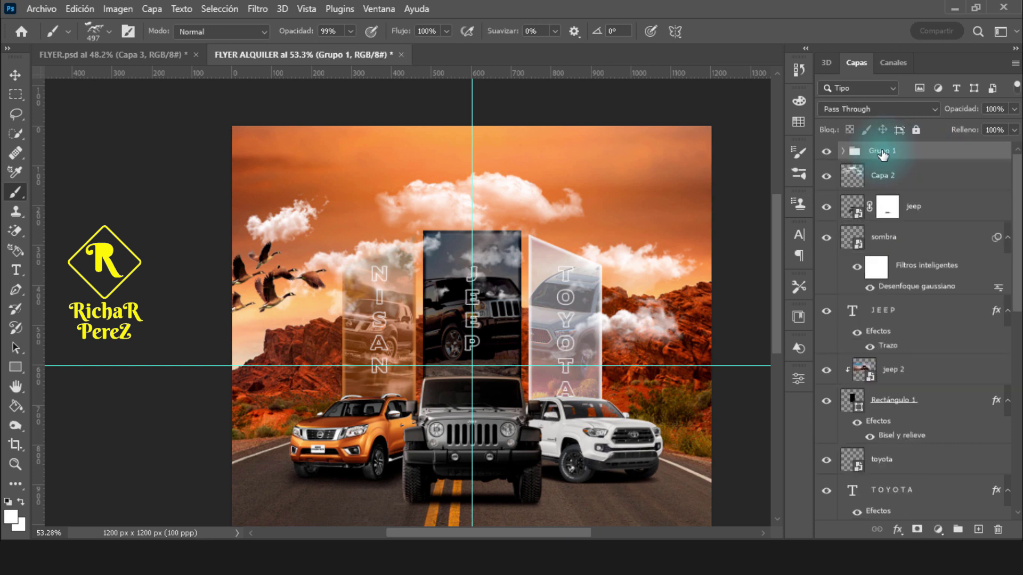
double_click(882, 151)
type("aves")
key("Return")
key("ctrl+j")
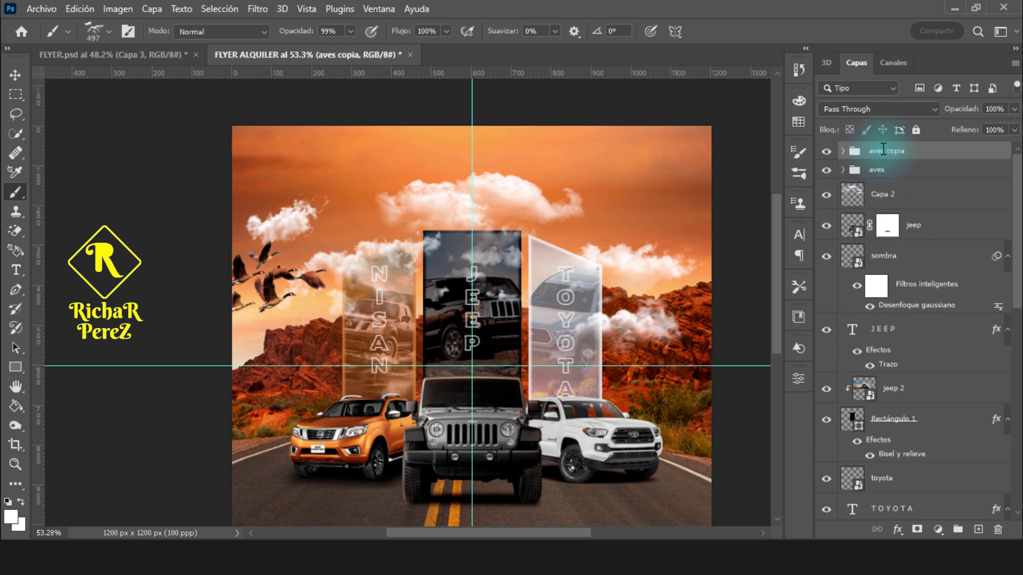
- Move aves copia below Capa 2 and rename Capa 2 to nubes
key("ctrl+t")
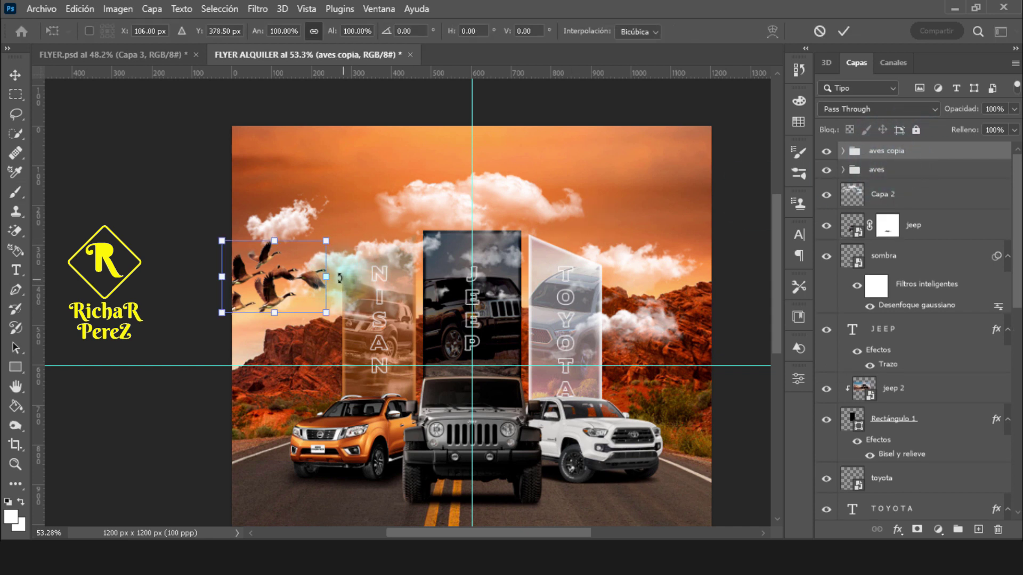
left_click_drag(884, 151, 884, 209)
double_click(876, 175)
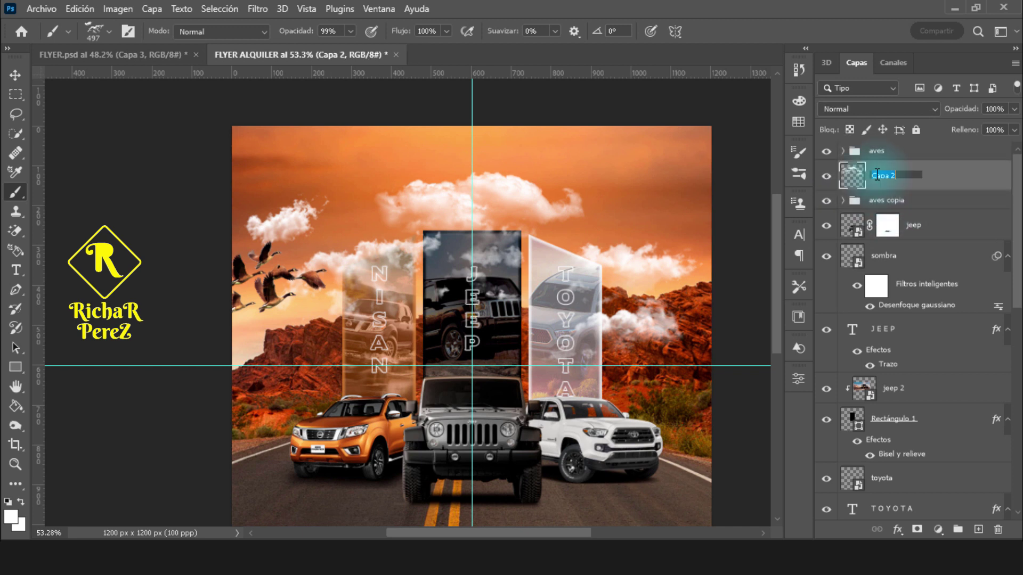
type("nubes")
key("Return")
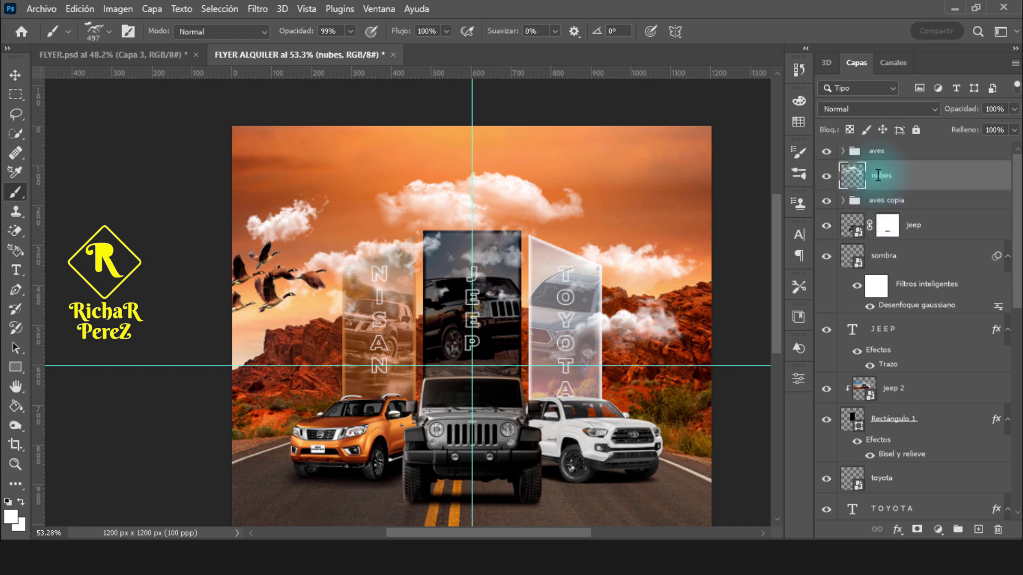
left_click(826, 176)
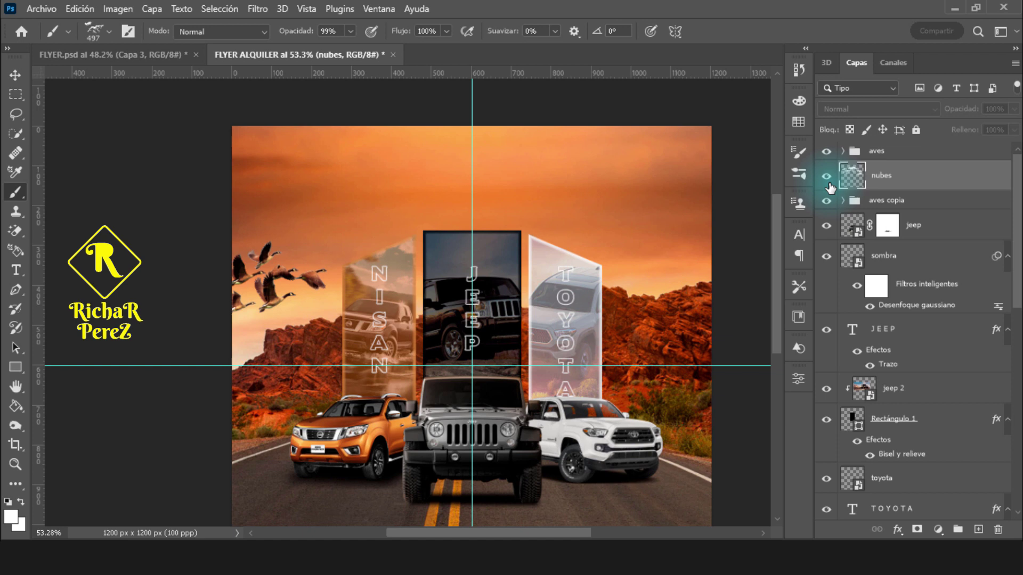
left_click(901, 201)
- Move the aves copia birds to the upper-right sky and shrink them
key("ctrl+t")
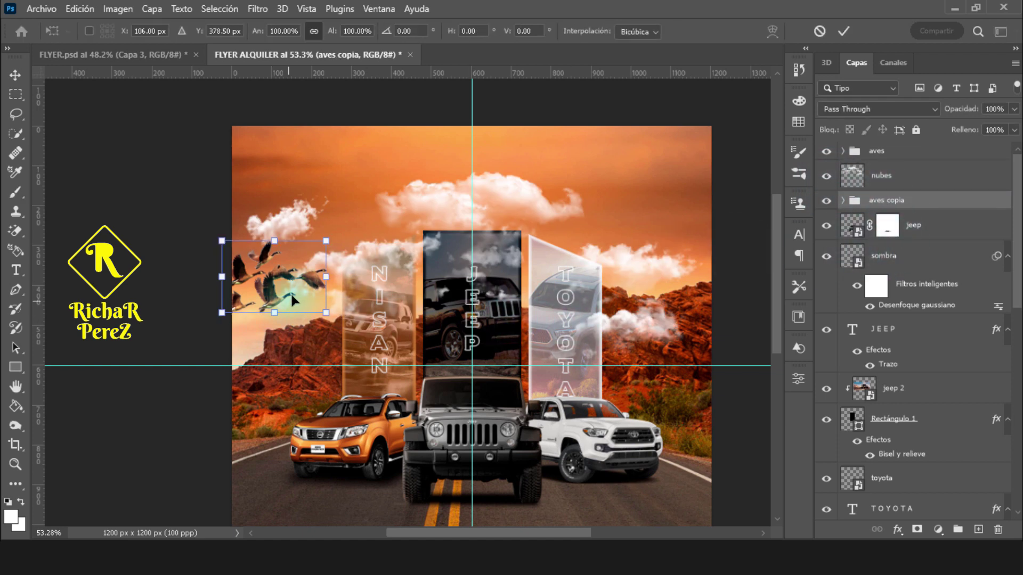
left_click_drag(295, 297, 638, 257)
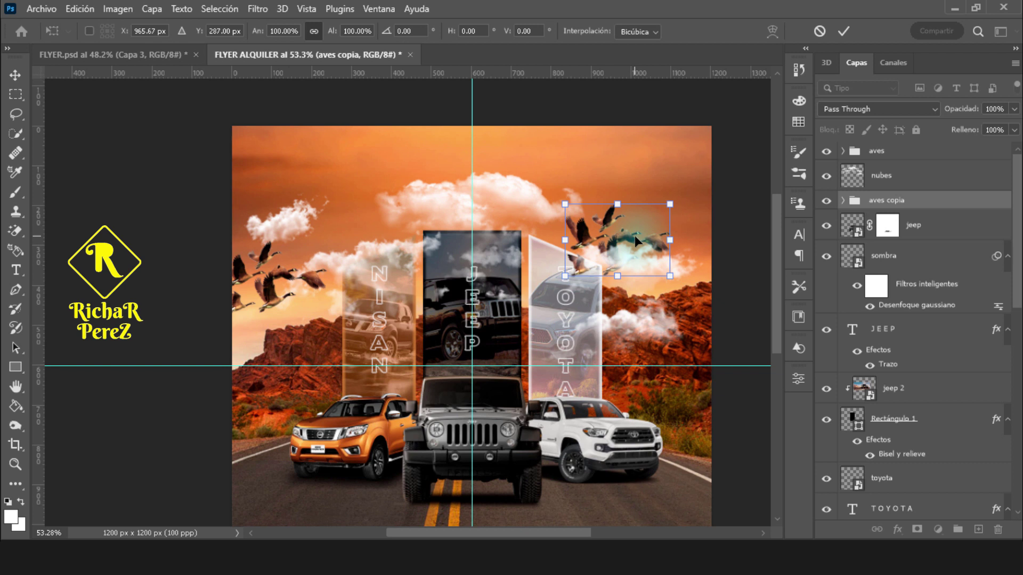
mouse_move(618, 204)
left_mouse_down()
mouse_move(654, 229)
mouse_move(638, 213)
mouse_move(637, 222)
left_mouse_up()
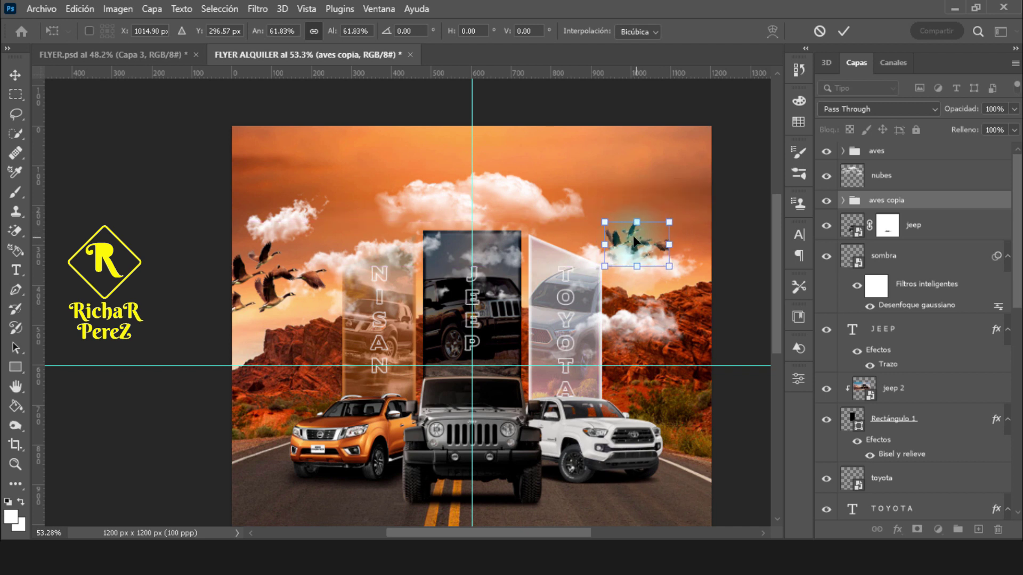
key("Return")
key("b")
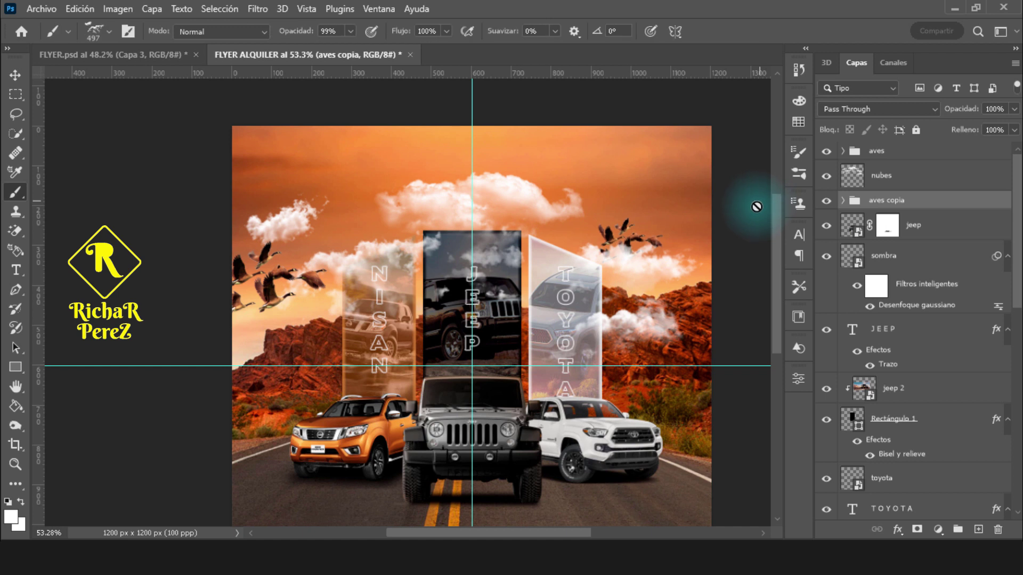
key("0")
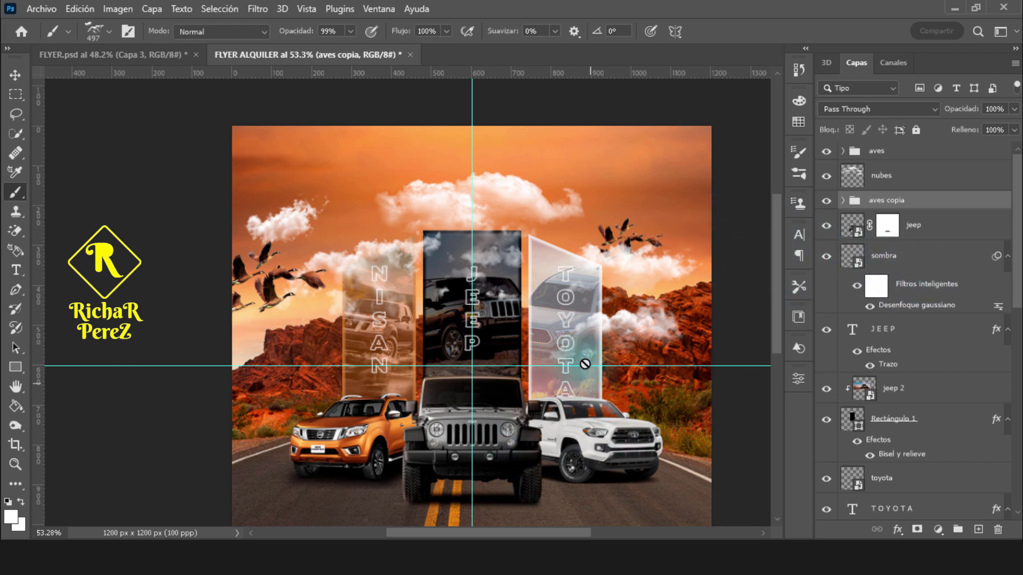
- Rename the red glow layer Capa 1 to luz
scroll(910, 436, "down", 3)
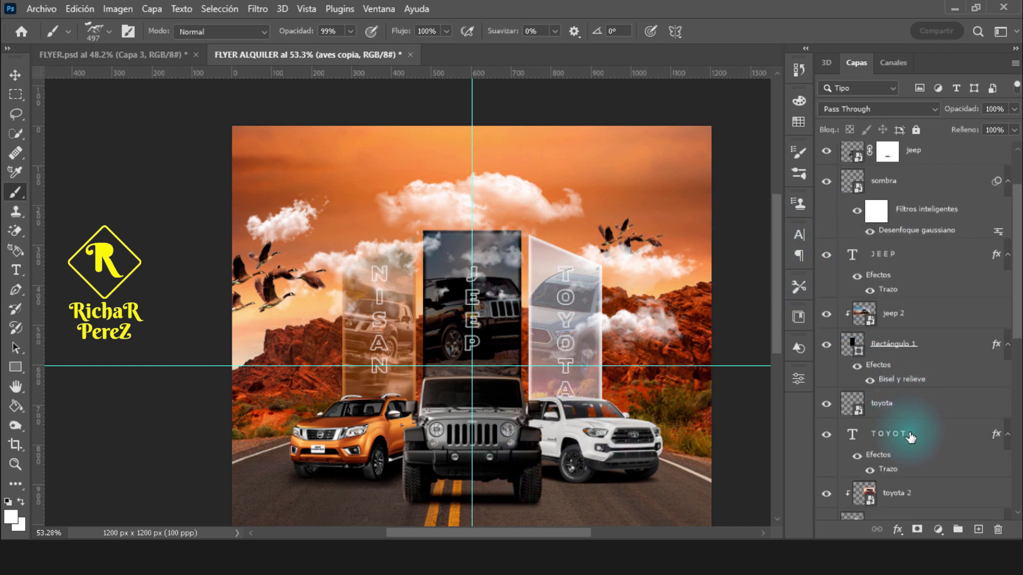
scroll(910, 436, "down", 5)
left_click(905, 453)
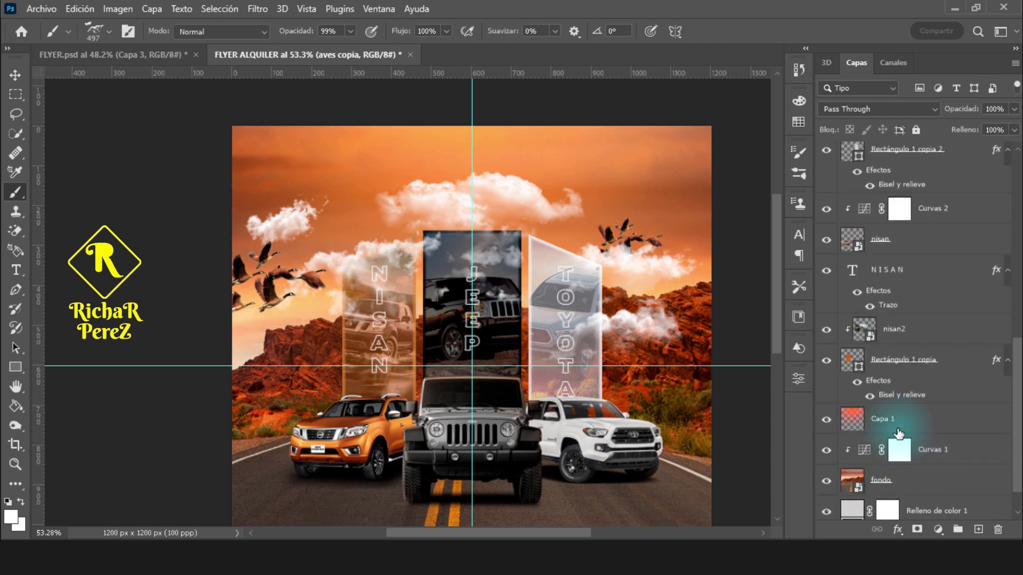
left_click(822, 420)
type("luz")
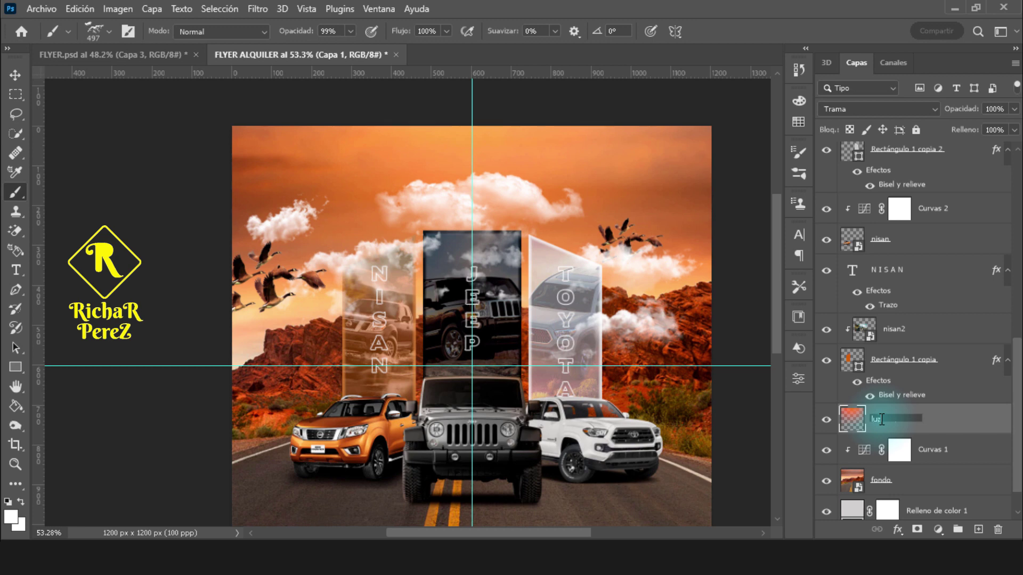
key("Return")
- Duplicate luz and move luz copia to the top of the layer stack
key("ctrl+j")
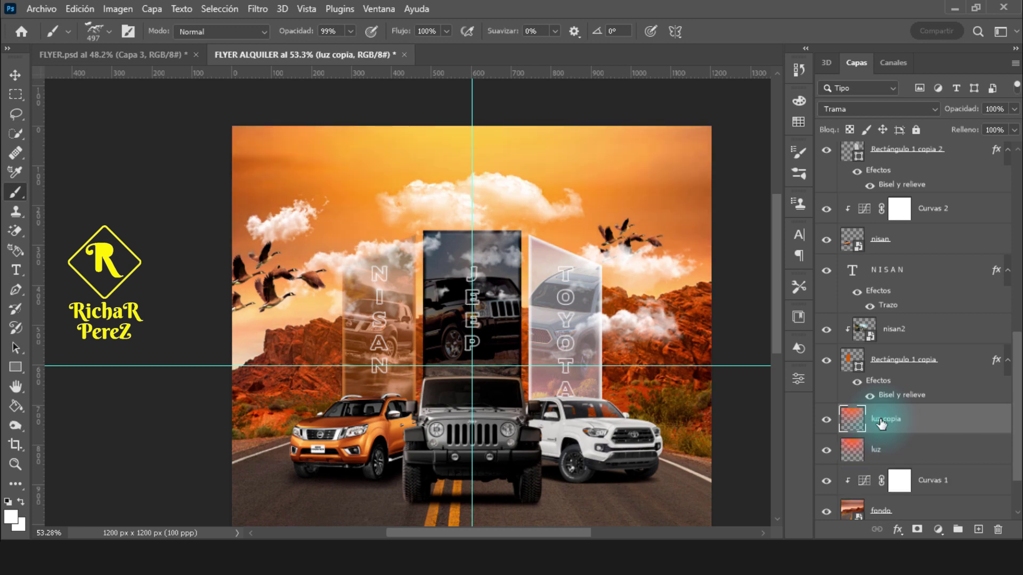
left_click_drag(881, 422, 900, 109)
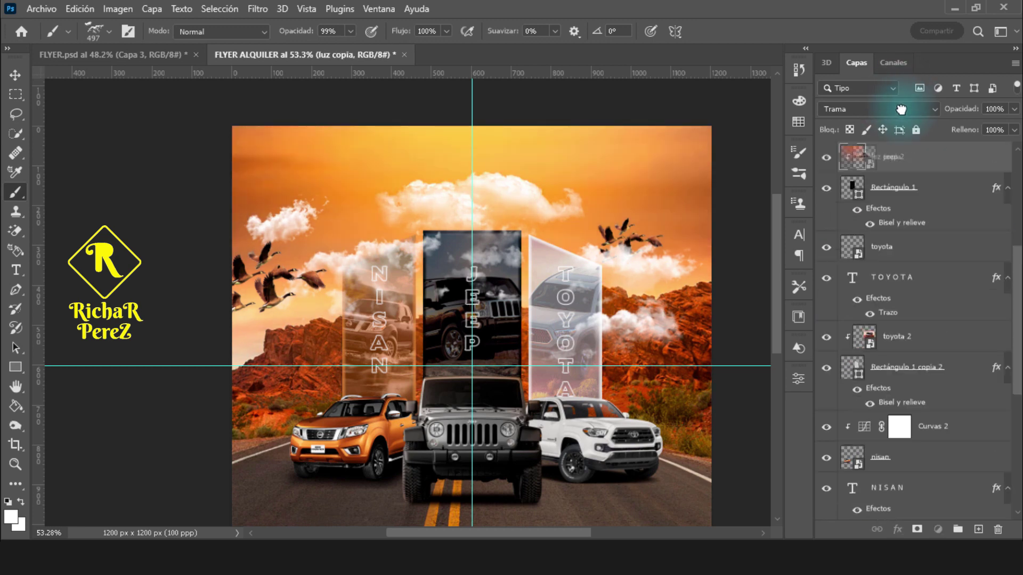
mouse_move(900, 110)
left_mouse_down()
mouse_move(887, 153)
mouse_move(859, 132)
mouse_move(857, 145)
left_mouse_up()
left_click(843, 152)
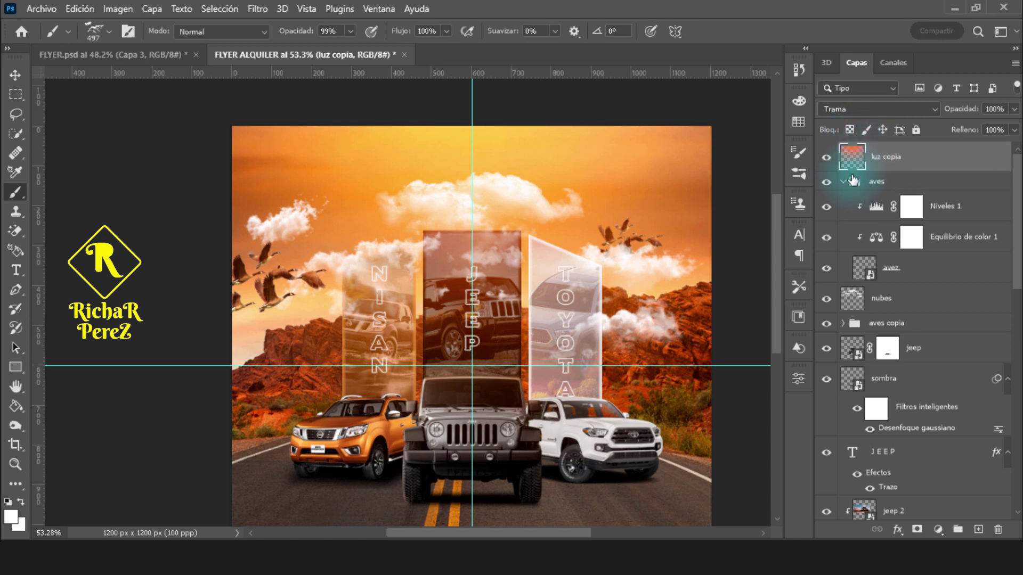
left_click(842, 181)
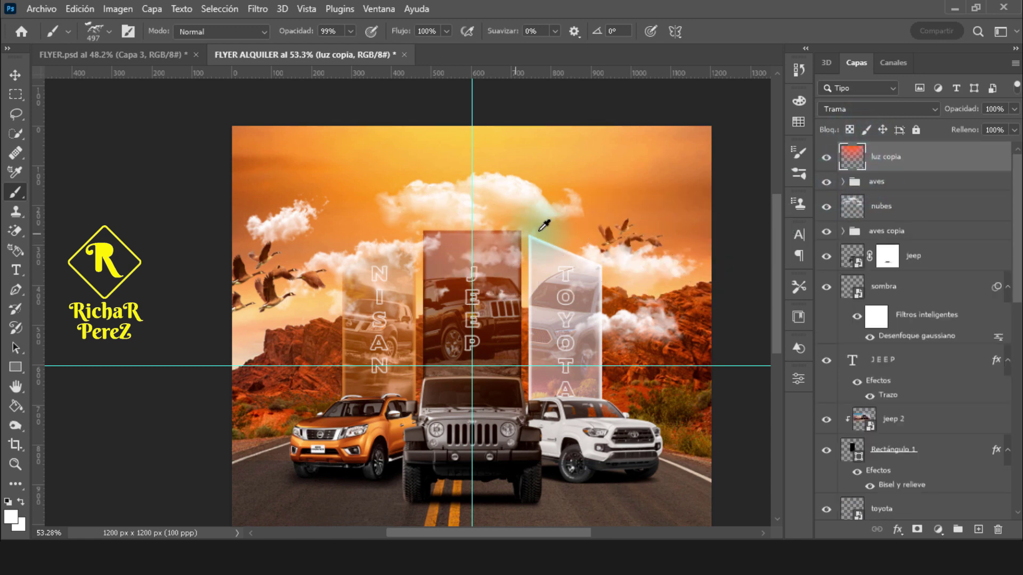
- Scale the luz copia glow layer up slightly
key("ctrl+t")
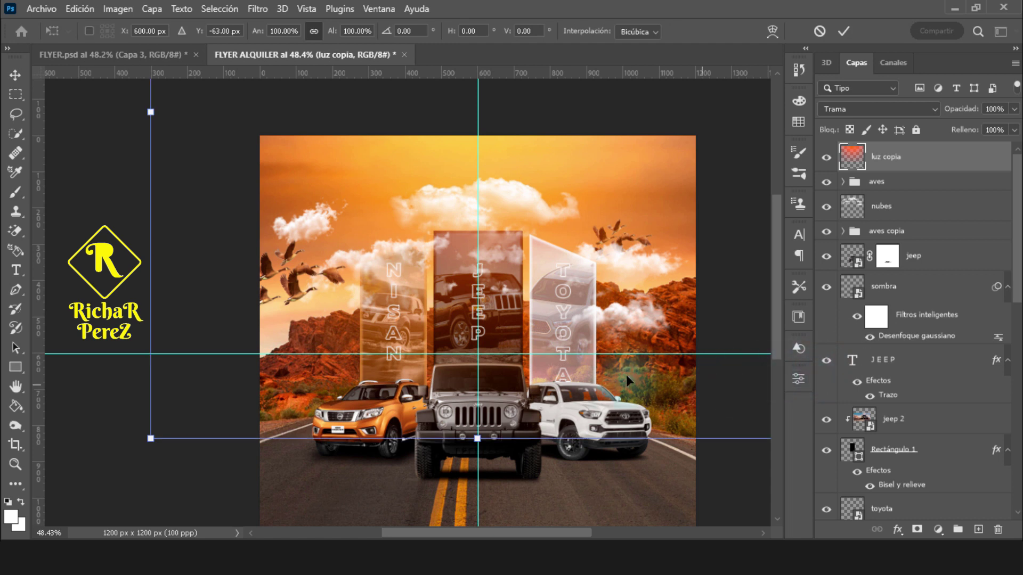
mouse_move(571, 442)
left_mouse_down()
mouse_move(482, 438)
mouse_move(489, 447)
left_mouse_up()
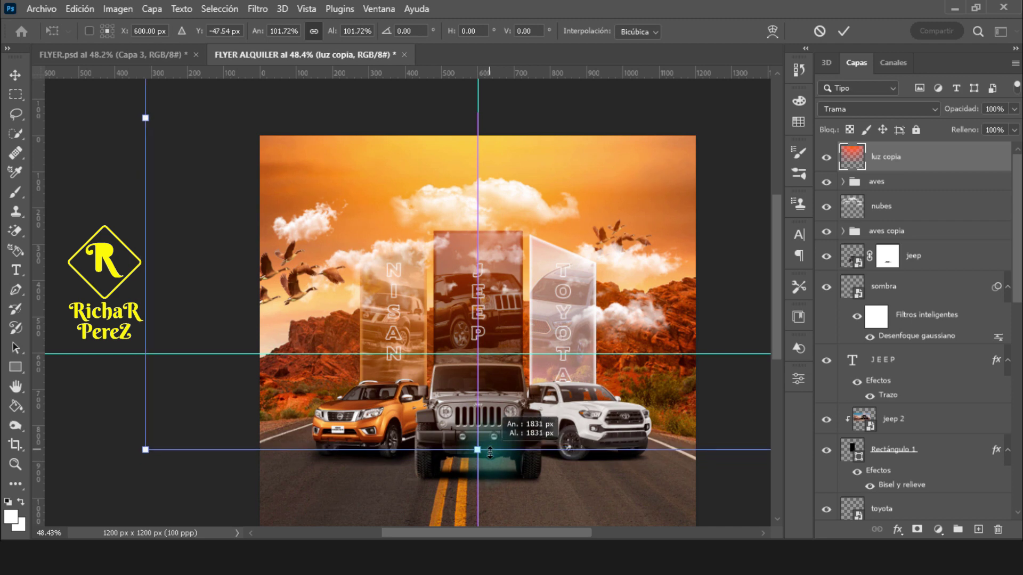
key("Return")
key("b")
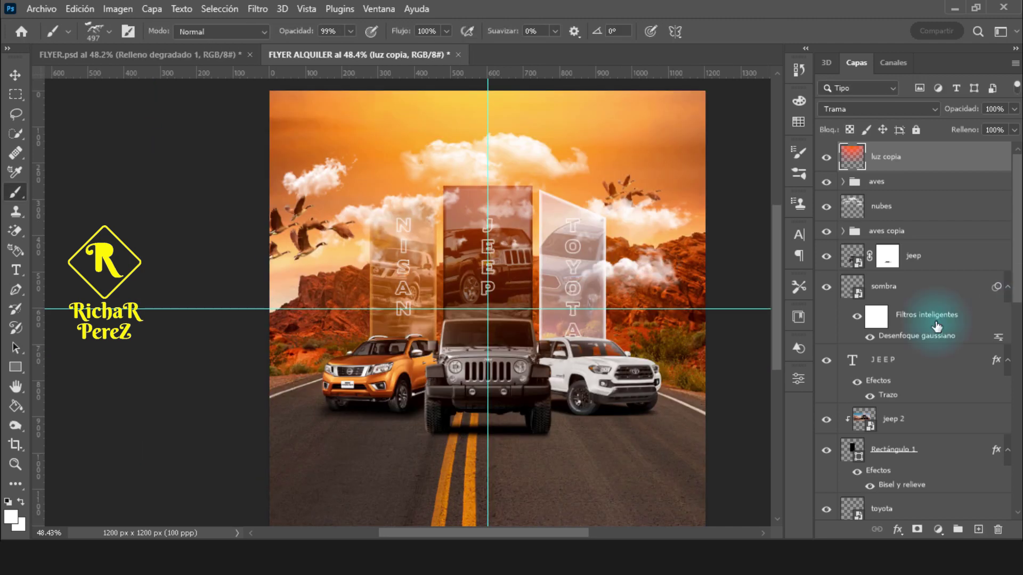
scroll(548, 304, "down", 3)
scroll(664, 308, "up", 1)
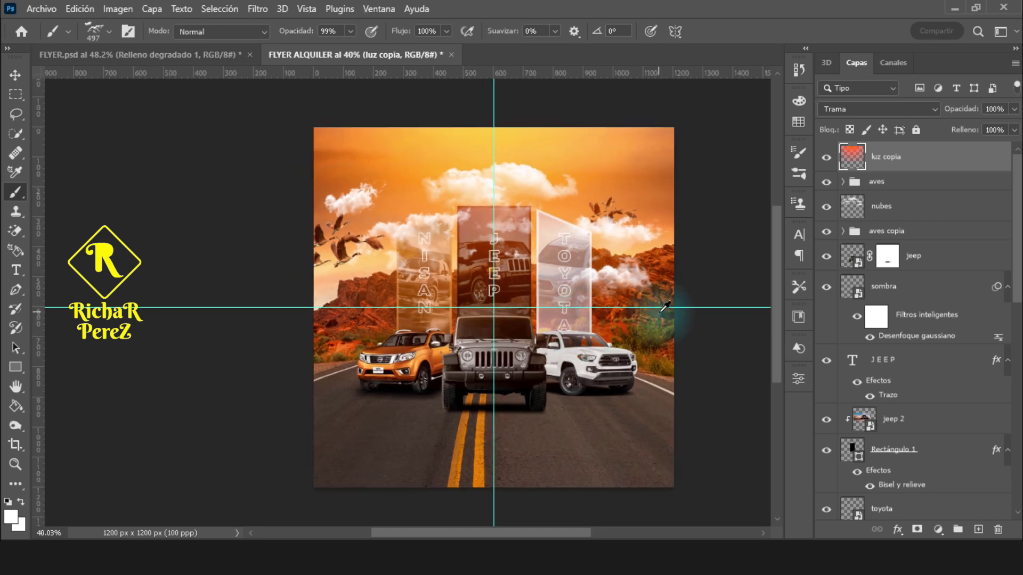
- Add a gradient fill layer starting from a Rojos red preset
left_click(937, 529)
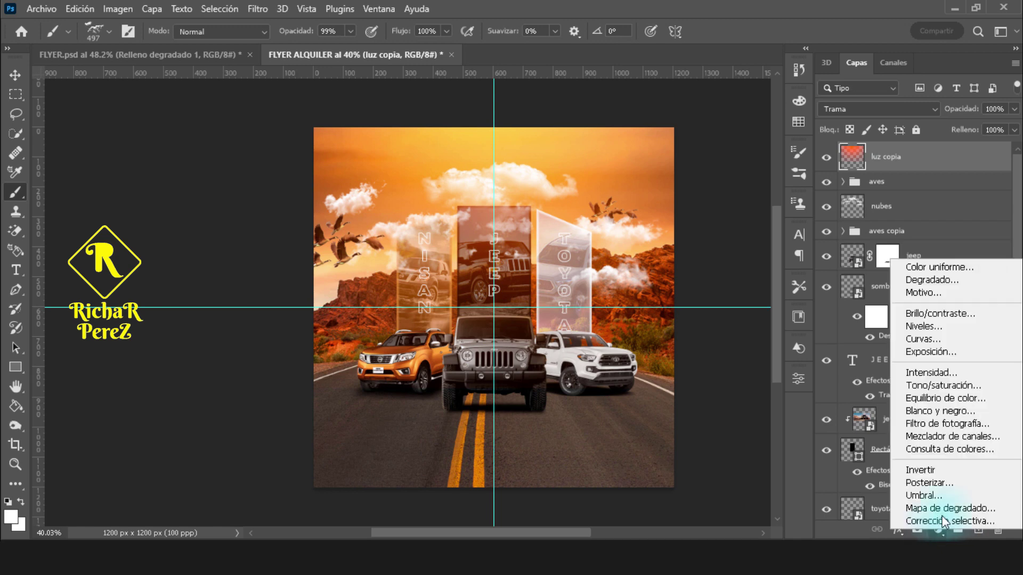
left_click(929, 278)
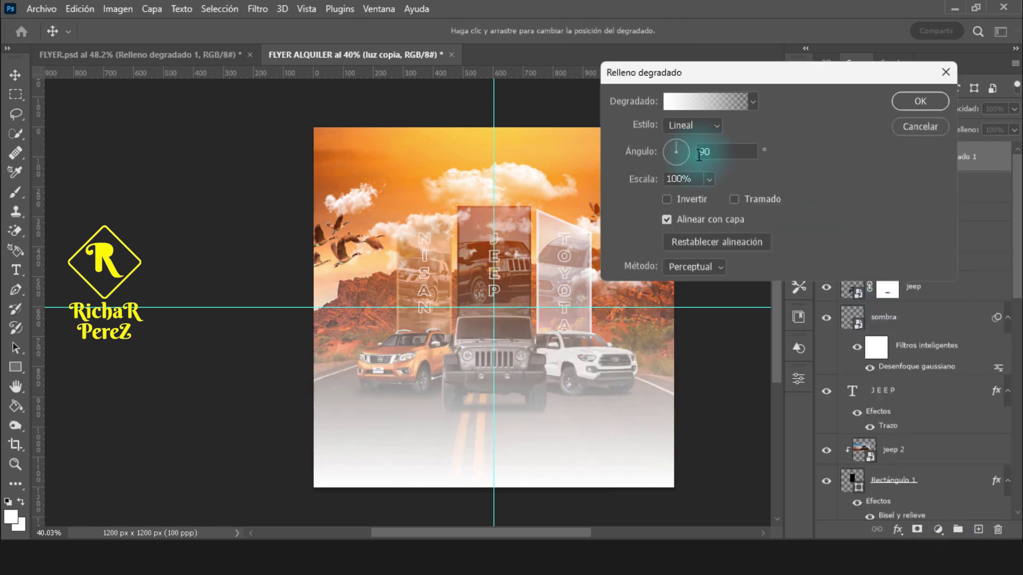
left_click(714, 104)
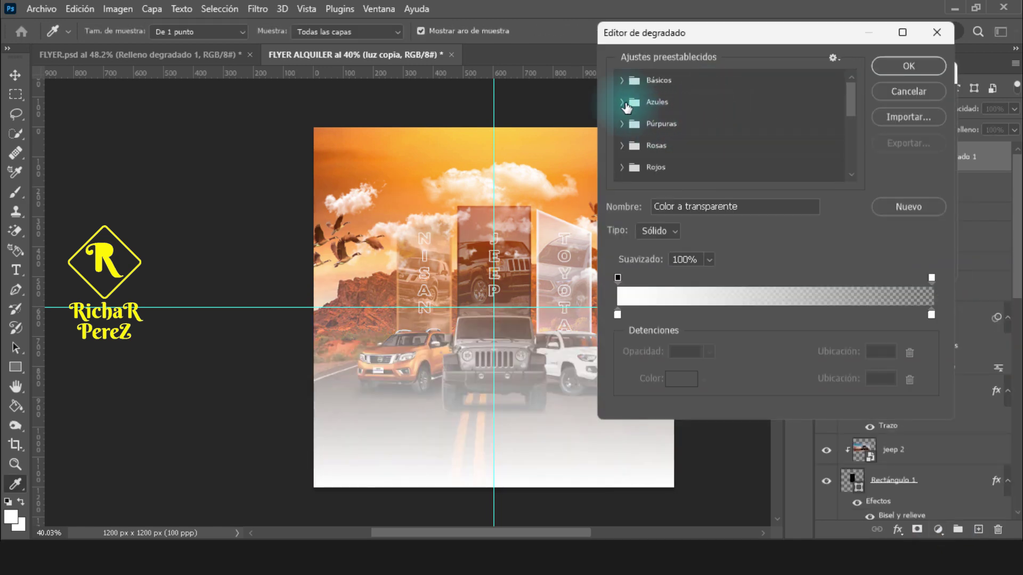
left_click(621, 166)
scroll(635, 174, "down", 1)
left_click(640, 166)
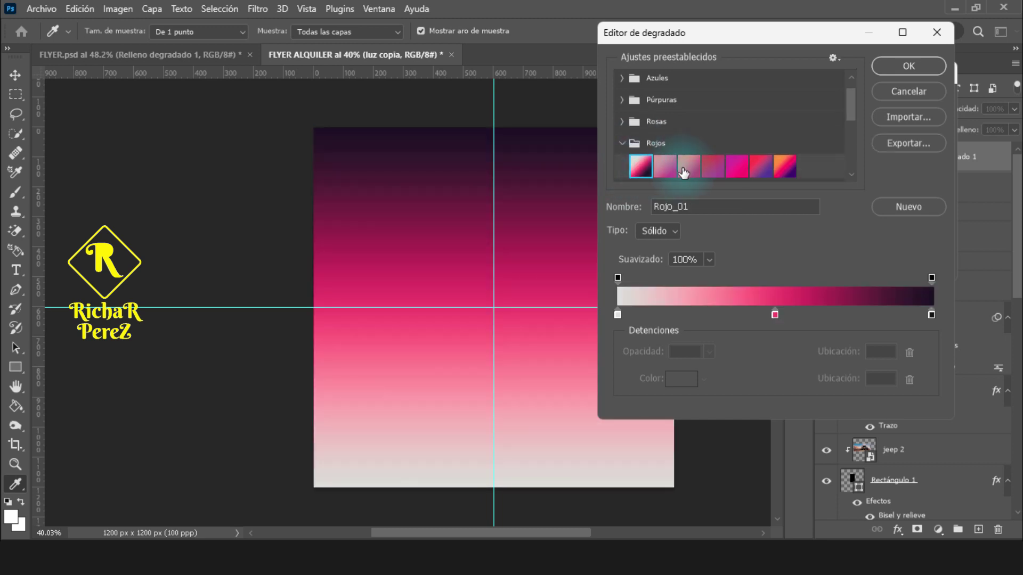
left_click(685, 169)
- Set the gradient stops to grey 6b6b6b and orange da7d0a
left_click(617, 316)
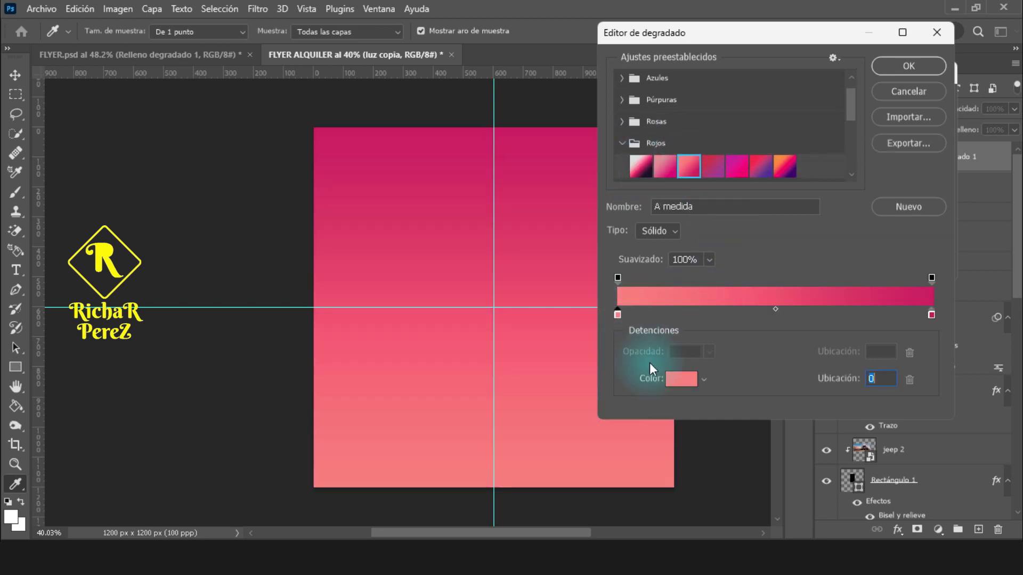
left_click(676, 379)
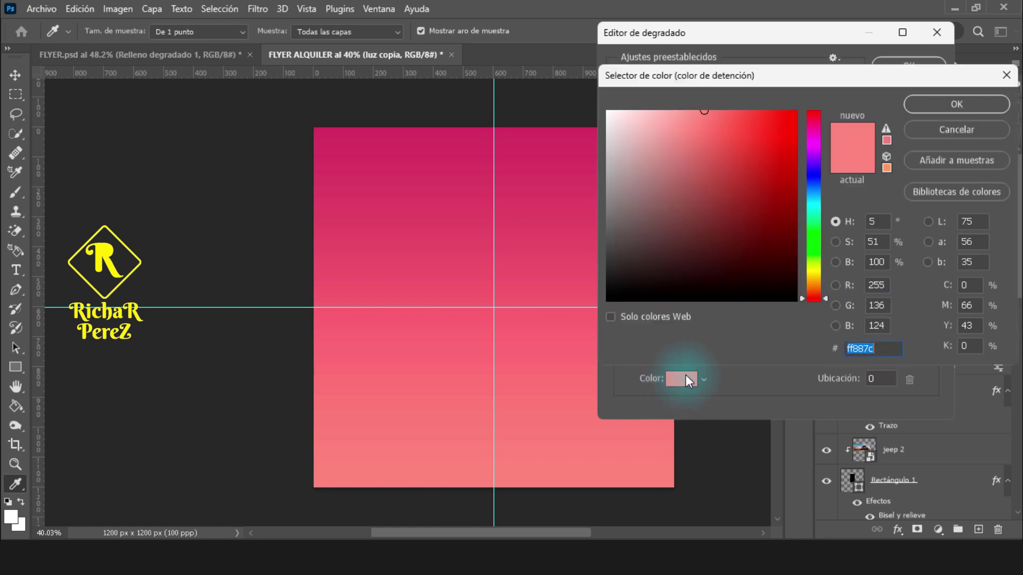
left_click(737, 359)
left_click(890, 349)
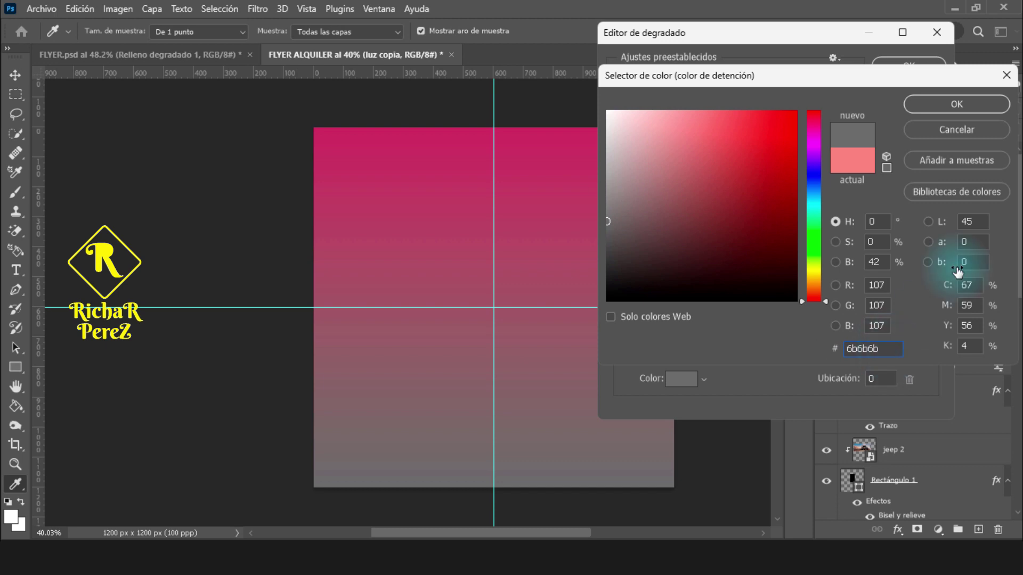
left_click(955, 104)
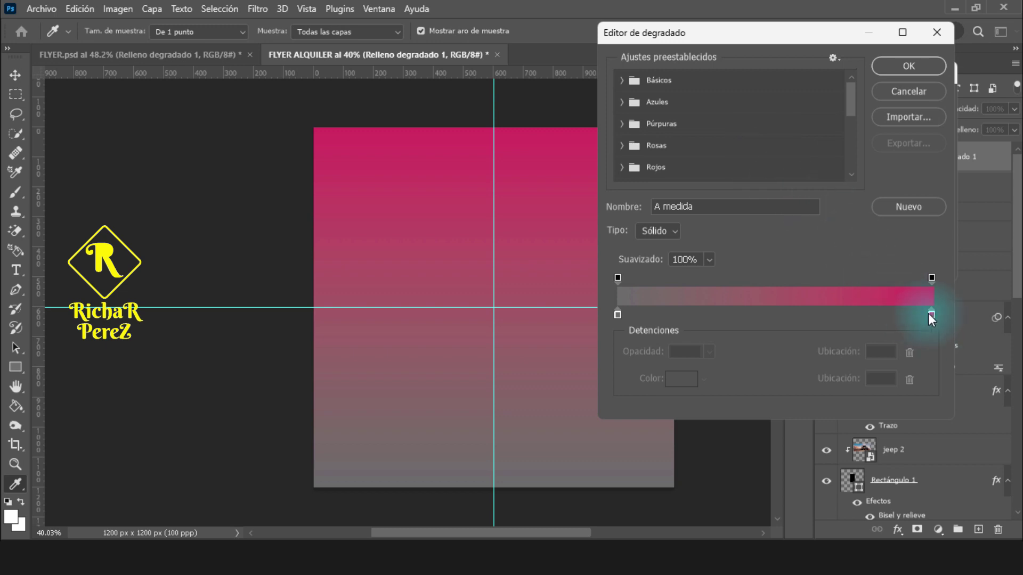
left_click(930, 316)
left_click(682, 380)
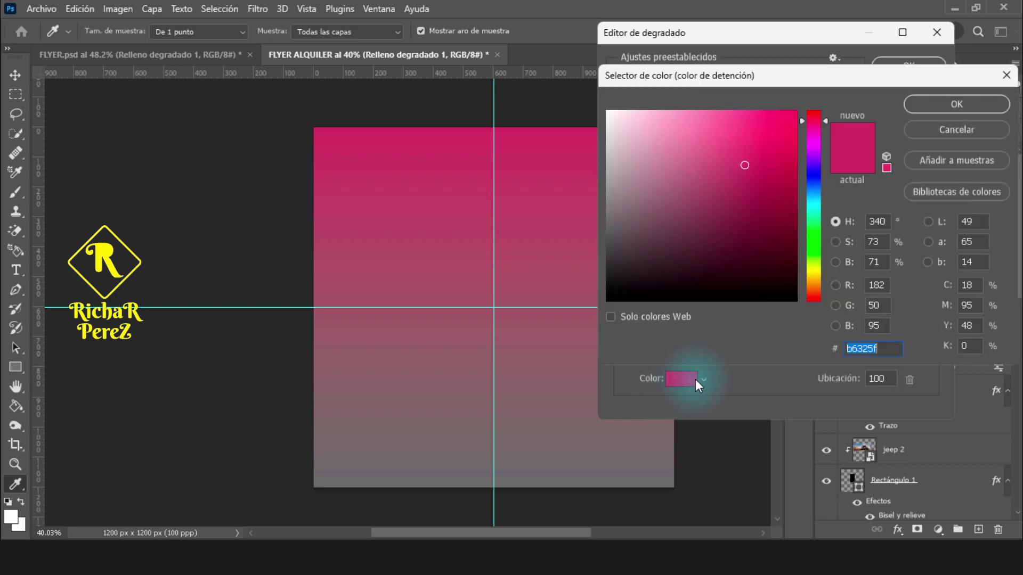
type("da7d0a")
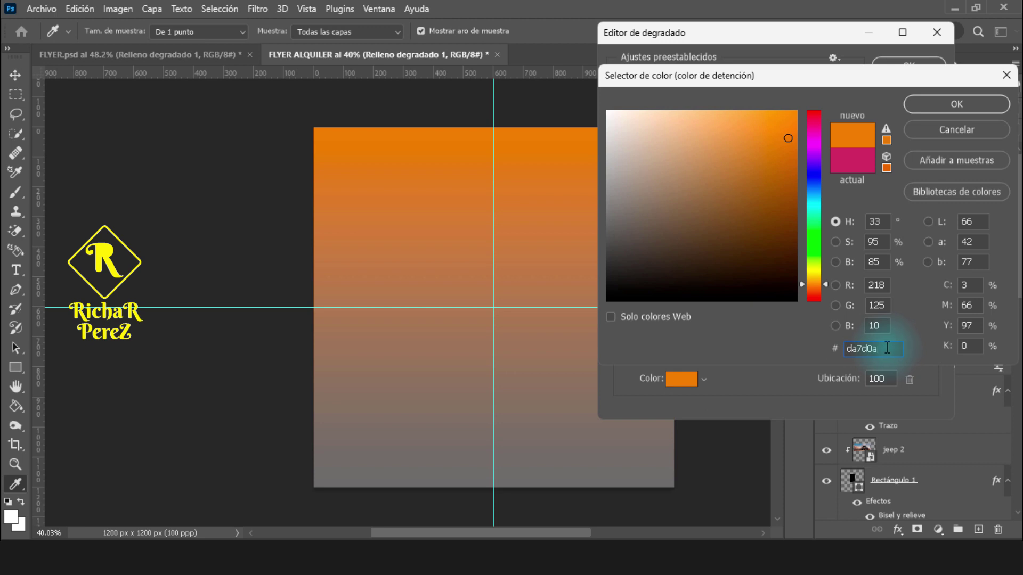
left_click(982, 105)
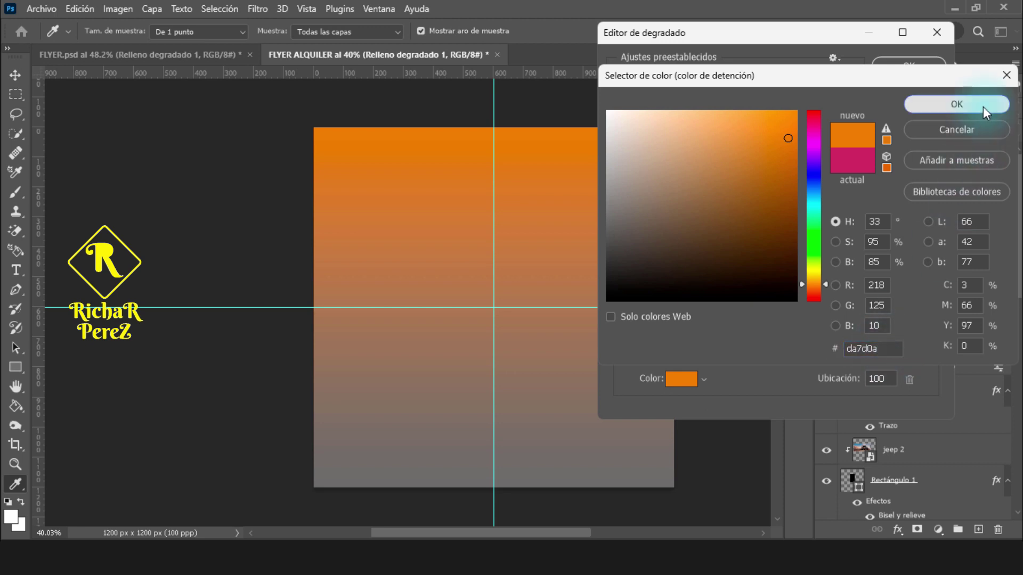
left_click(915, 66)
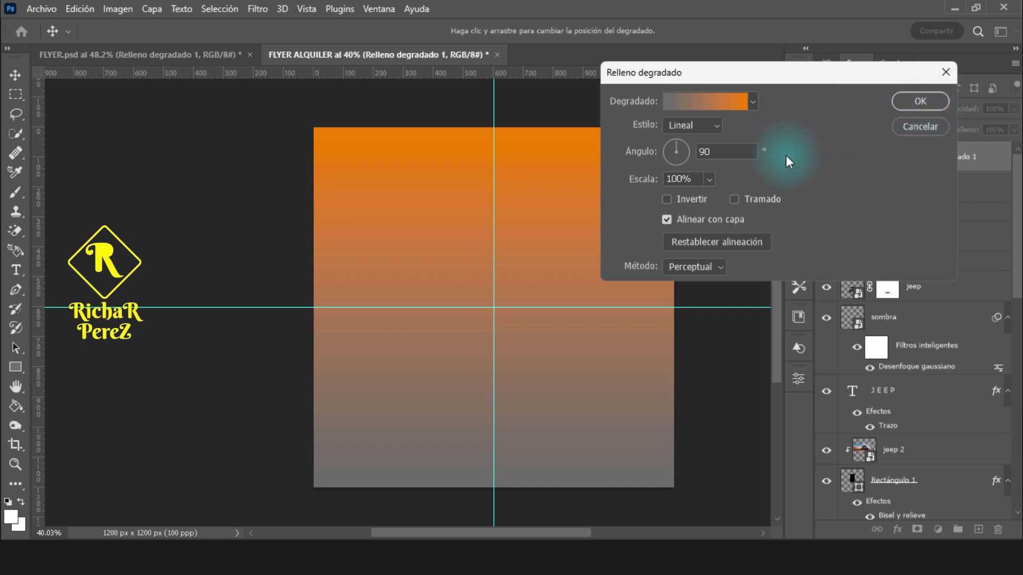
left_click(716, 144)
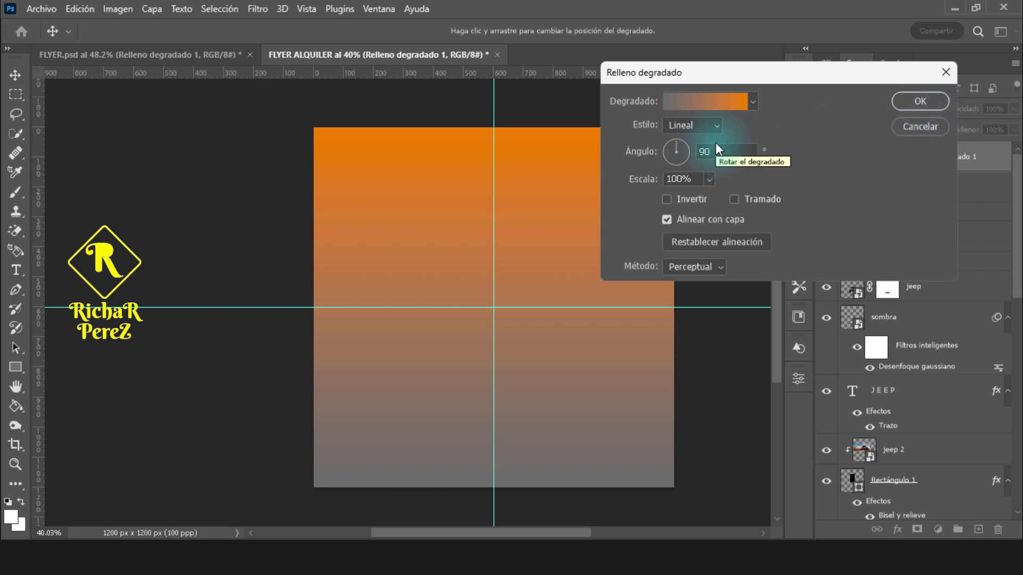
- Apply the orange-to-grey gradient fill and blend it as Luz suave at 58% opacity
left_click(927, 101)
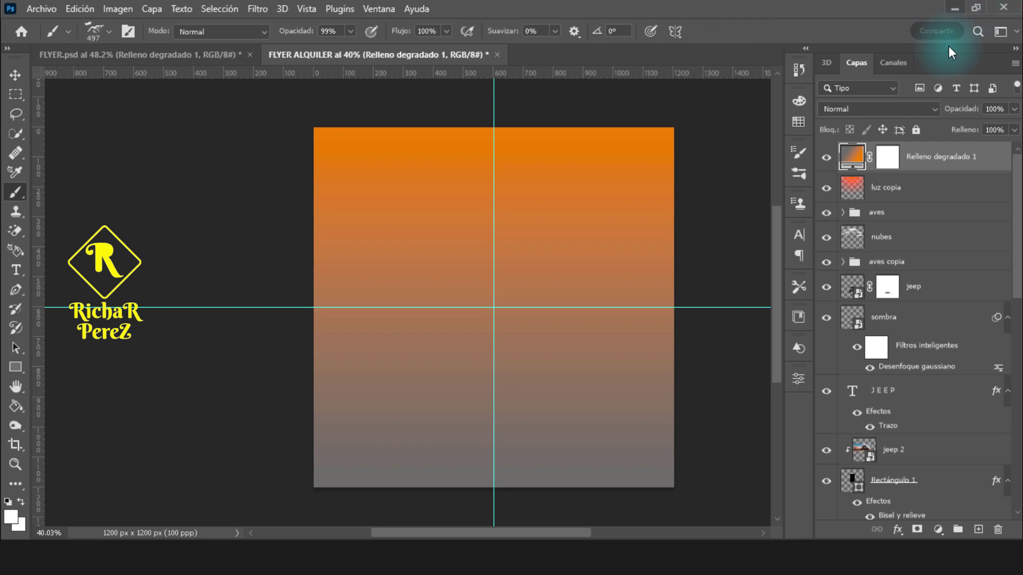
left_click(878, 109)
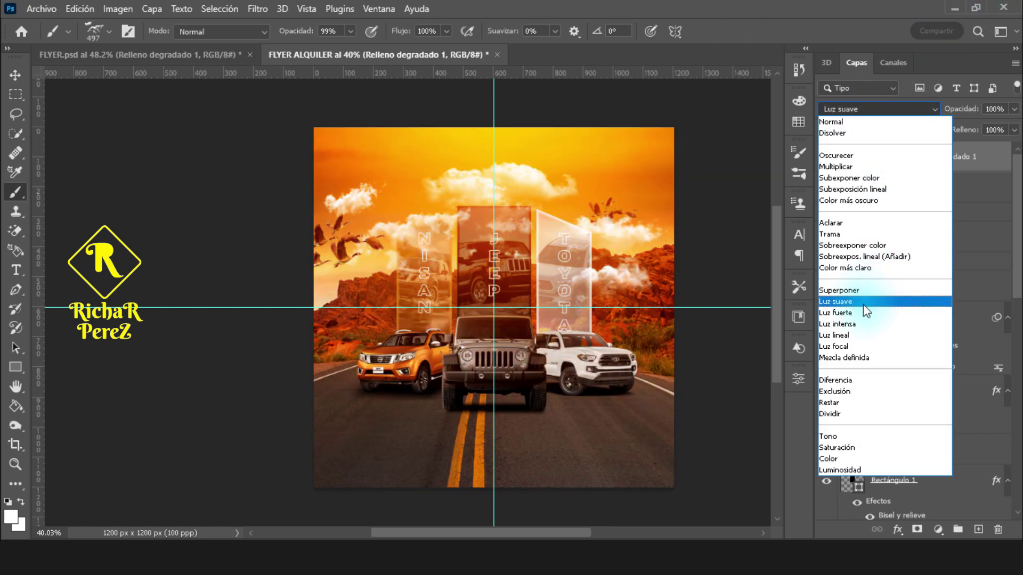
left_click(863, 305)
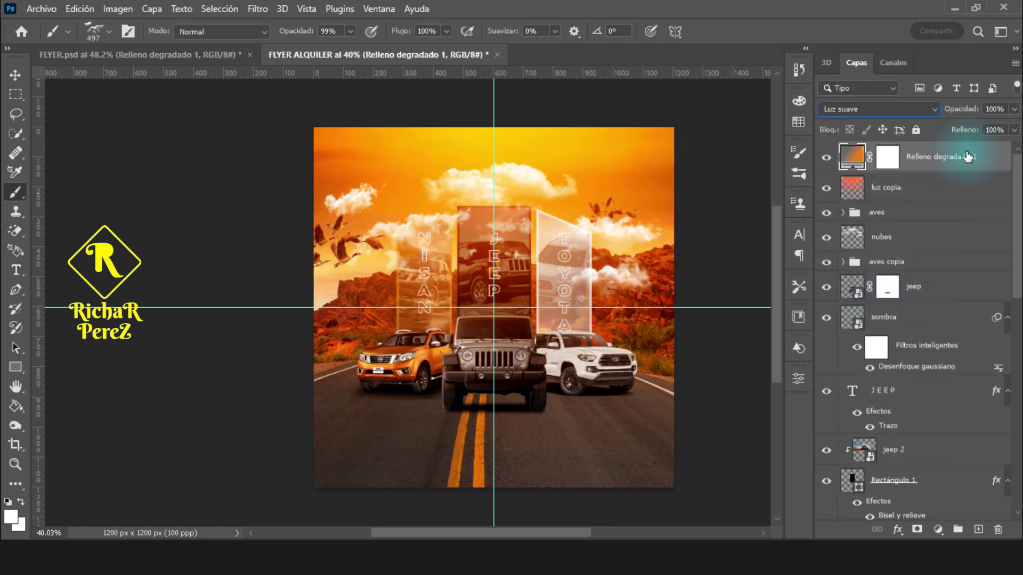
left_click(994, 109)
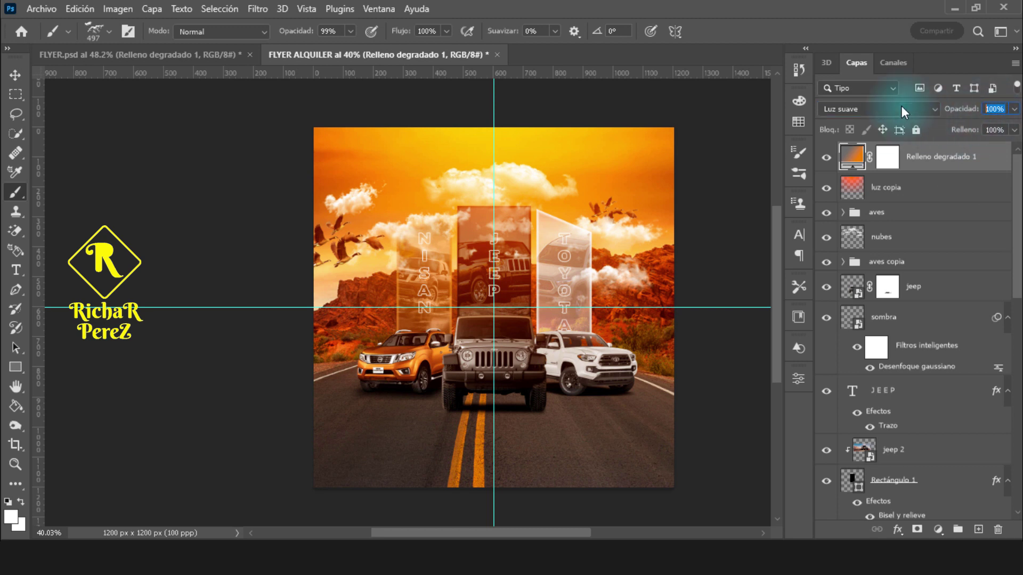
type("58")
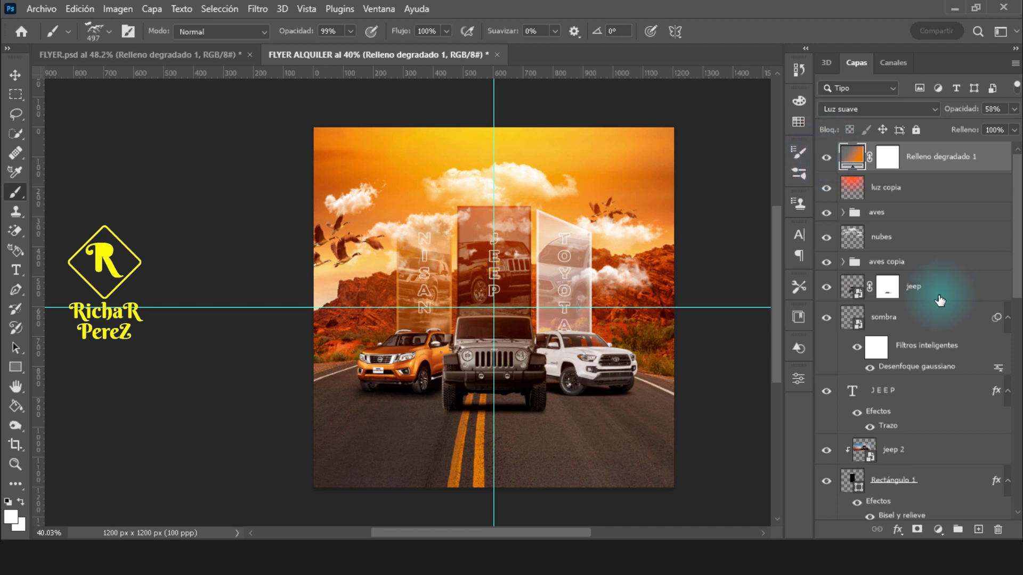
scroll(940, 347, "down", 5)
scroll(967, 358, "down", 5)
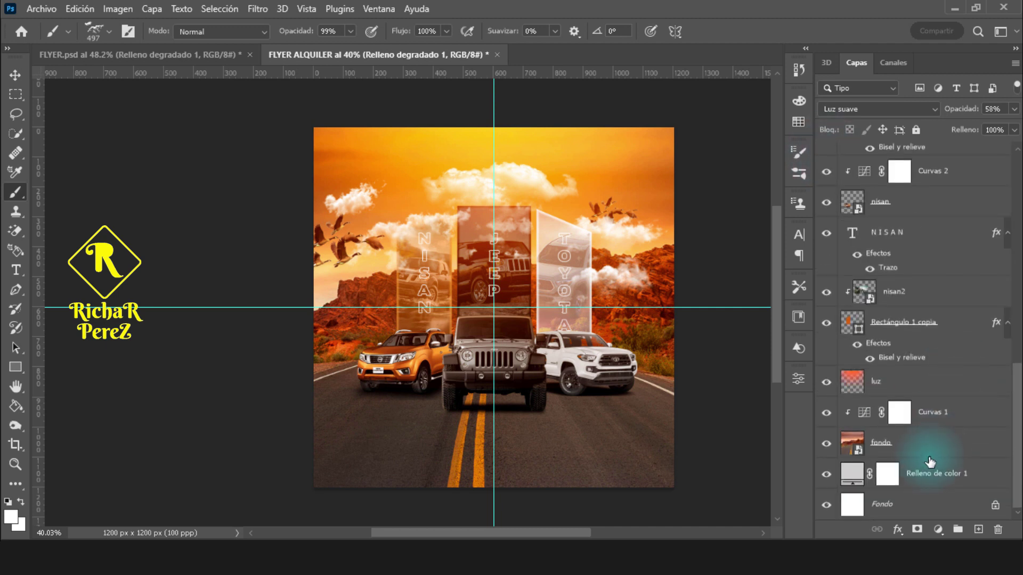
- Group all layers above Fondo into a group named imagenes and add an empty Capa 1 above
left_click(936, 482, "shift")
key("ctrl+g")
type("imagenes")
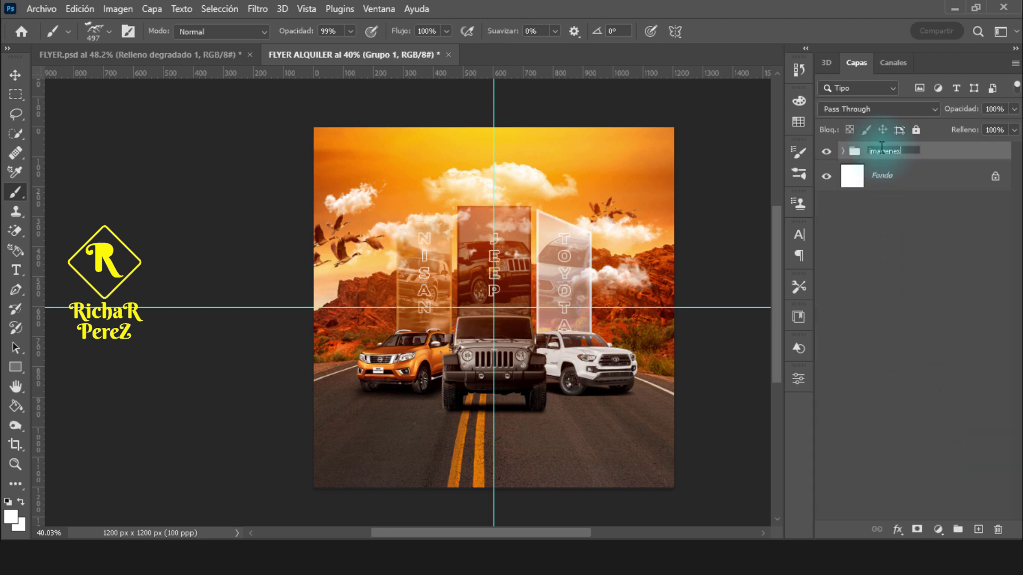
key("Return")
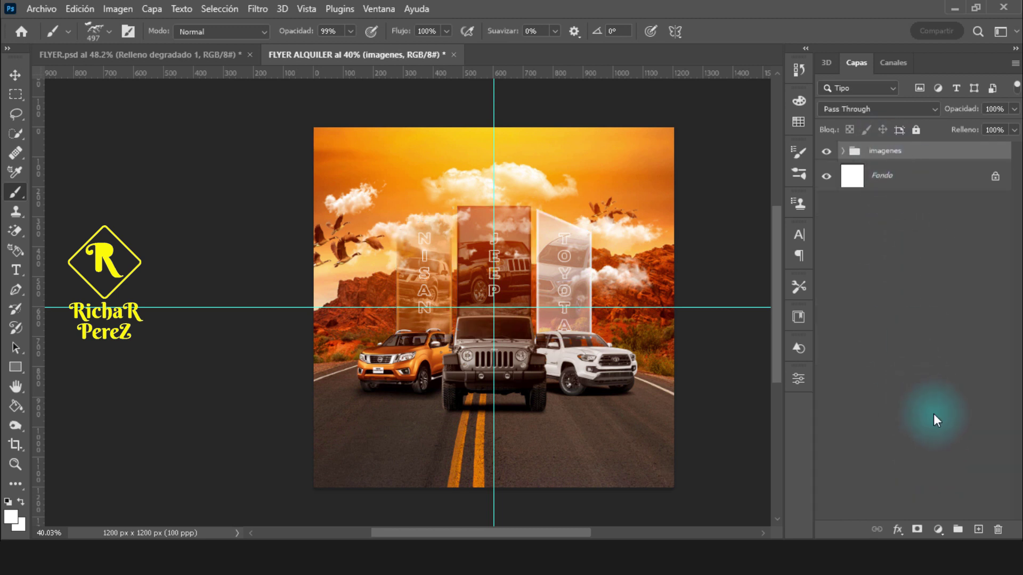
left_click(978, 529)
key("t")
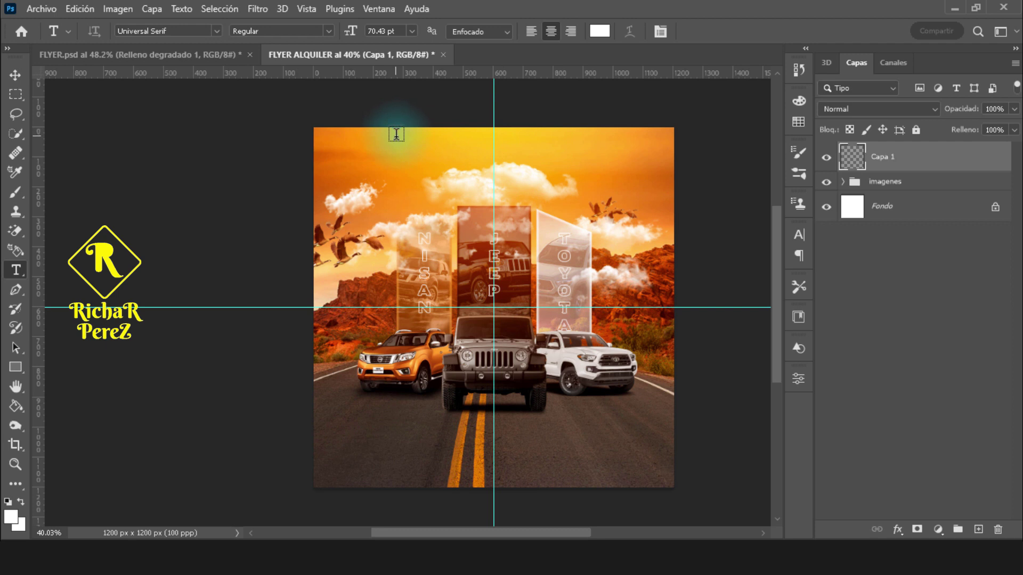
- Type the two-line headline 'SPORT CAR FOR / RENTAL' near the top of the flyer
left_click(389, 171)
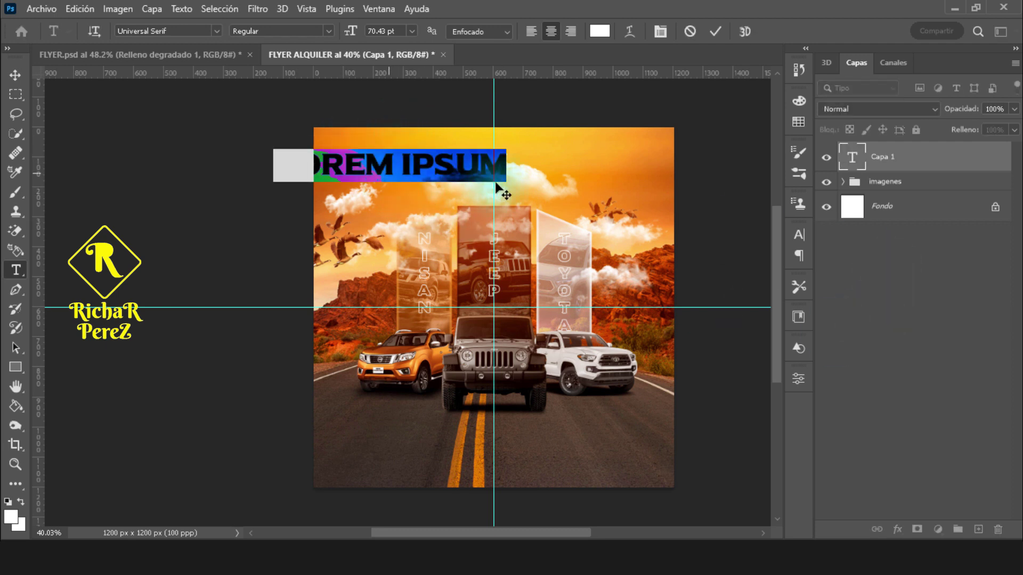
type("SPOR")
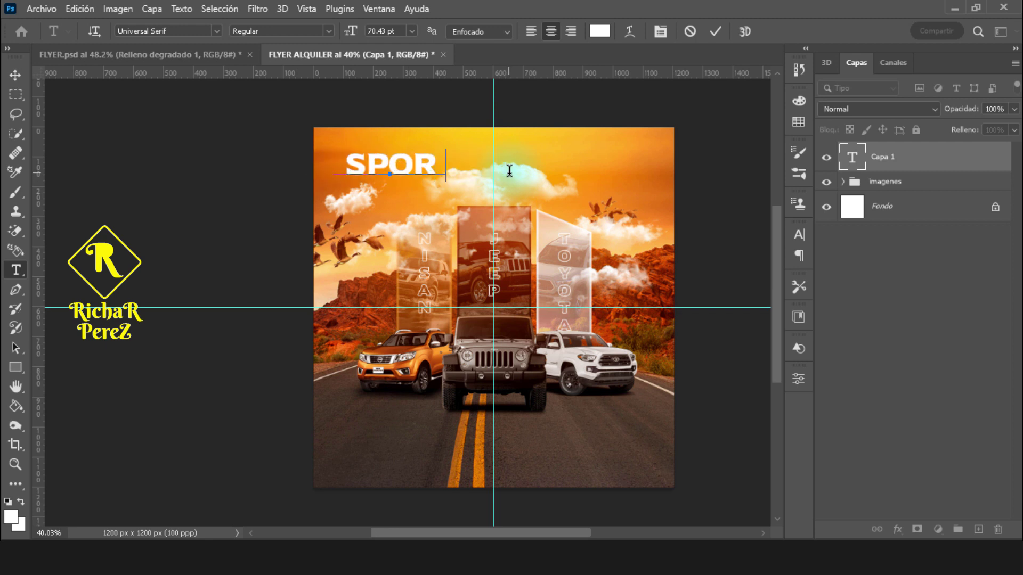
type("T CAR ")
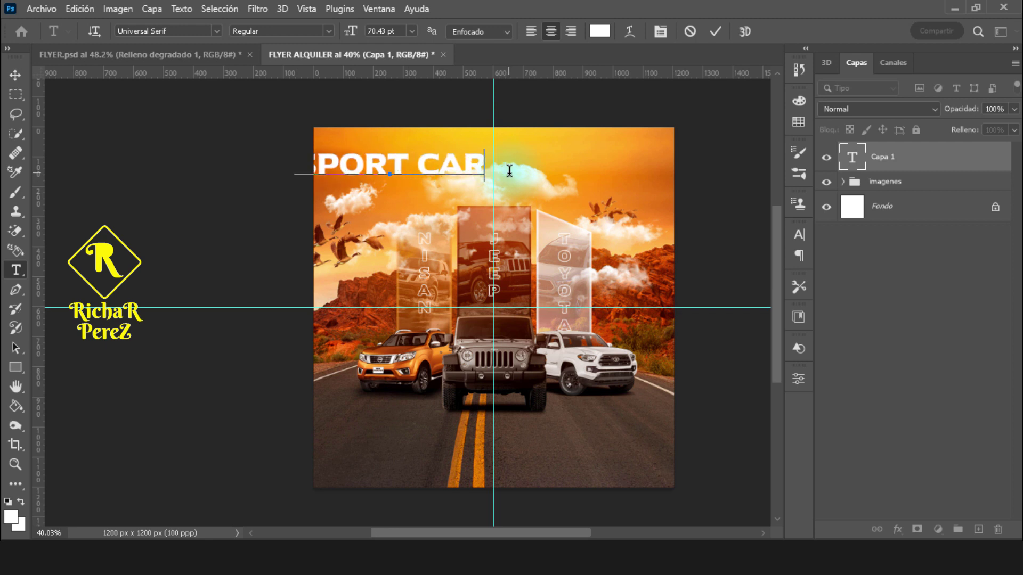
type("FOR")
key("Return")
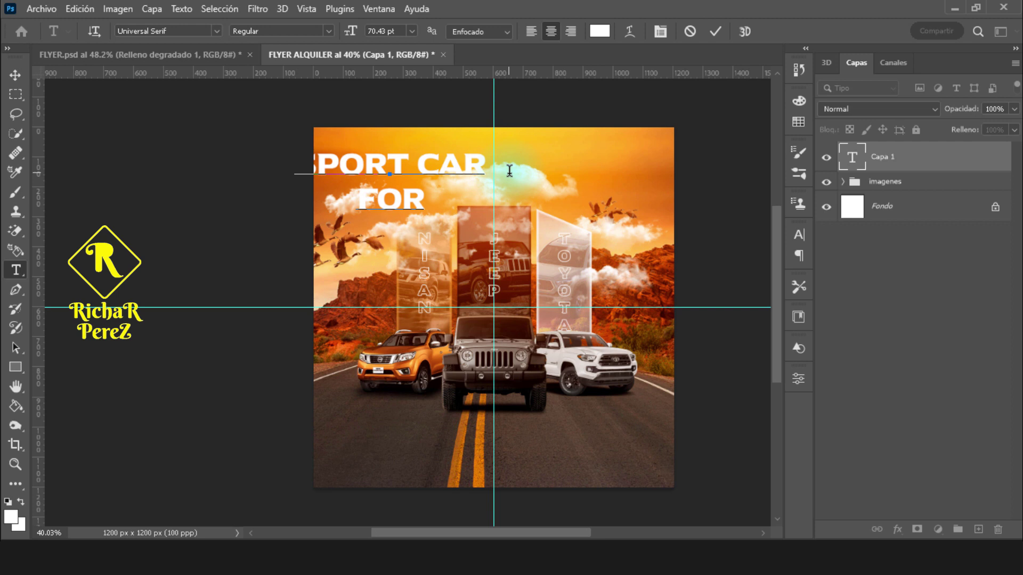
type(" RN")
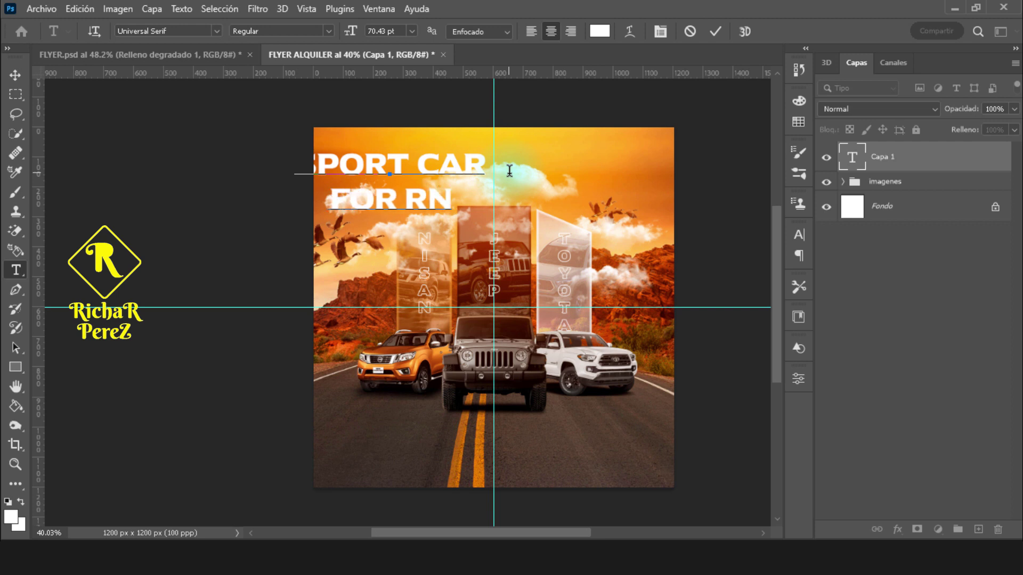
key("BackSpace")
type("ENT")
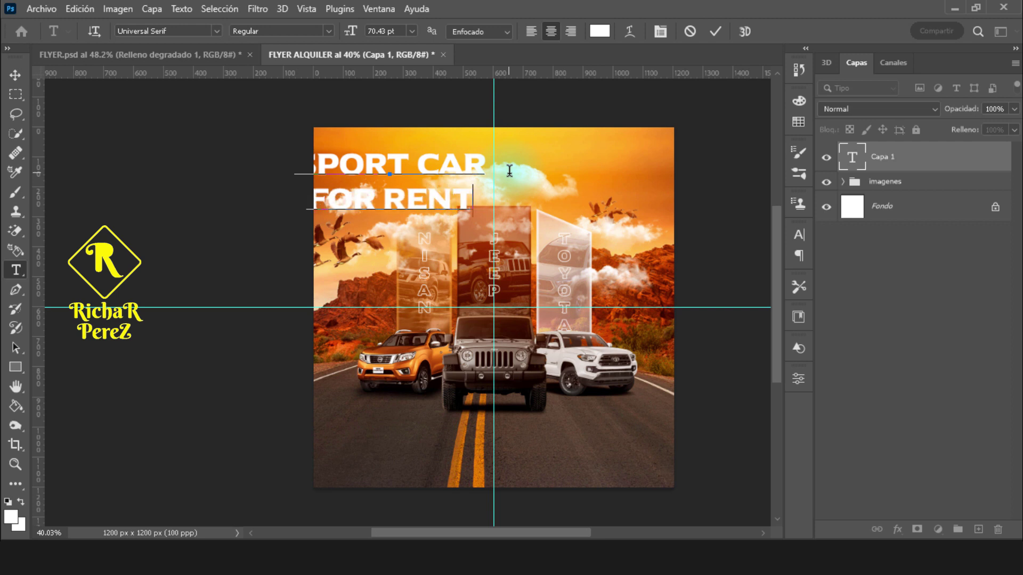
type("AL")
left_click(852, 167)
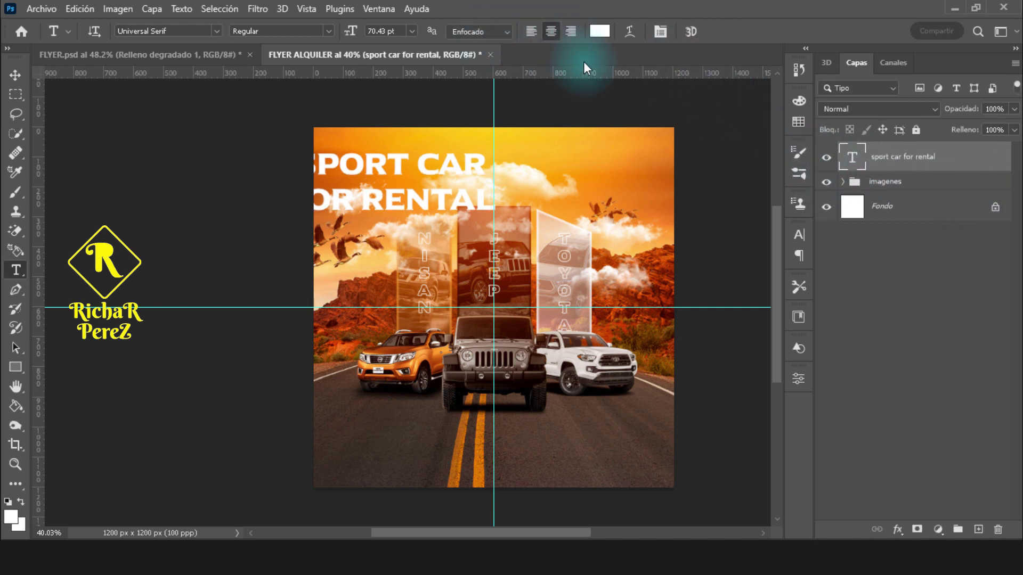
- Centre the headline across the top and enlarge it slightly
key("ctrl+t")
left_click_drag(439, 174, 513, 160)
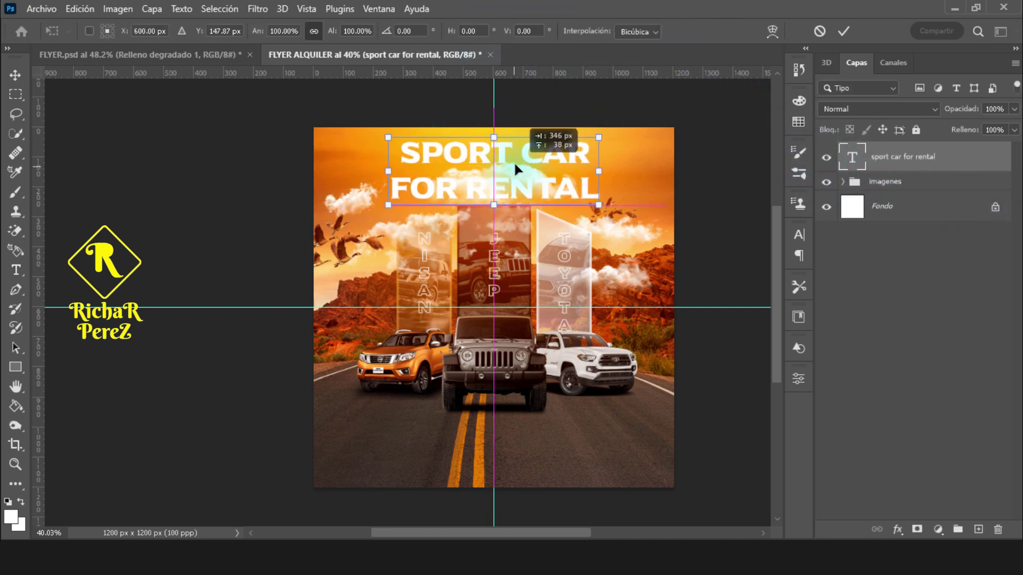
left_click_drag(494, 205, 494, 212)
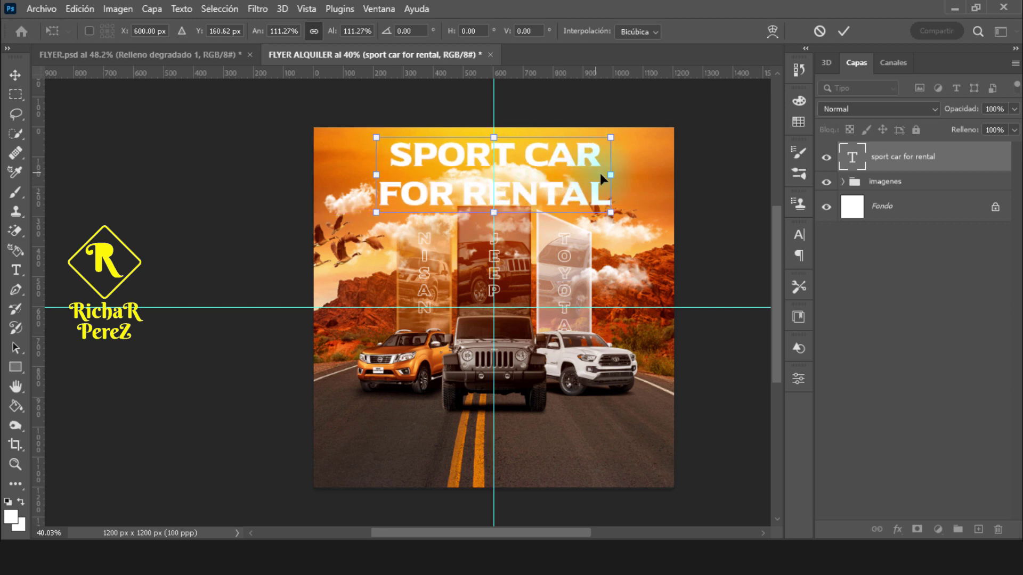
key("t")
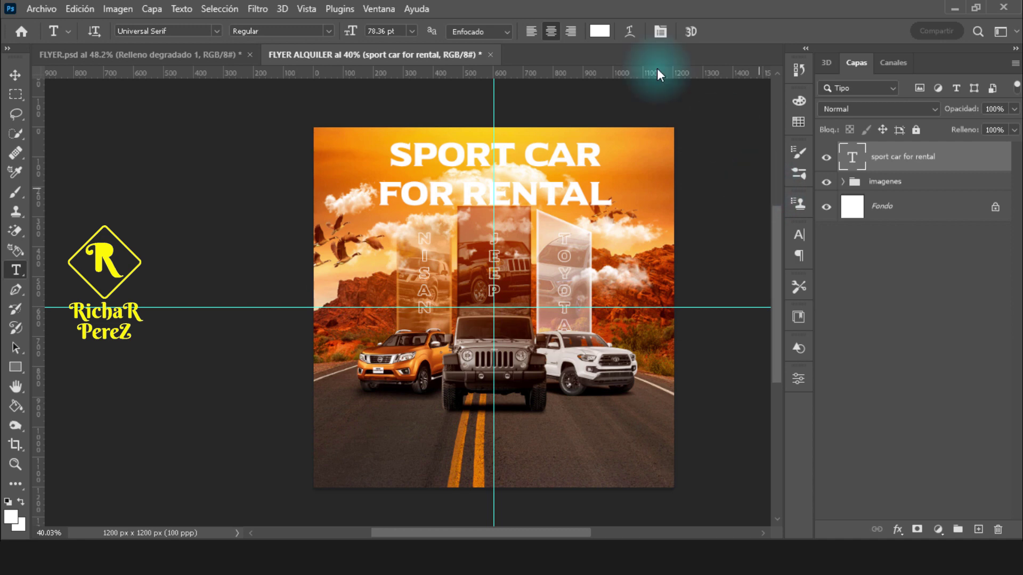
- Place the TEXTURA image embedded and resize it to cover the headline
left_click(42, 9)
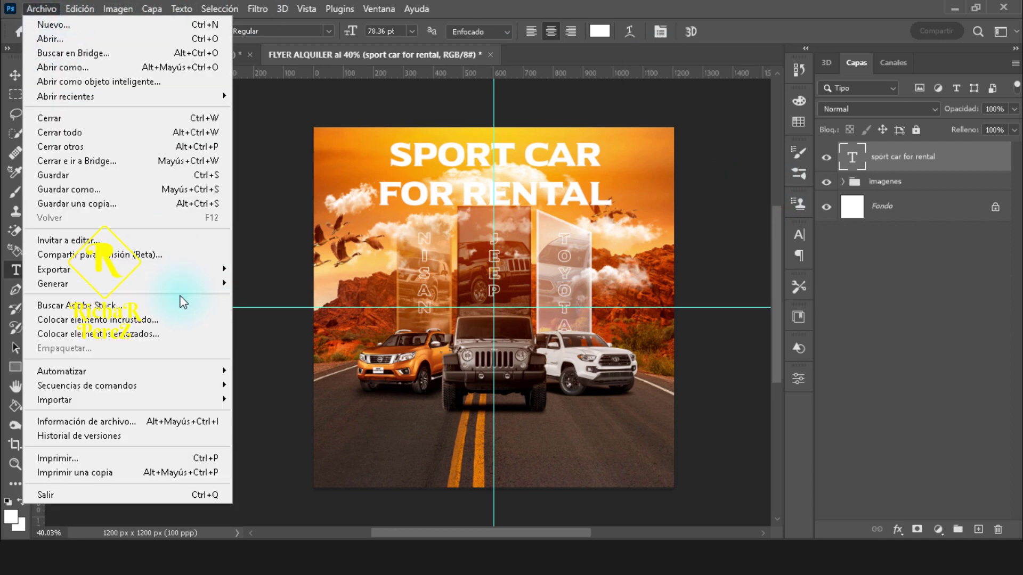
left_click(166, 319)
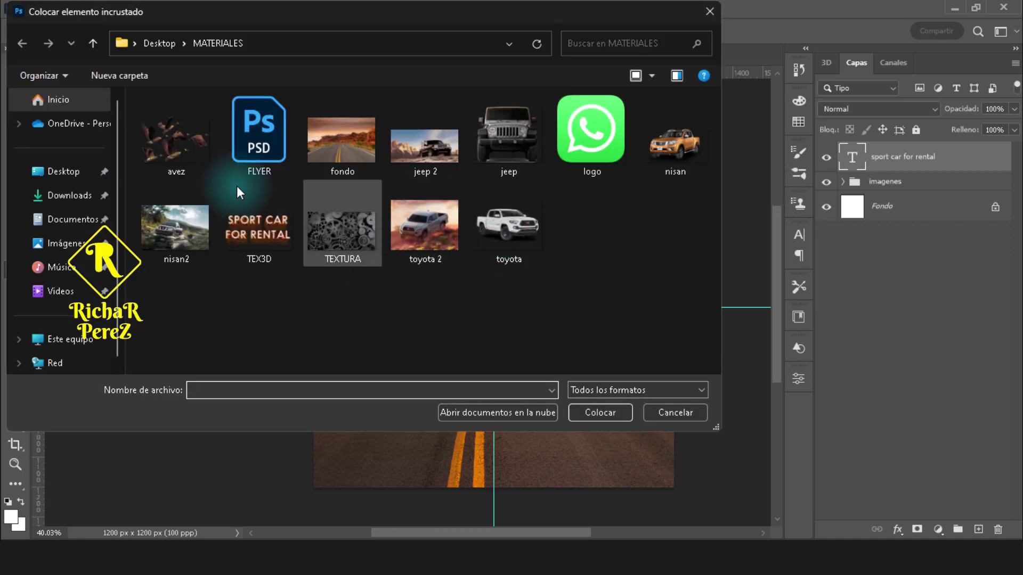
left_click(319, 250)
left_click(608, 409)
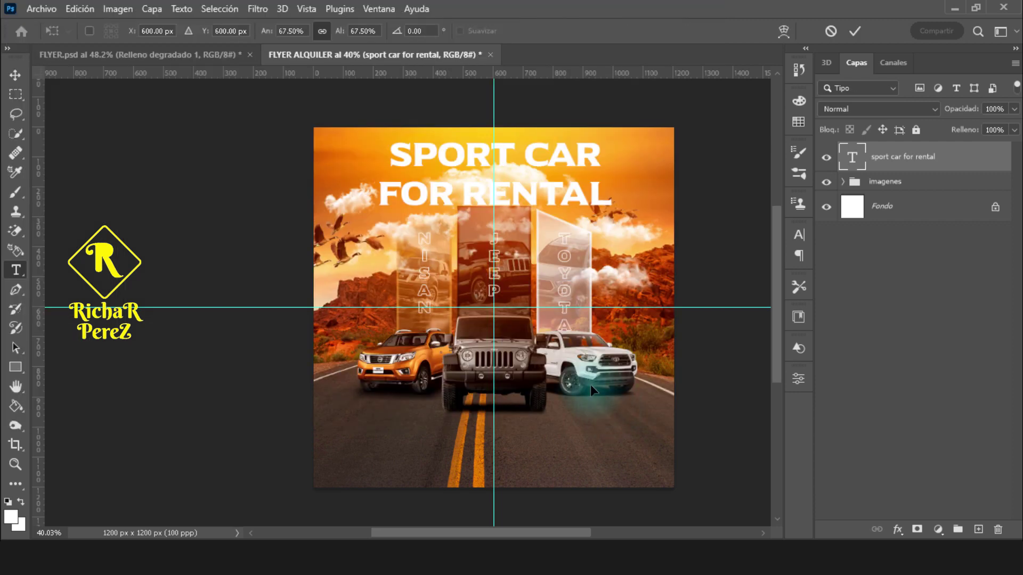
left_click_drag(492, 408, 499, 327)
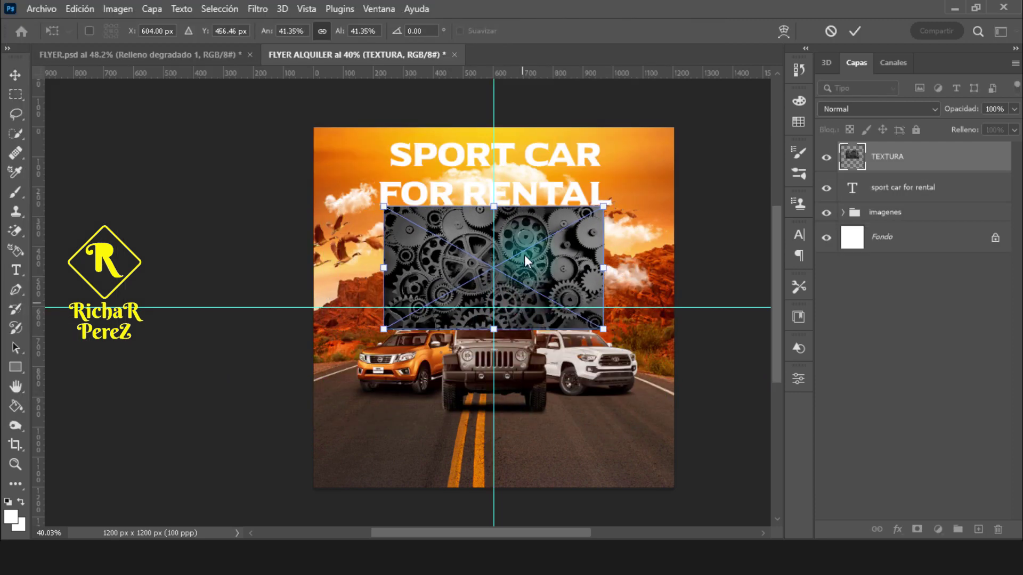
mouse_move(524, 254)
left_mouse_down()
mouse_move(522, 228)
mouse_move(498, 272)
left_mouse_up()
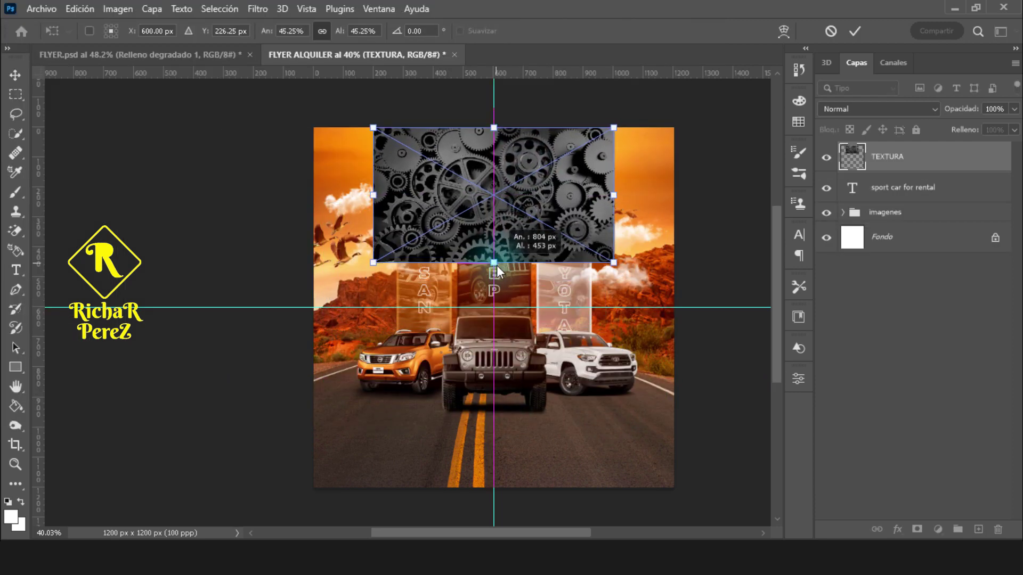
key("Return")
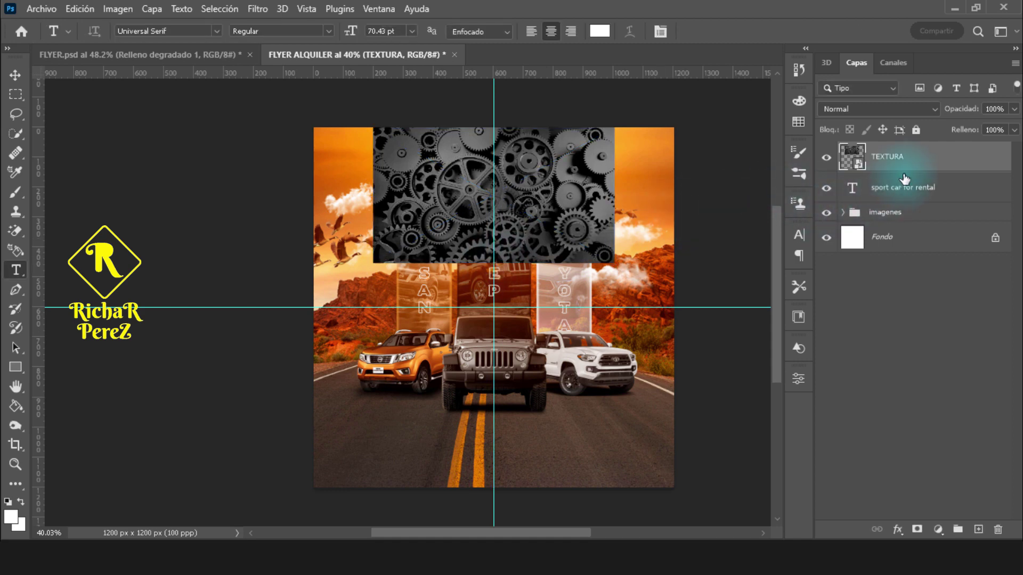
- Clip the TEXTURA layer to the headline text, then select the headline layer
right_click(924, 166)
left_click(778, 372)
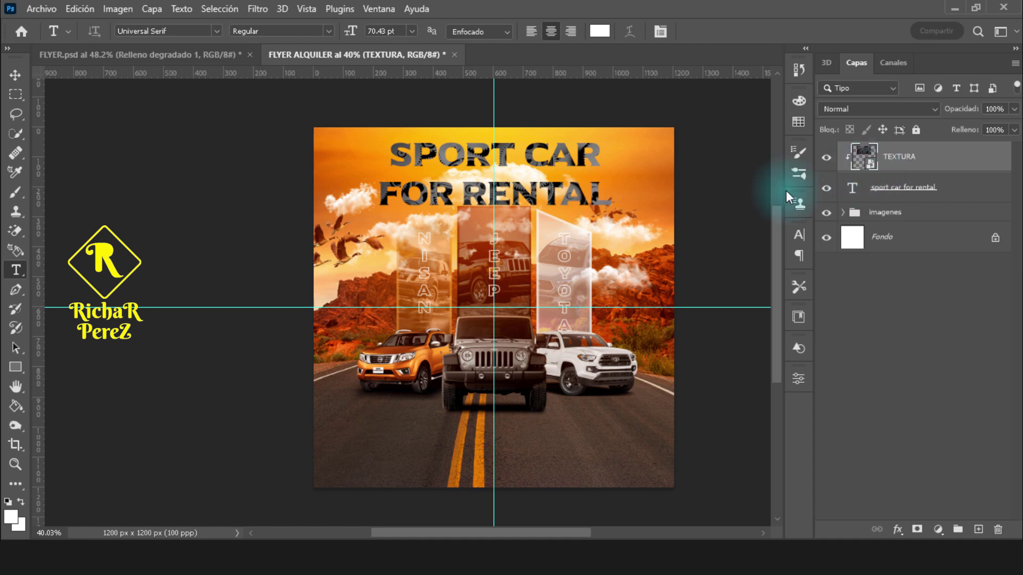
left_click(904, 191)
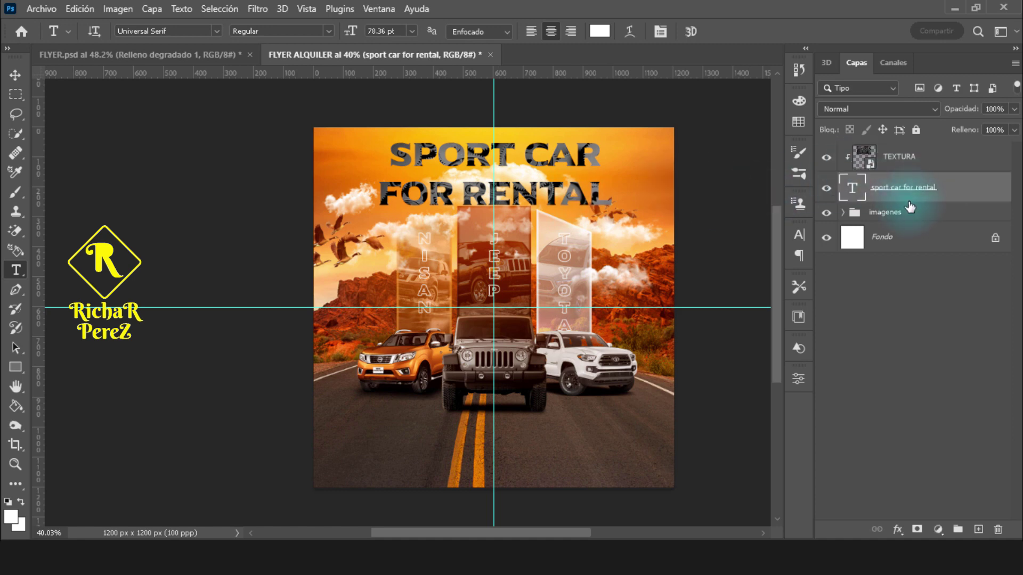
right_click(911, 190)
- Give the headline a 3 px outer stroke in its Blending Options, with Inner Shadow enabled
left_click(782, 26)
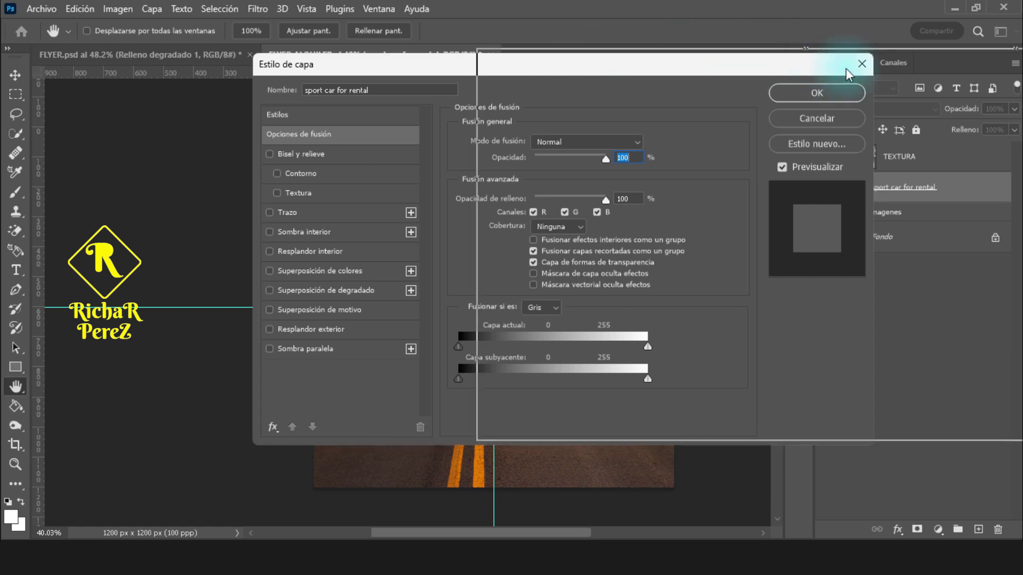
left_click_drag(846, 66, 1022, 64)
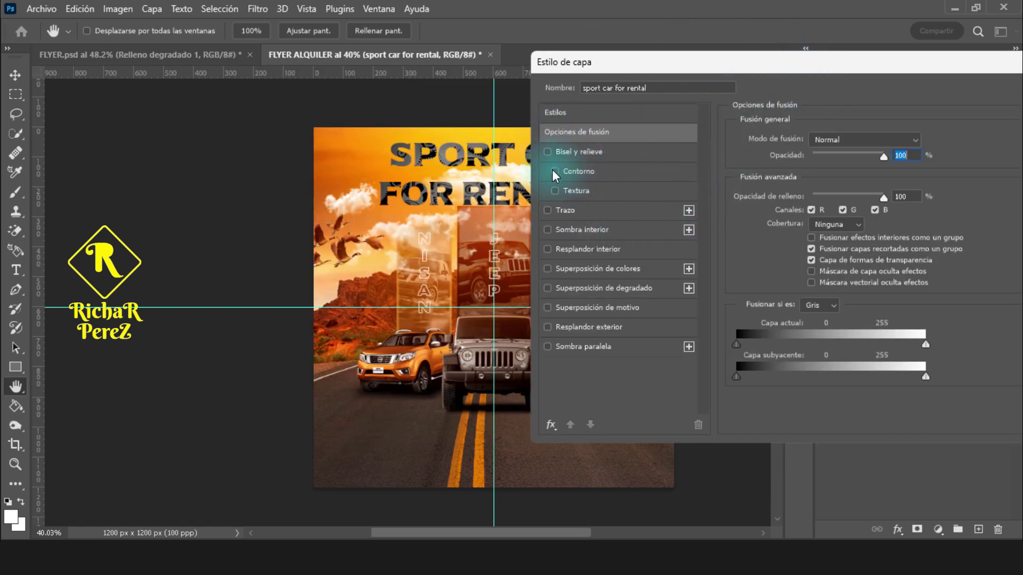
left_click(549, 211)
left_click(621, 210)
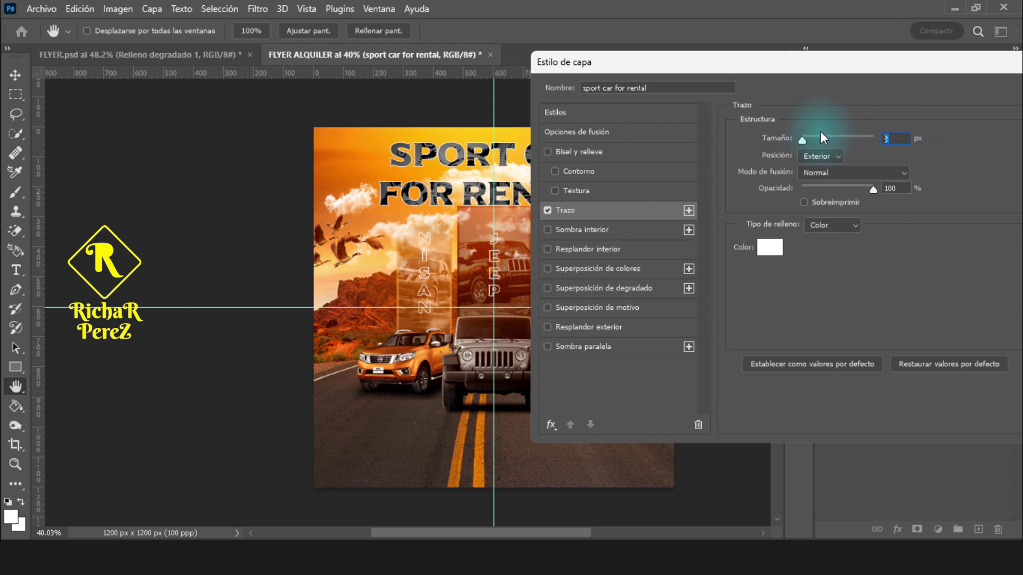
type("3")
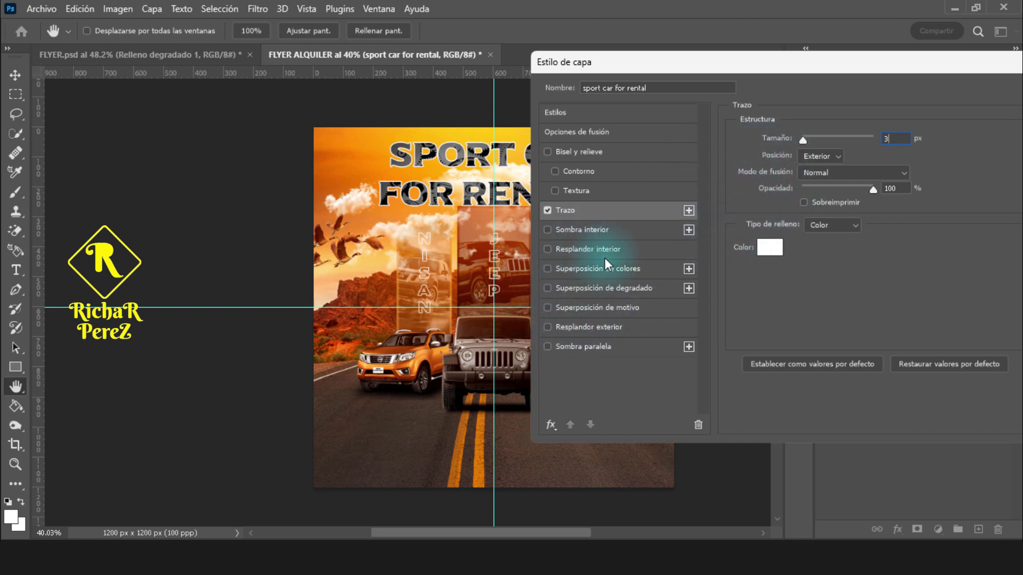
left_click(581, 231)
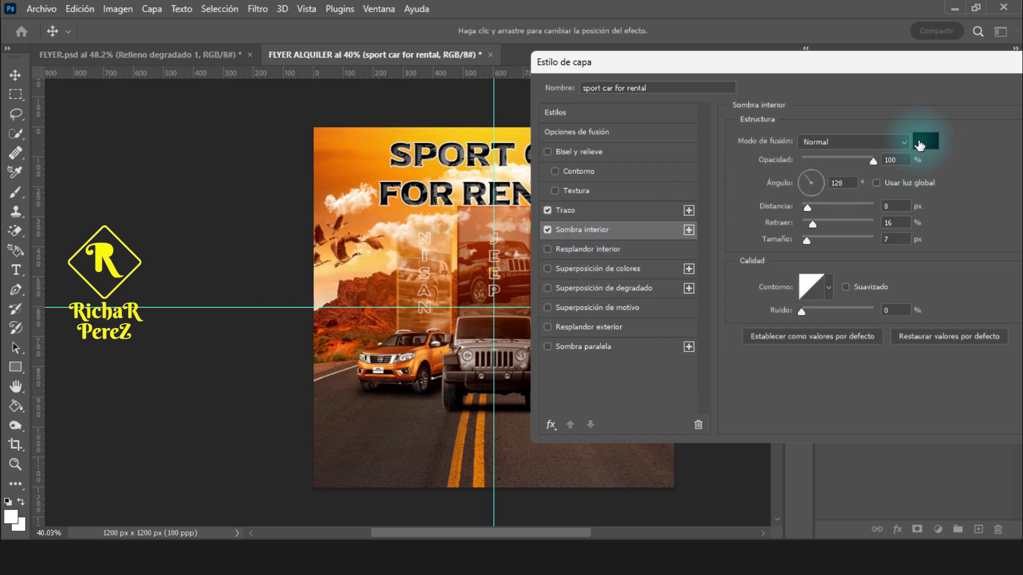
- Adjust the headline's 8 px inner shadow opacity, angle, distance and choke, then enable Outer Glow
left_click(897, 161)
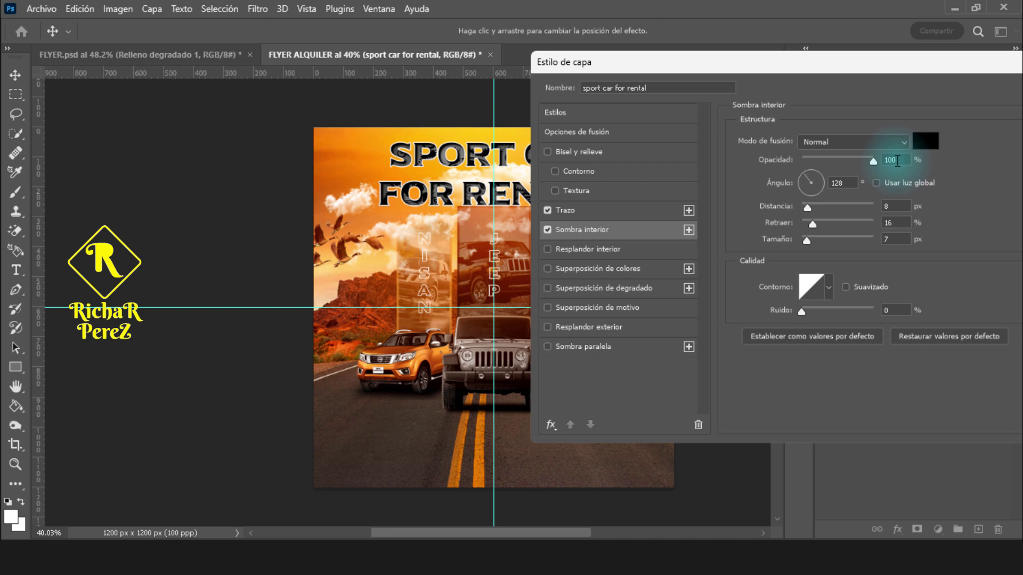
left_click(850, 181)
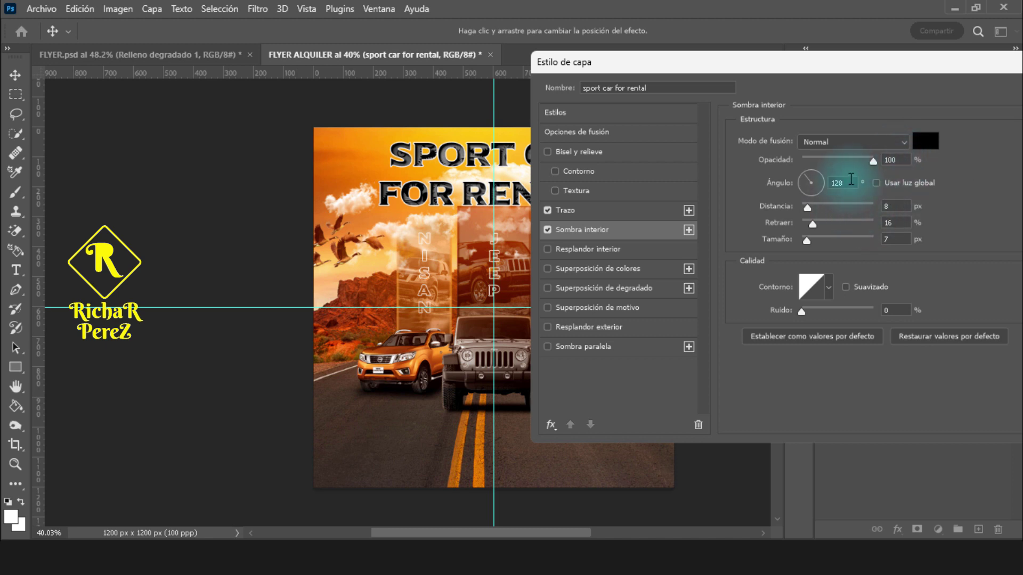
double_click(837, 183)
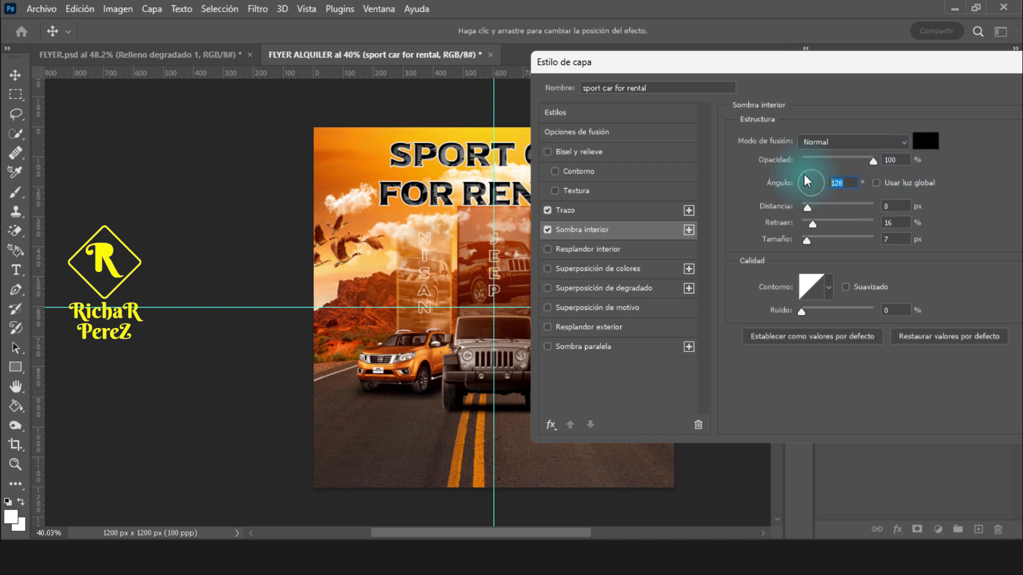
double_click(908, 208)
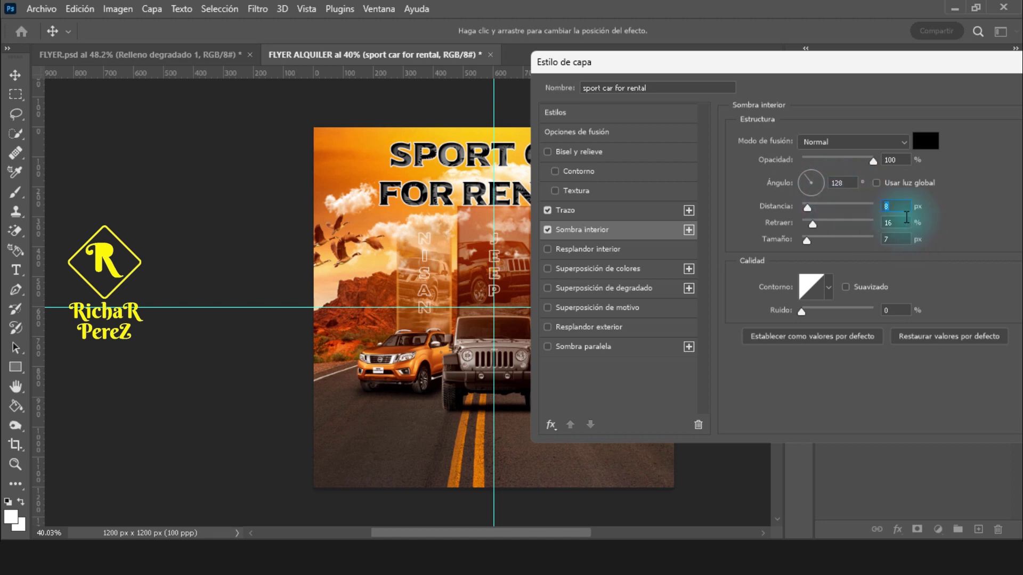
double_click(892, 223)
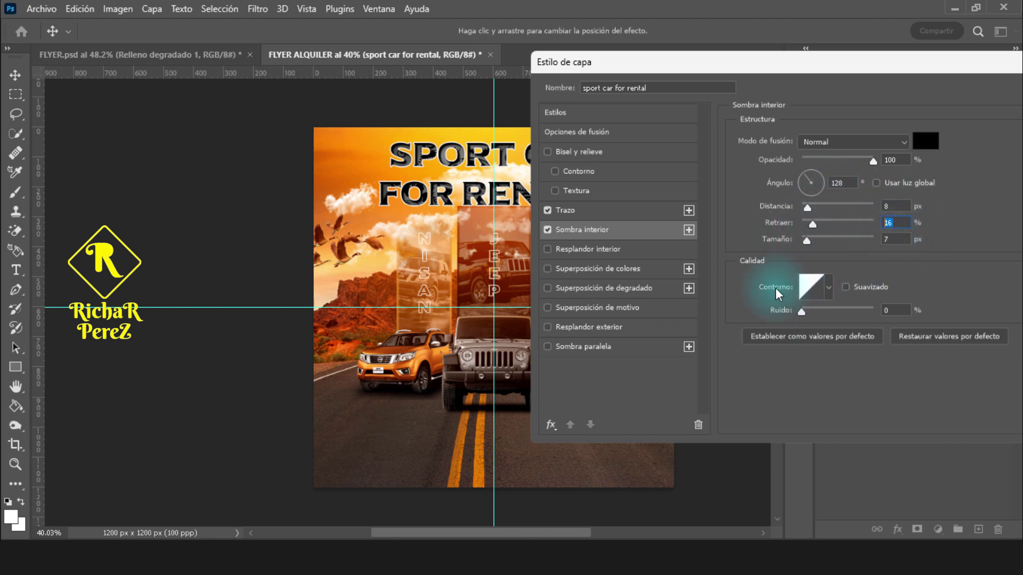
left_click(827, 288)
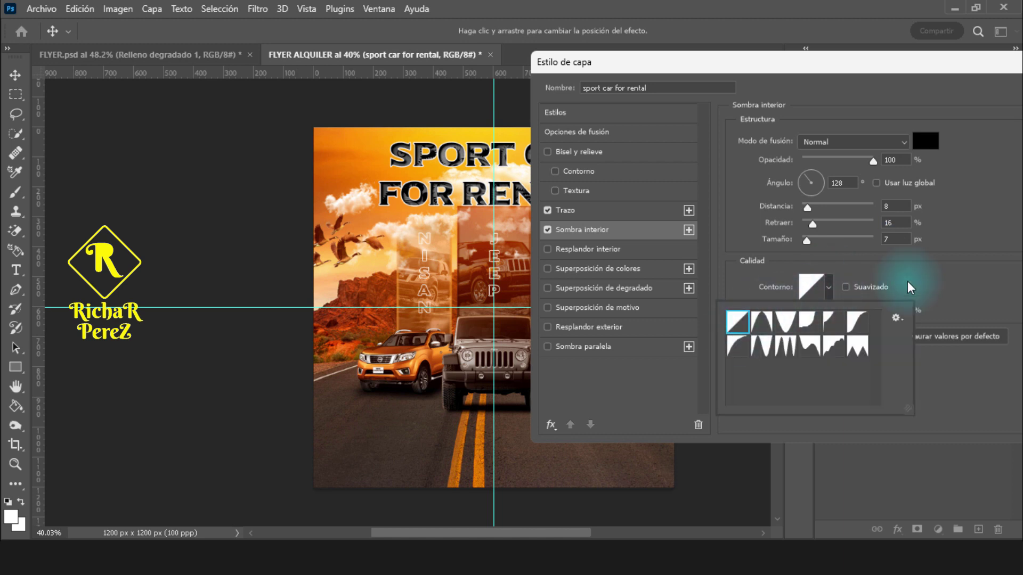
left_click(929, 296)
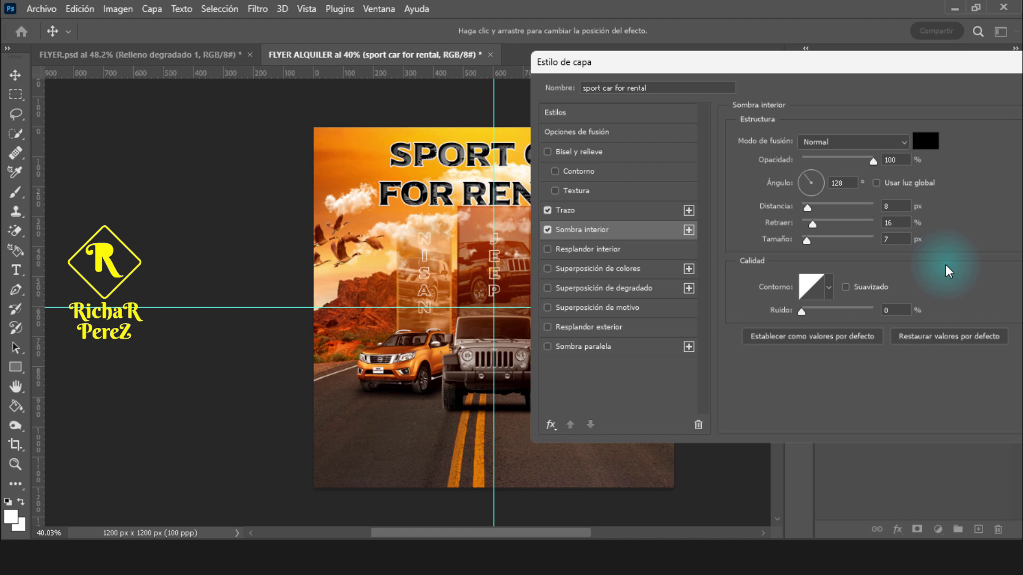
left_click(577, 327)
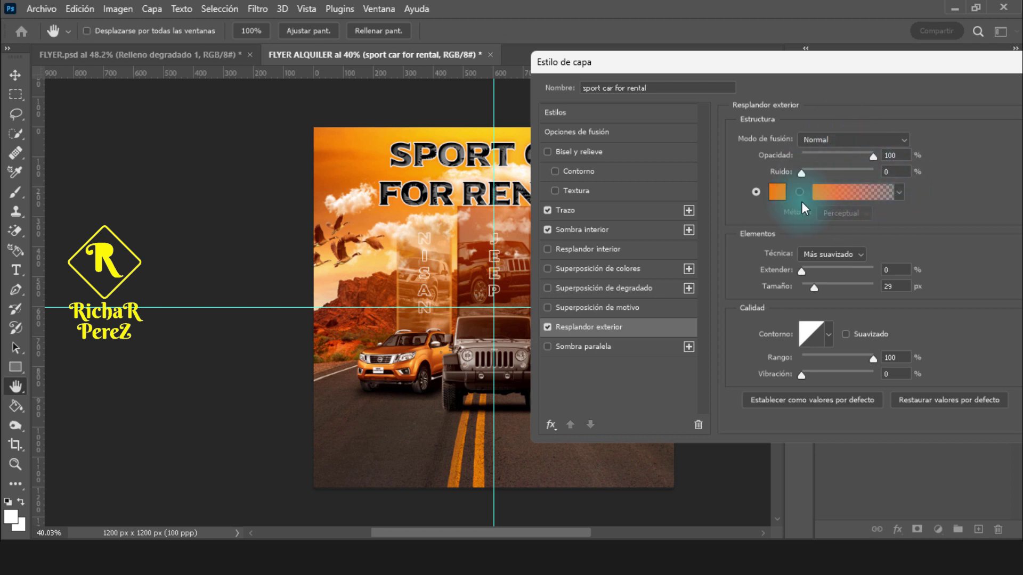
- Set the headline's outer glow colour to #e97d22 and its size to 29
left_click(777, 191)
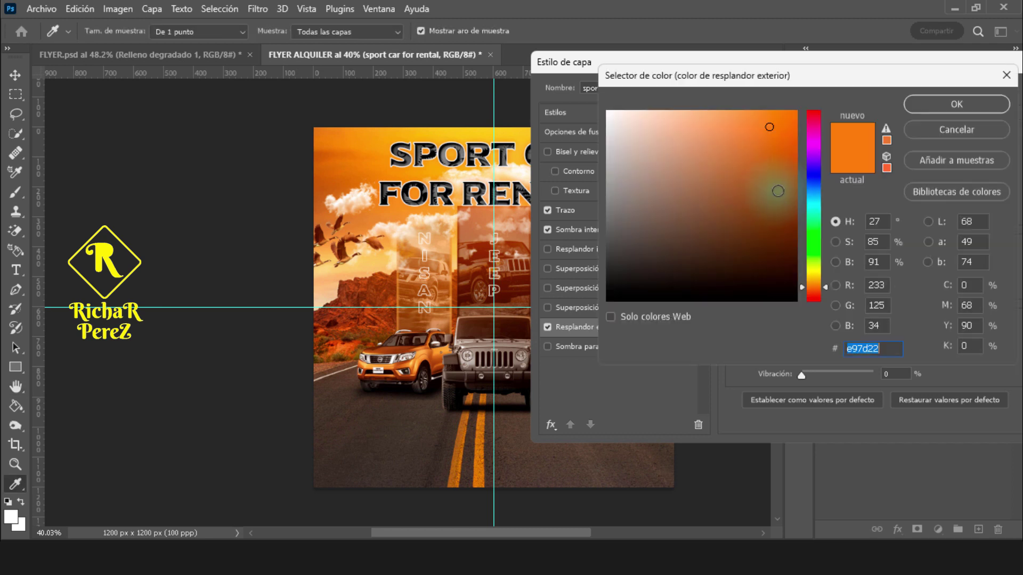
left_click(882, 348)
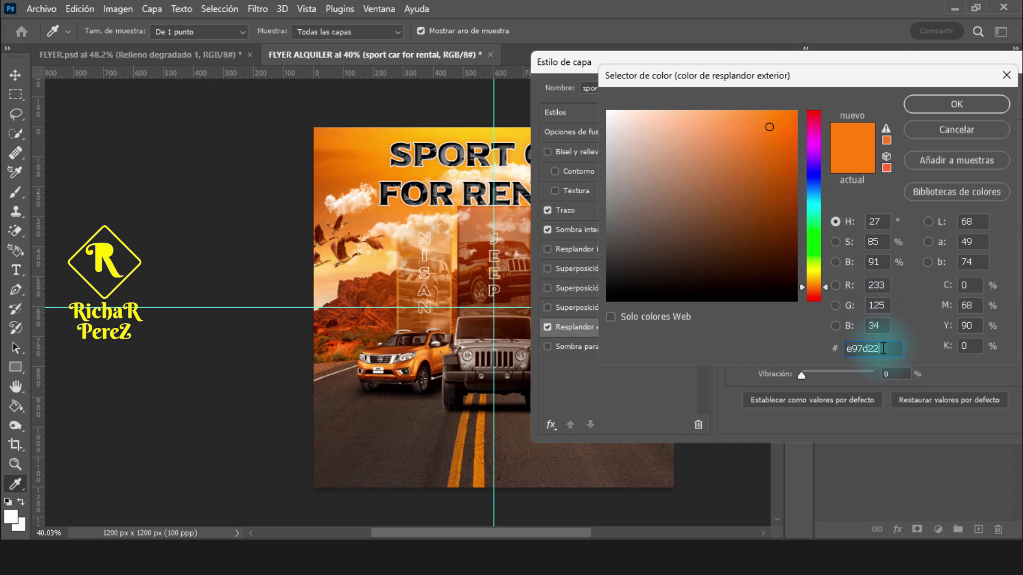
left_click(938, 104)
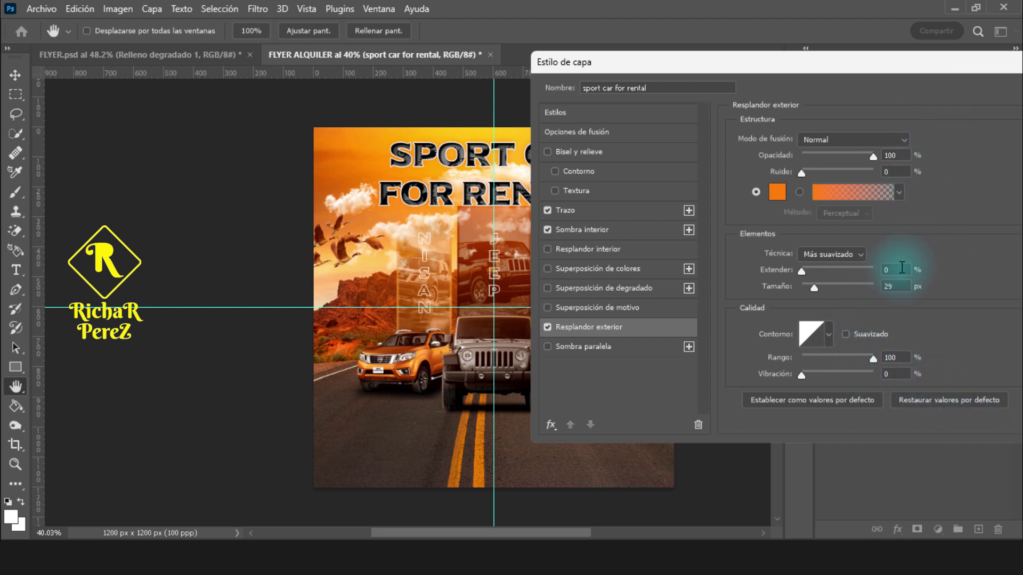
double_click(906, 287)
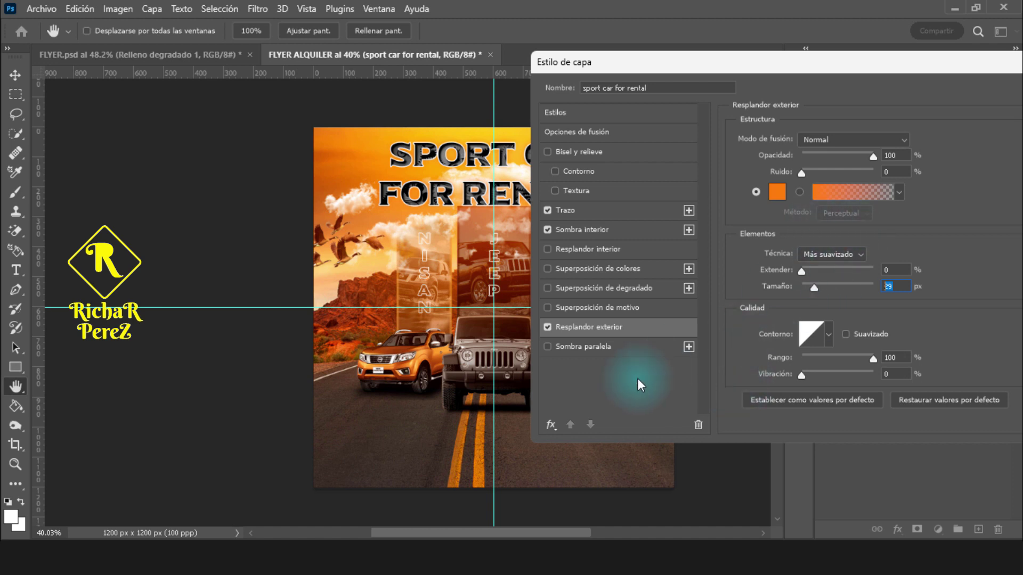
- Add a Normal drop shadow with distance 10, spread 38 and size 7, and apply the style
left_click(581, 347)
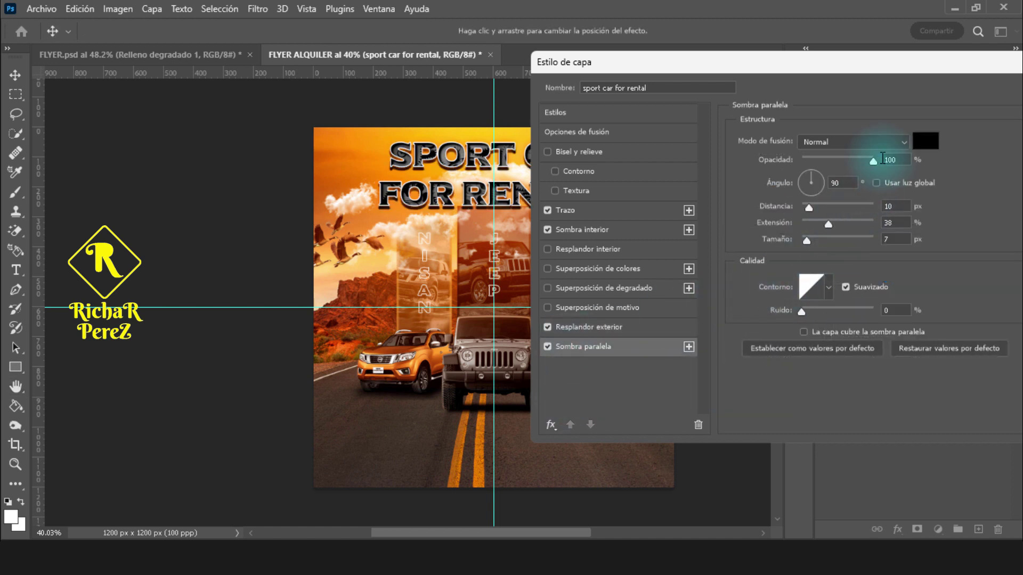
left_click(860, 142)
left_click(848, 157)
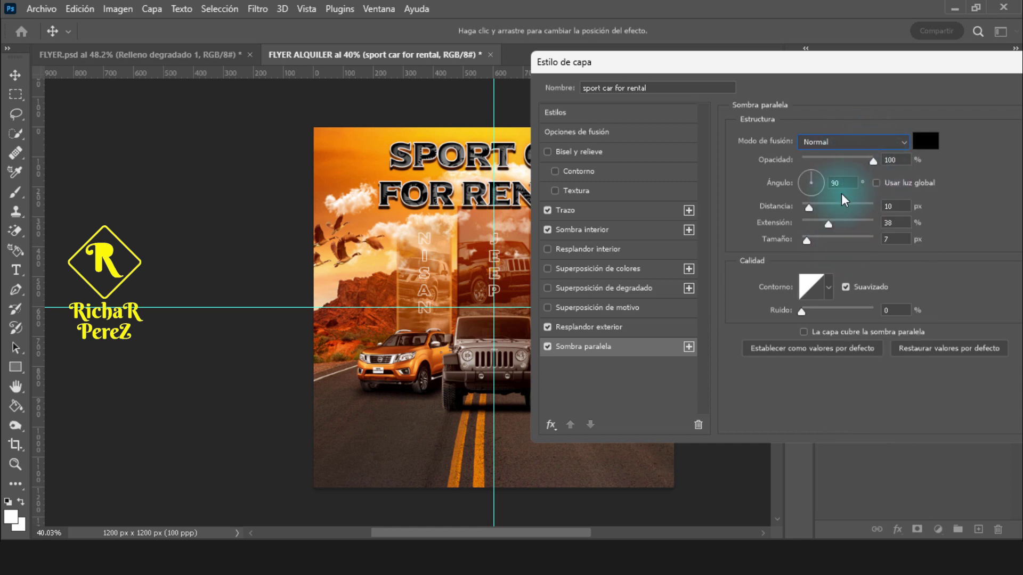
double_click(896, 206)
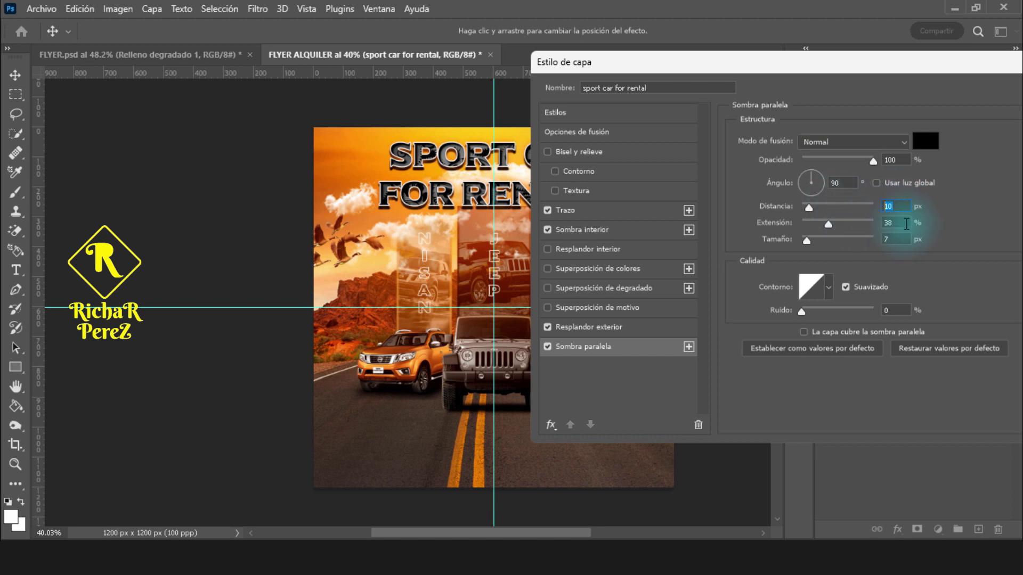
double_click(896, 239)
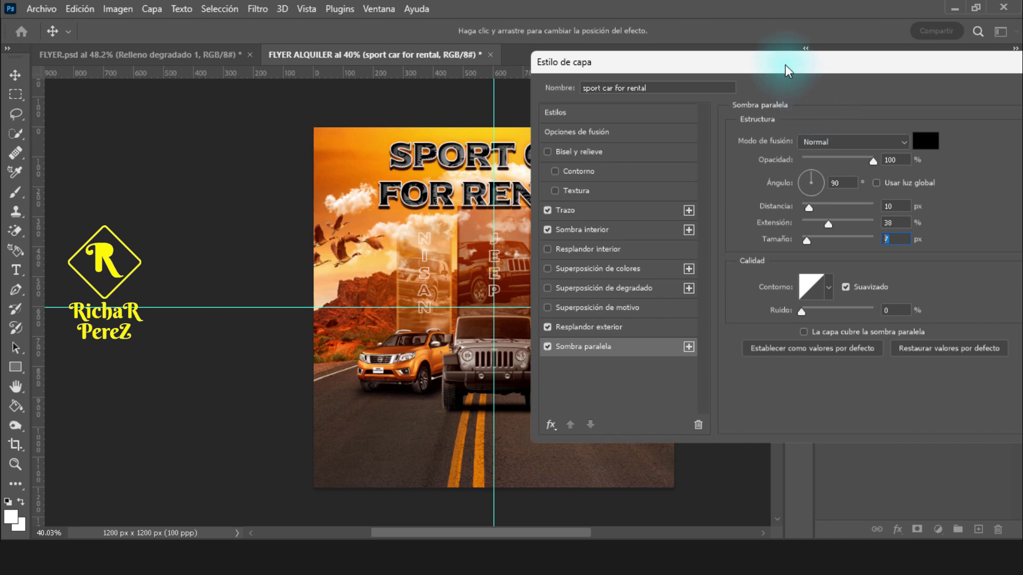
left_click_drag(785, 65, 575, 89)
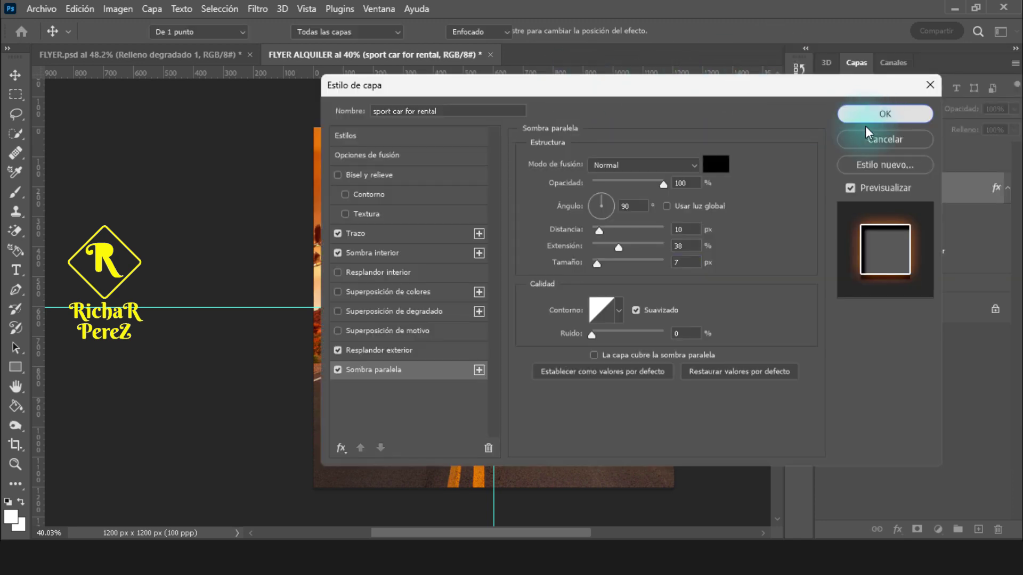
left_click(863, 114)
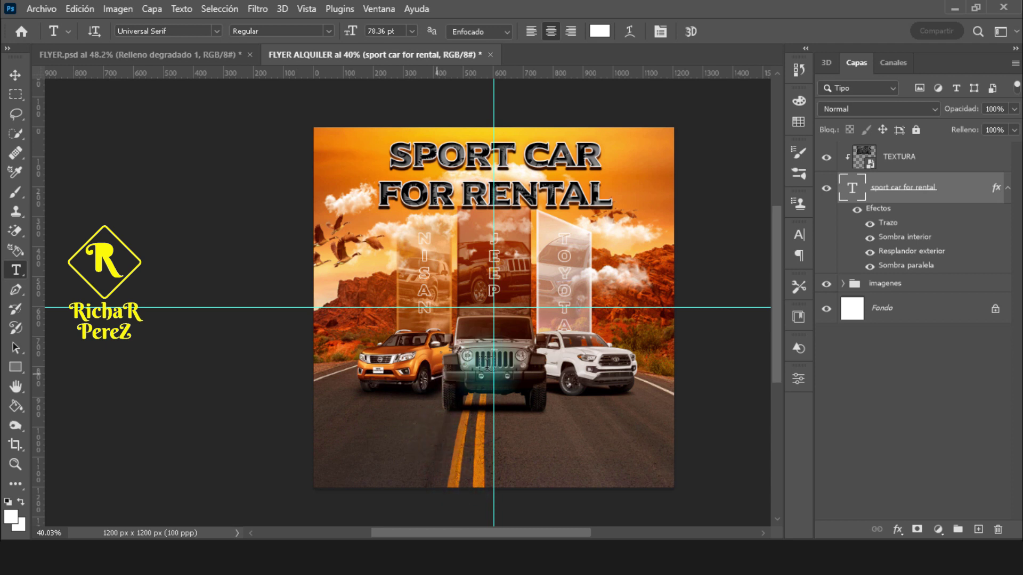
- On a new layer, type the tagline 'ESCOGE TU AUTOMOVIL / PARA TENER UNA EXPERIENCIA INOLVIDABLE' on the road
key("ctrl+shift+alt+n")
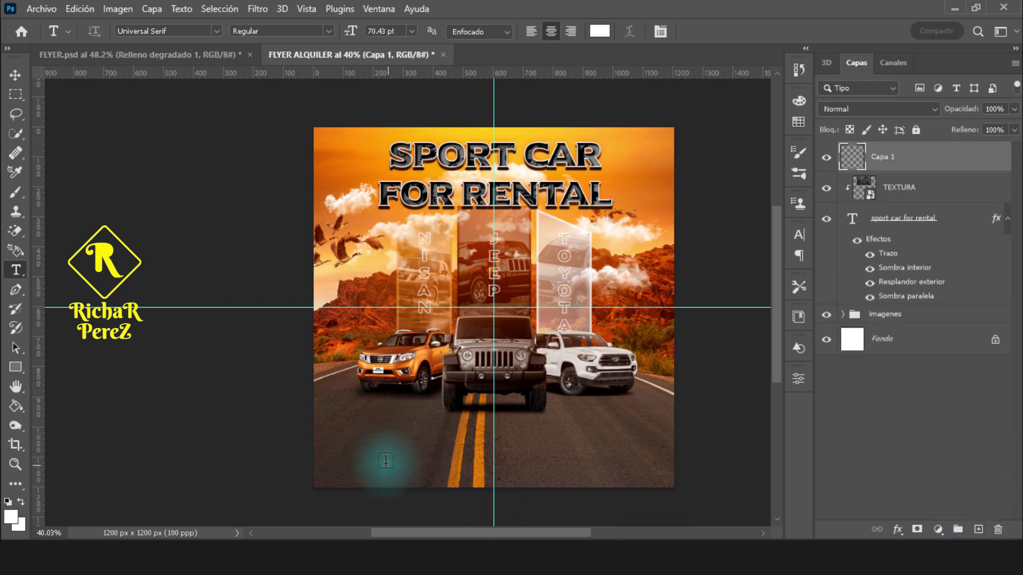
left_click(386, 441)
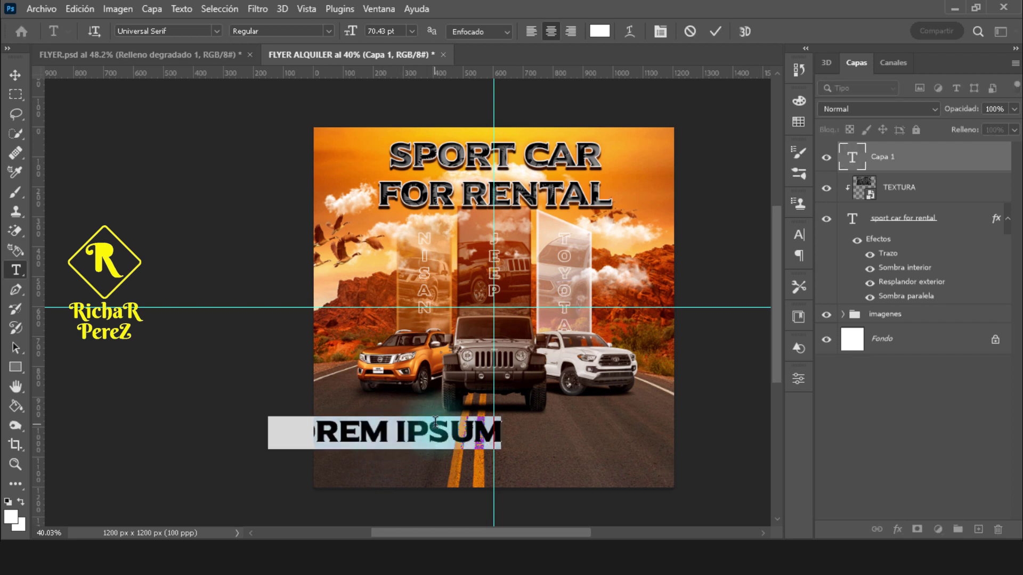
type("ESCO")
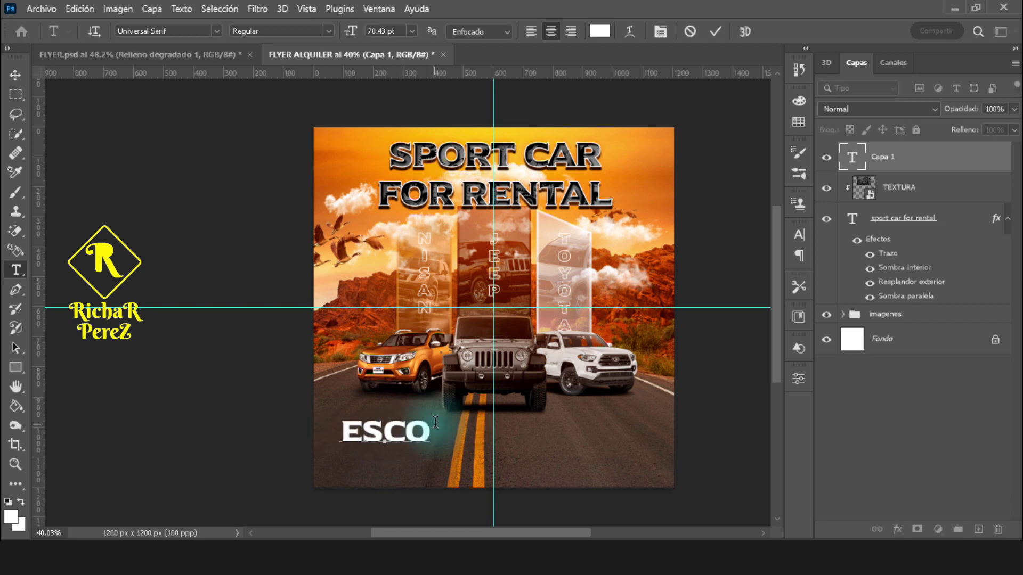
type("GE TU A")
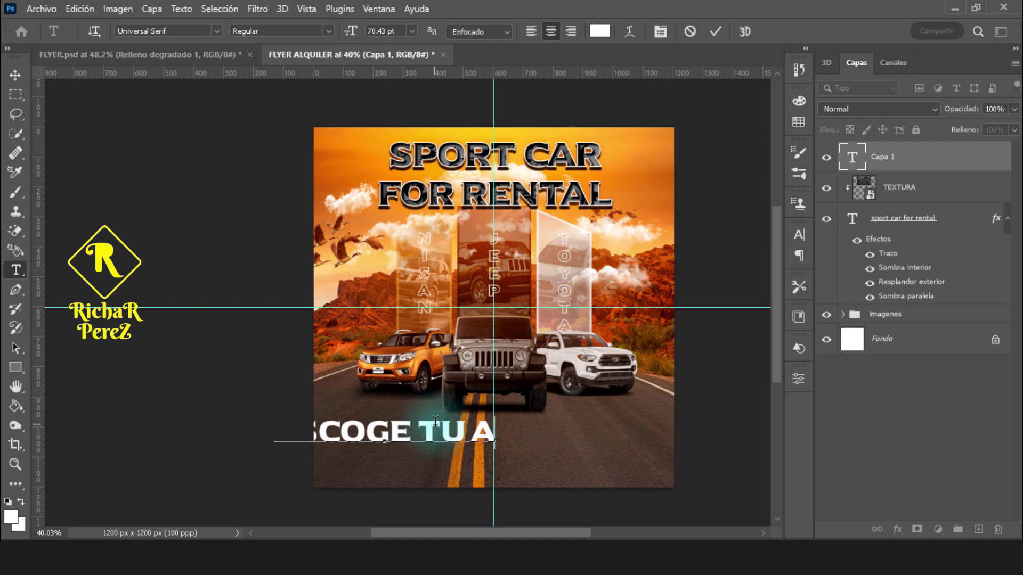
type("UTOMO")
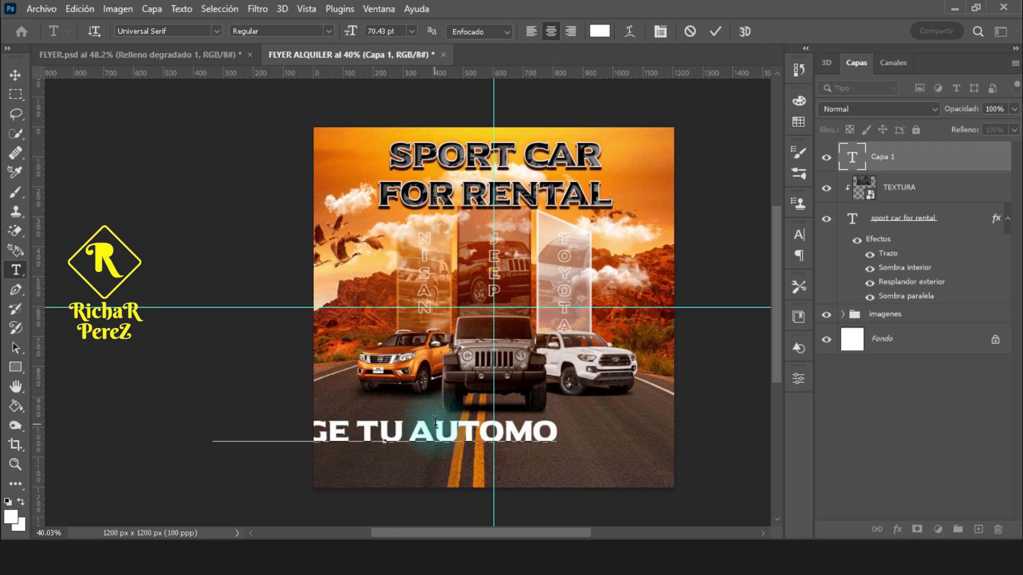
type("VIL")
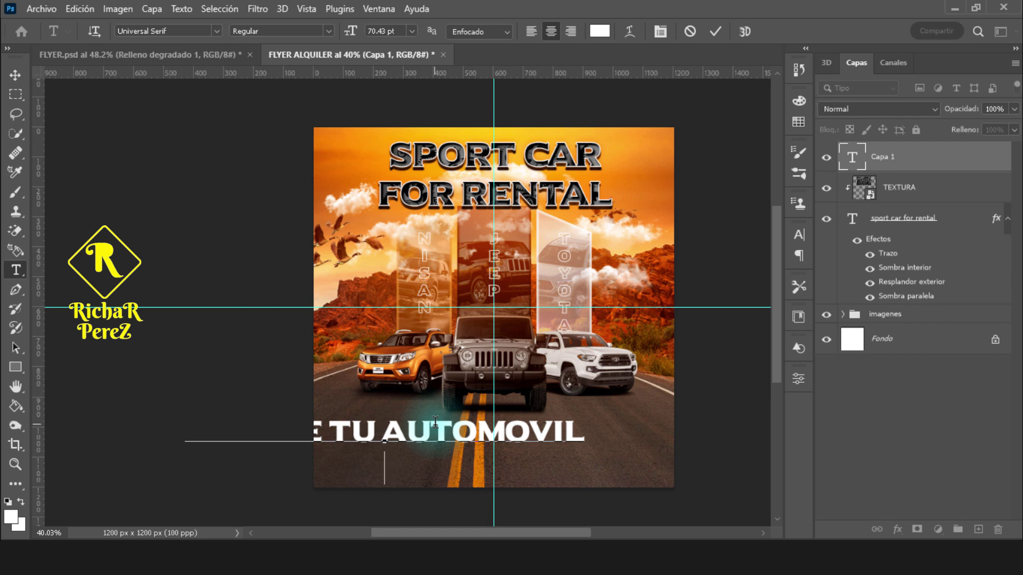
type("PARA TENER UNA")
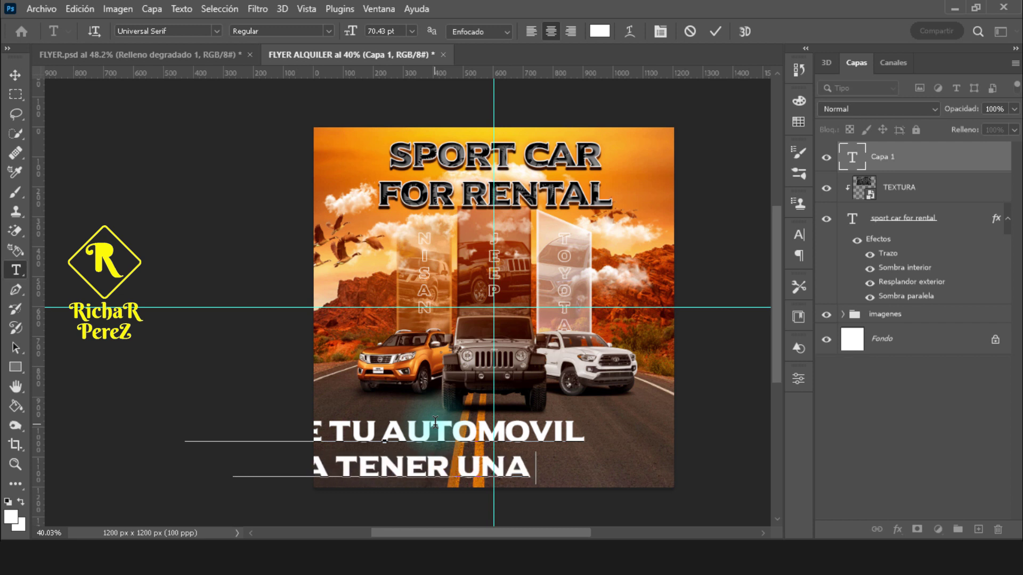
type("EXPERIENCIA")
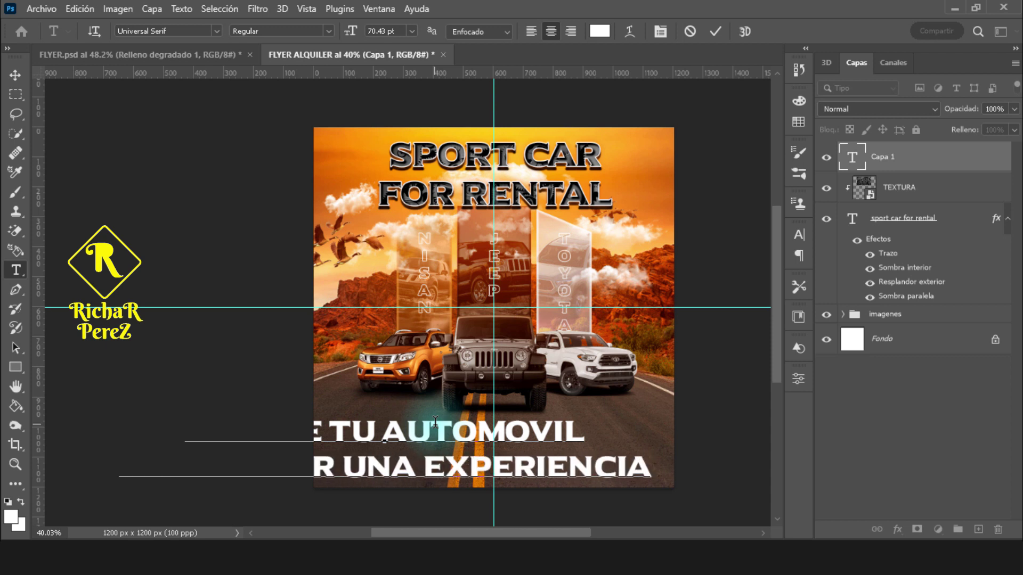
type(" INOLV")
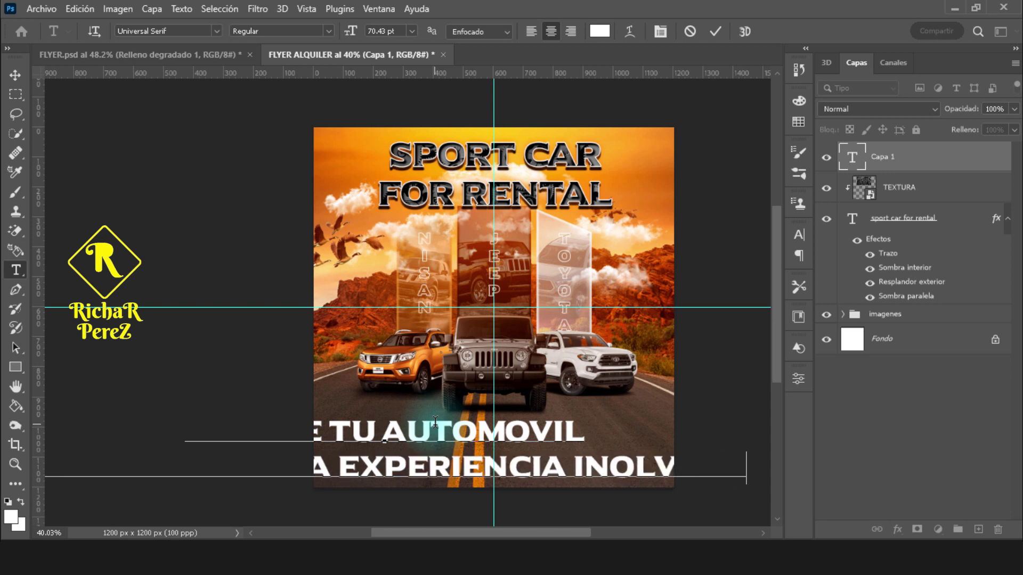
type("IDABLE")
left_click(666, 117)
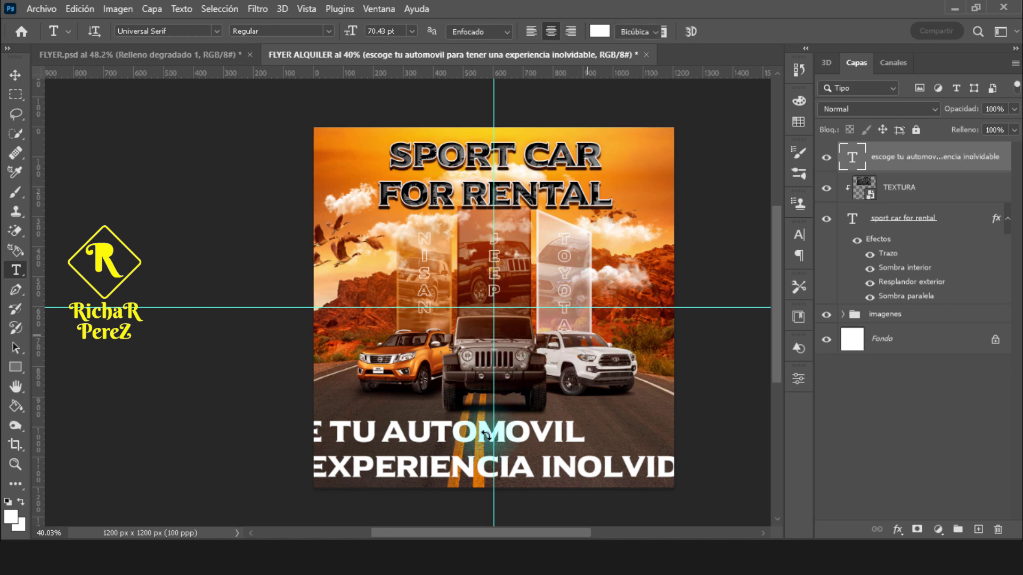
key("ctrl+t")
- Move the tagline onto the road beneath the cars
mouse_move(387, 480)
left_mouse_down()
mouse_move(387, 388)
mouse_move(501, 423)
mouse_move(491, 433)
left_mouse_up()
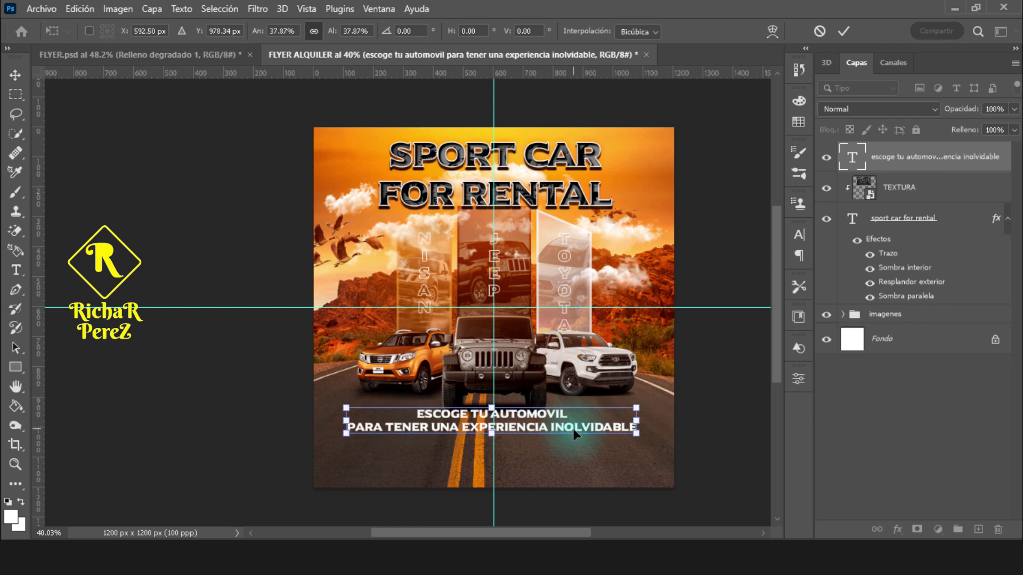
key("Right")
key("Right")
key("Right")
key("Right")
key("Right")
key("Right")
key("Right")
key("Right")
key("Right")
key("Right")
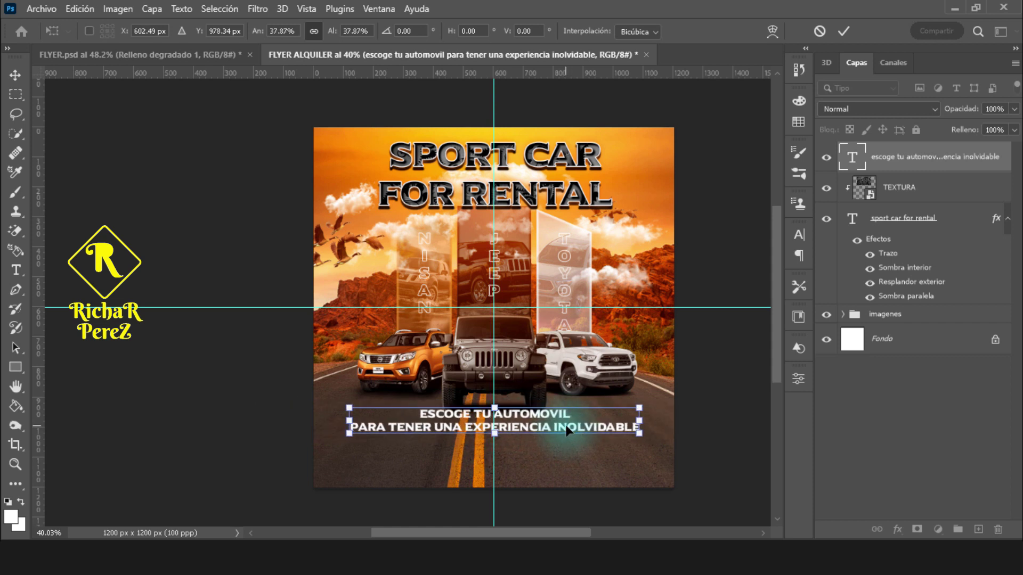
key("Left")
scroll(531, 468, "up", 1)
scroll(532, 468, "up", 1)
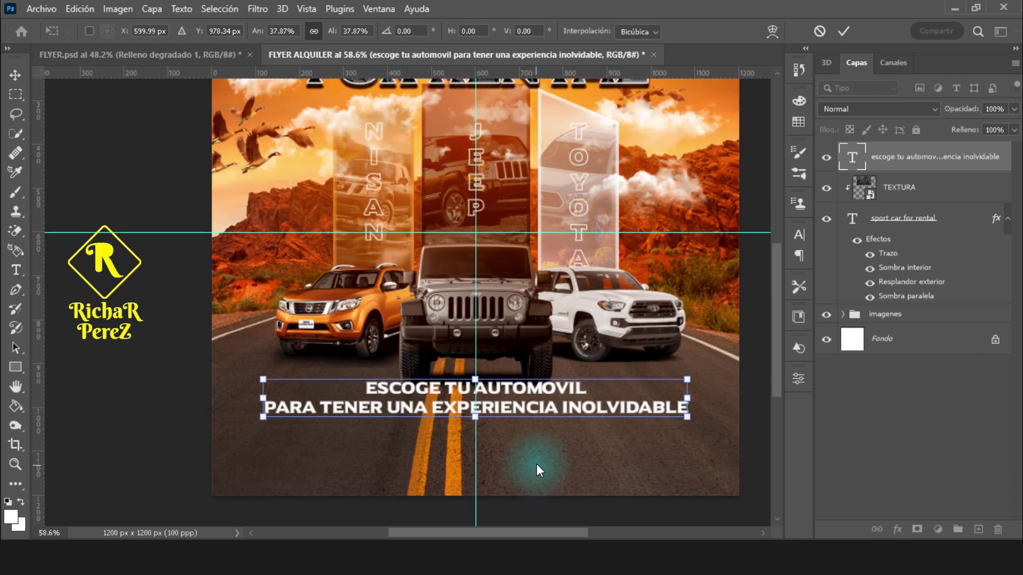
key("alt+space")
key("Escape")
key("Down")
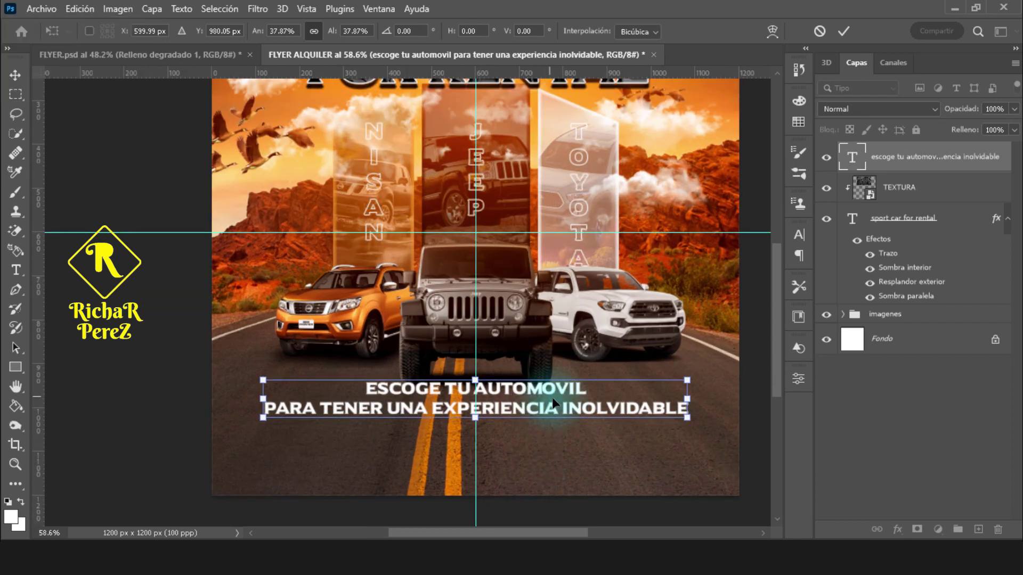
key("Down")
key("Down")
key("Down")
key("Down")
key("Down")
key("Down")
key("Down")
key("Down")
key("Down")
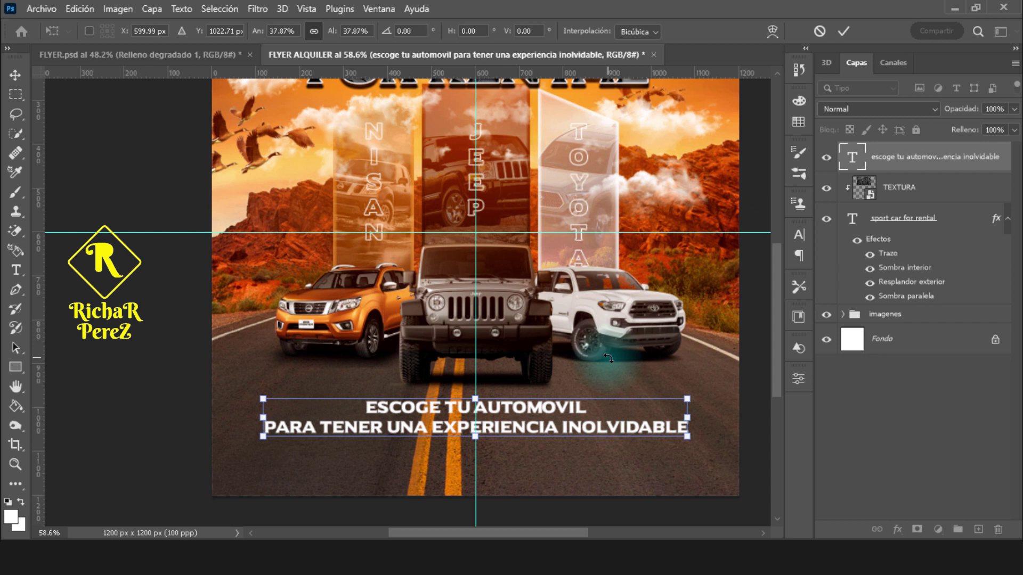
key("Return")
- Enlarge the font of the first line, ESCOGE TU AUTOMOVIL
key("t")
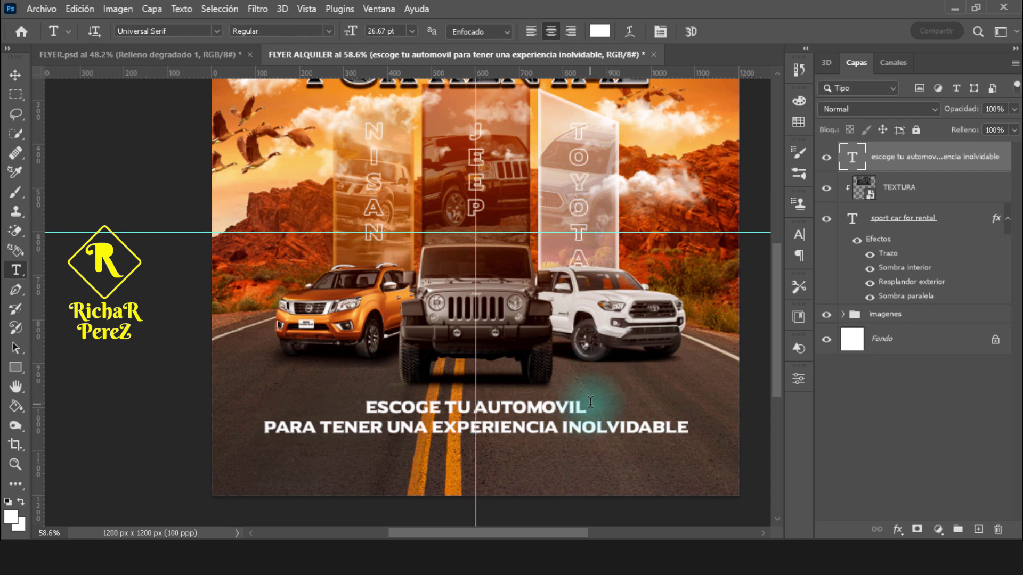
left_click(590, 402)
left_click_drag(586, 408, 368, 406)
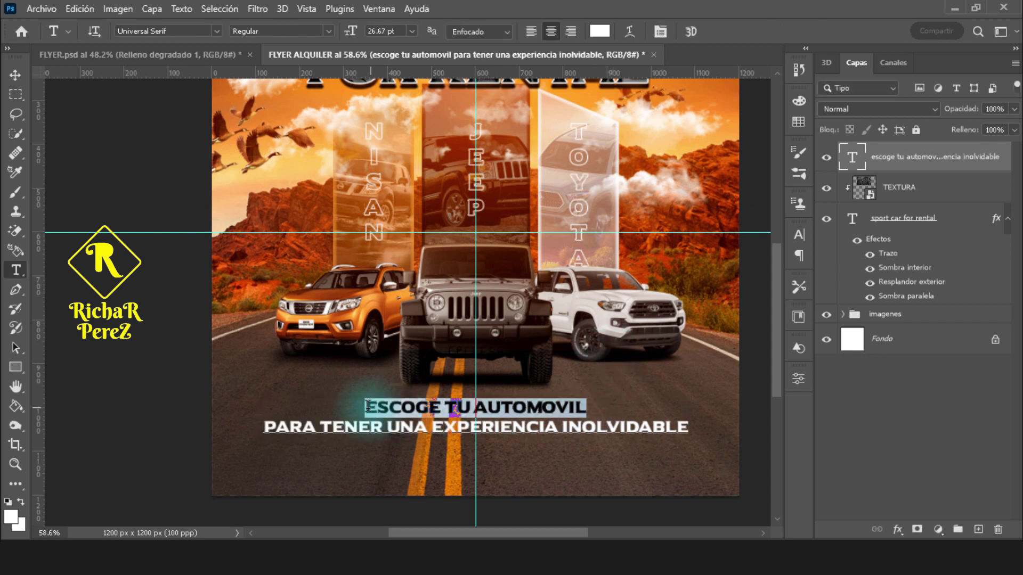
left_click_drag(346, 33, 357, 38)
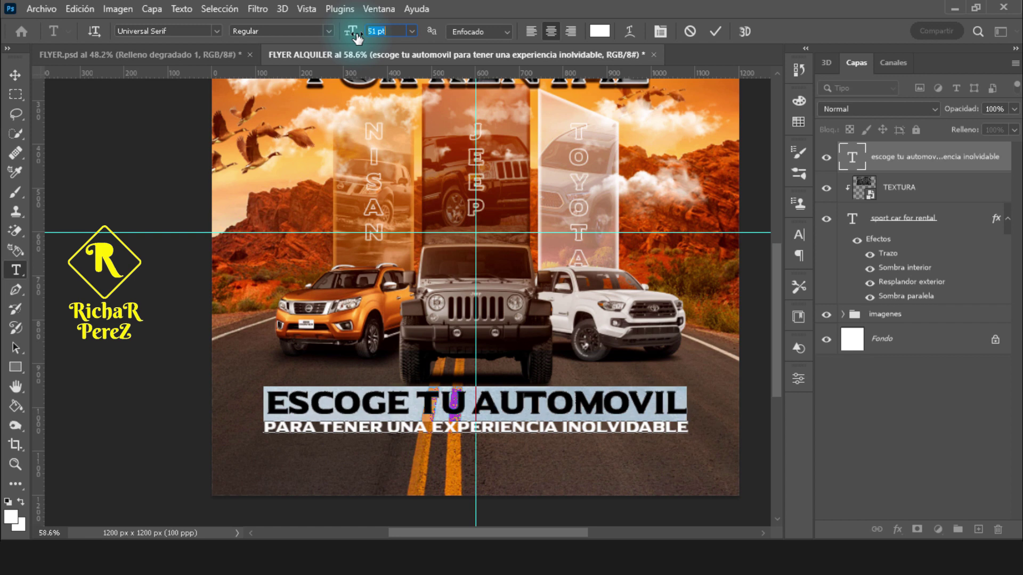
left_click(857, 159)
- Scale the tagline block down to 83.58%
key("ctrl+t")
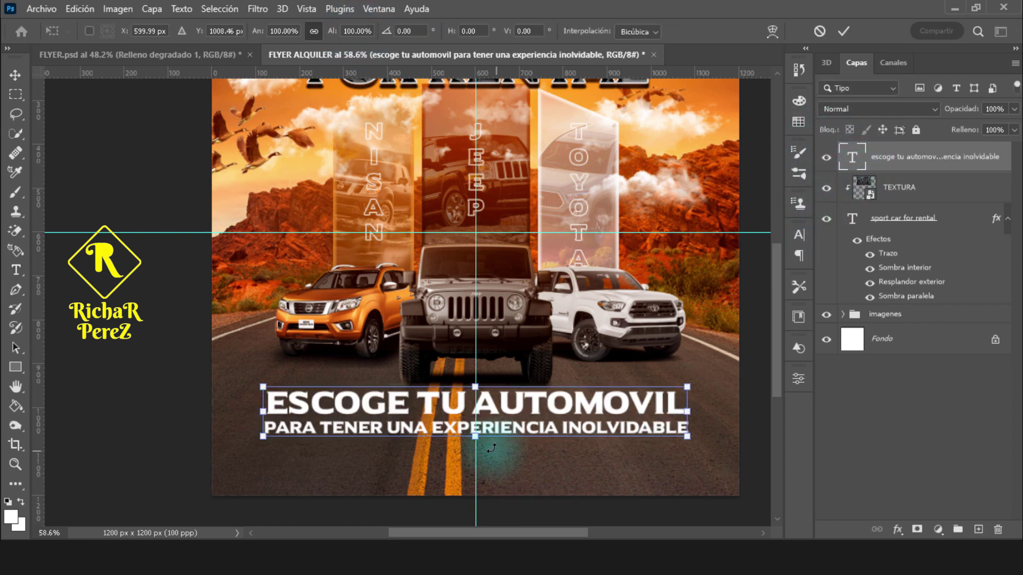
mouse_move(474, 438)
left_mouse_down()
mouse_move(474, 428)
mouse_move(501, 424)
left_mouse_up()
scroll(554, 411, "up", 3)
scroll(553, 410, "down", 2)
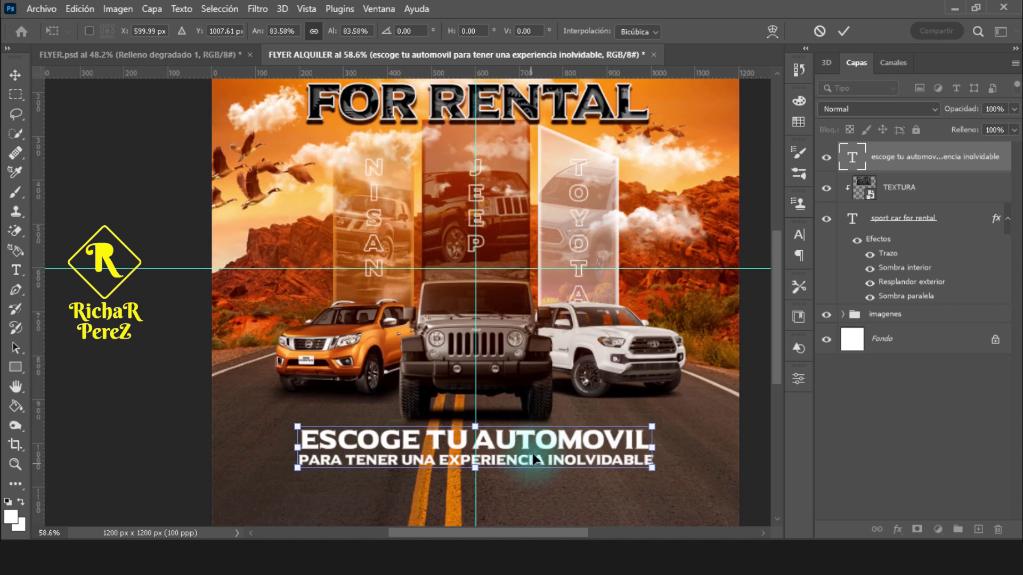
scroll(553, 452, "down", 2)
key("Return")
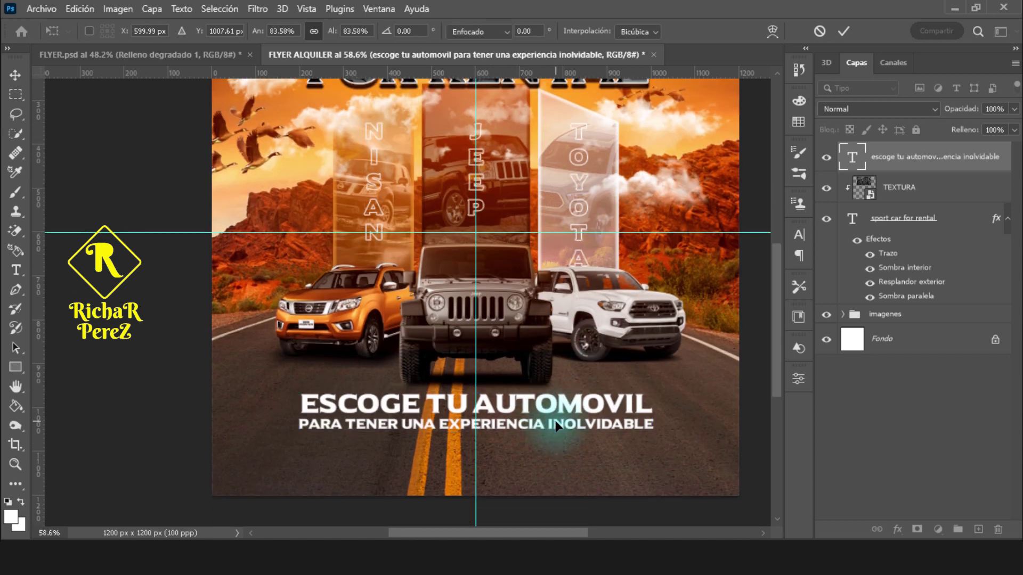
key("t")
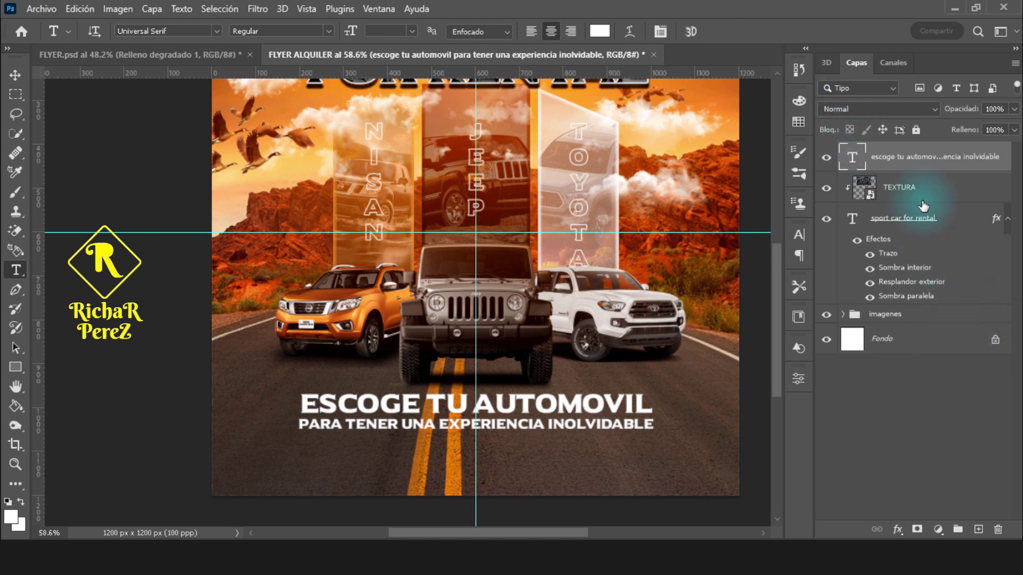
- Add a 2 px stroke in colour 000000 (black) to the tagline text
right_click(903, 157)
key("Escape")
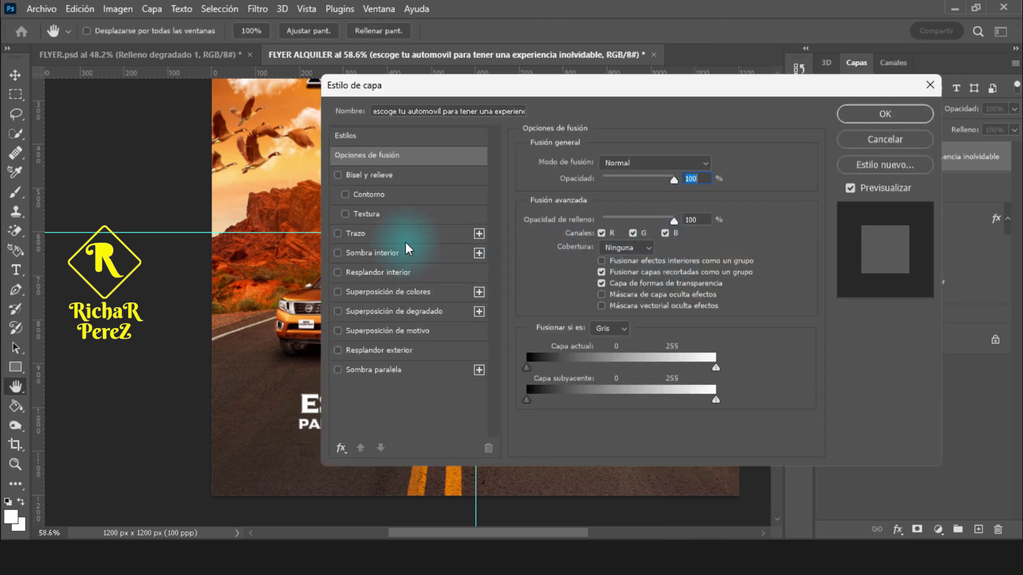
left_click(686, 163)
type("2")
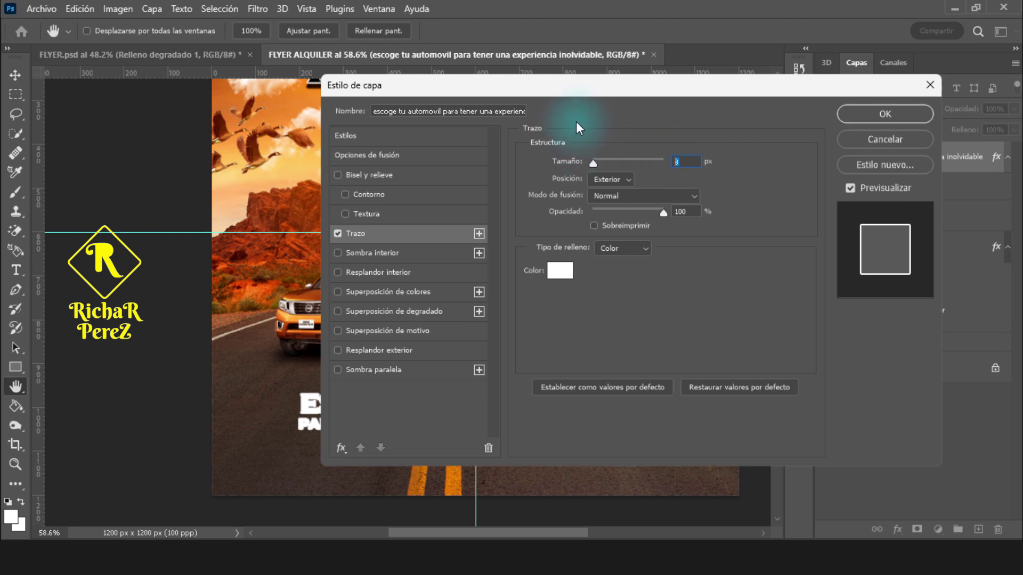
left_click(560, 270)
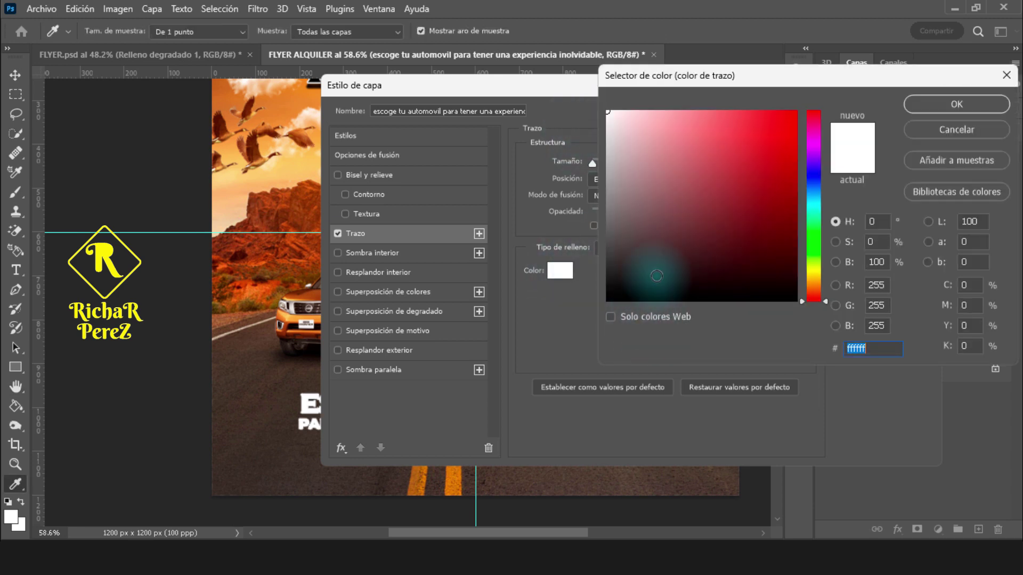
type("000000")
left_click(969, 104)
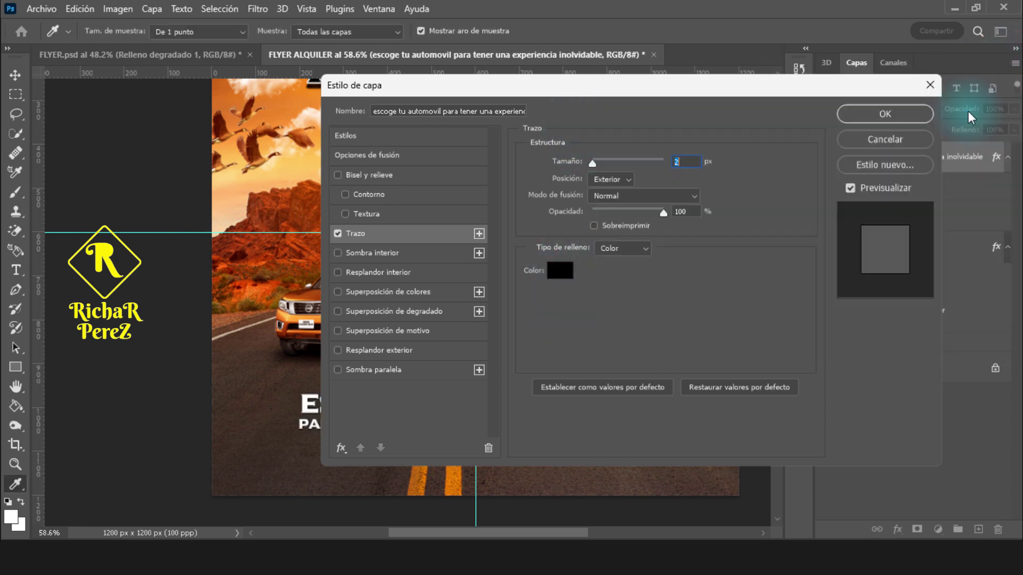
left_click(900, 114)
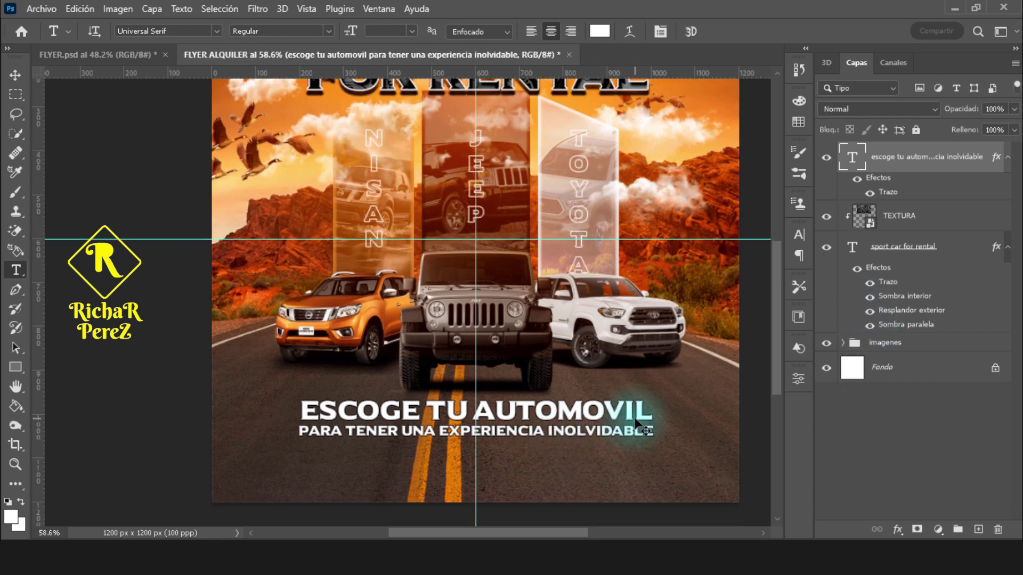
- Paste the phone number and logo layers and move them below the tagline
key("ctrl+v")
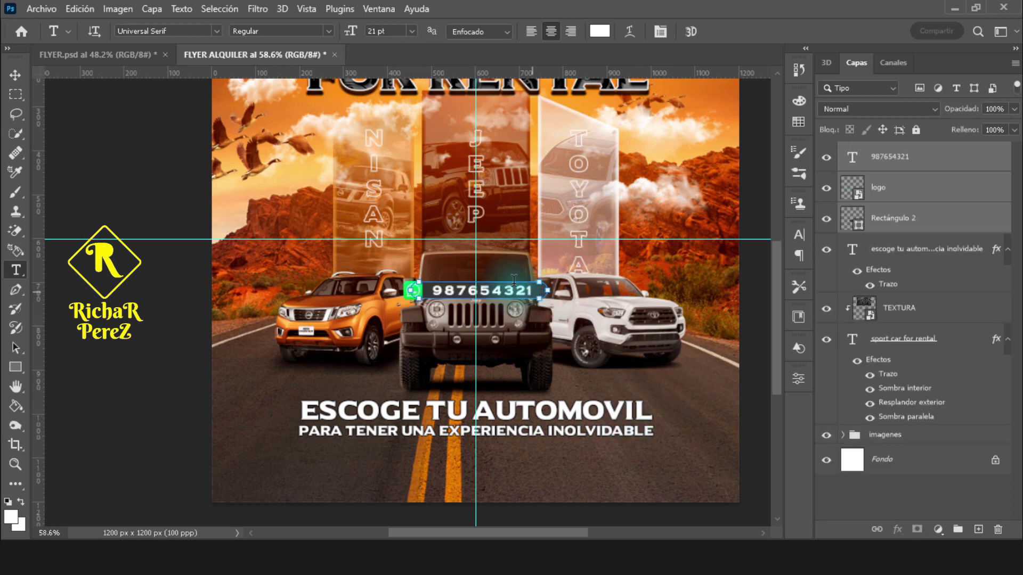
key("ctrl+t")
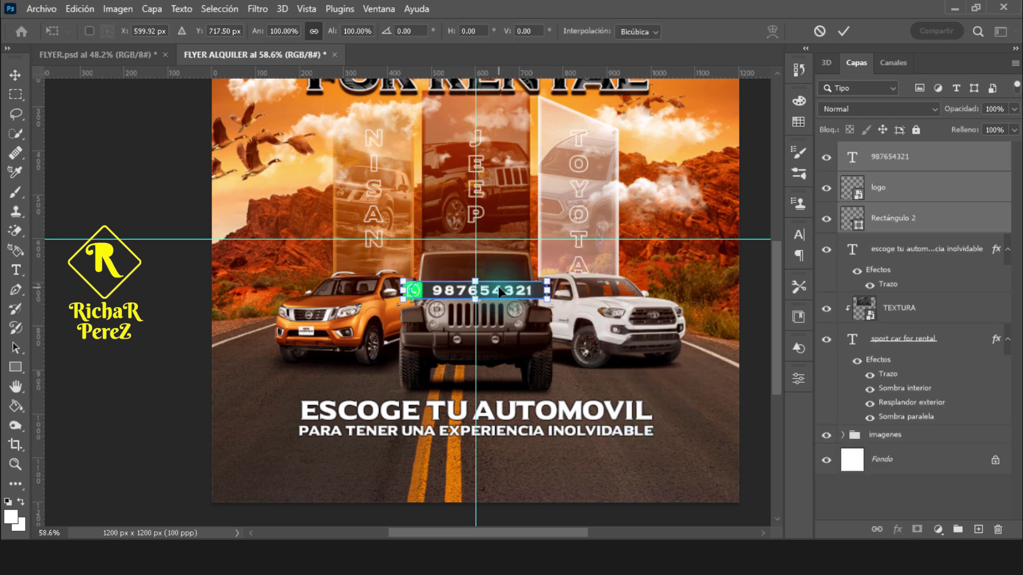
left_click_drag(501, 290, 501, 455)
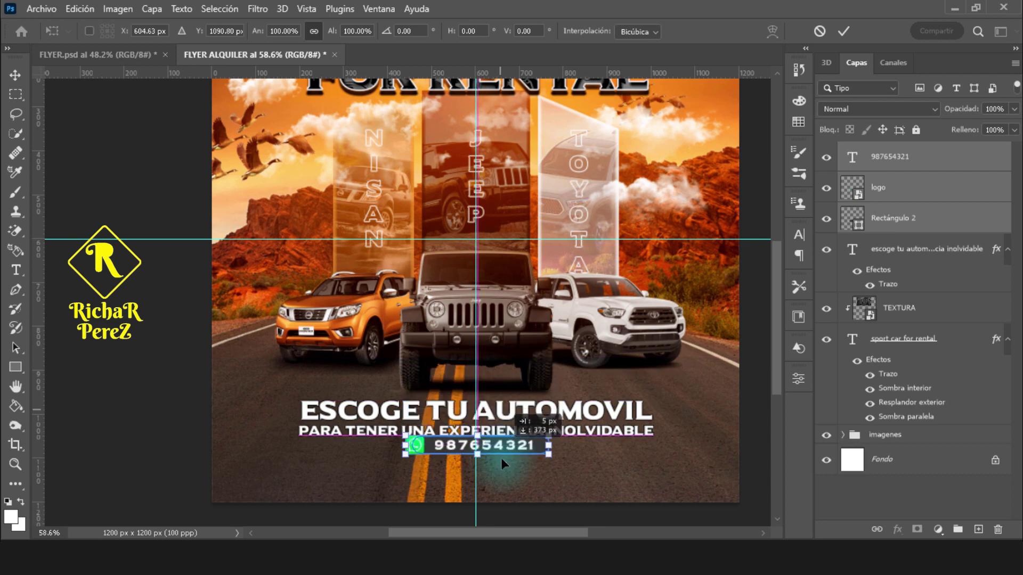
key("Return")
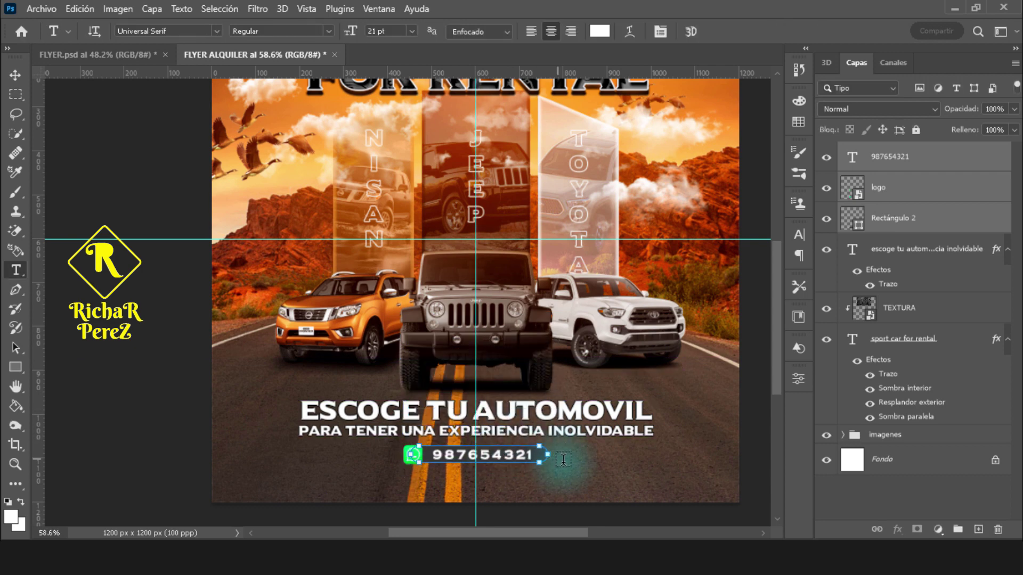
- Change the Rectángulo 2 phone bar fill to the darker grey 2b2a2a
scroll(570, 460, "up", 3)
double_click(852, 220)
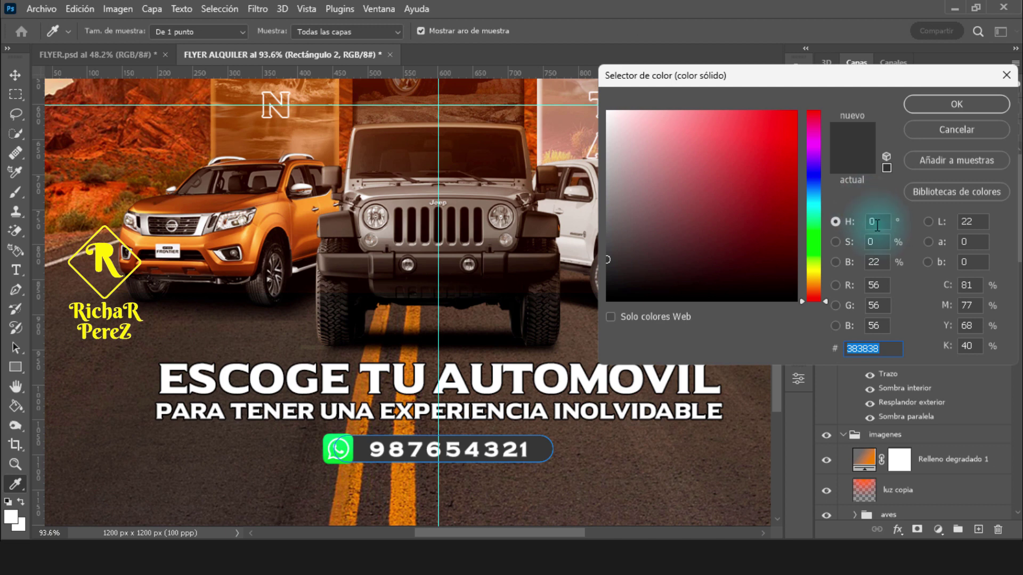
left_click(610, 269)
key("Return")
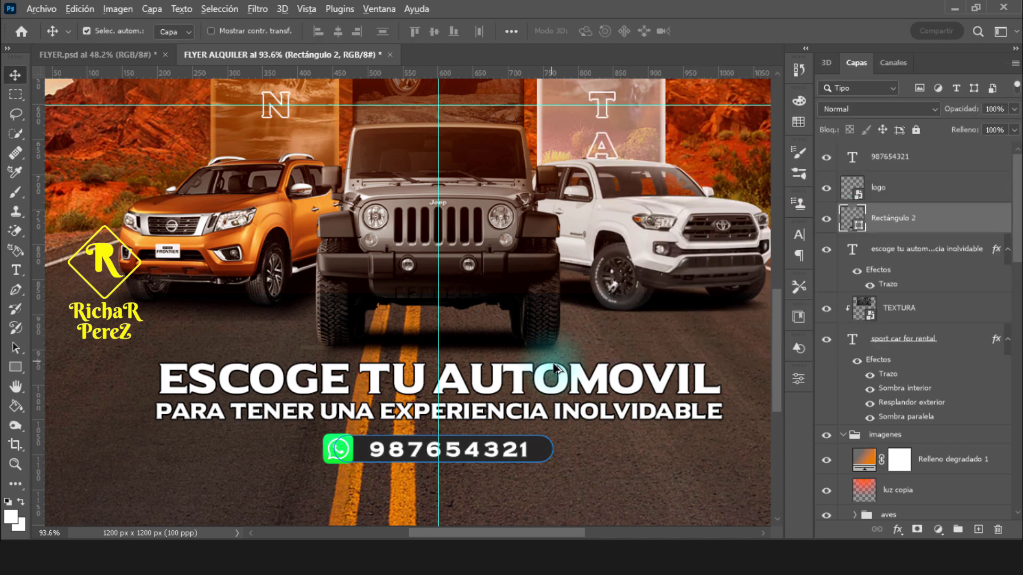
scroll(588, 434, "down", 1)
left_click(584, 434)
scroll(585, 435, "down", 1)
- Group the layers from 987654321 to sport car for rental, then start renaming the group
scroll(585, 435, "down", 1)
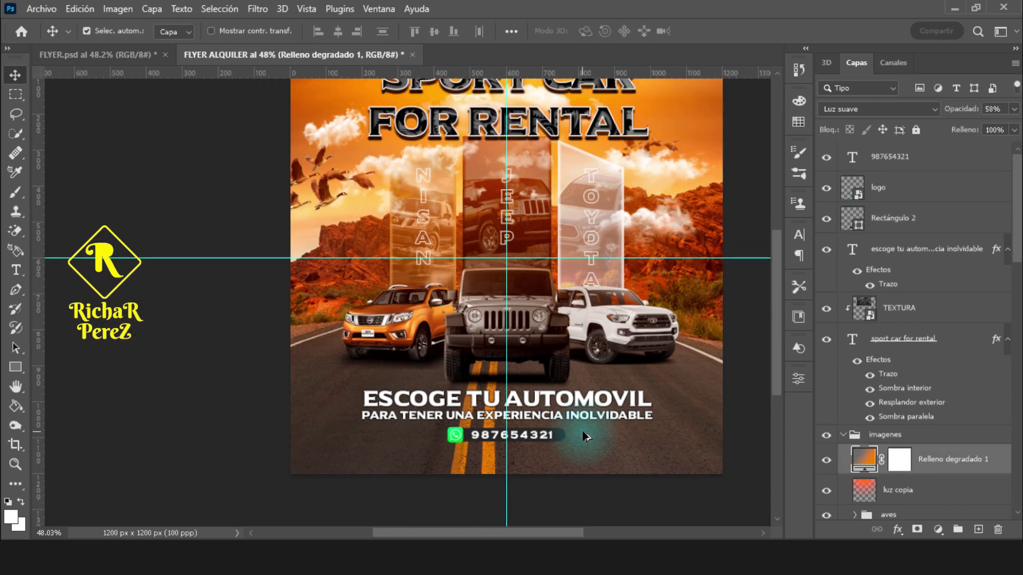
scroll(585, 419, "right", 3)
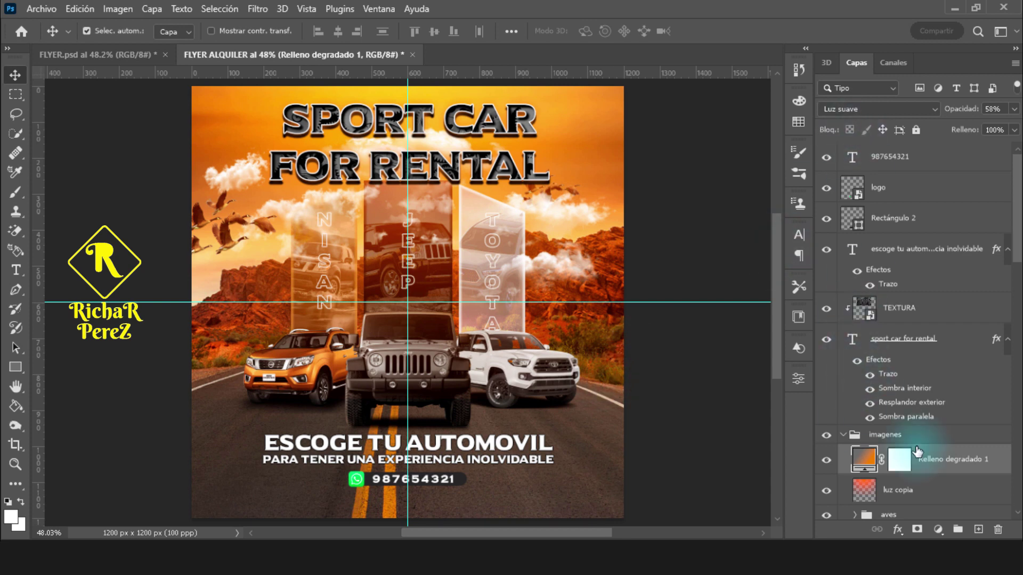
left_click(906, 156)
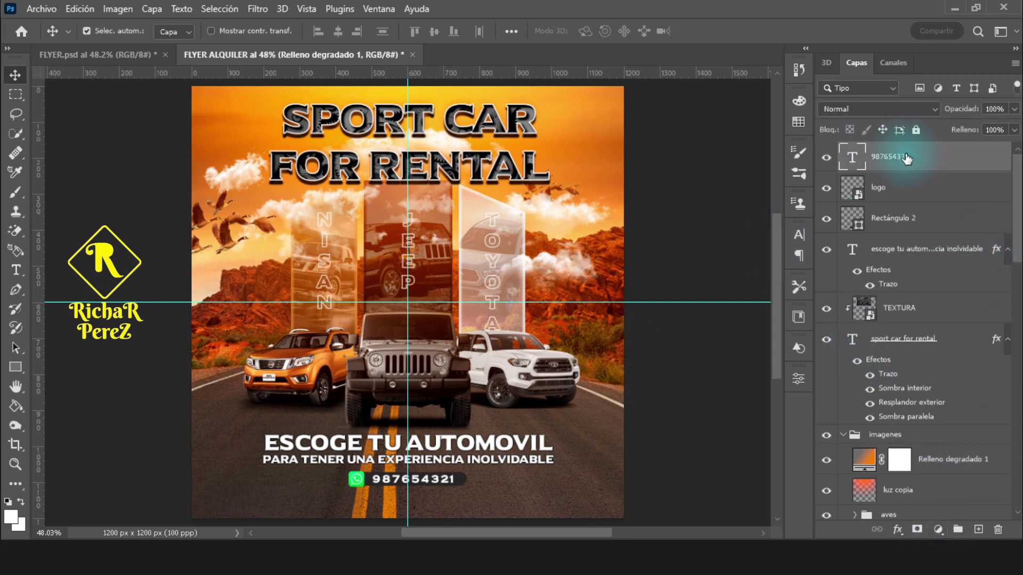
left_click(893, 341, "shift")
key("ctrl+g")
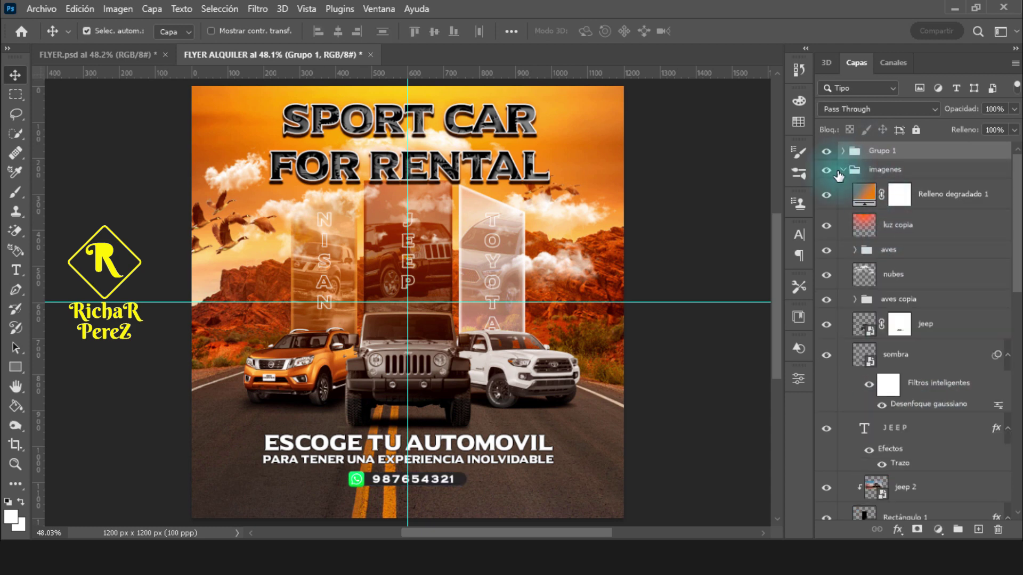
left_click(848, 170)
double_click(872, 151)
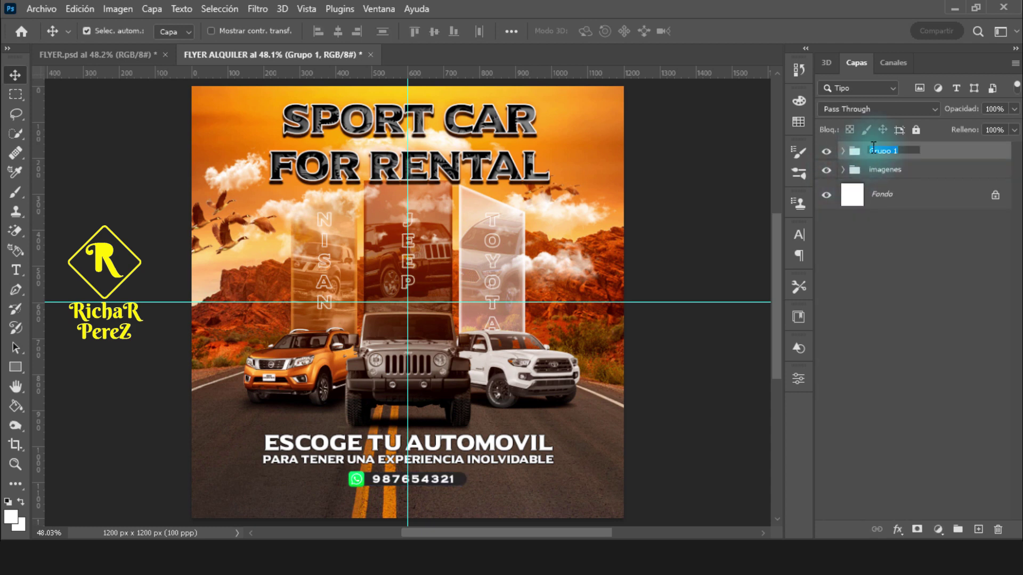
- Name the group textos and add a Curves adjustment layer on top
type("textos")
key("Return")
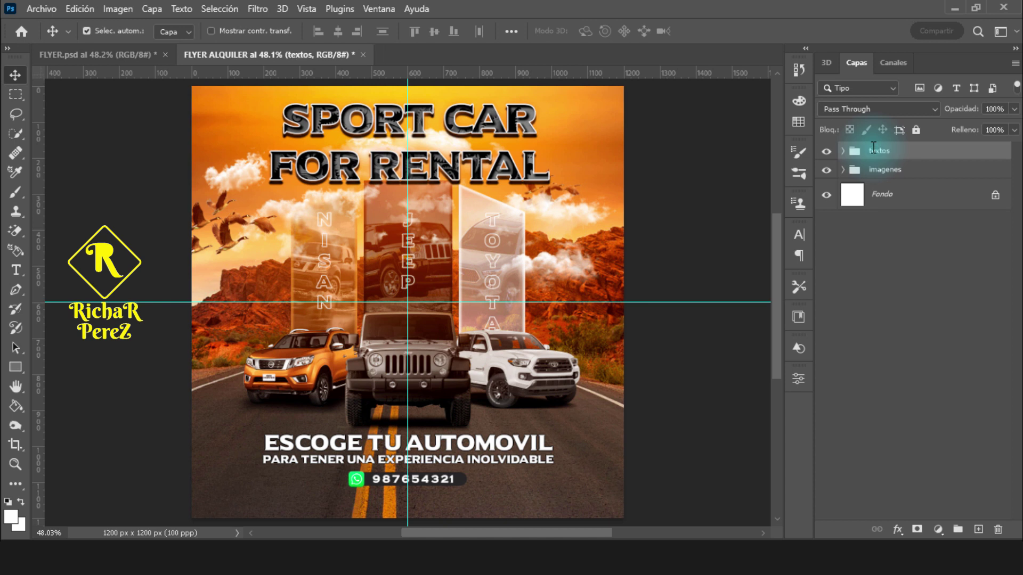
left_click(938, 529)
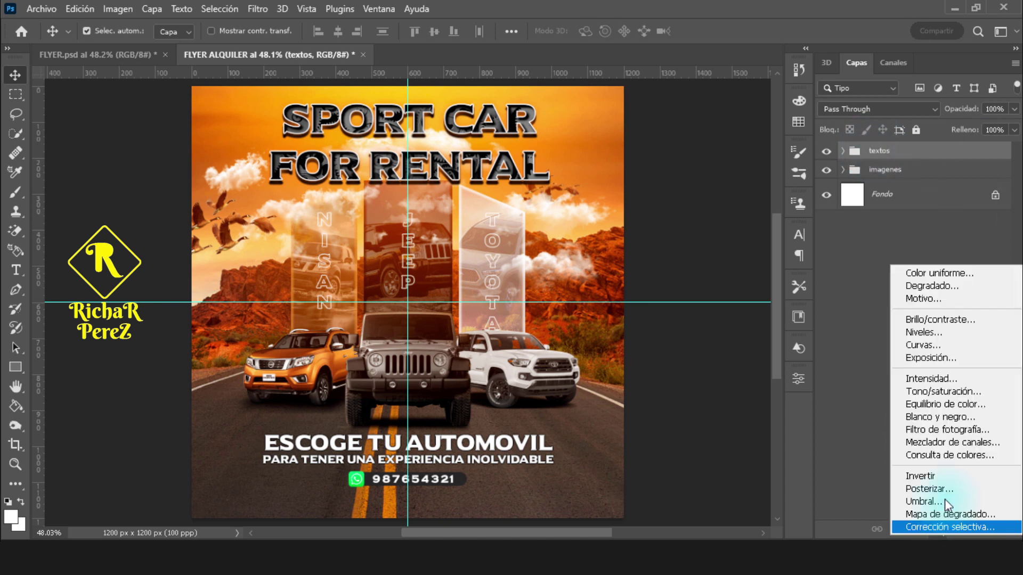
left_click(931, 346)
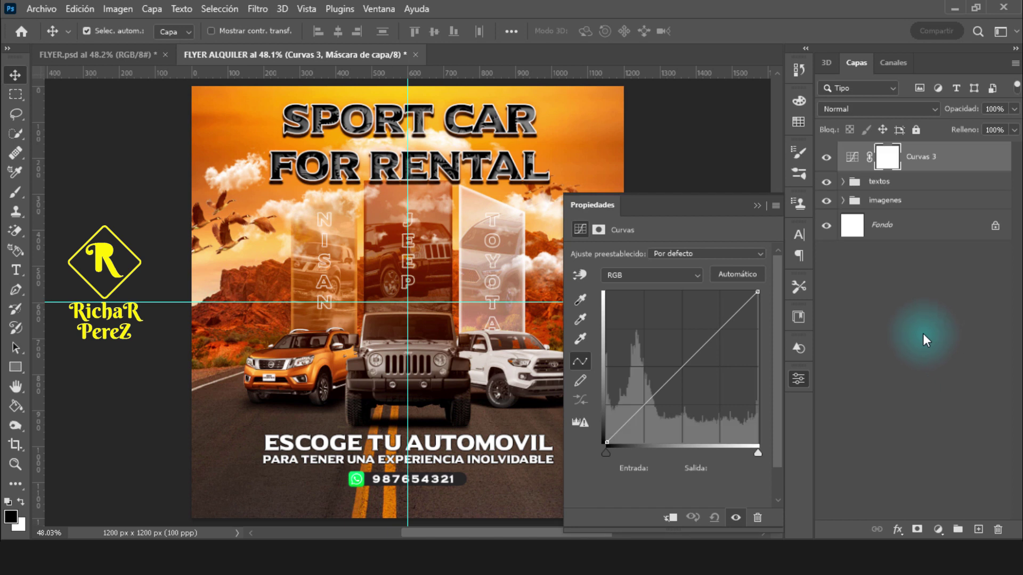
- On the Curves blue channel, lower the highlight point and slightly lift the shadow point
left_click(655, 275)
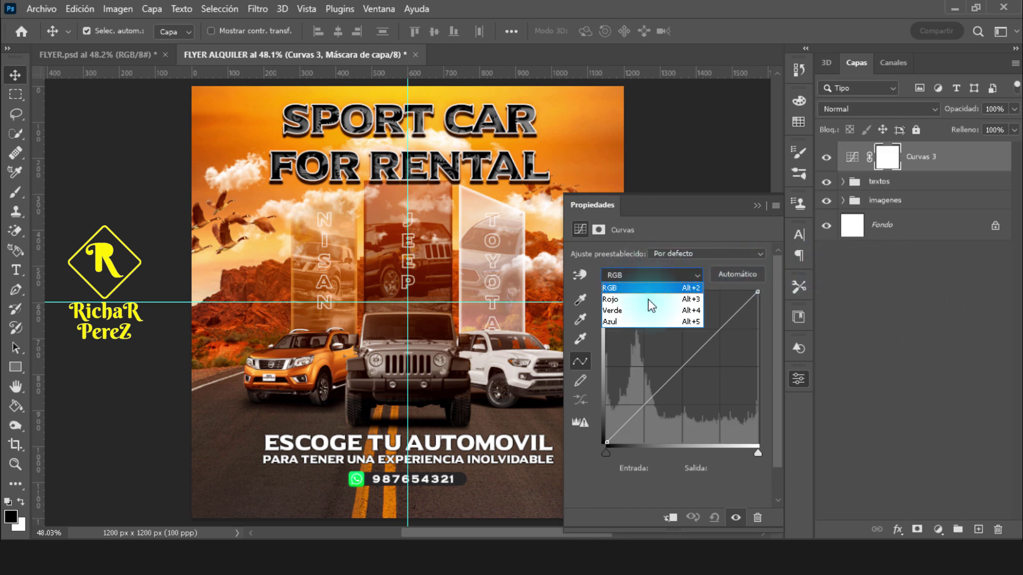
left_click(630, 319)
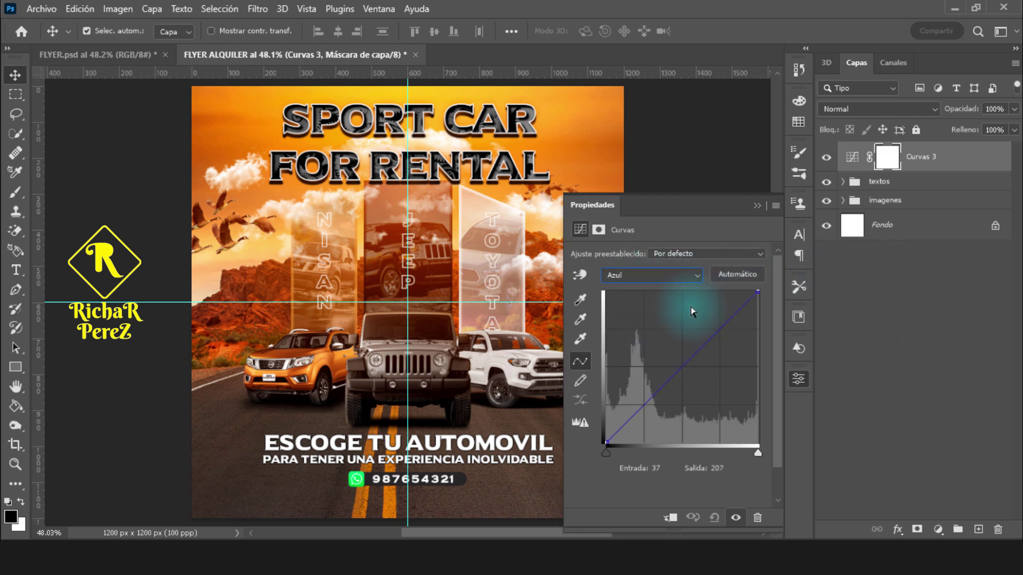
left_click(760, 295)
left_click_drag(763, 294, 763, 309)
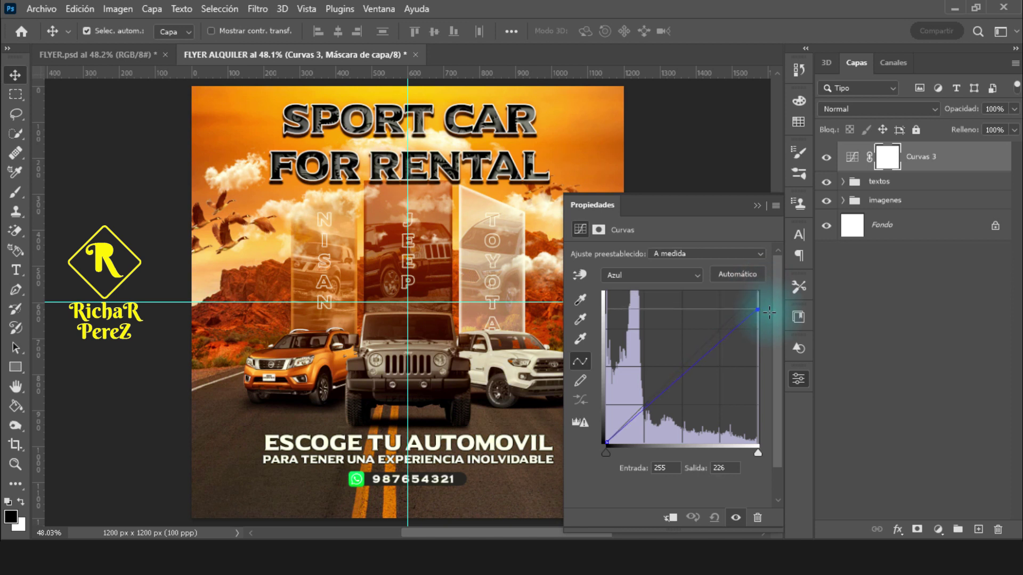
left_click(606, 443)
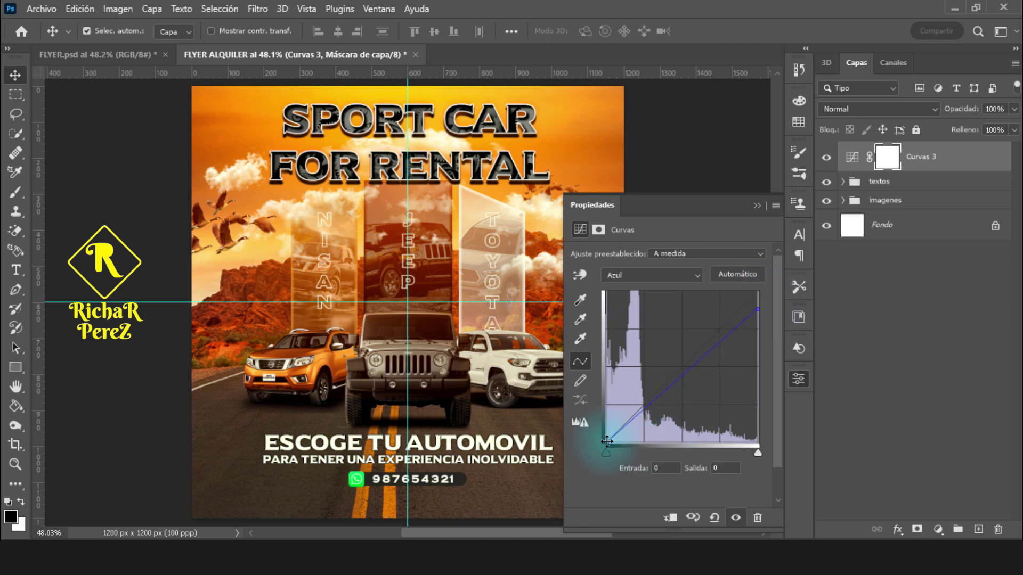
left_click_drag(607, 443, 594, 429)
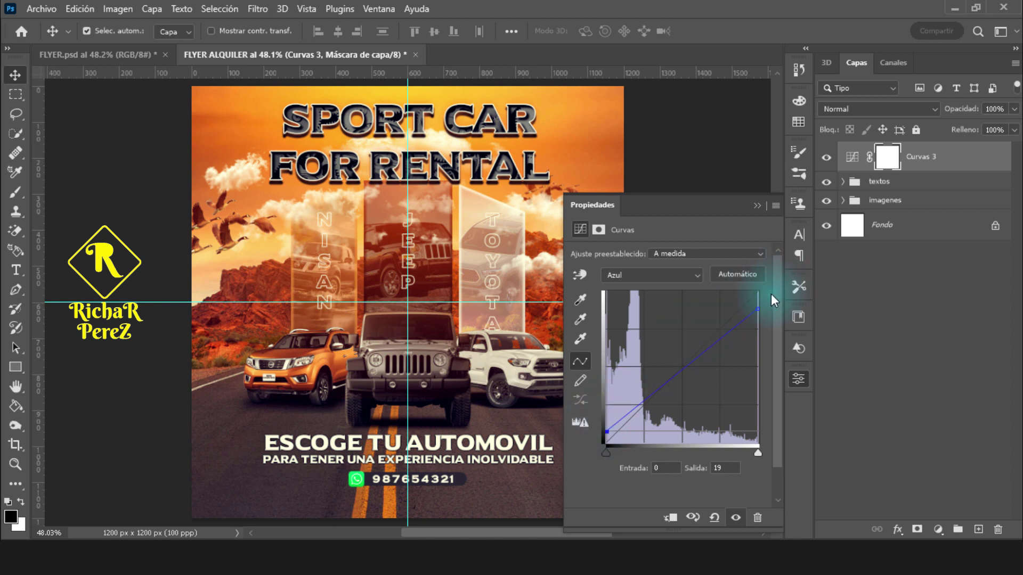
left_click(755, 205)
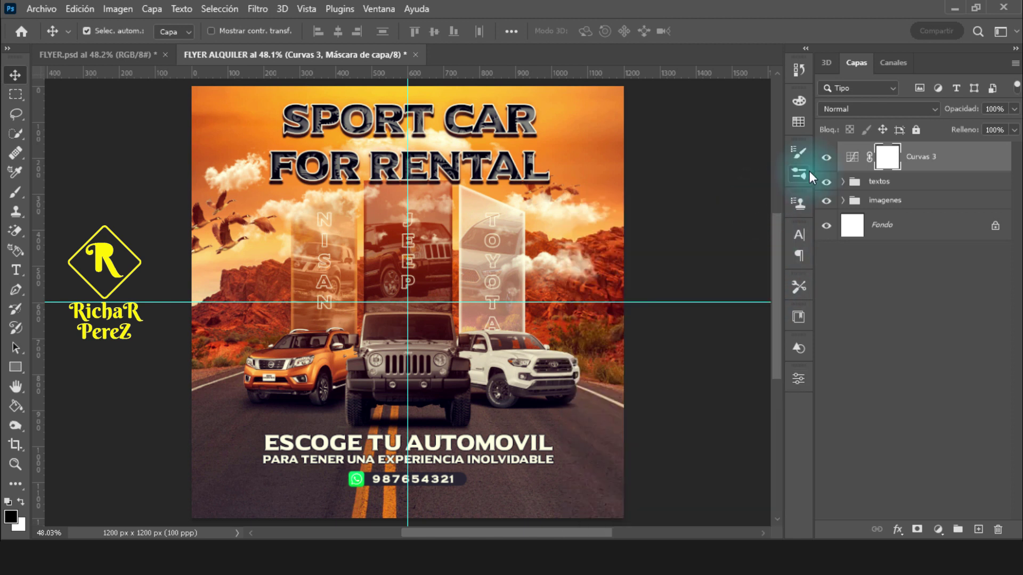
- Compare the grade, then refine the blue curve, lowering highlights further to 217
left_click(825, 159)
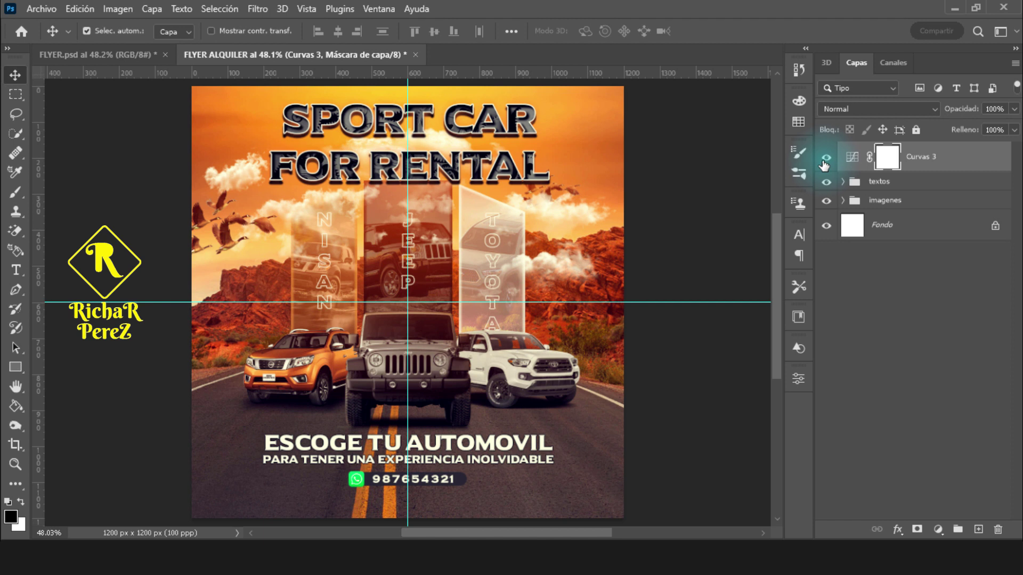
double_click(847, 160)
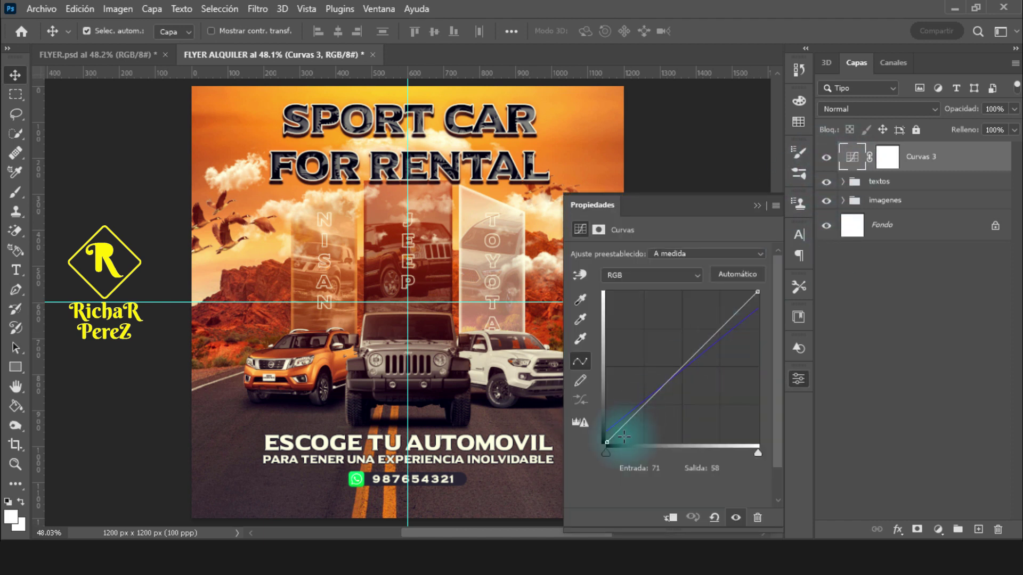
left_click_drag(612, 433, 606, 430)
left_click(652, 275)
left_click(639, 314)
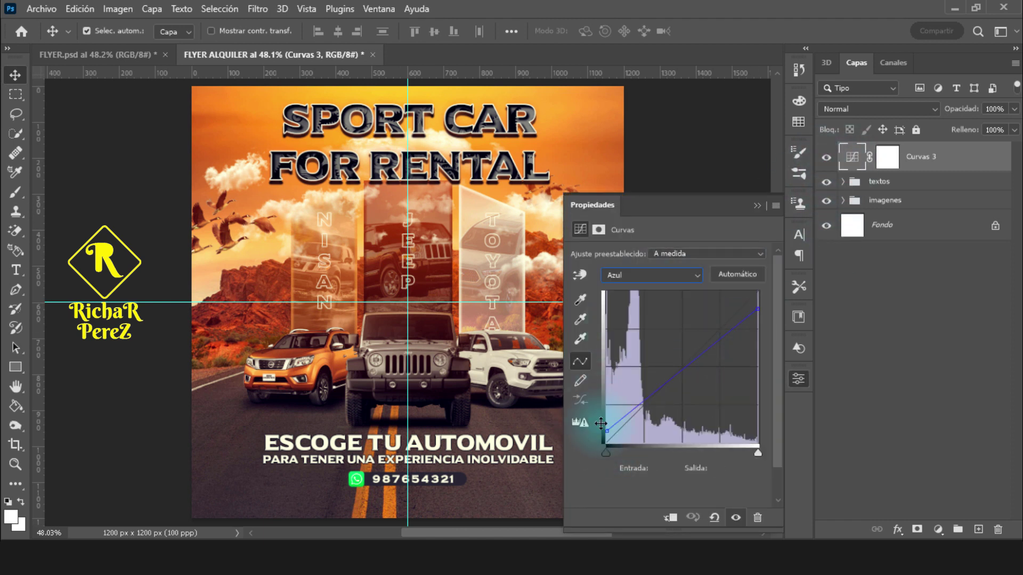
left_click_drag(758, 309, 758, 315)
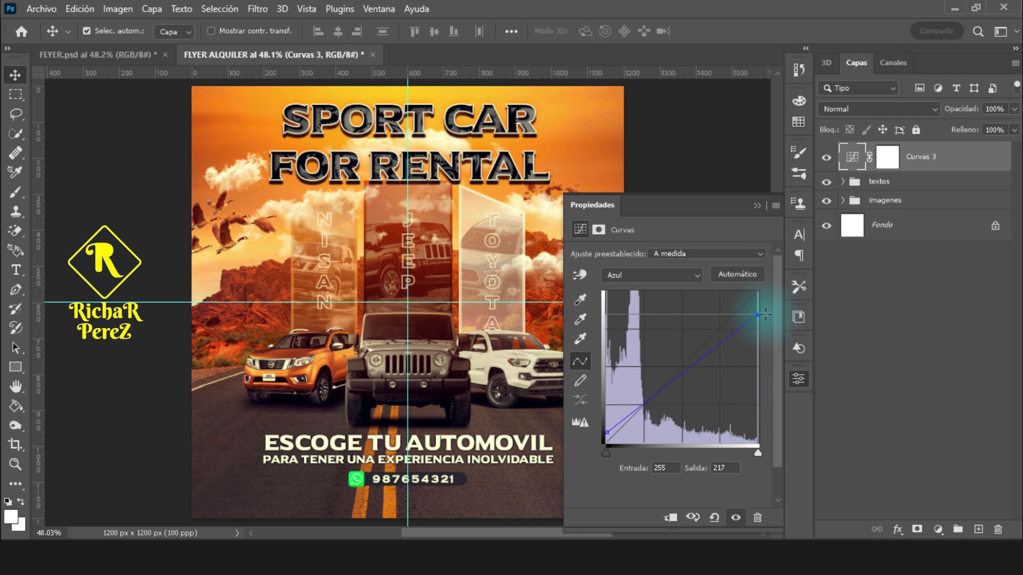
left_click(759, 206)
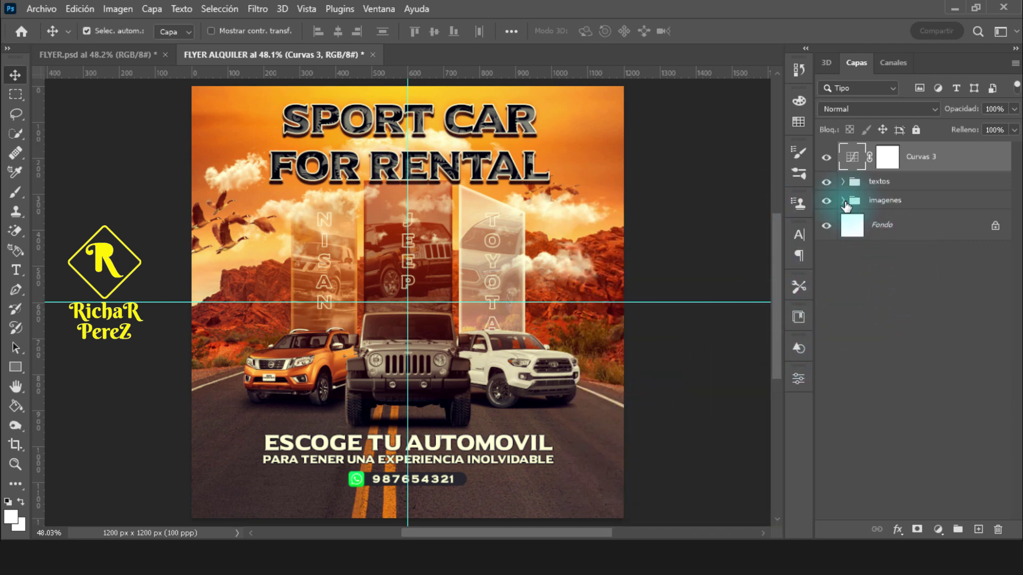
- Add a layer mask to the fondo layer inside the imagenes group
left_click(842, 200)
scroll(940, 423, "down", 5)
scroll(932, 453, "down", 5)
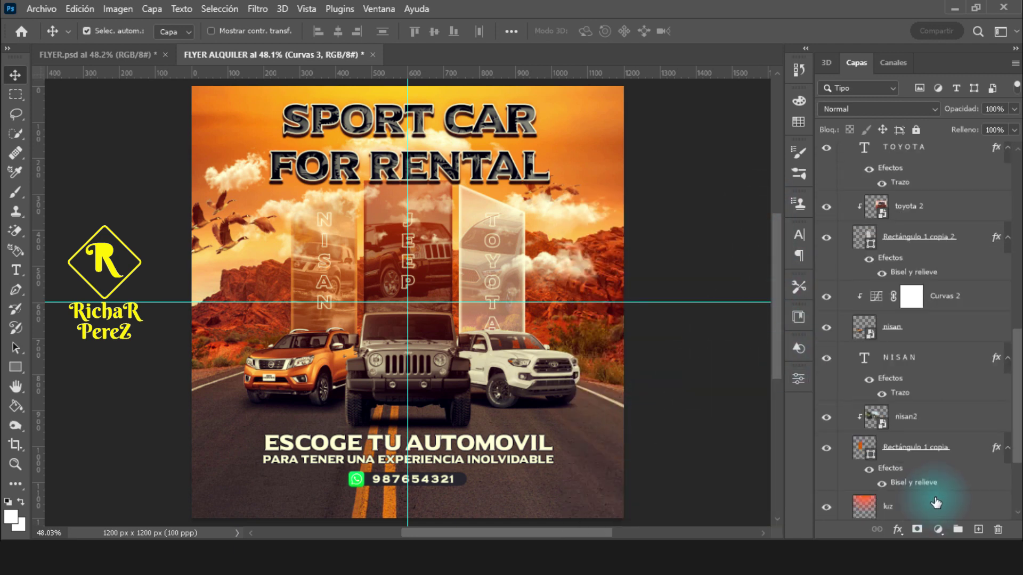
scroll(916, 474, "down", 5)
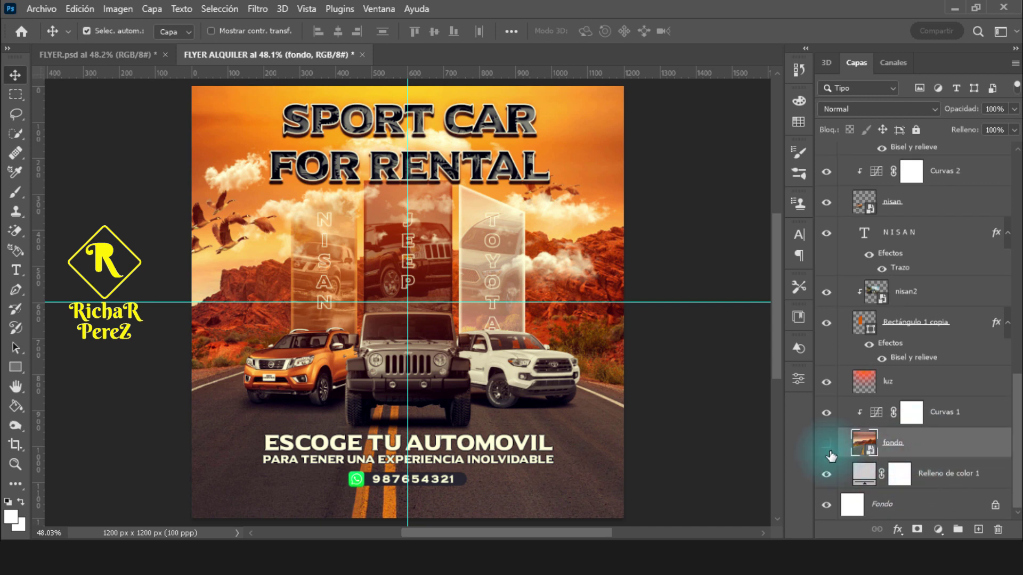
left_click(929, 450)
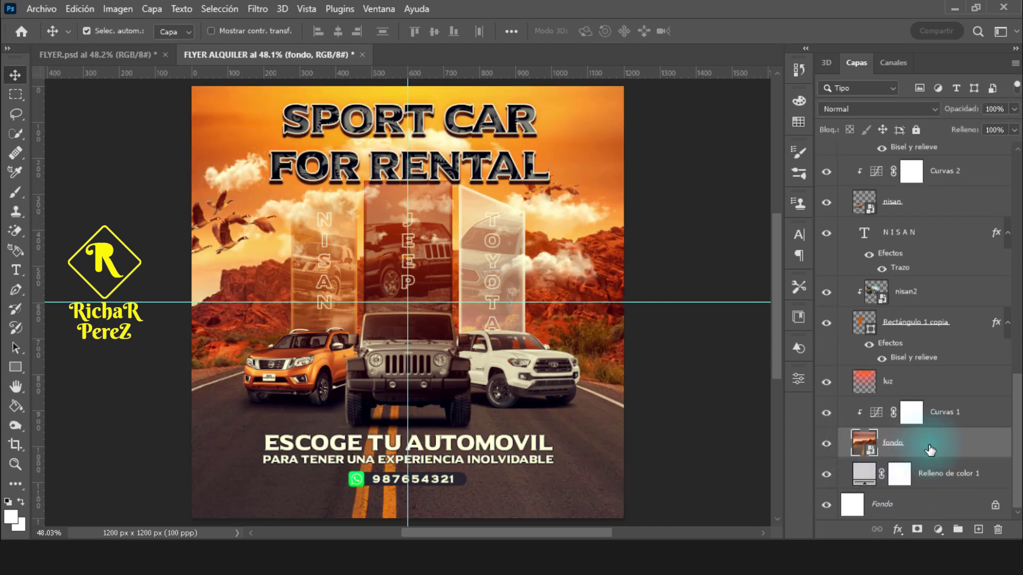
left_click(916, 529)
- Choose the soft round brush at 0% hardness to paint on the fondo mask
key("b")
scroll(479, 490, "down", 2)
right_click(457, 468)
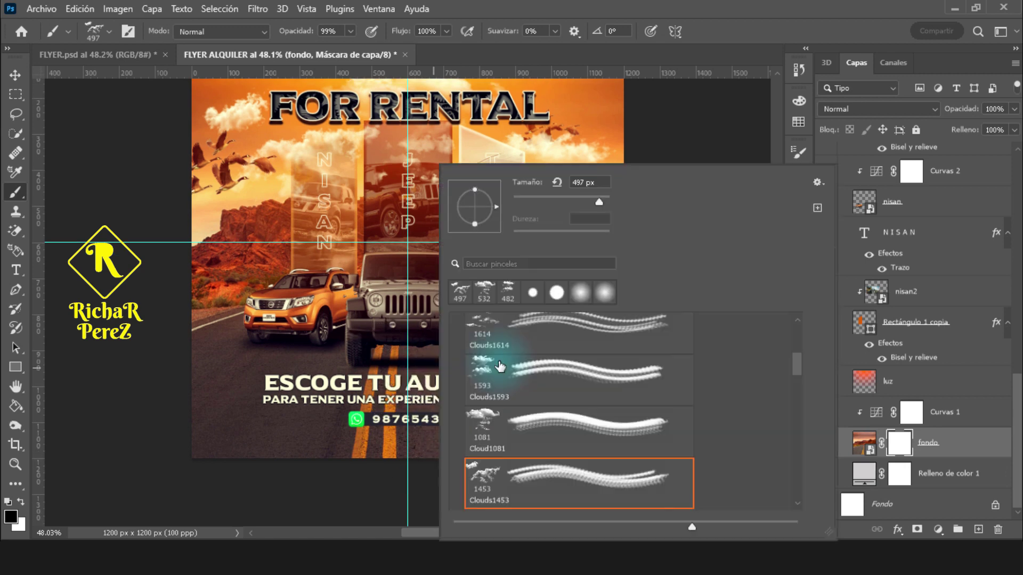
left_click_drag(797, 365, 797, 330)
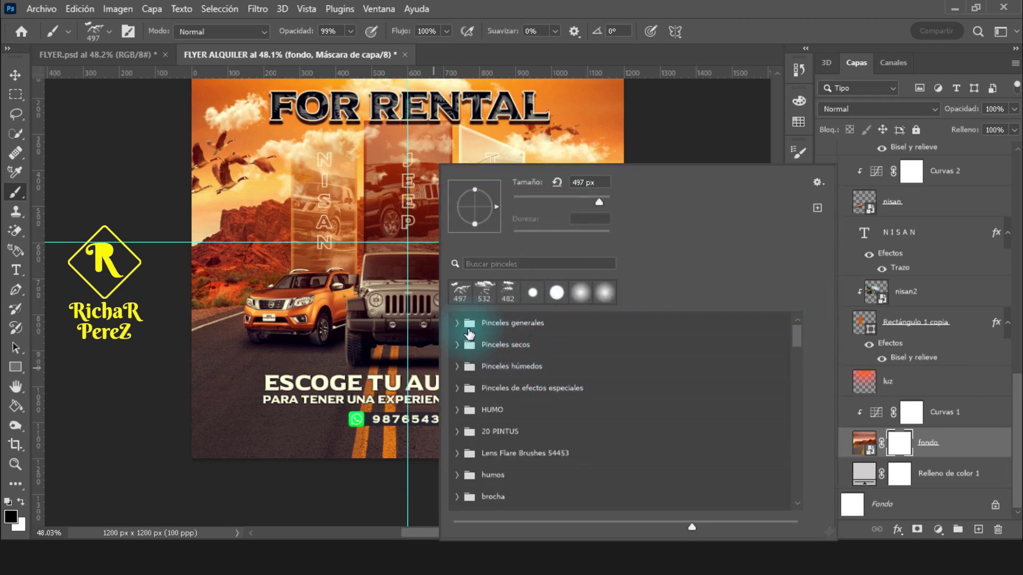
left_click(464, 323)
left_click(509, 356)
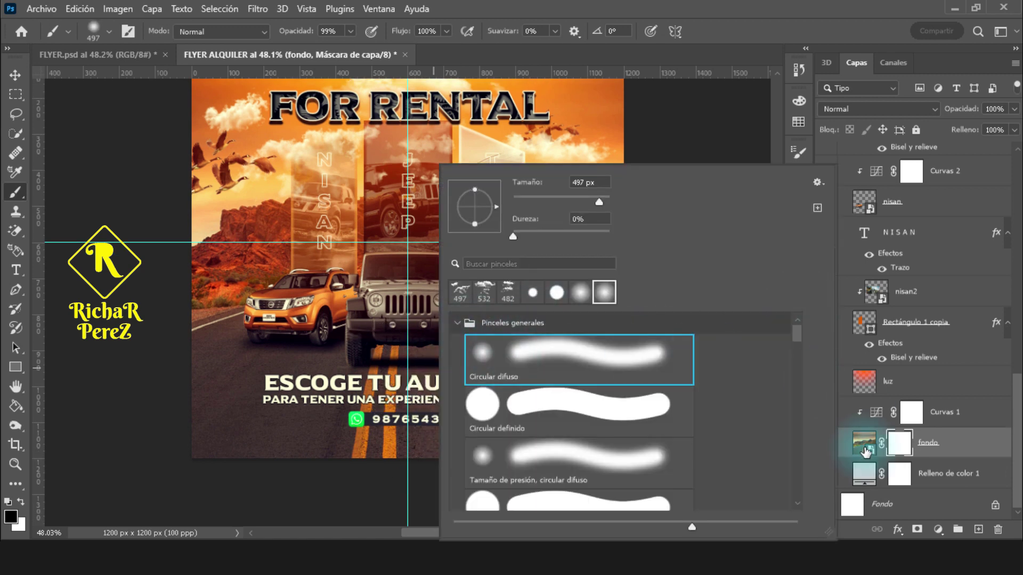
left_click(900, 445)
scroll(106, 469, "down", 2)
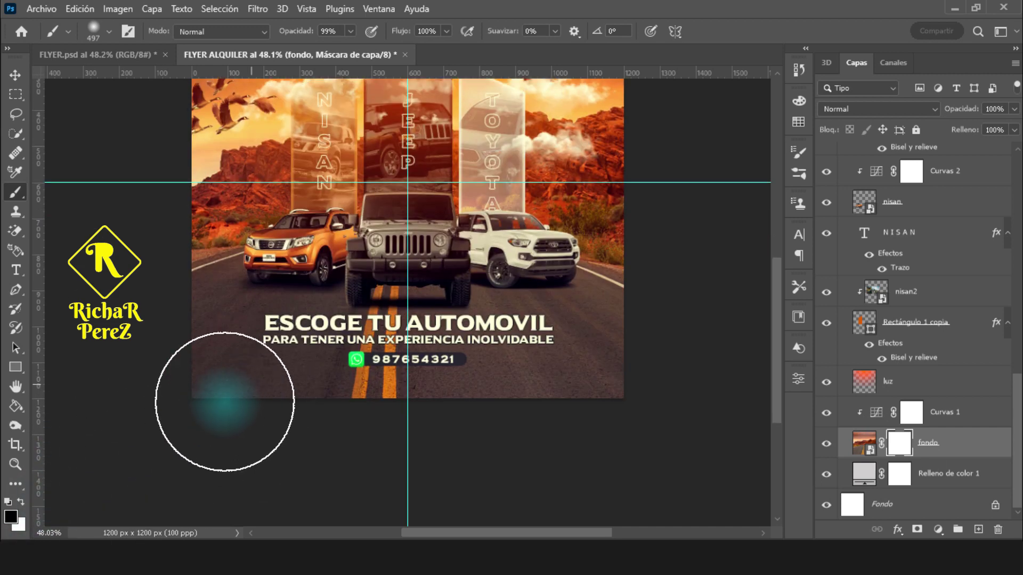
right_click(291, 319)
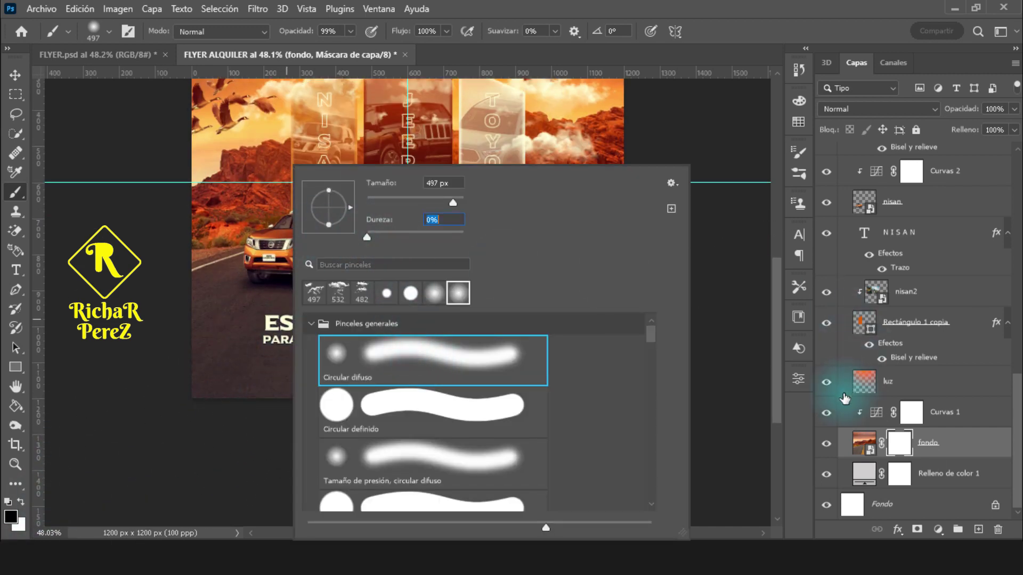
left_click(900, 445)
- Enlarge the brush and paint black along the flyer's bottom edge to soften it
scroll(270, 373, "down", 1)
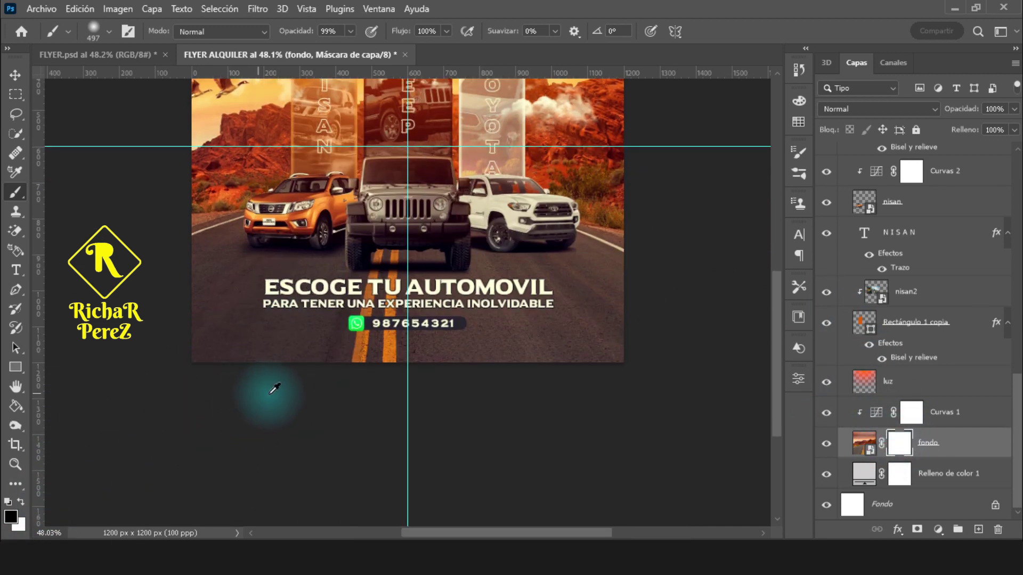
left_click_drag(240, 343, 316, 333)
scroll(316, 333, "down", 2)
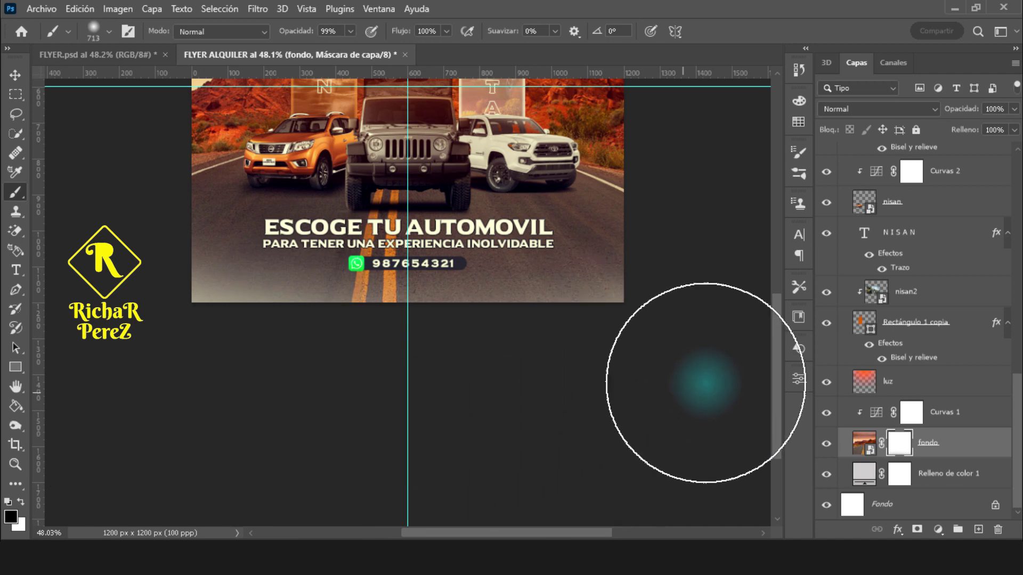
key("bracketright")
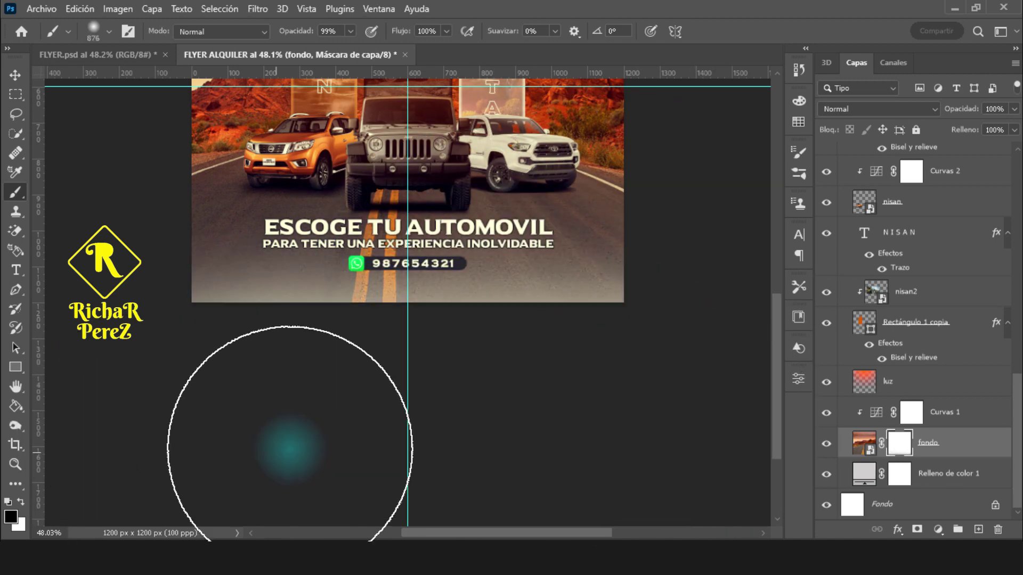
scroll(217, 404, "down", 2)
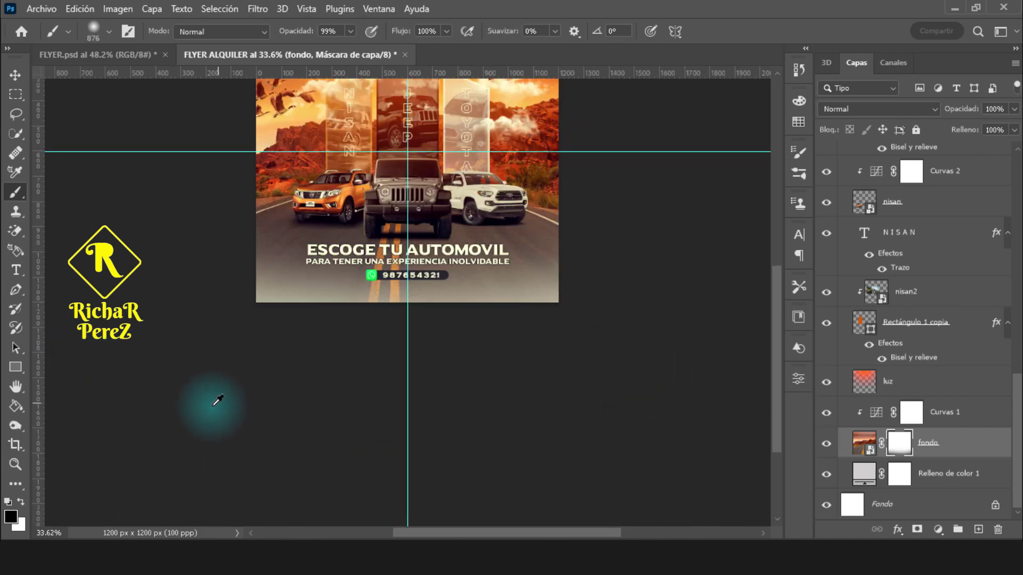
scroll(303, 388, "down", 1)
scroll(666, 374, "up", 1)
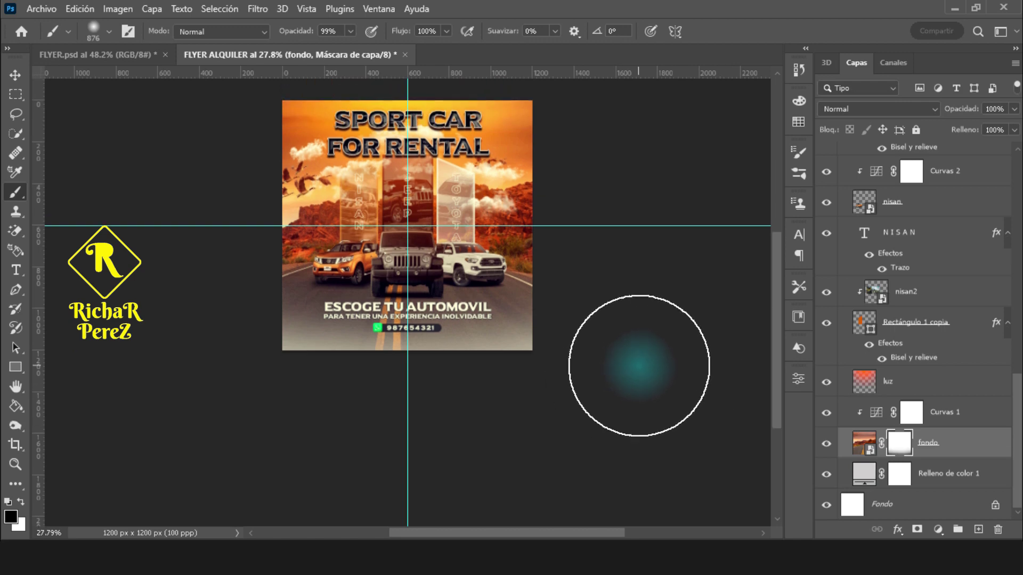
scroll(639, 366, "up", 3)
scroll(895, 213, "up", 2)
scroll(898, 242, "up", 3)
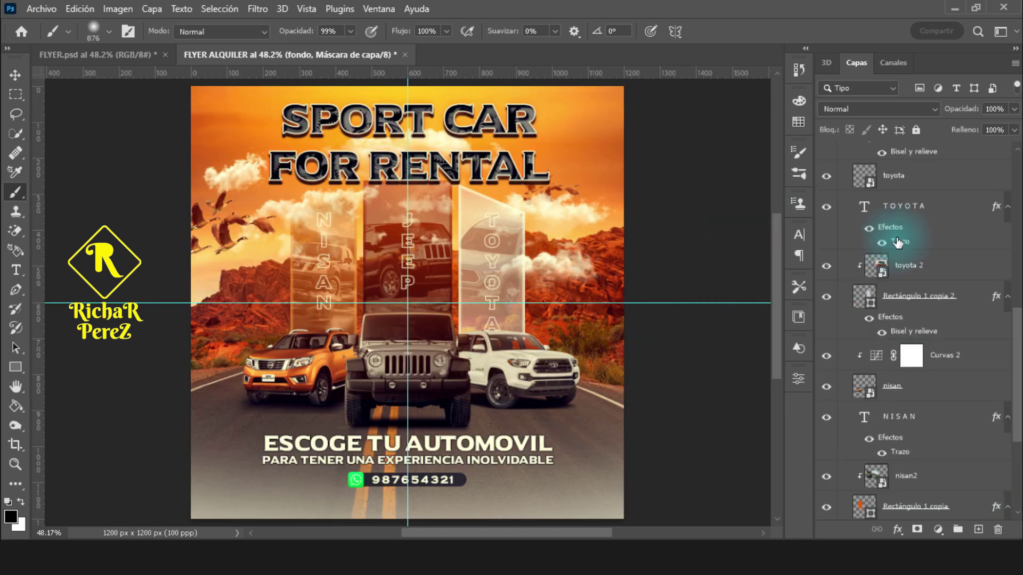
scroll(897, 243, "up", 3)
scroll(884, 229, "up", 3)
scroll(857, 205, "up", 3)
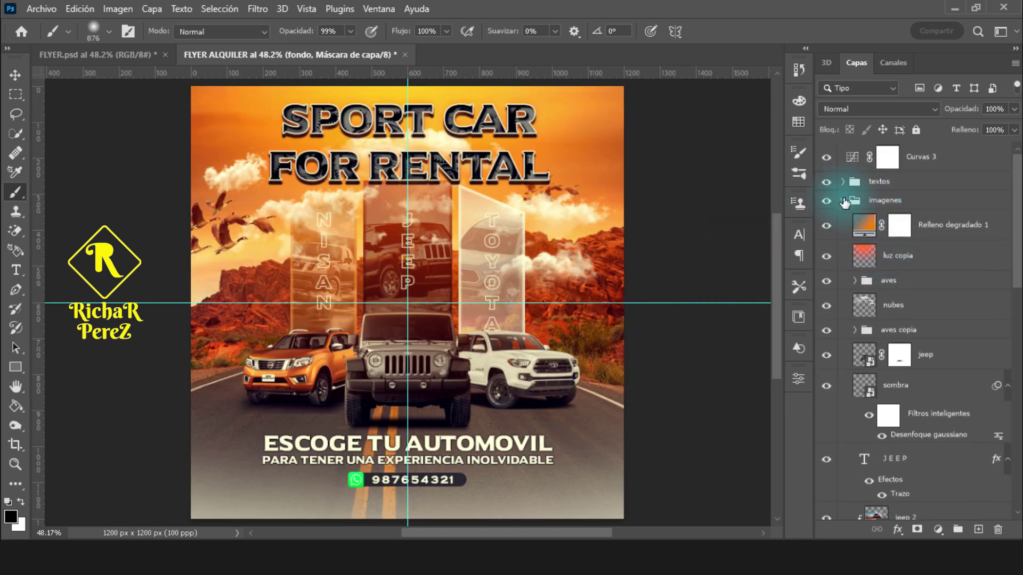
- Collapse imagenes, select Curvas 3, and clear all guides with Vista > Guías > Borrar guías
left_click(843, 201)
left_click(927, 169)
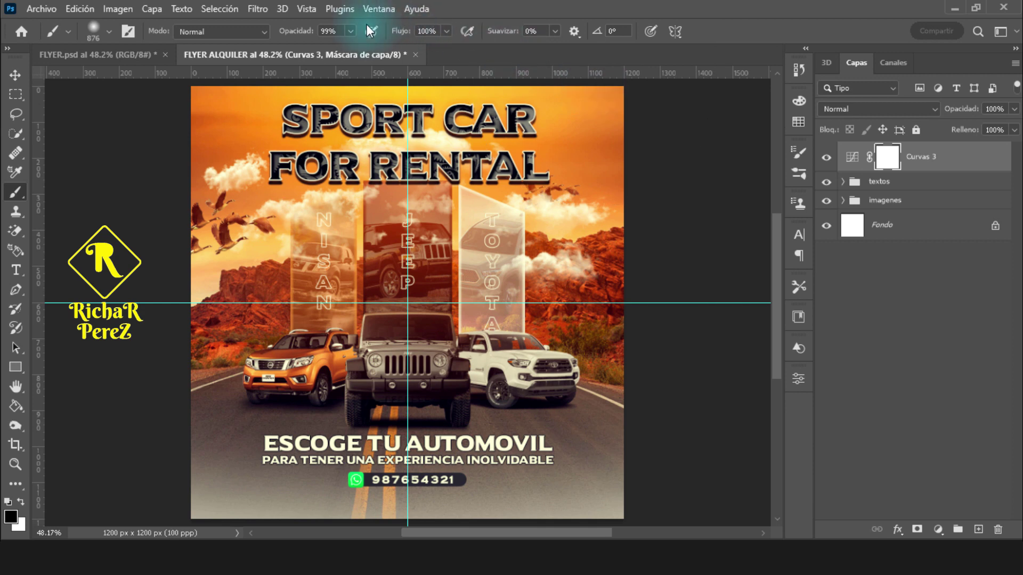
left_click(308, 9)
mouse_move(336, 402)
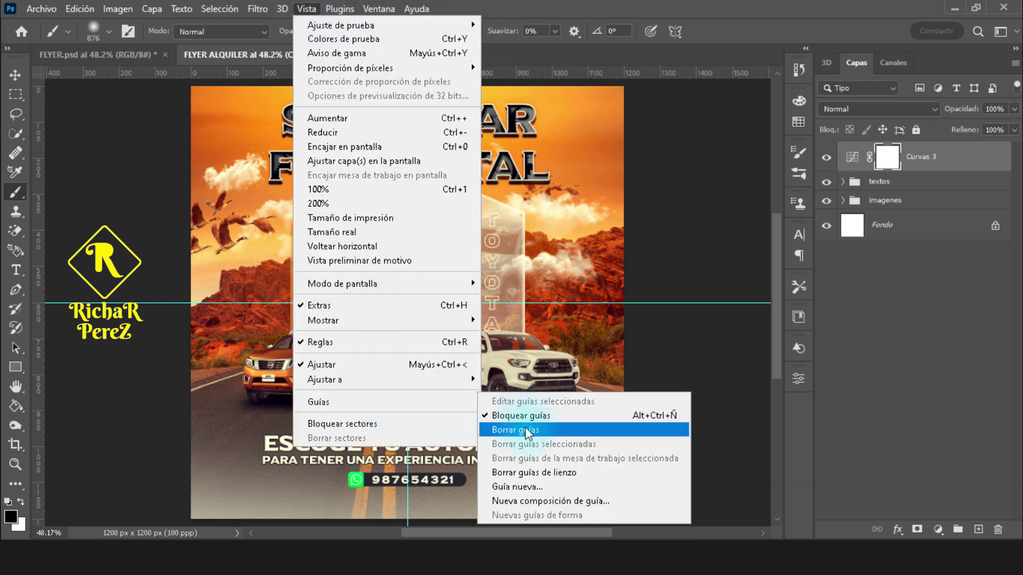
left_click(519, 429)
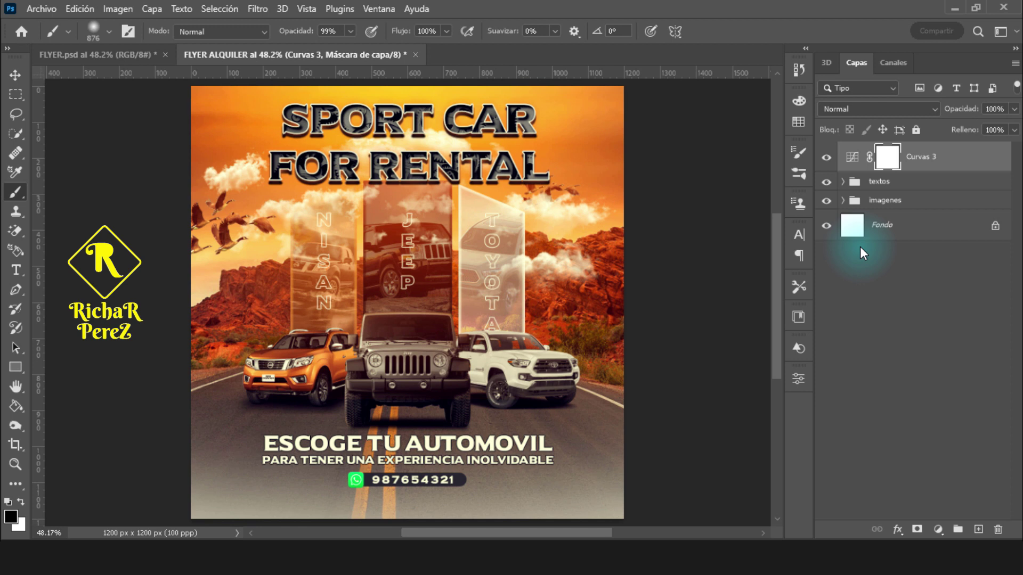
- Stamp all visible layers into a new Capa 1 and convert it to a smart object
key("ctrl+shift+alt+e")
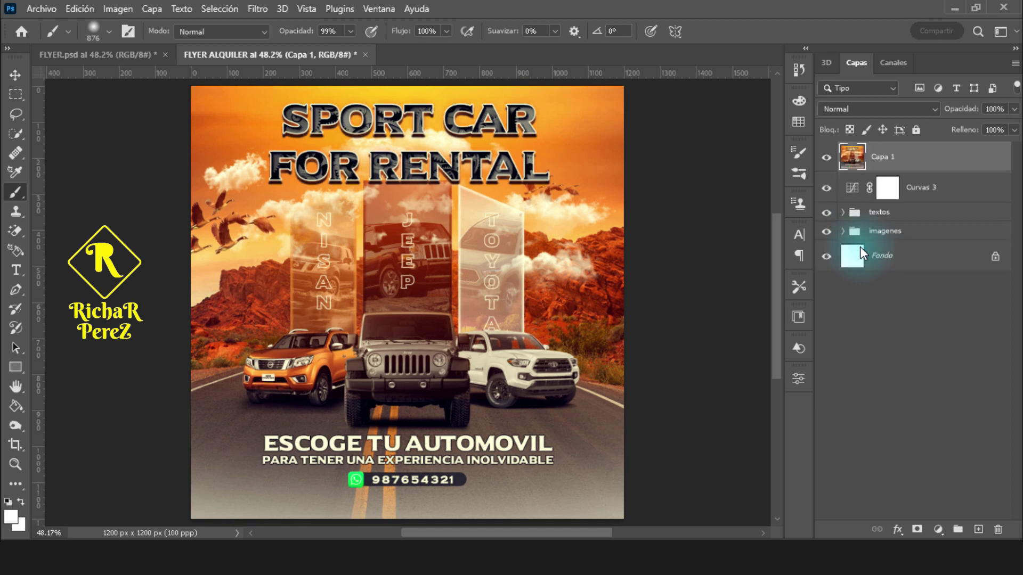
right_click(928, 167)
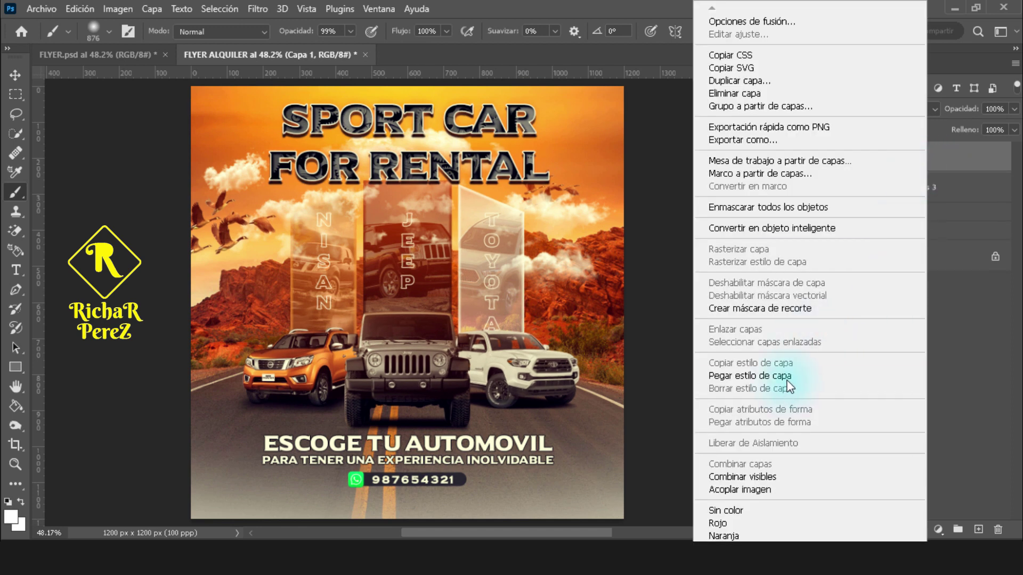
left_click(789, 232)
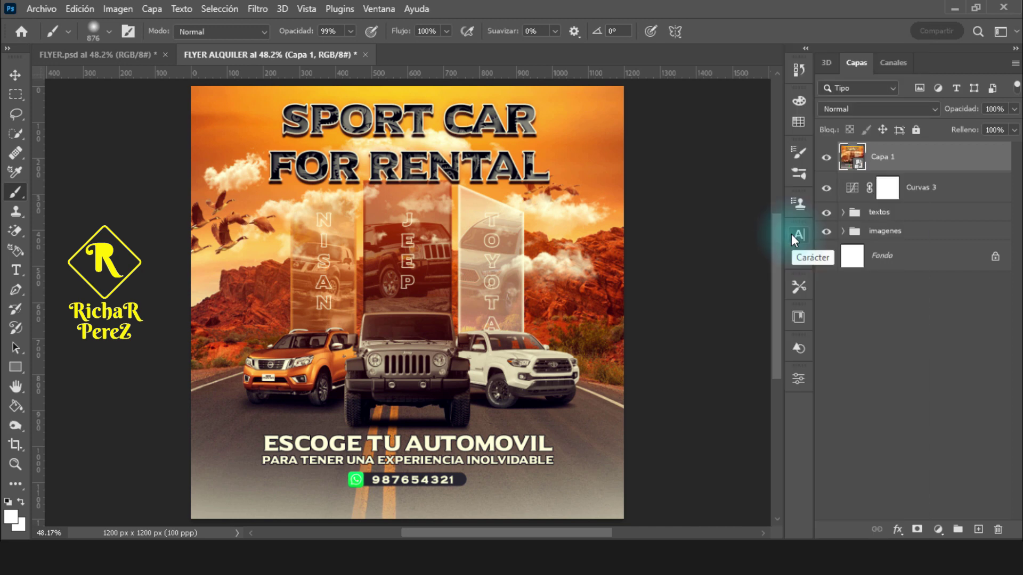
left_click(258, 9)
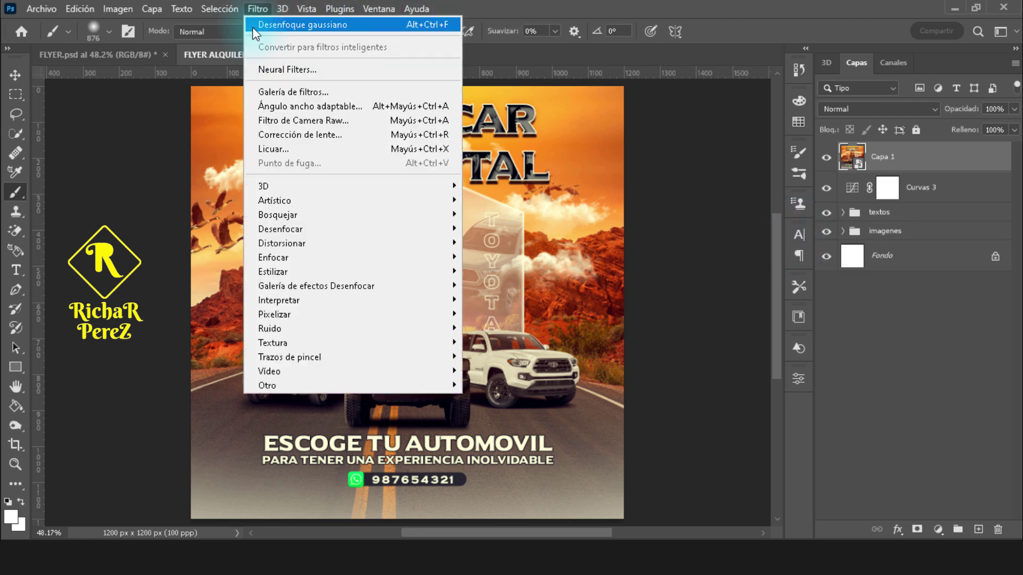
- Apply the Camera Raw preset 'Sombras frías e iluminaciones cálidas' to Capa 1 and compare
left_click(299, 122)
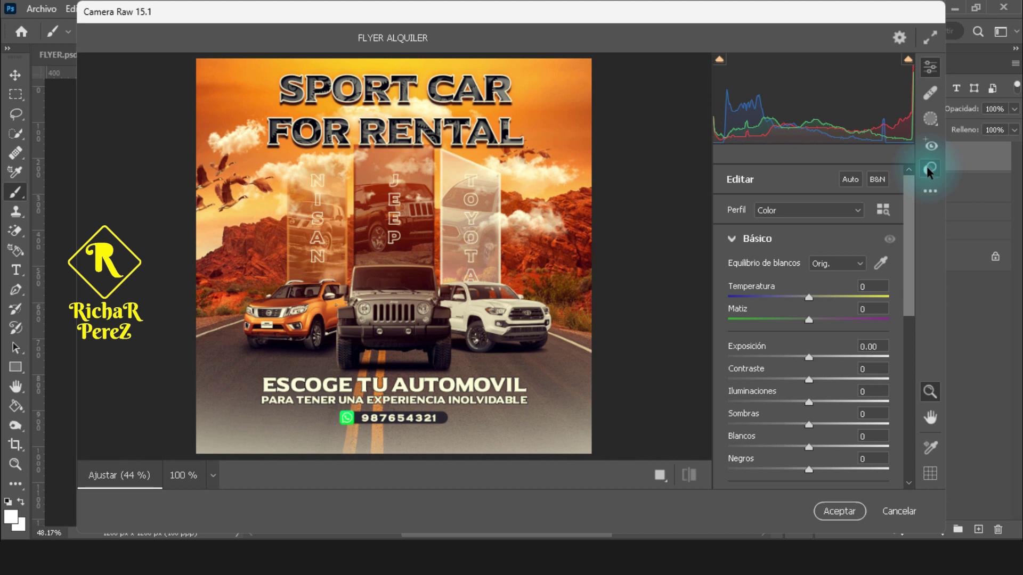
left_click(927, 168)
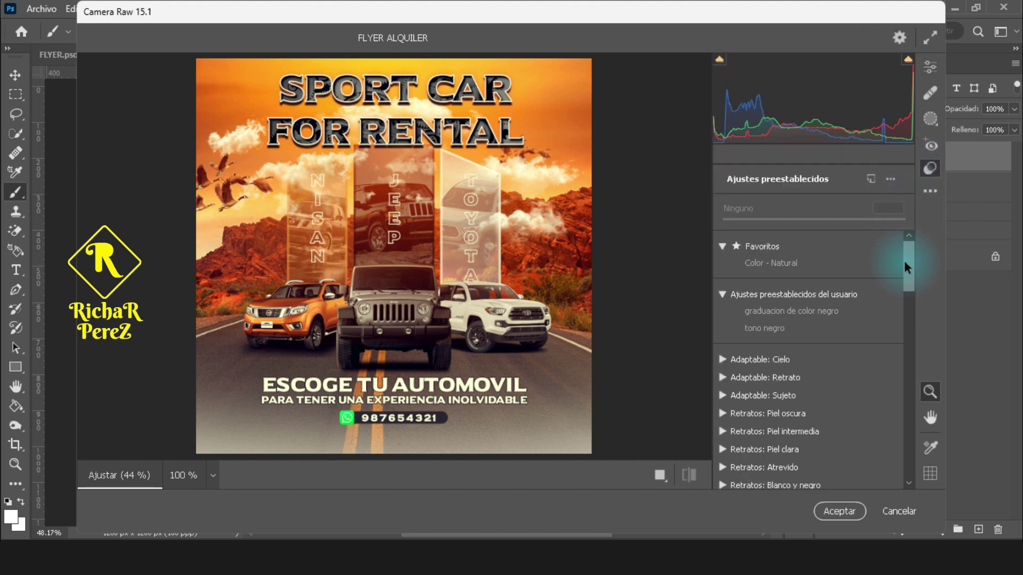
left_click_drag(904, 261, 909, 427)
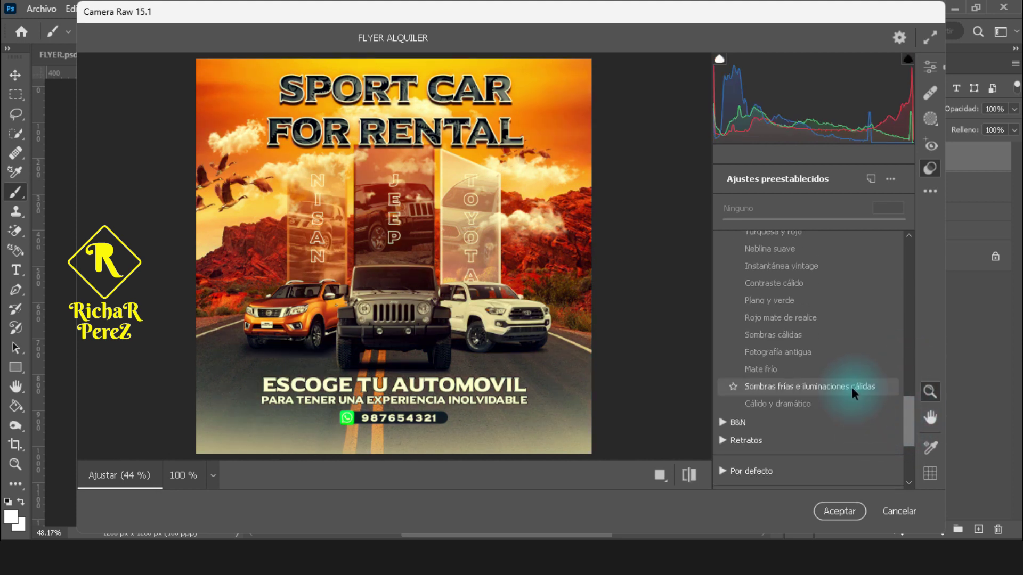
left_click(851, 388)
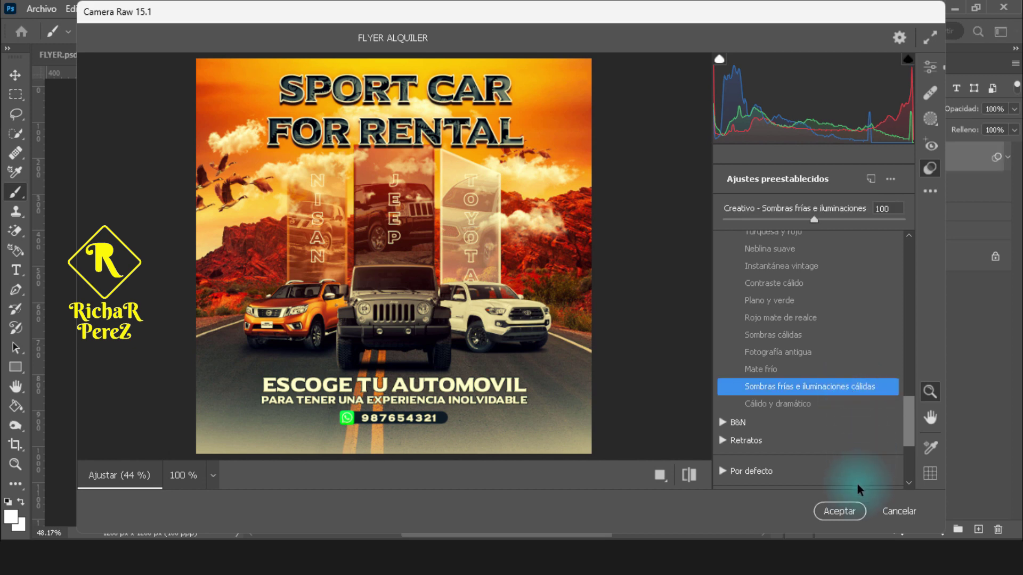
left_click(839, 513)
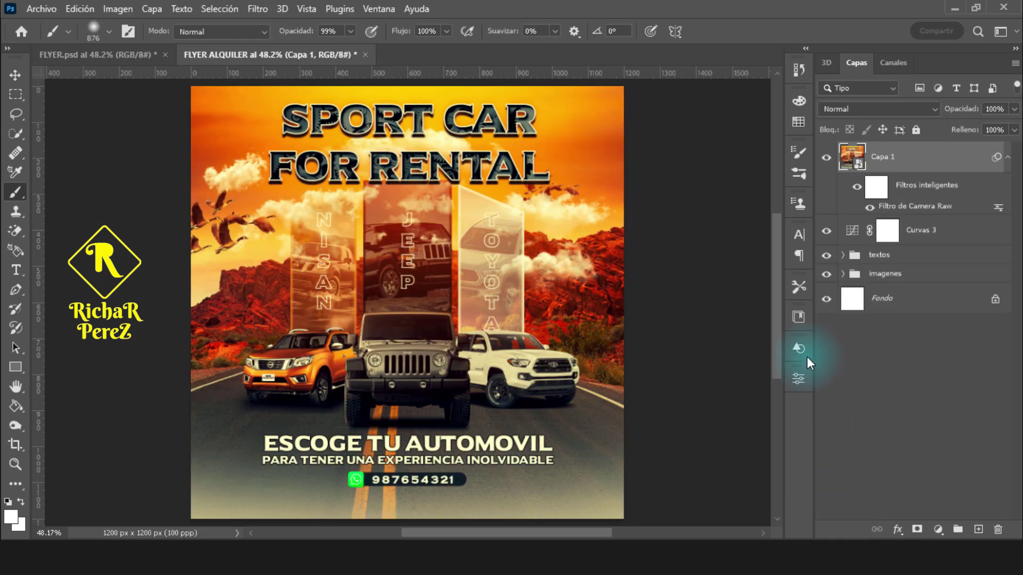
left_click(828, 157)
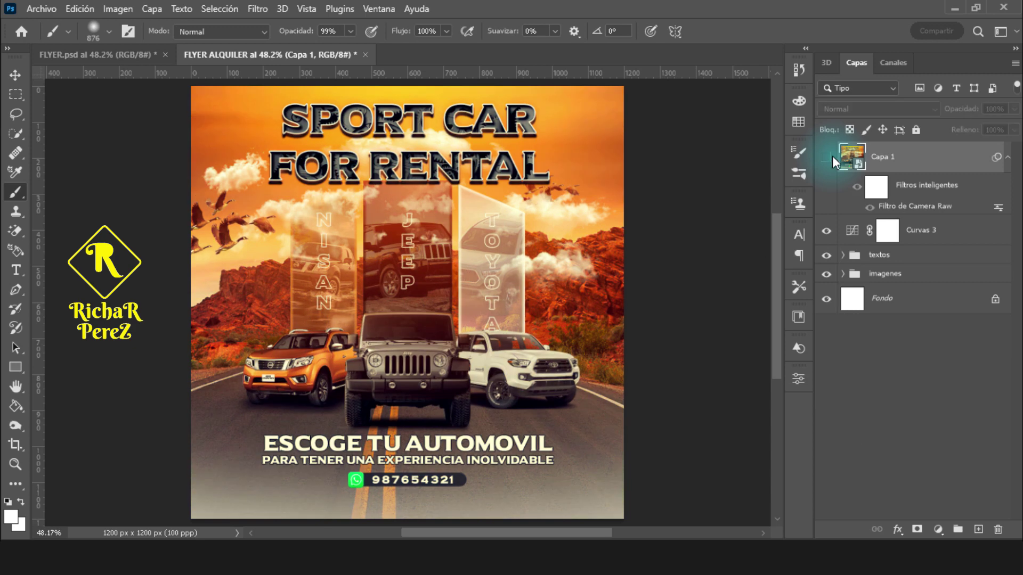